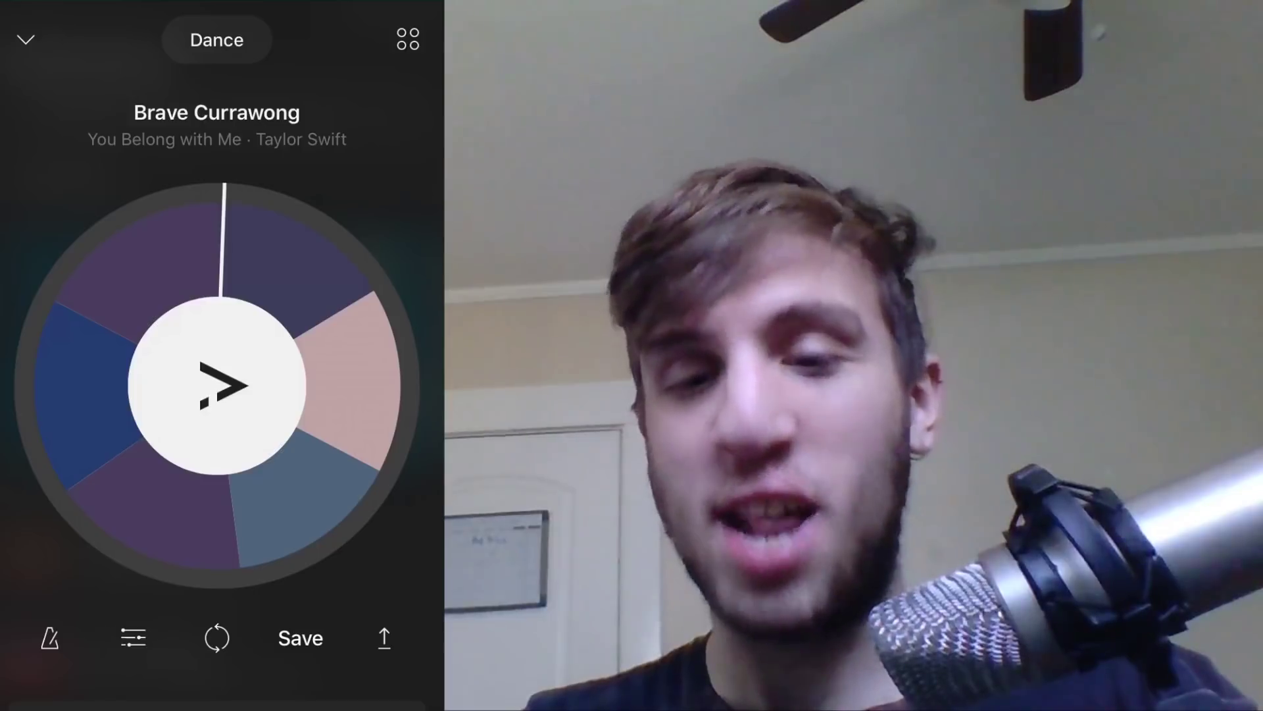
Leave the current song, browse the just-added and community songs, and generate a new song based on Burning Up by Madonna.
left_click(25, 39)
scroll(217, 422, "down", 5)
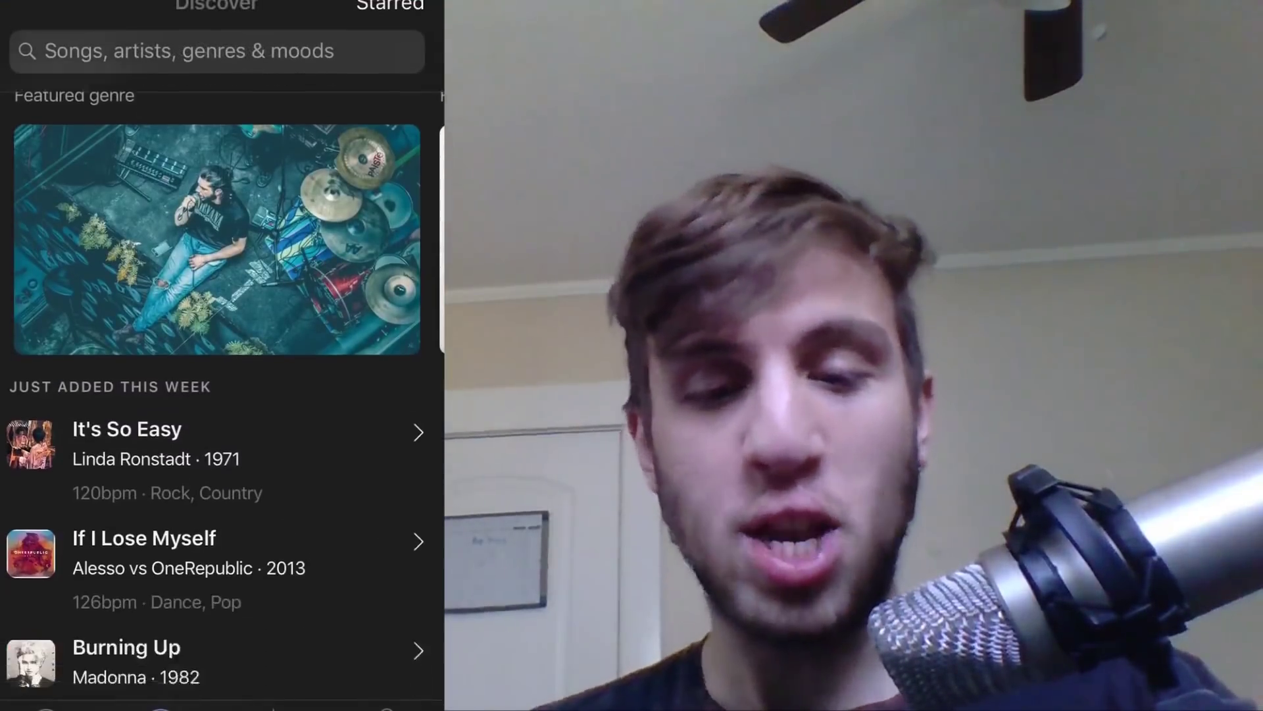
scroll(217, 421, "down", 2)
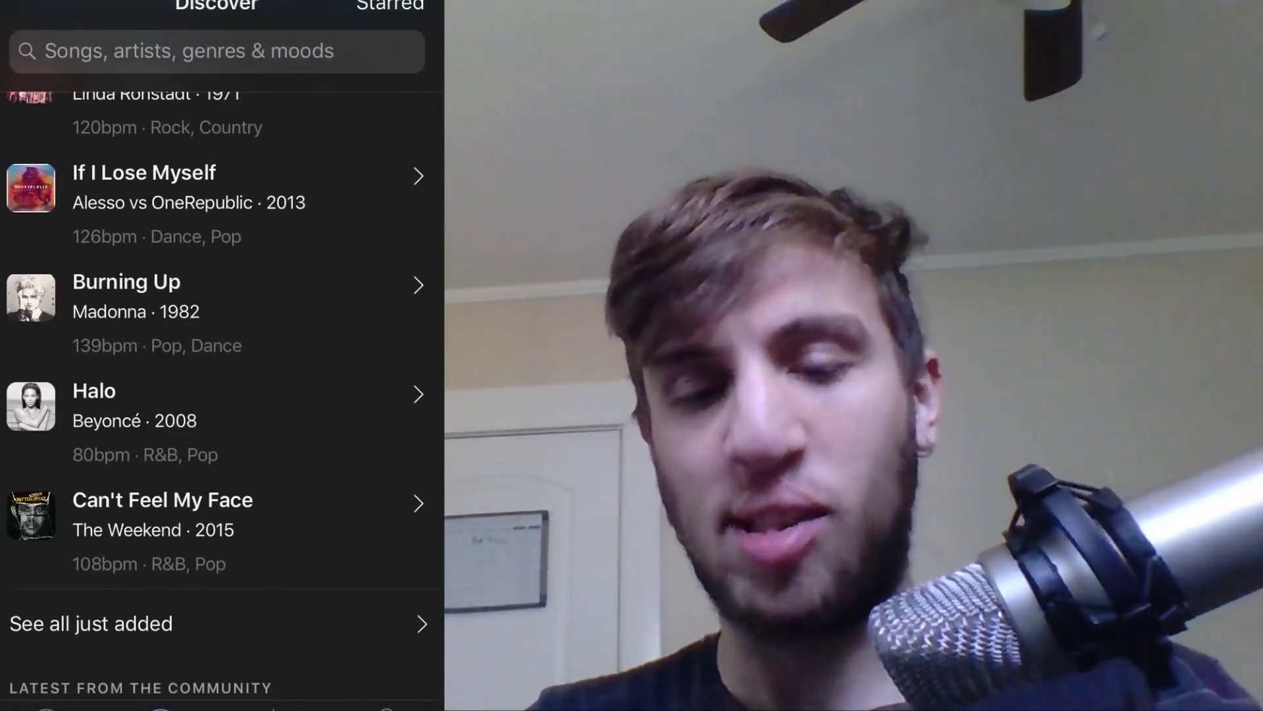
scroll(217, 395, "down", 2)
scroll(217, 395, "down", 1)
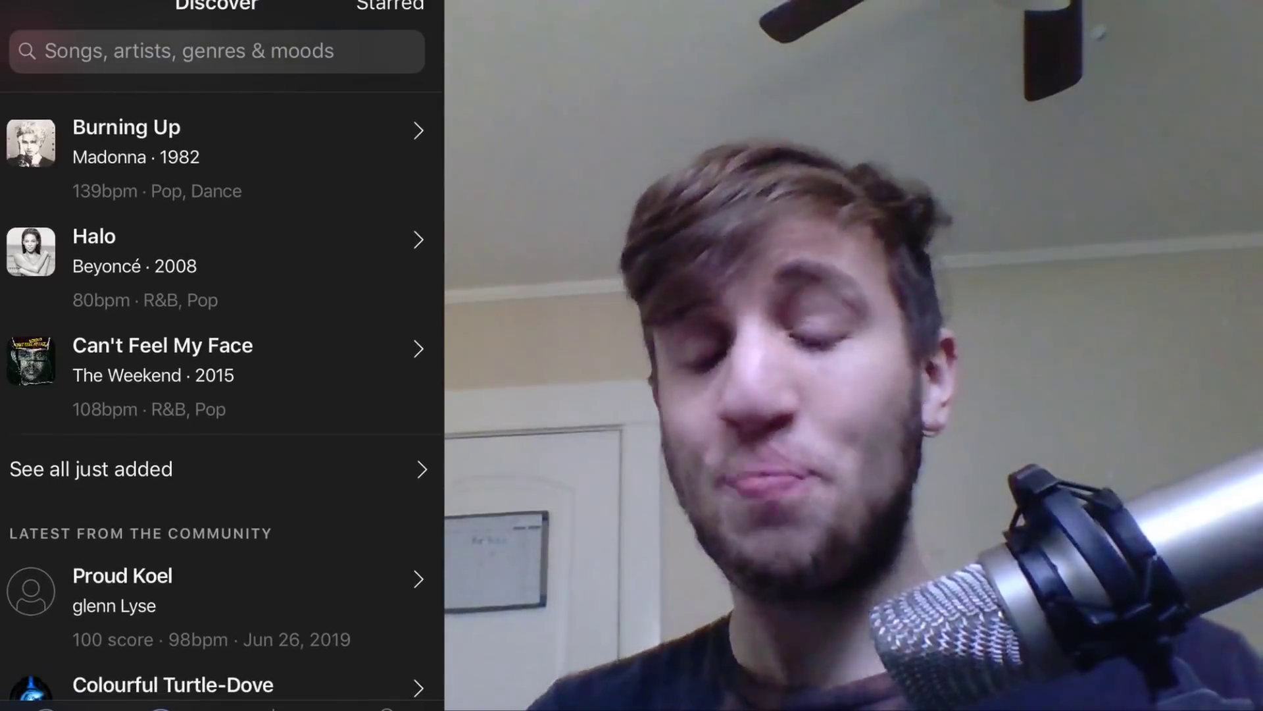
scroll(217, 395, "up", 2)
scroll(217, 395, "down", 10)
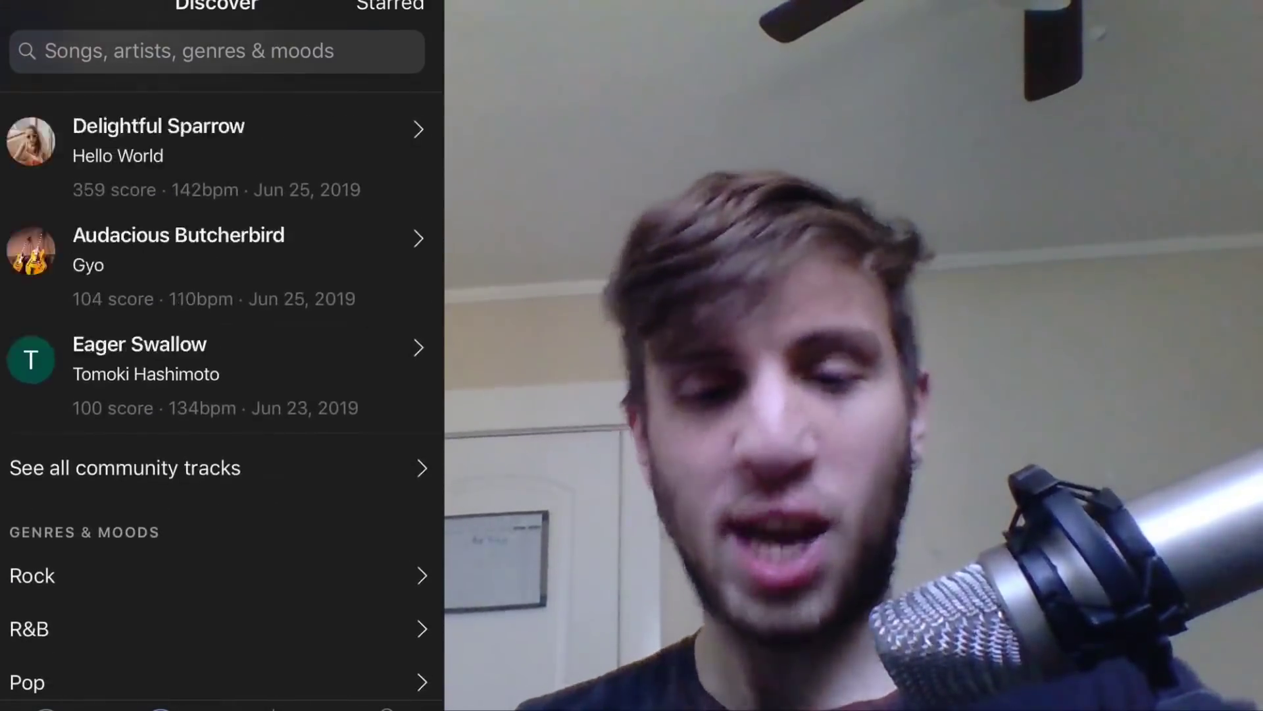
scroll(218, 394, "up", 10)
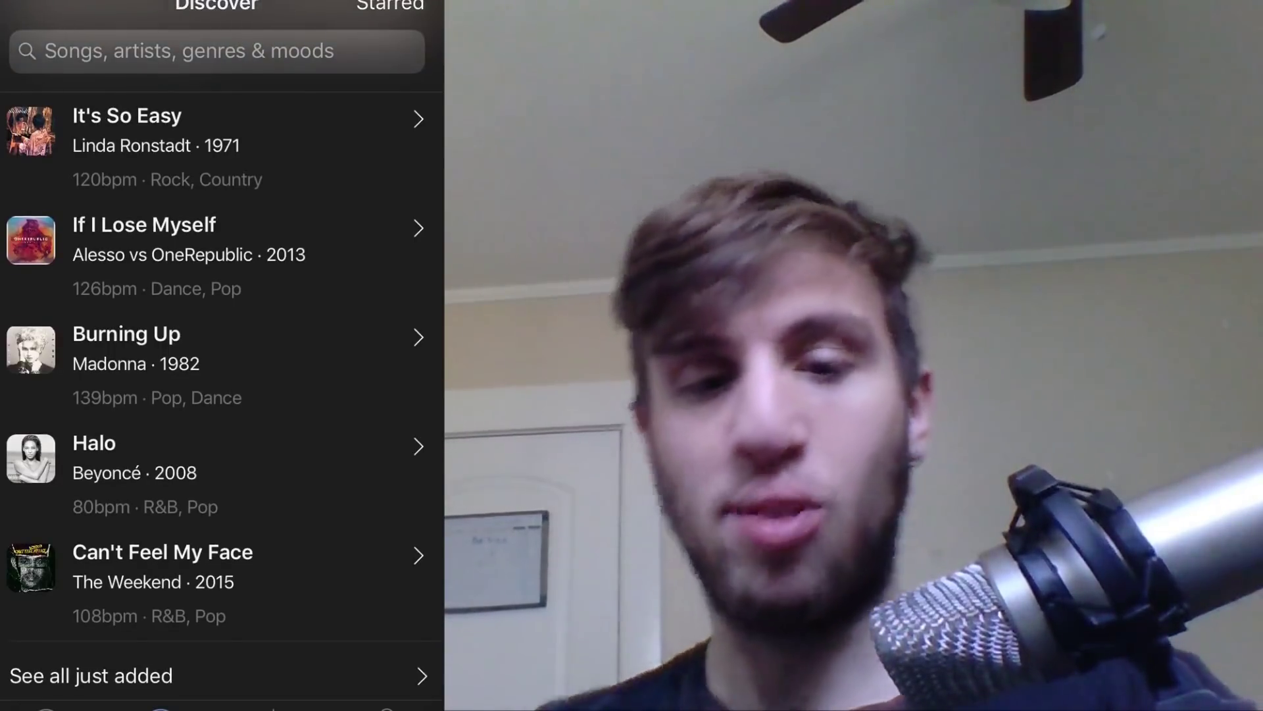
scroll(223, 361, "up", 3)
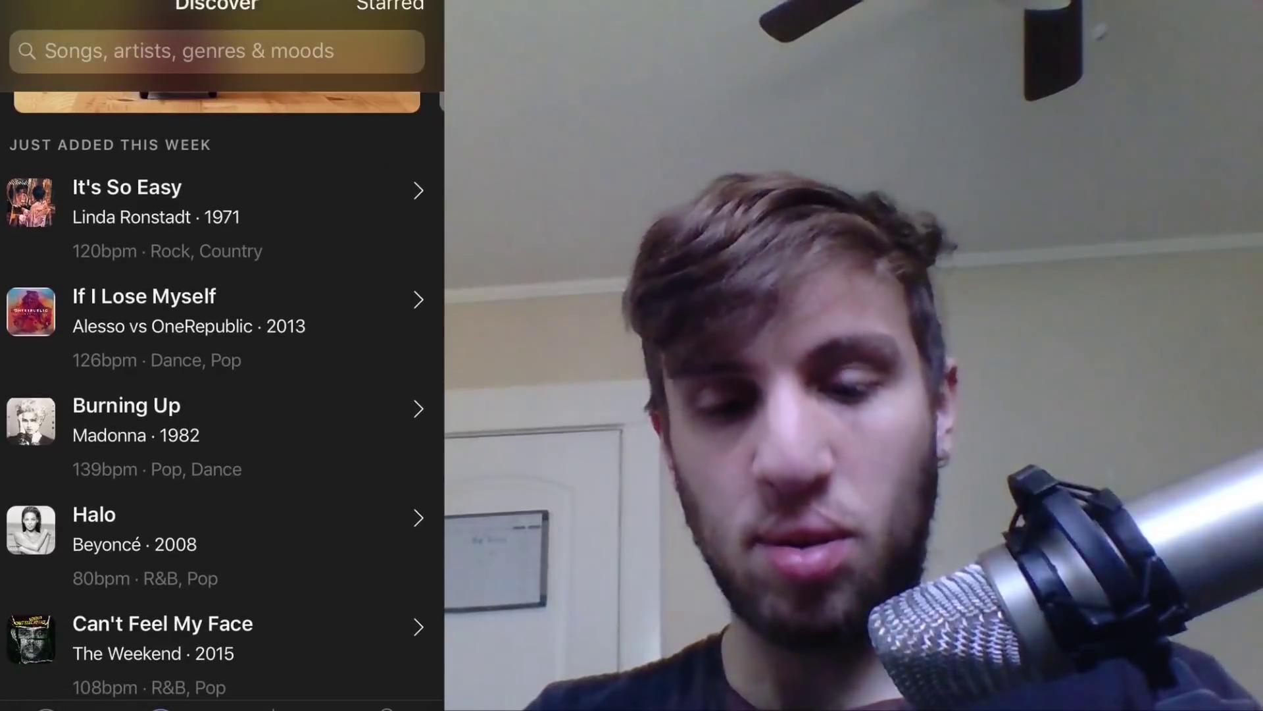
left_click(222, 434)
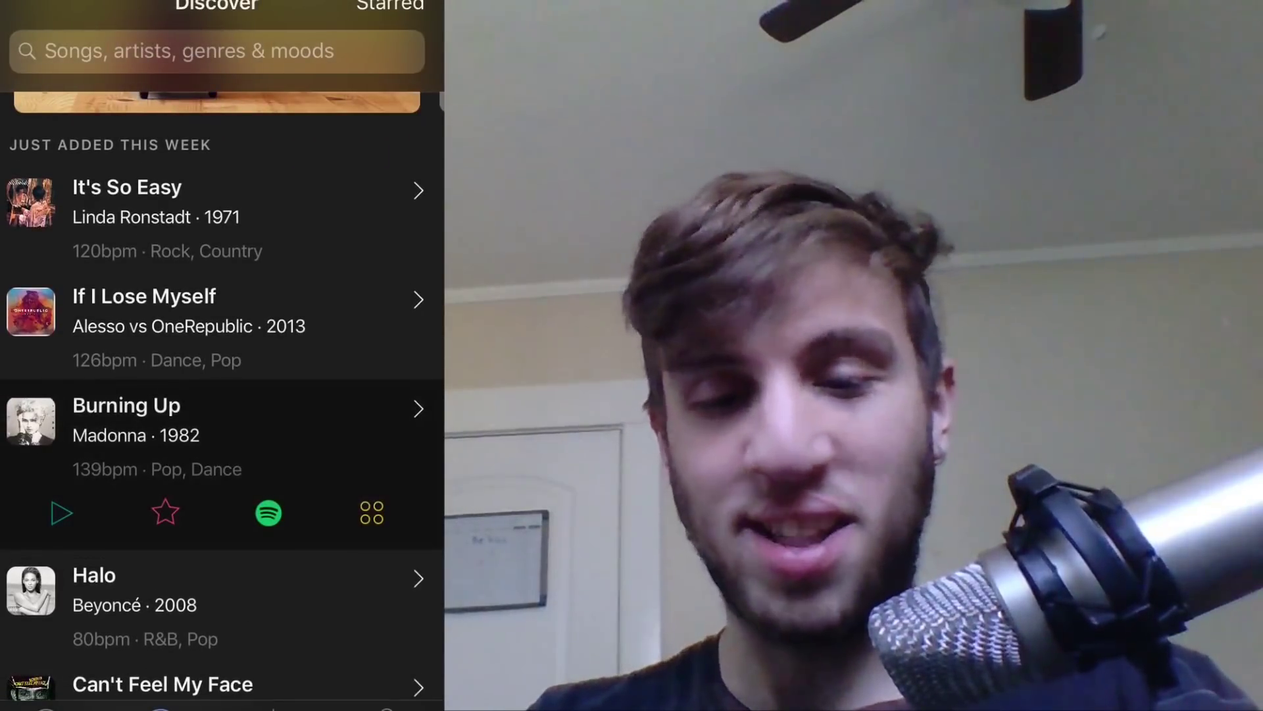
left_click(62, 512)
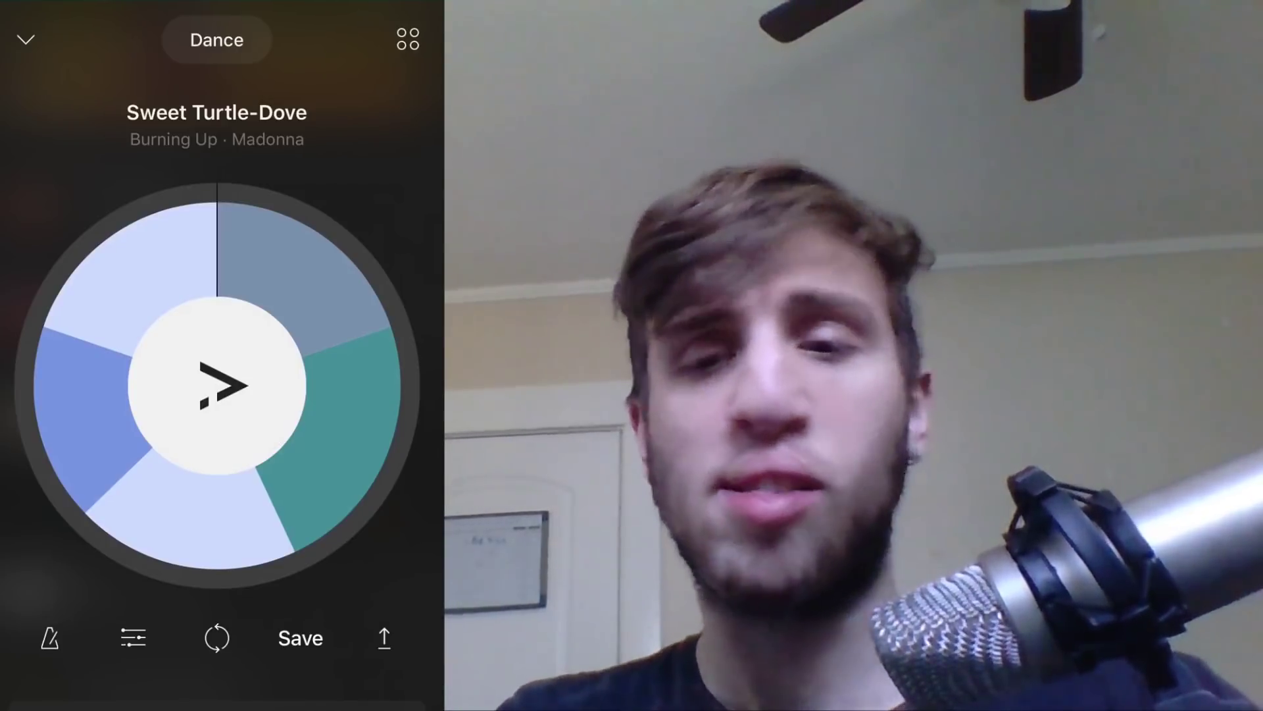
Play the song generated from Burning Up, pause it, and return the playhead to the start.
left_click(218, 385)
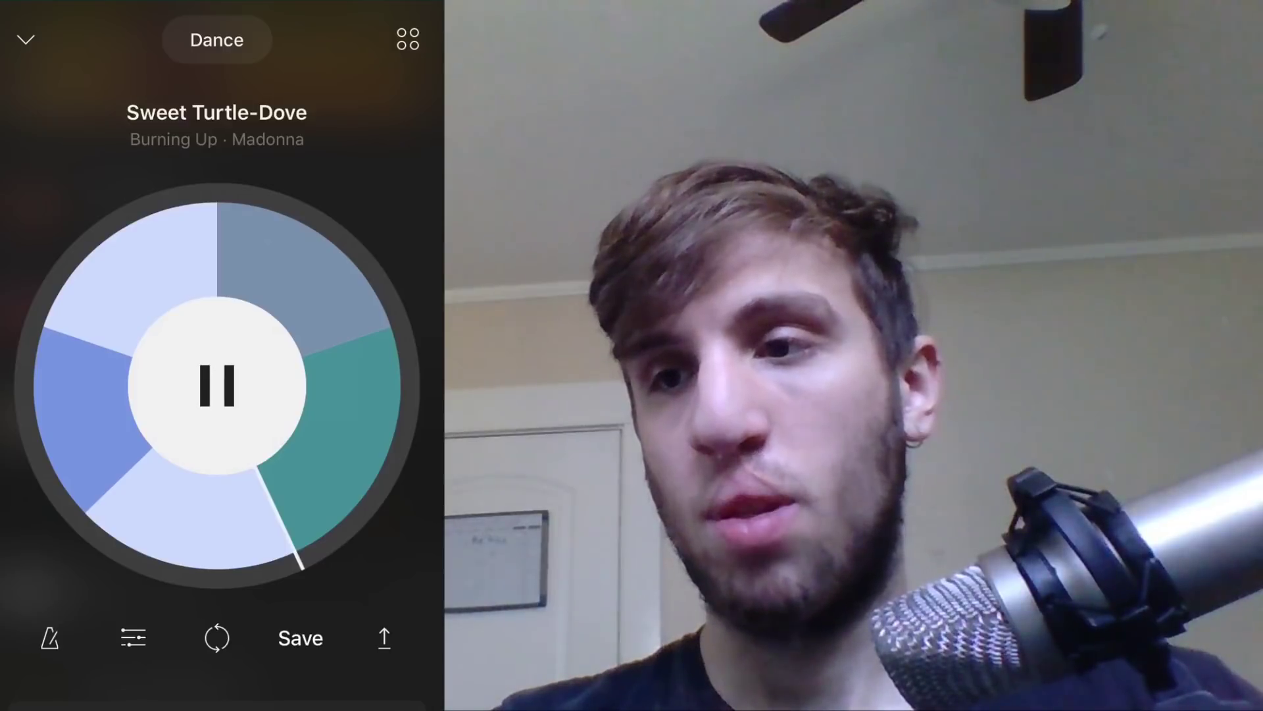
left_click(217, 386)
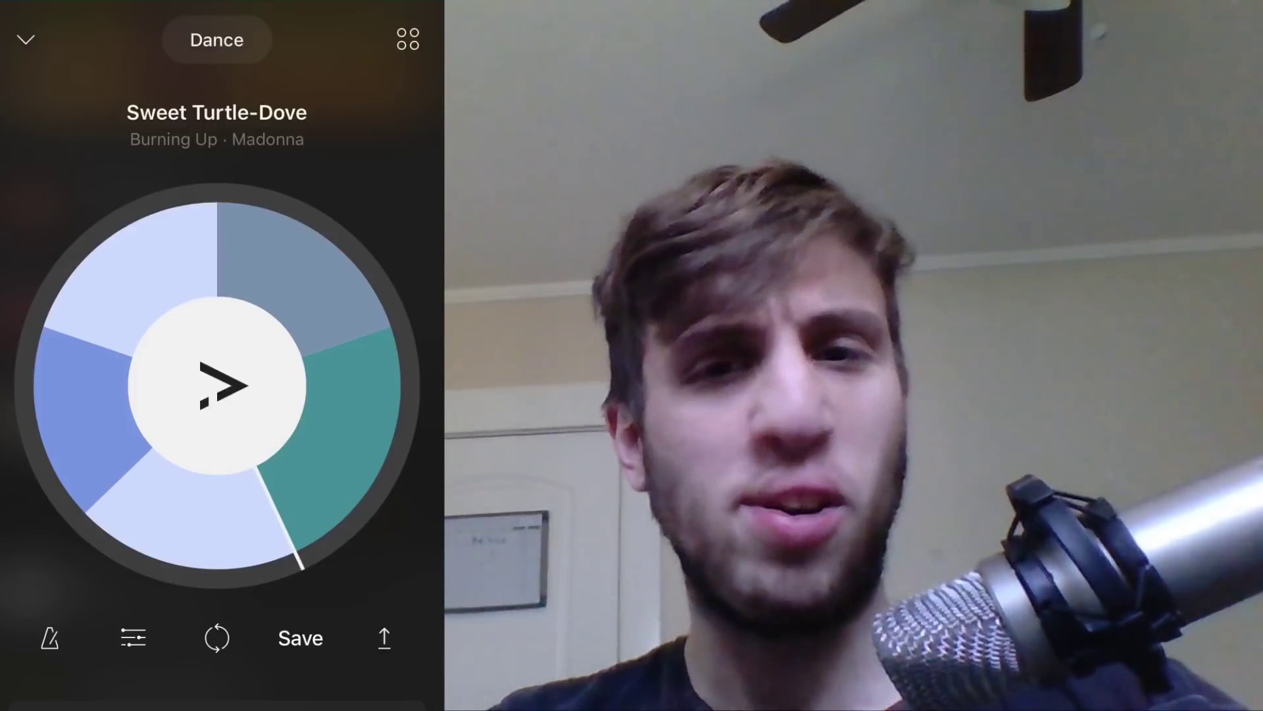
left_click(217, 386)
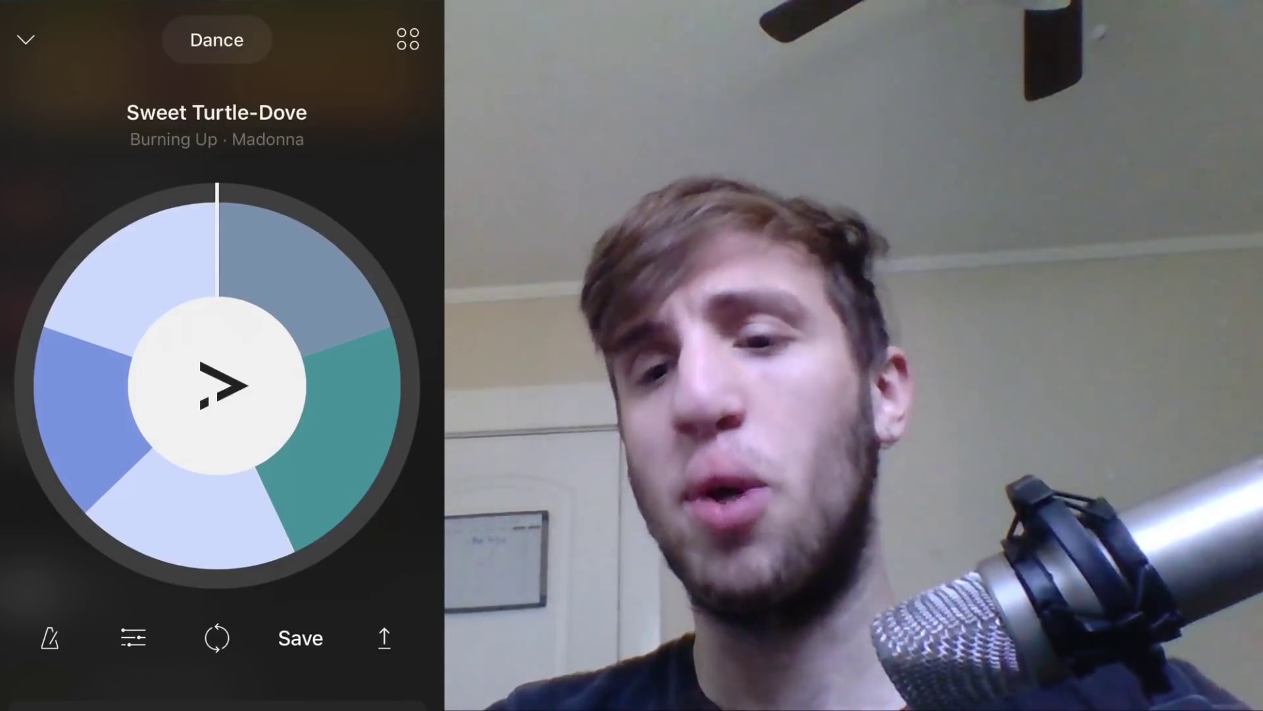
Set the song's tempo to 120 bpm.
left_click(50, 638)
left_click_drag(174, 226, 228, 225)
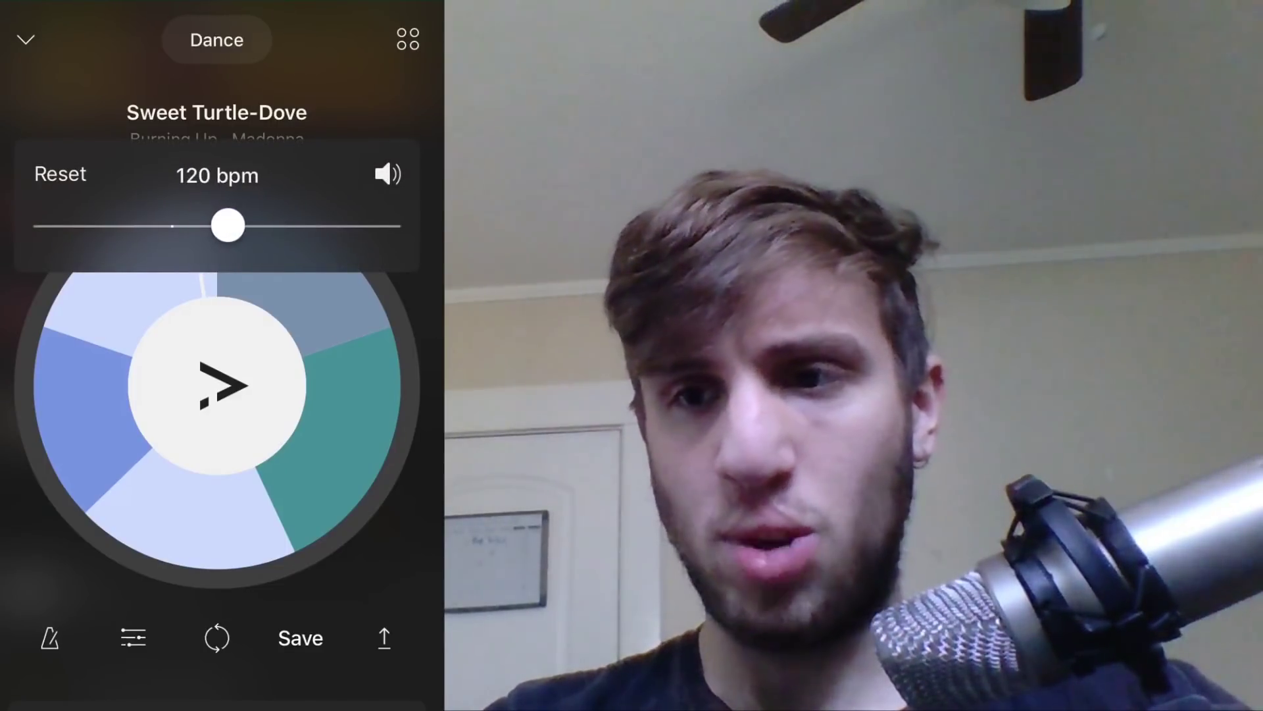
left_click(50, 639)
Adjust the Melody AI settings: range near maximum, longer notes, more drama, slightly lower familiarity, and a much more recent era.
left_click(133, 638)
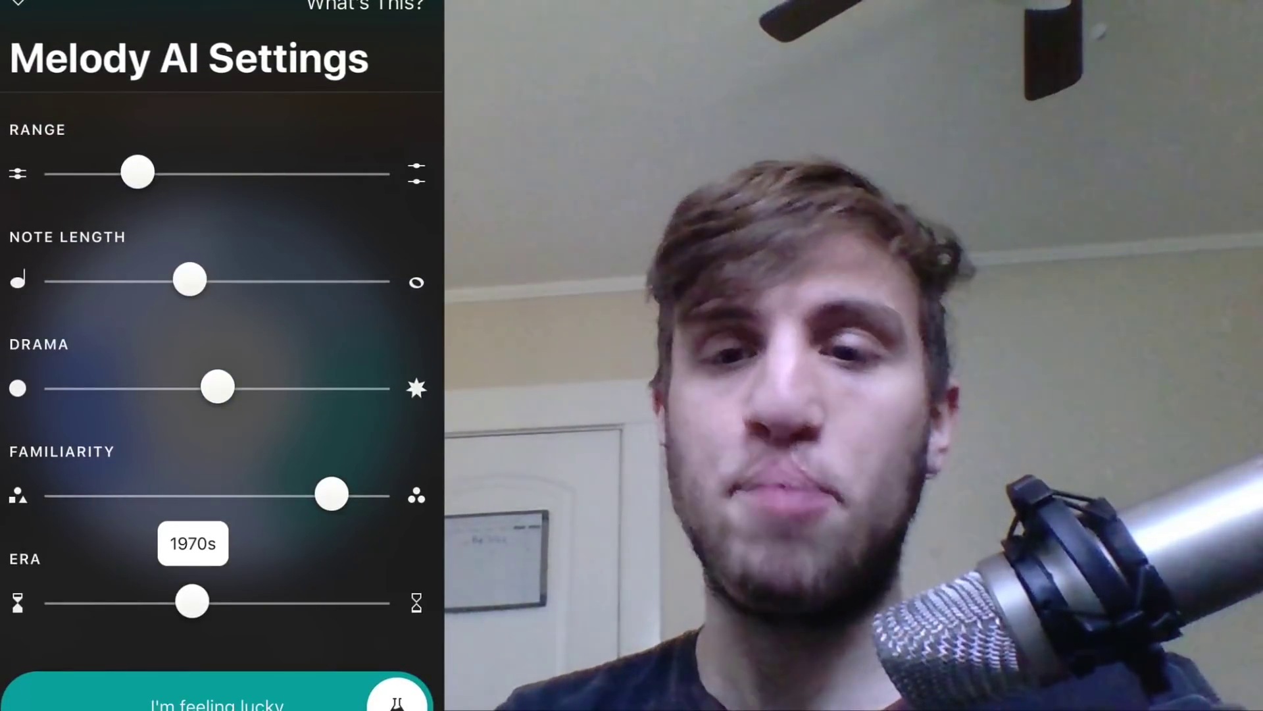
left_click_drag(137, 172, 175, 172)
left_click_drag(190, 281, 273, 281)
left_click_drag(175, 173, 361, 172)
left_click_drag(217, 386, 329, 387)
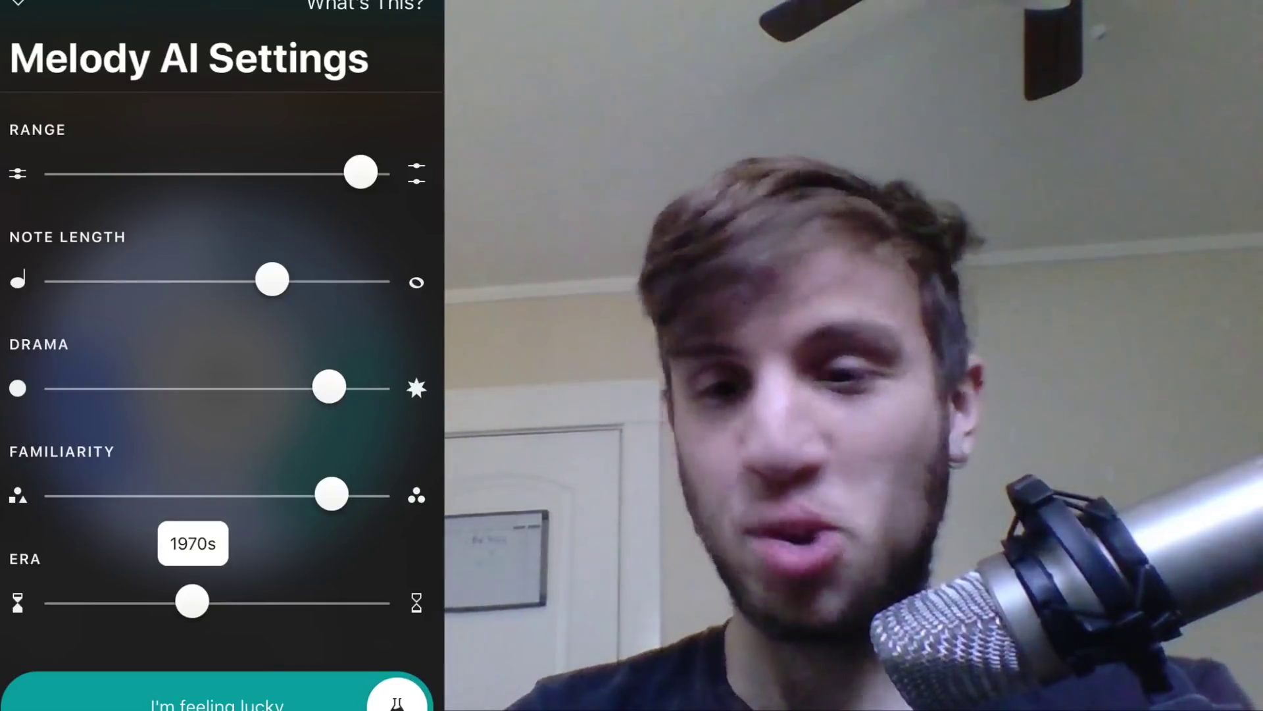
mouse_move(331, 495)
left_mouse_down()
mouse_move(256, 495)
mouse_move(359, 494)
mouse_move(325, 494)
left_mouse_up()
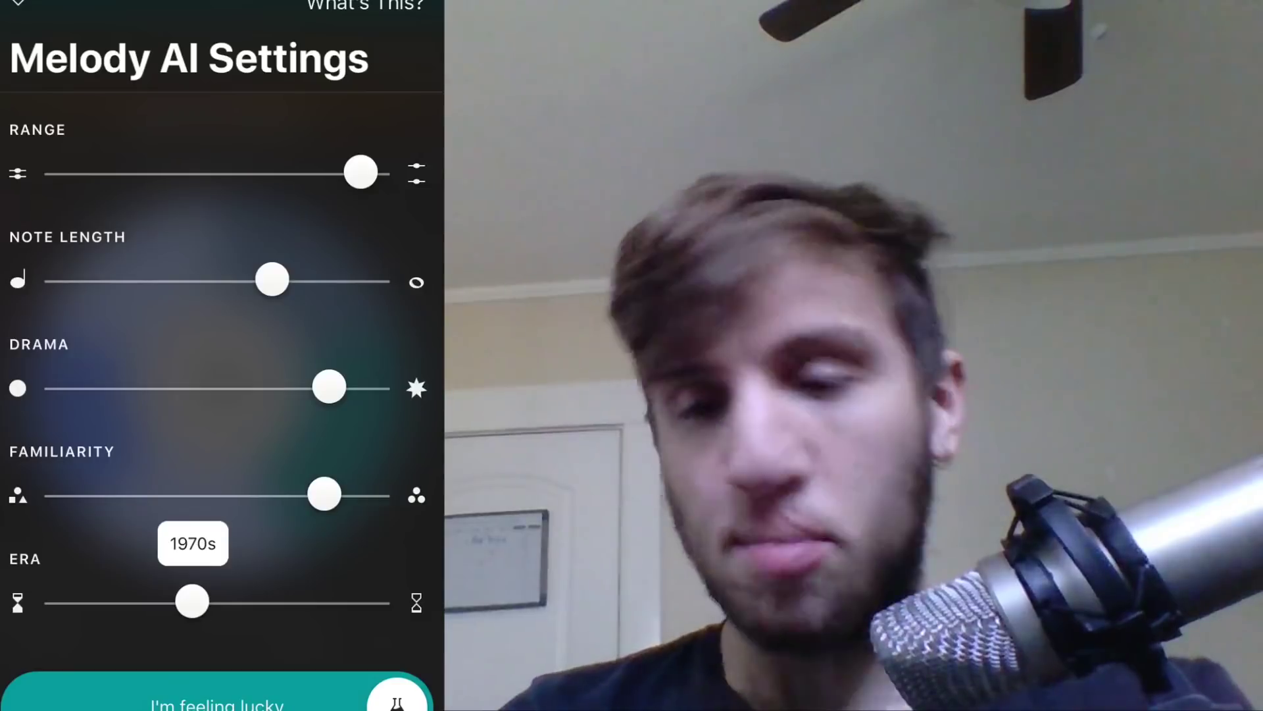
left_click_drag(192, 601, 369, 601)
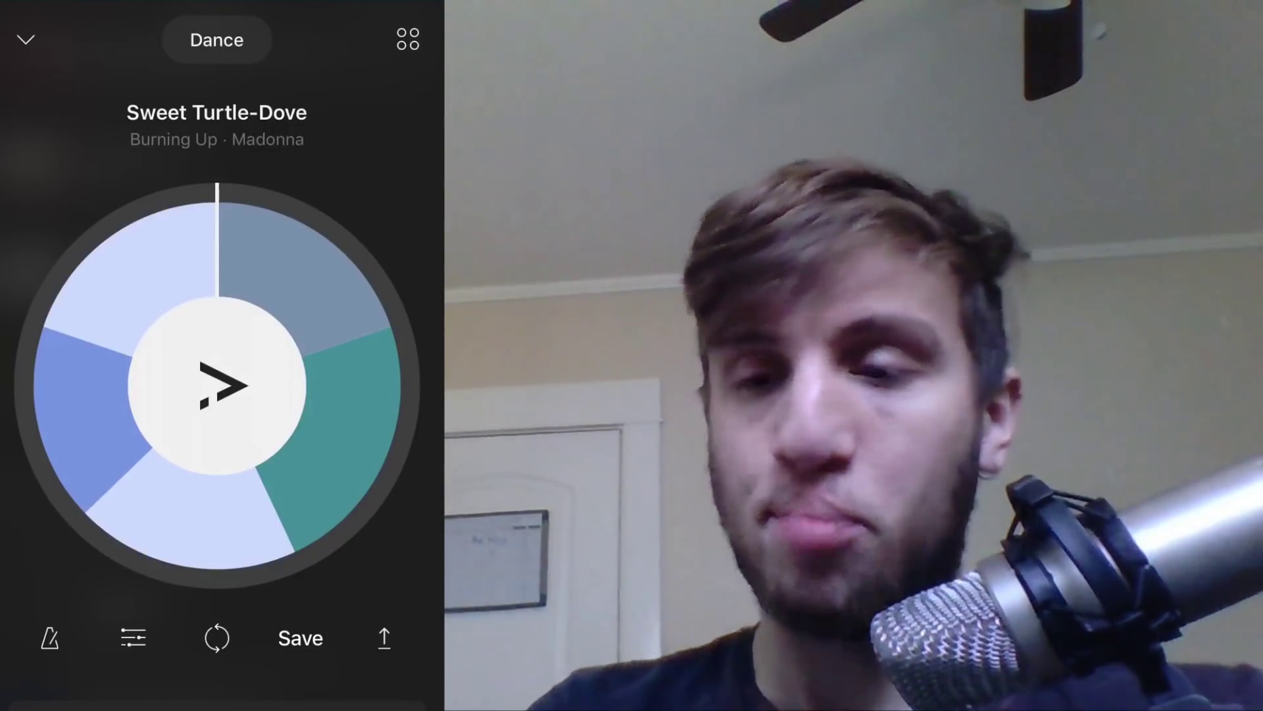
Audition the Shakuhachi, Flute and Voice sounds on the melody part during playback and return it to Electro 2.
key("space")
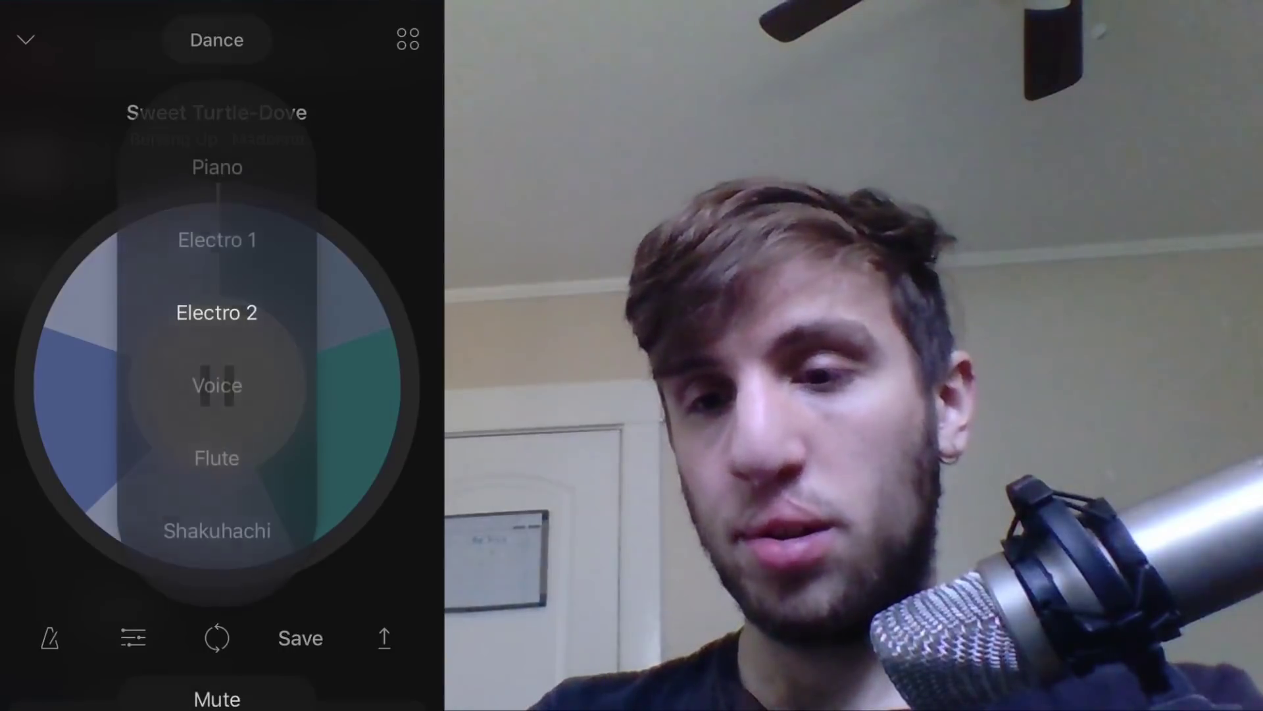
left_click(217, 530)
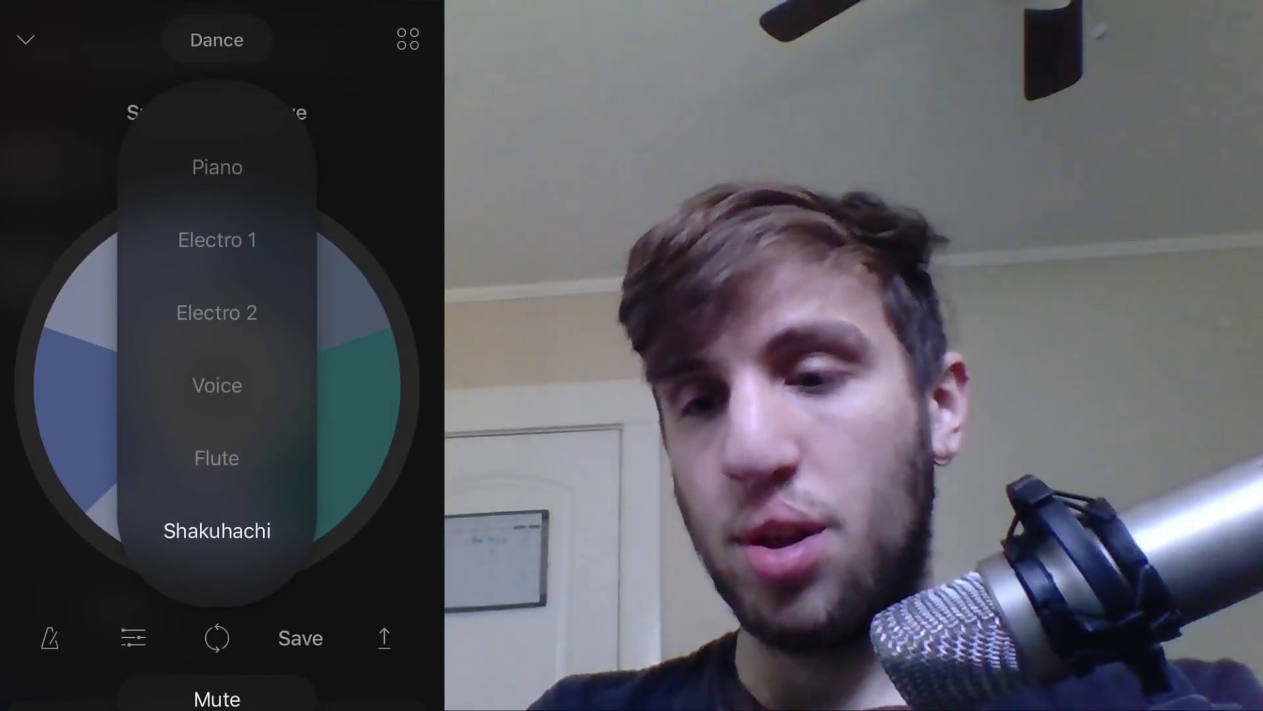
left_click(217, 458)
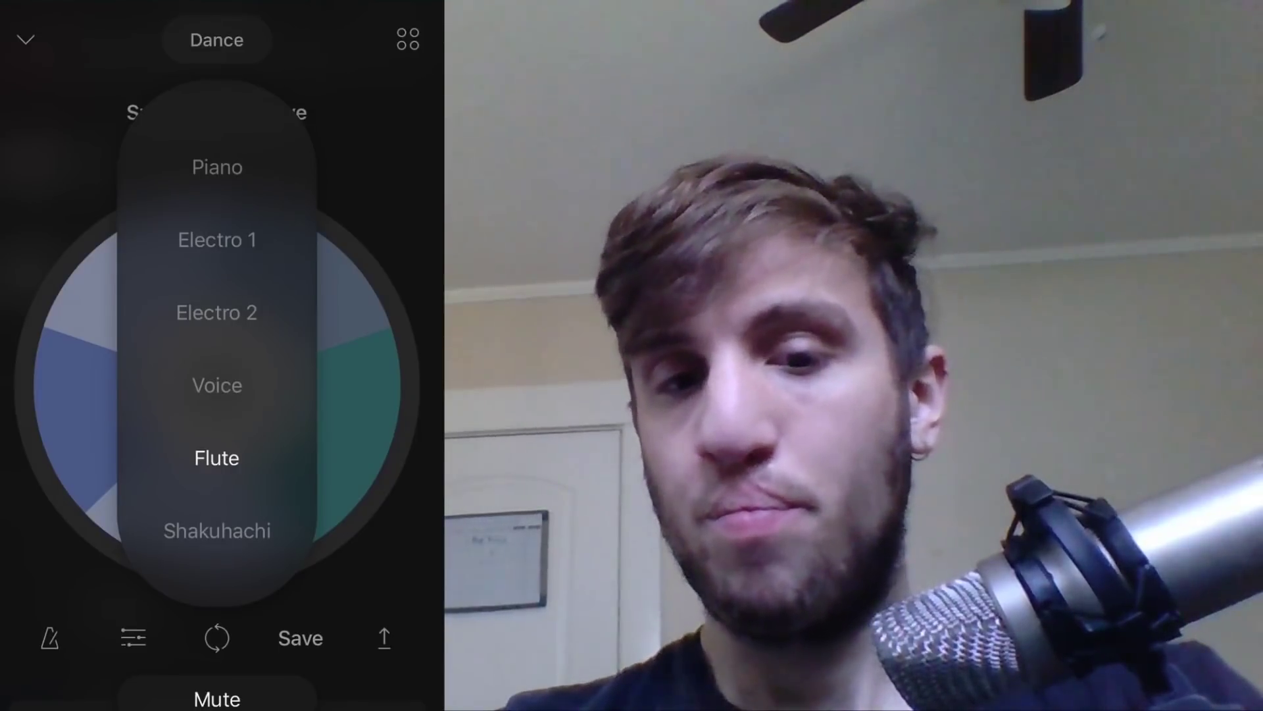
left_click(217, 385)
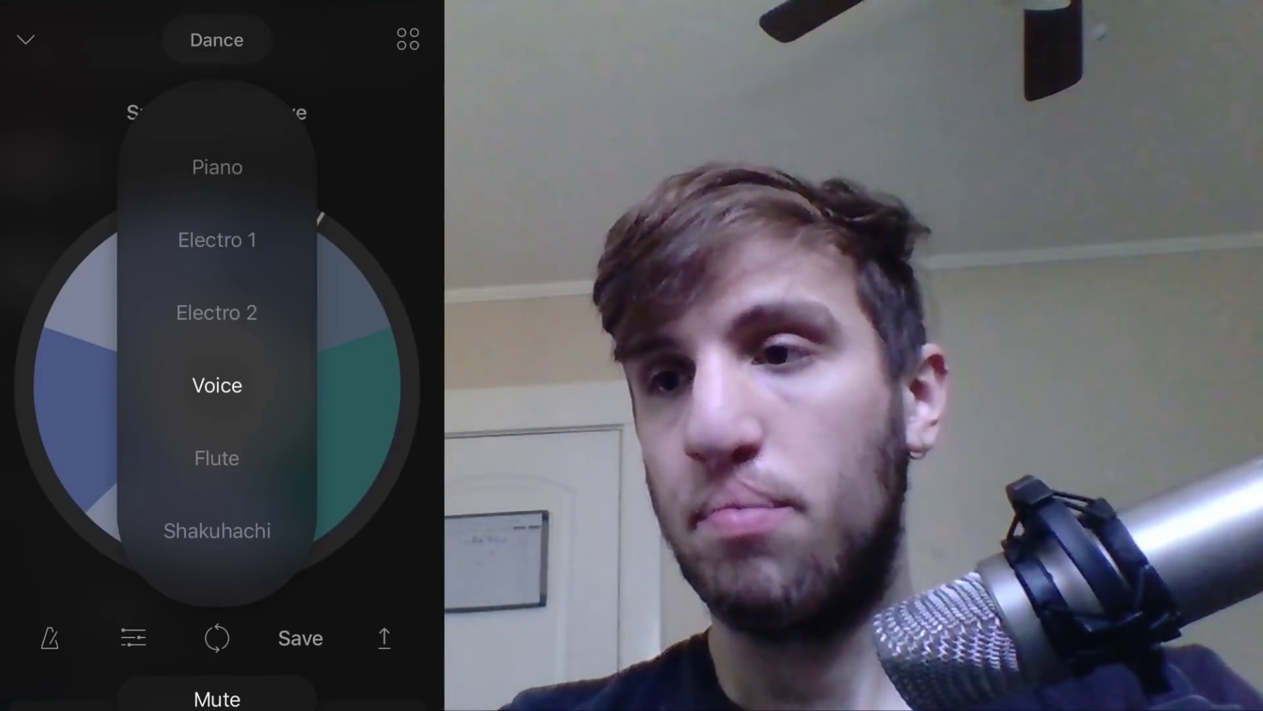
left_click(217, 313)
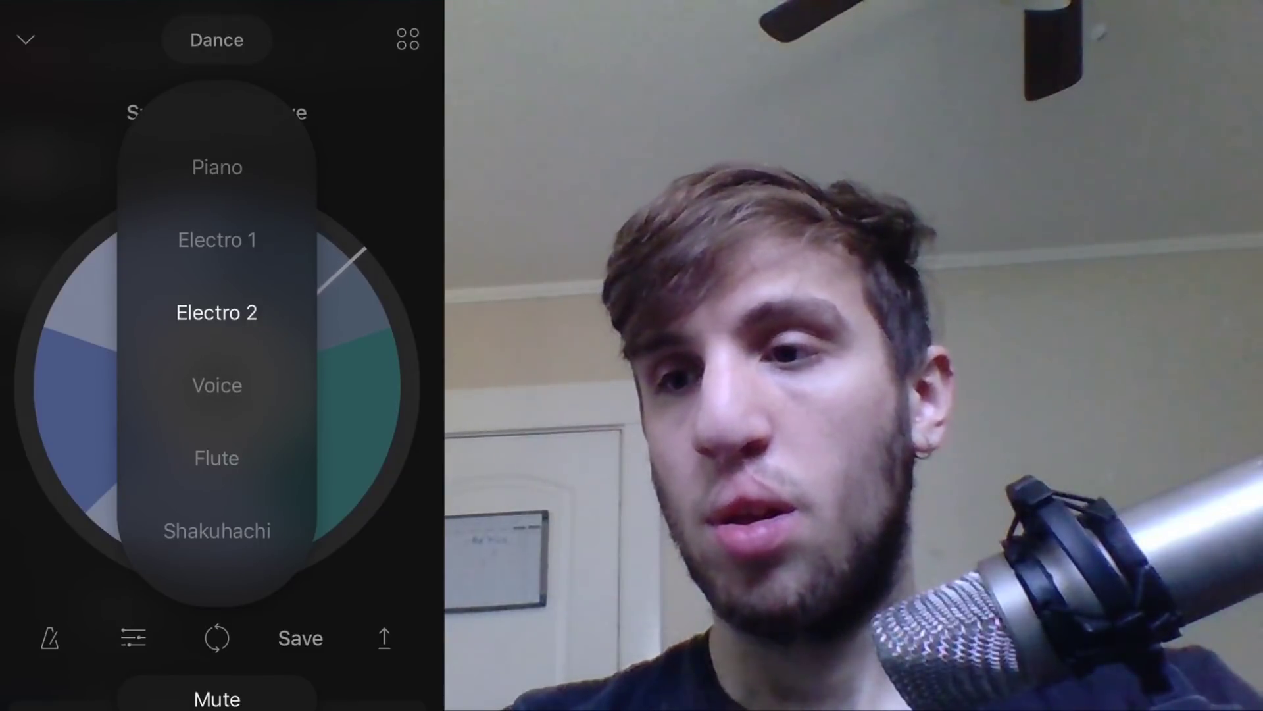
Mute and unmute the Electro 2 part and pause the playback.
left_click(217, 699)
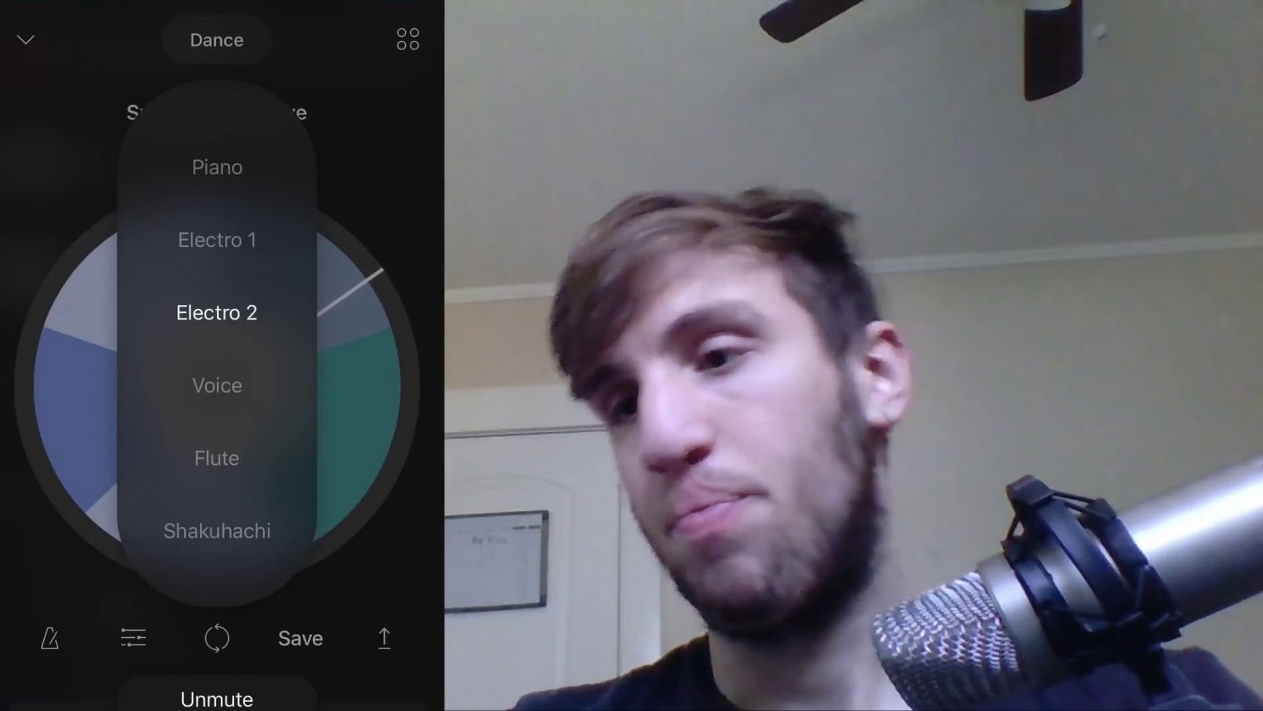
left_click(217, 699)
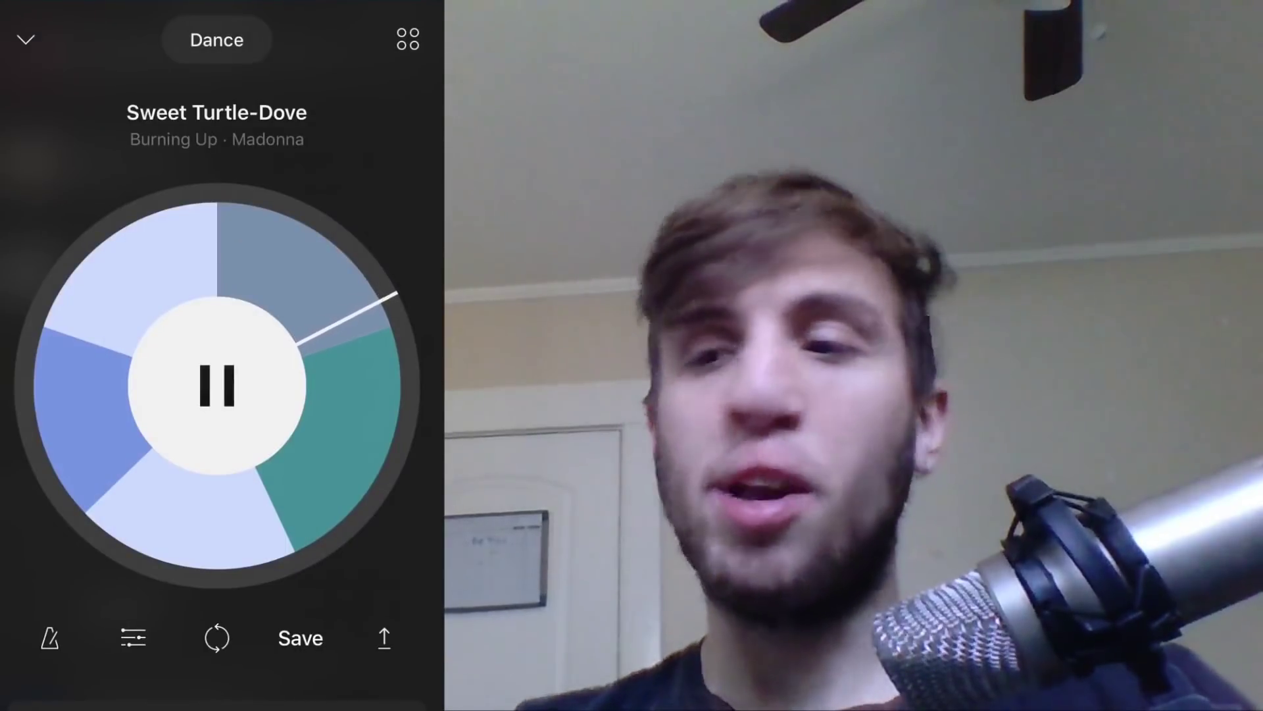
left_click(217, 385)
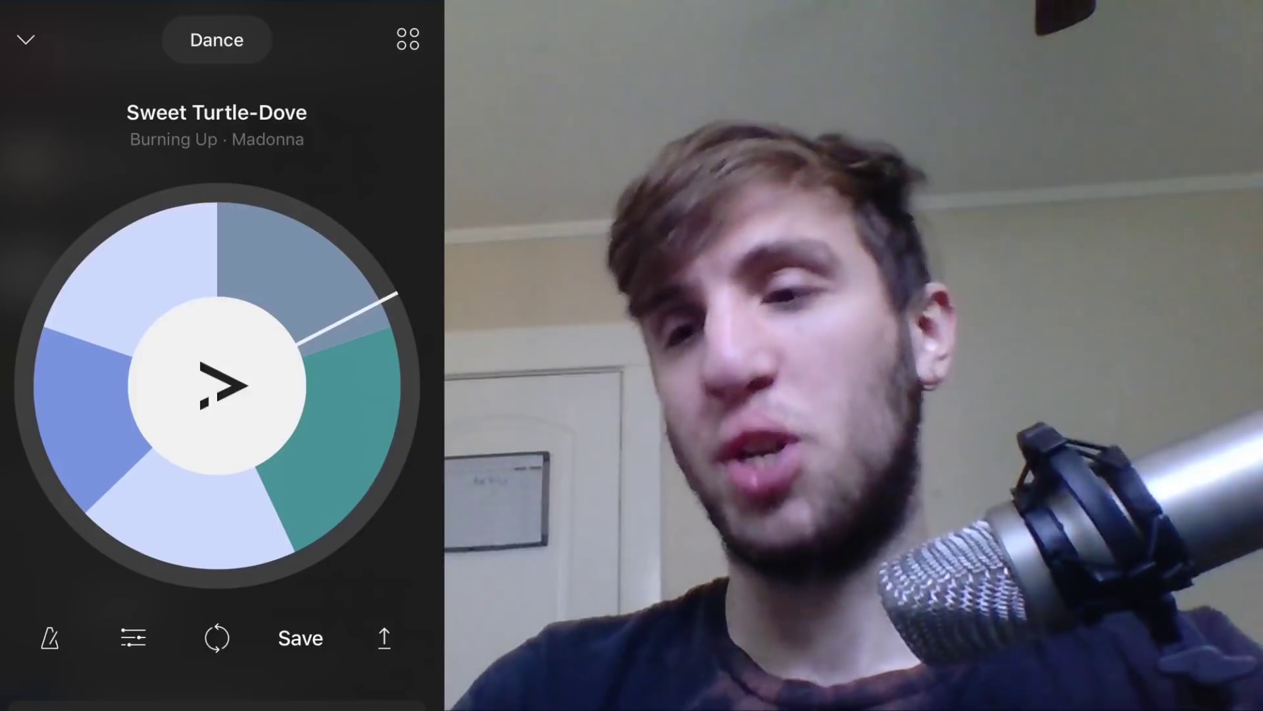
Change the part that uses Rhodes to Pluck 1 and listen to the song briefly.
left_click(133, 638)
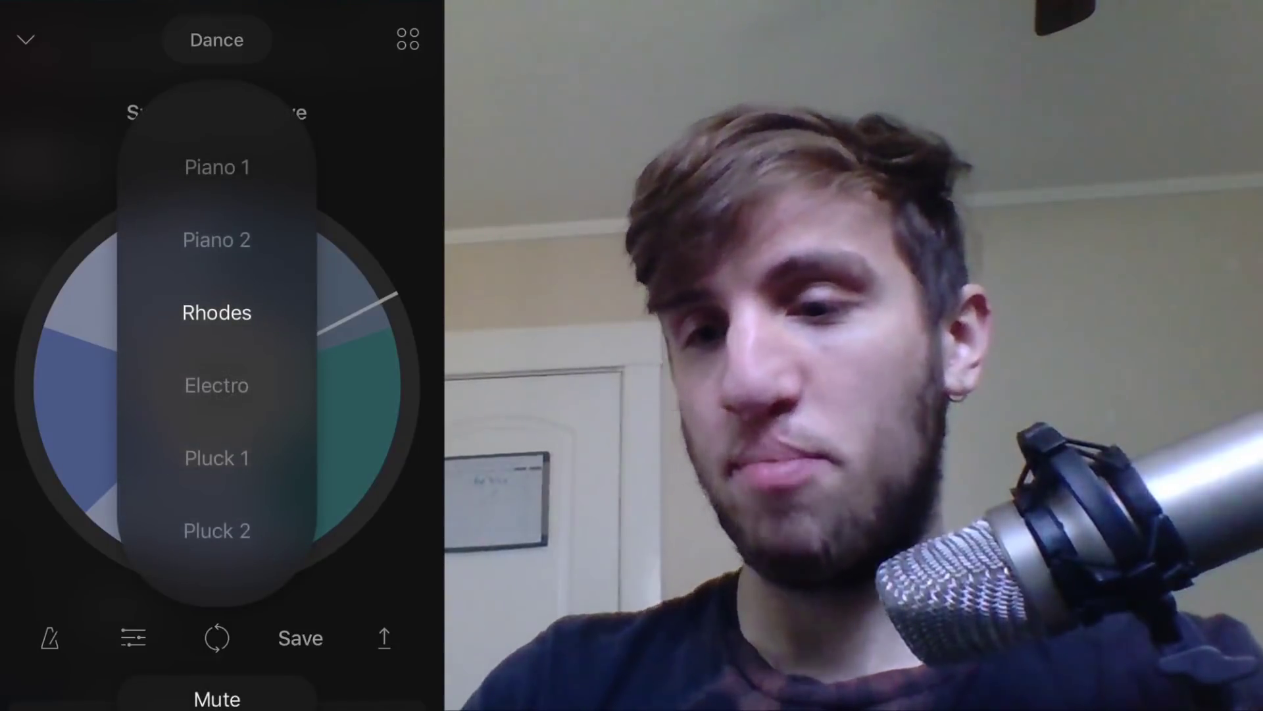
left_click(217, 458)
left_click(218, 385)
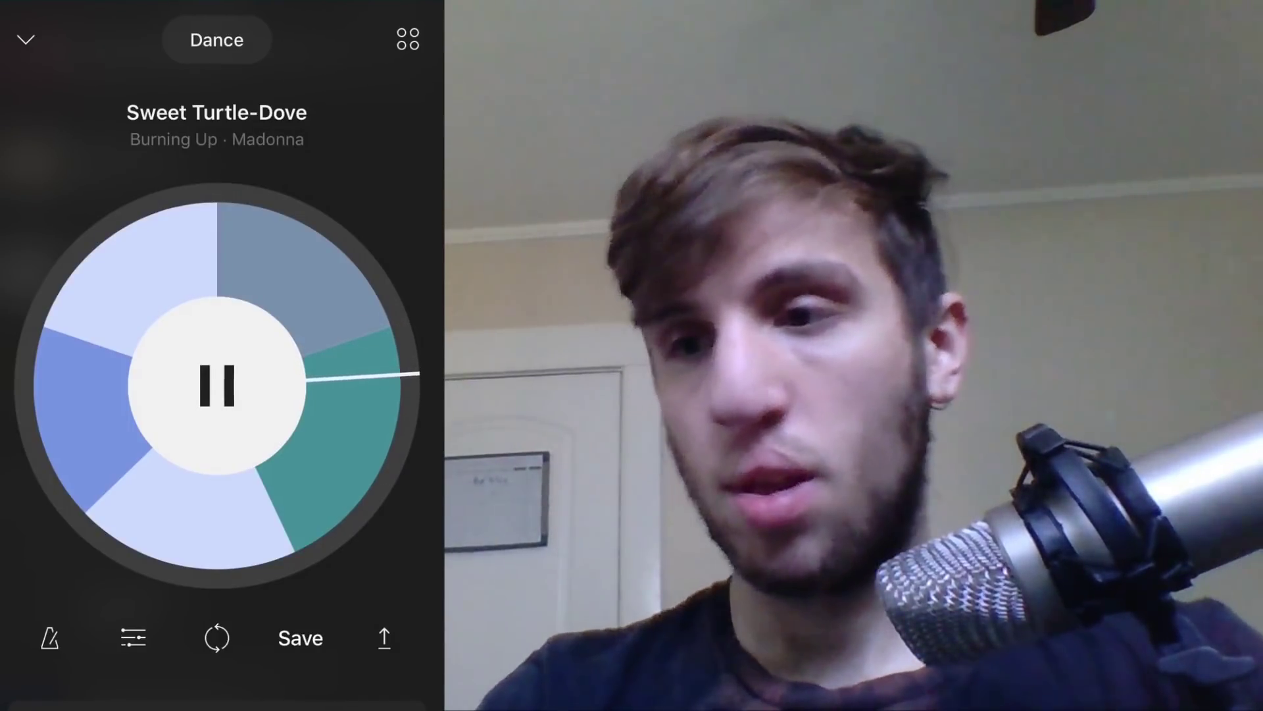
left_click(218, 385)
Change the bass sound from Electric to Electro 2 and resume playback.
left_click(134, 637)
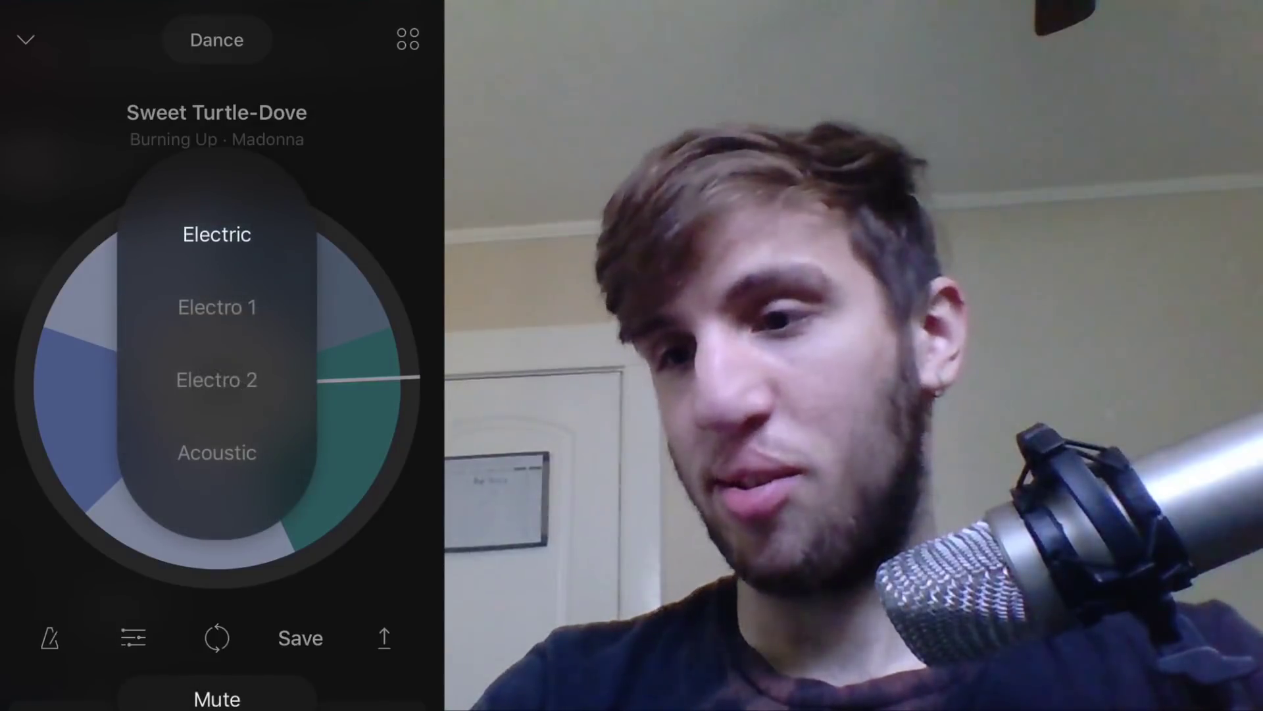
left_click(217, 380)
left_click(217, 386)
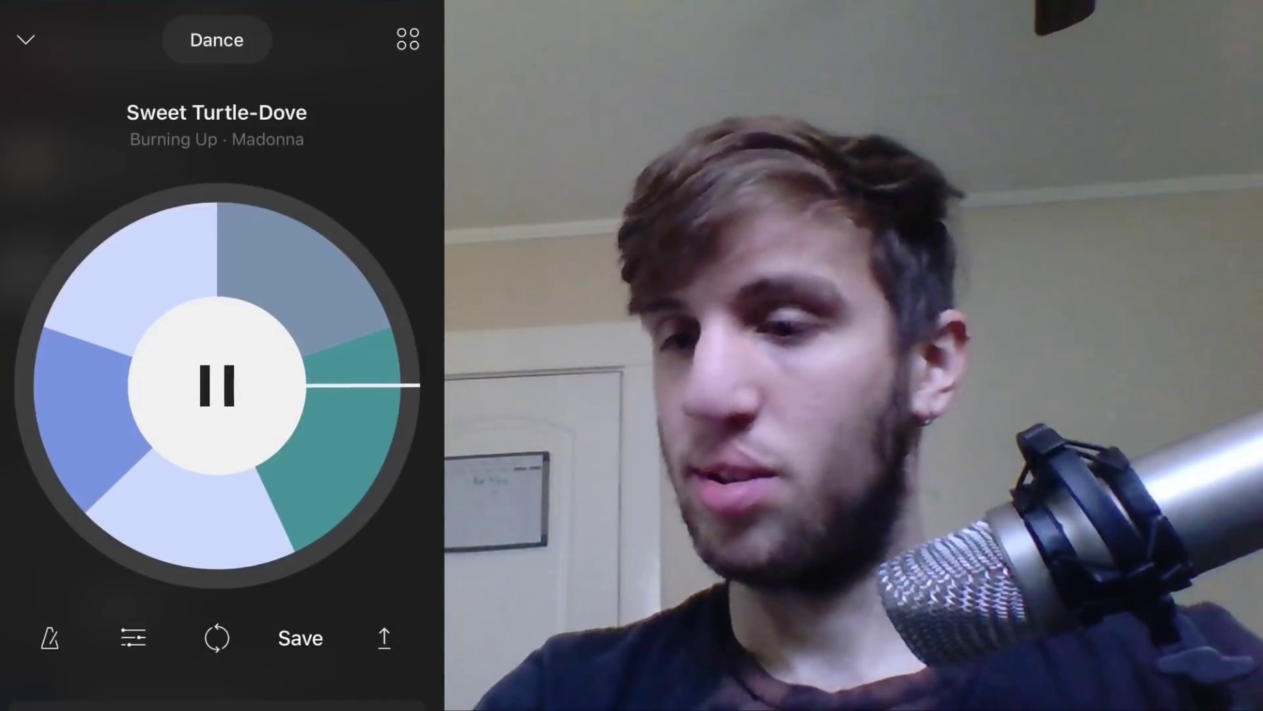
Try the Digital drum sound during playback and switch the drums to HipHop 3.
left_click(375, 705)
left_click(217, 386)
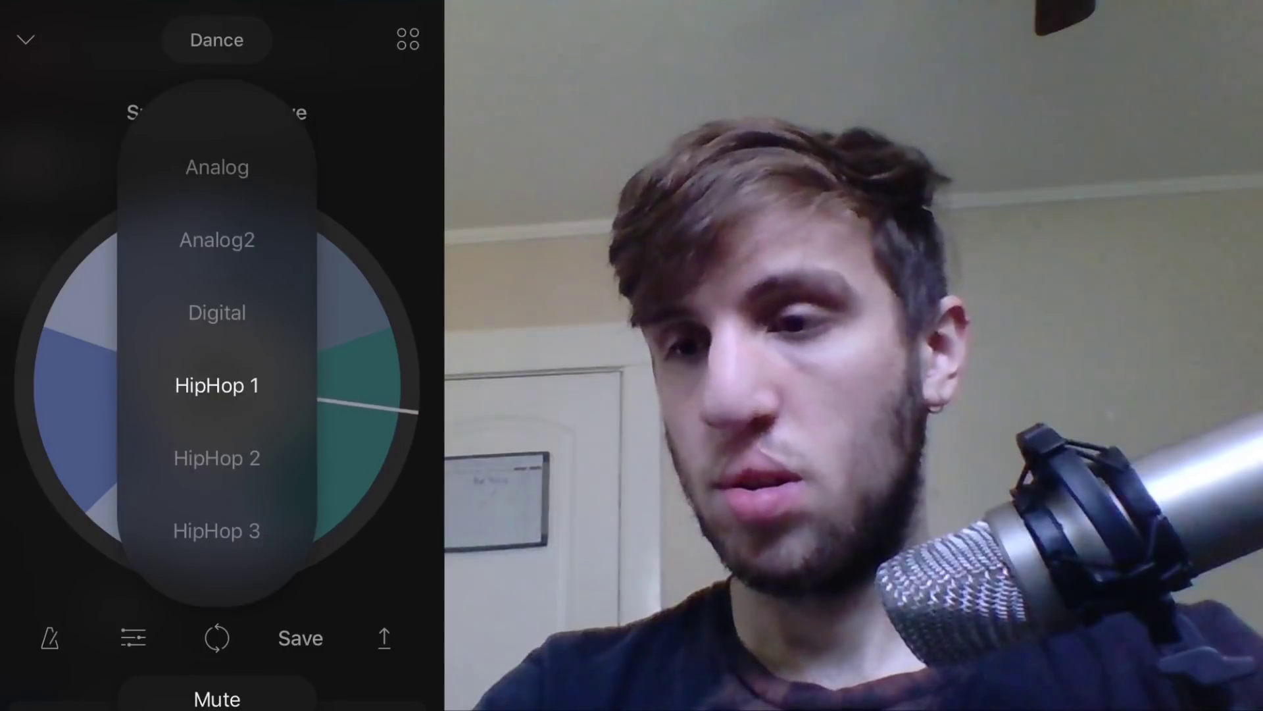
left_click(217, 312)
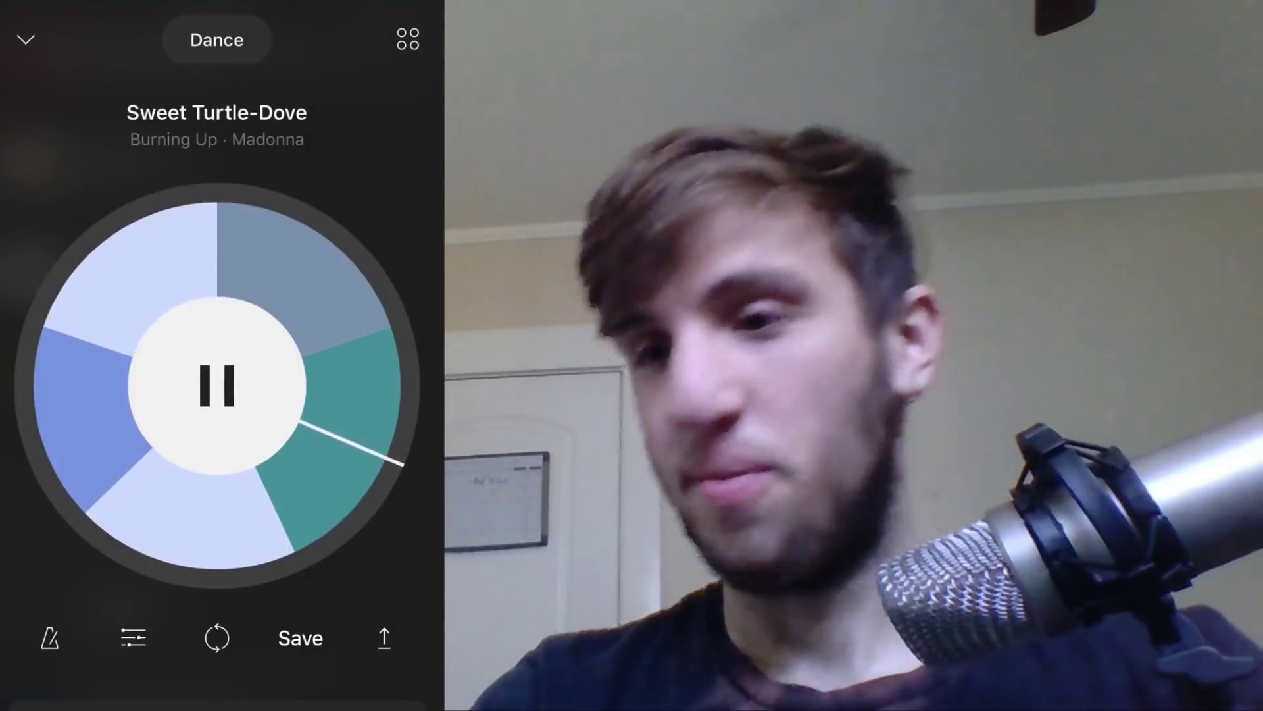
left_click(49, 638)
left_click(217, 531)
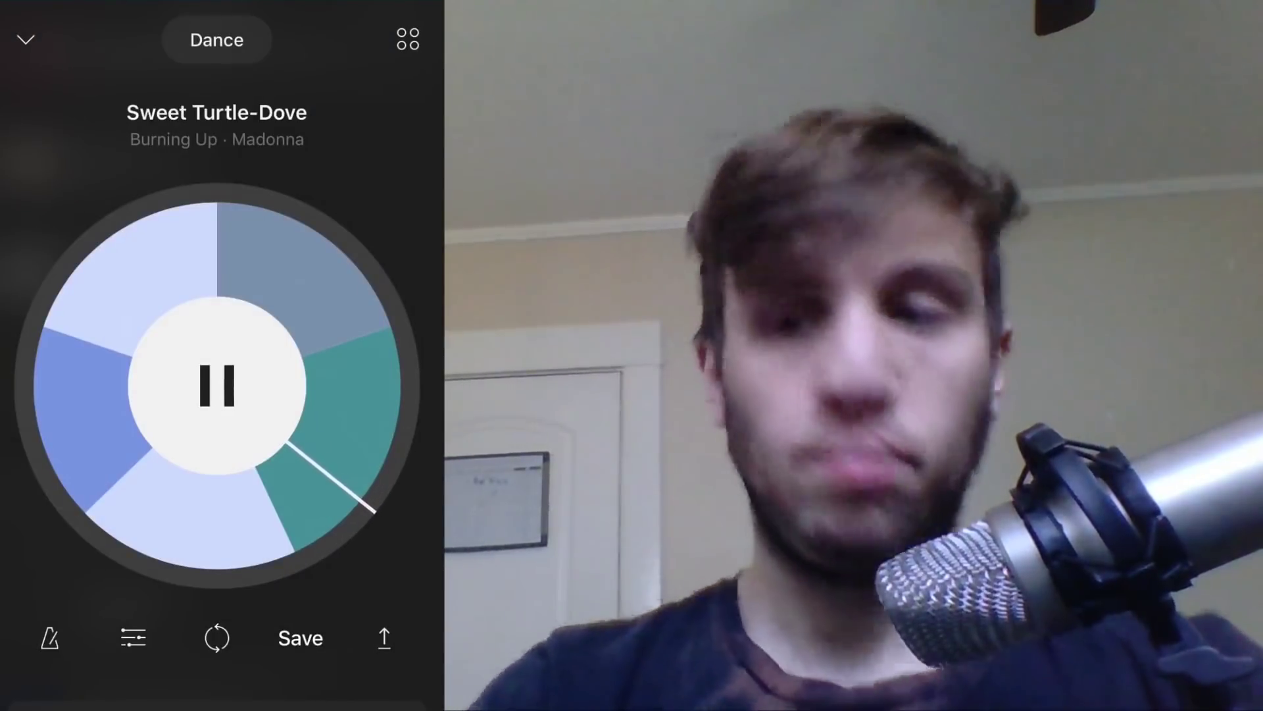
Pause the song and export its m4a audio file together with the melody, harmony and rhythm MIDI files.
left_click(217, 385)
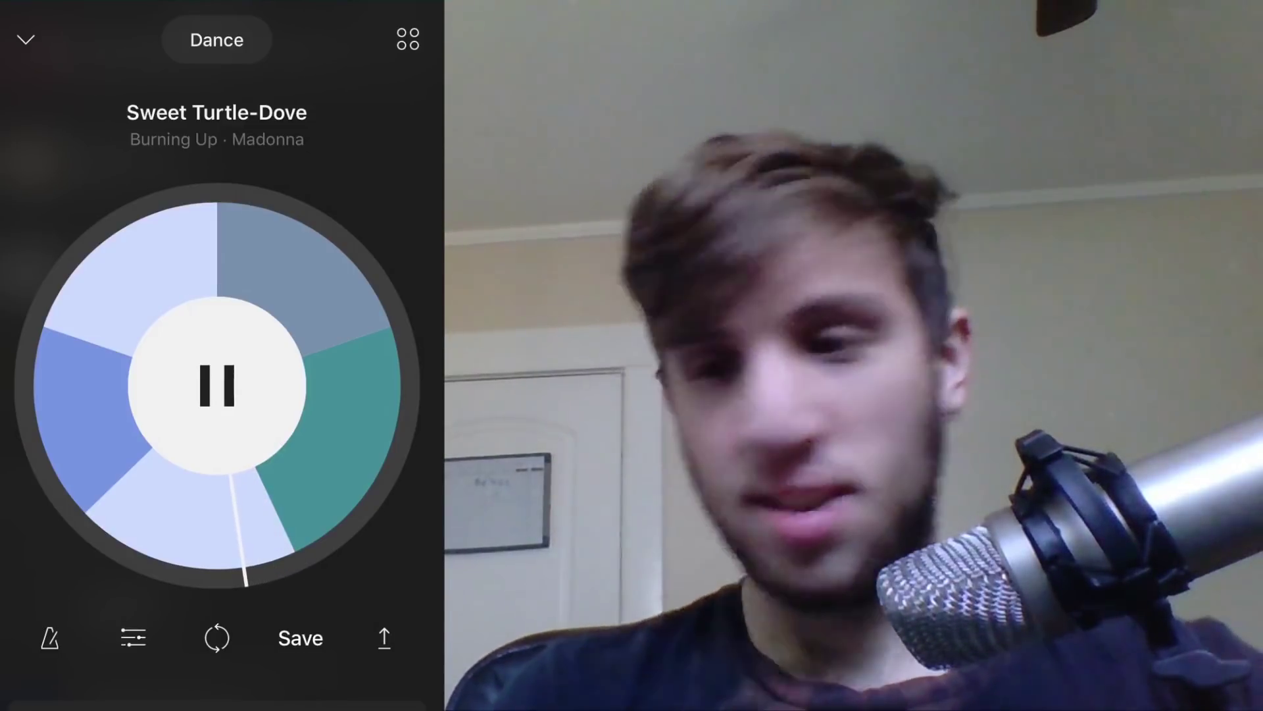
left_click(217, 385)
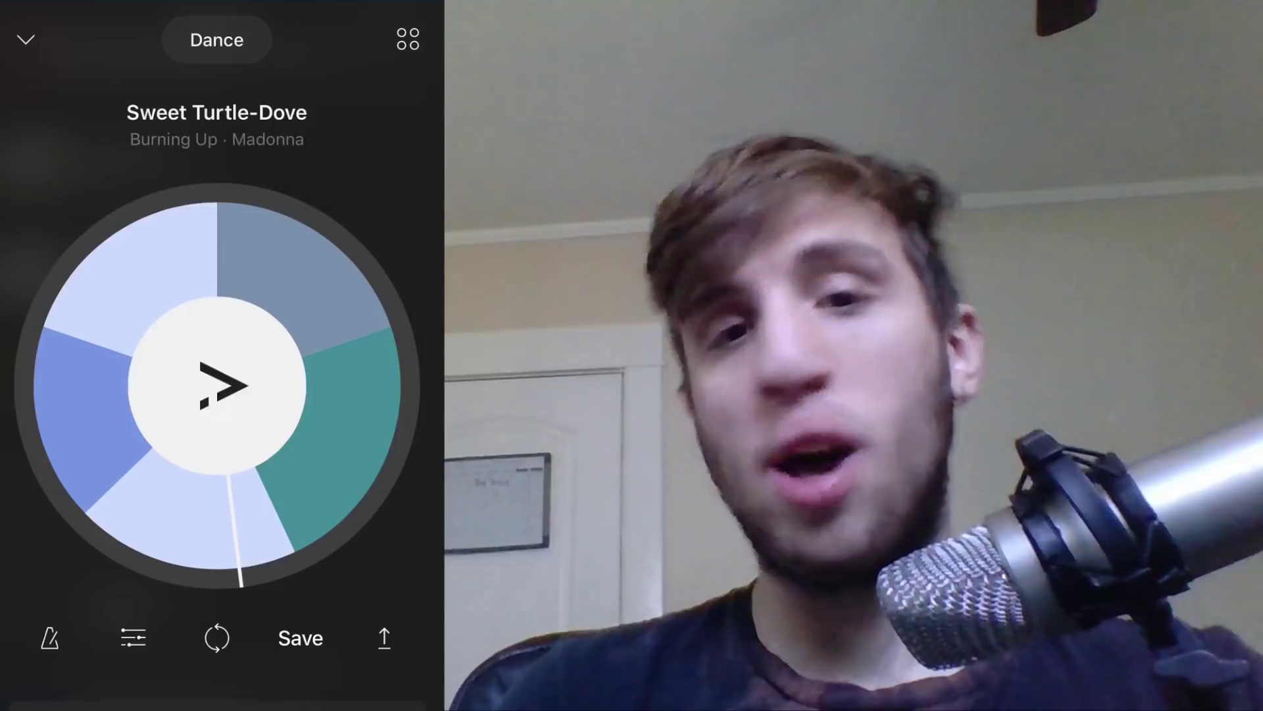
left_click(384, 638)
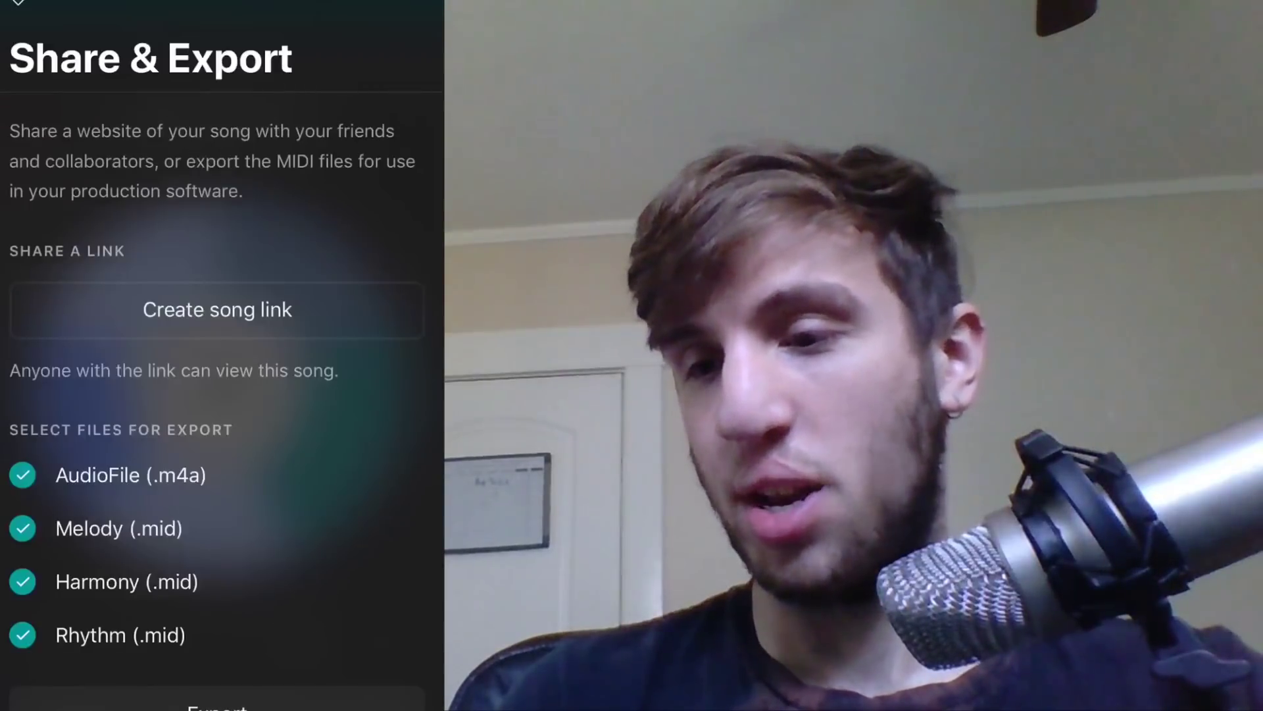
left_click(217, 699)
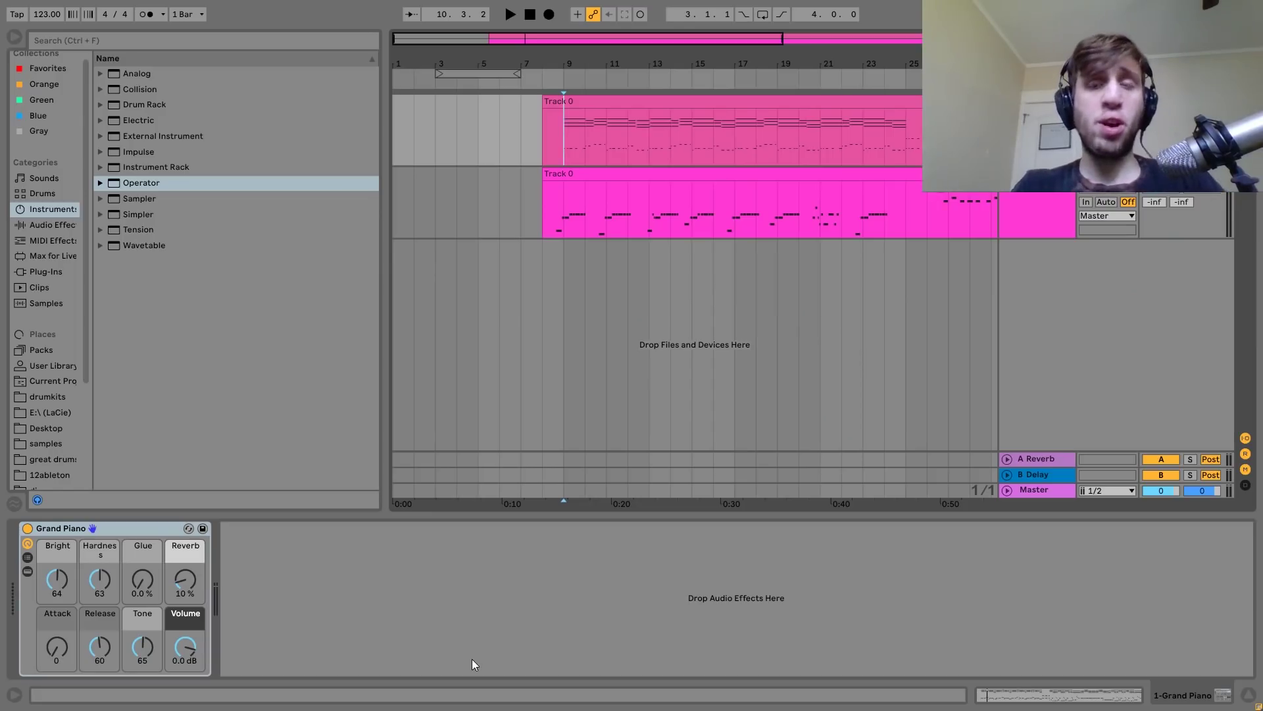
Select the imported Track 0 clips and listen to the arrangement from their start at bar 8.
left_click(585, 174)
left_click(601, 102)
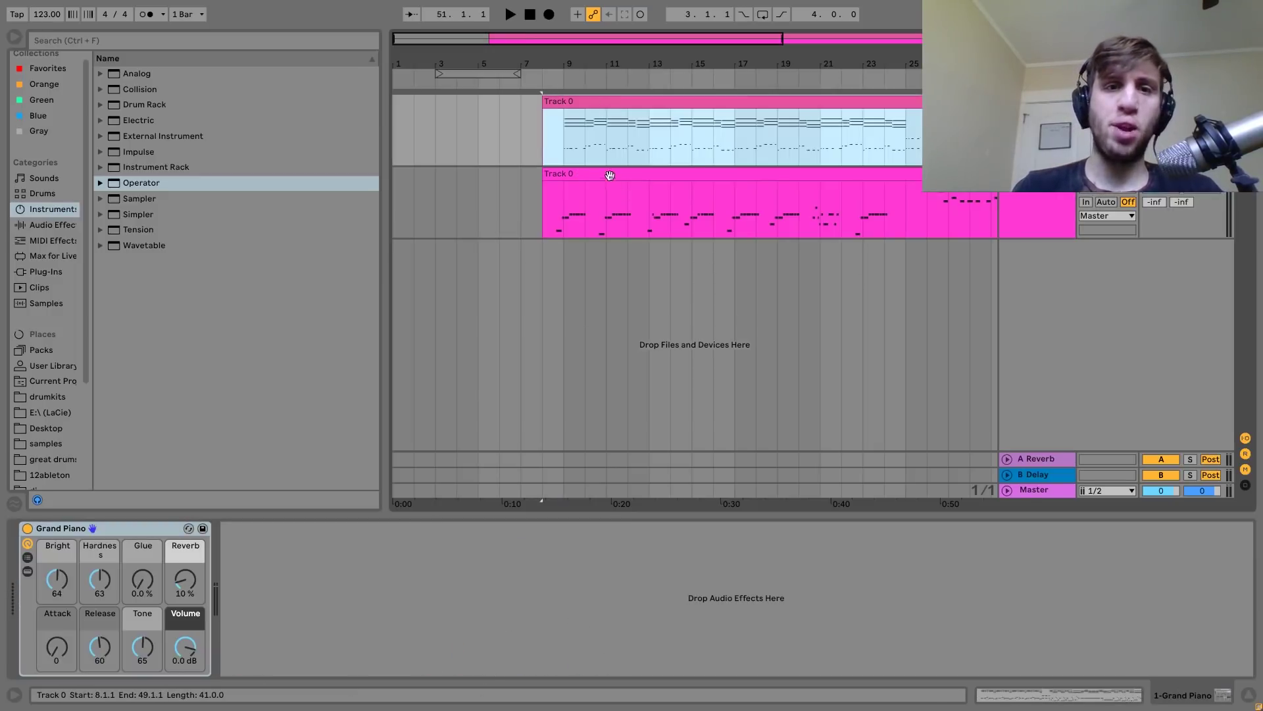
left_click(609, 175)
scroll(592, 145, "right", 5)
left_click(570, 103)
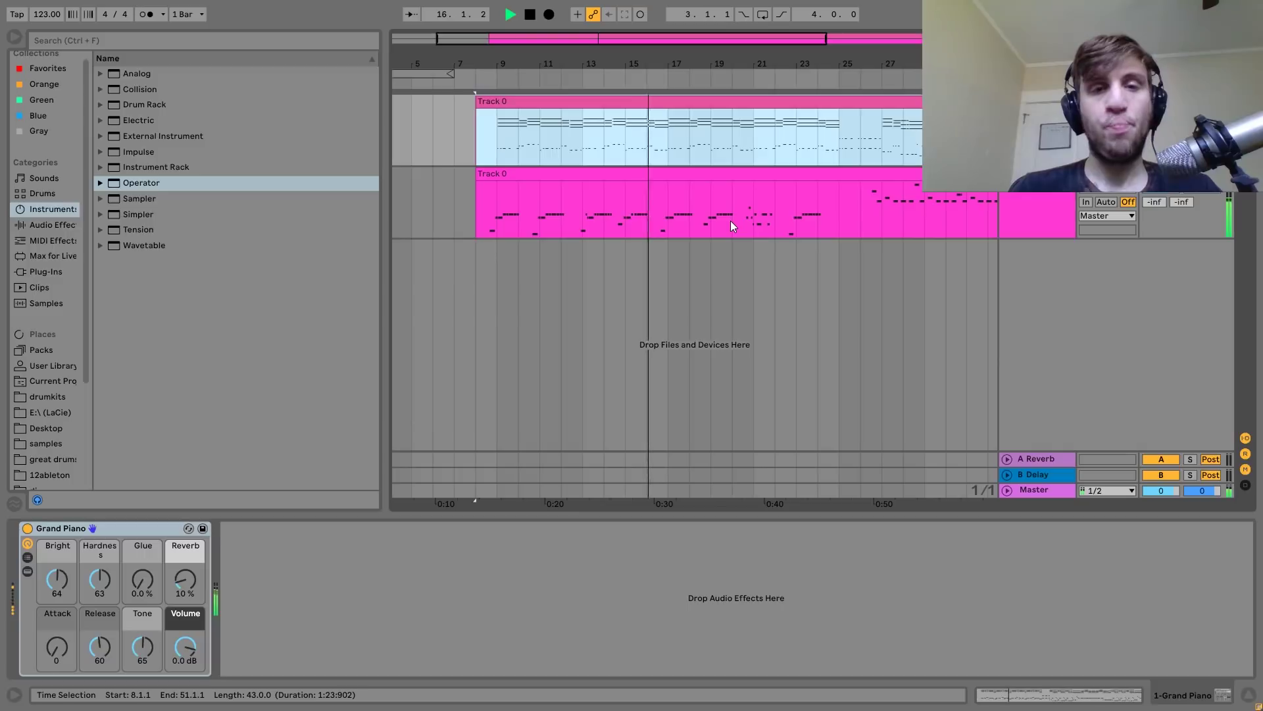
key("space")
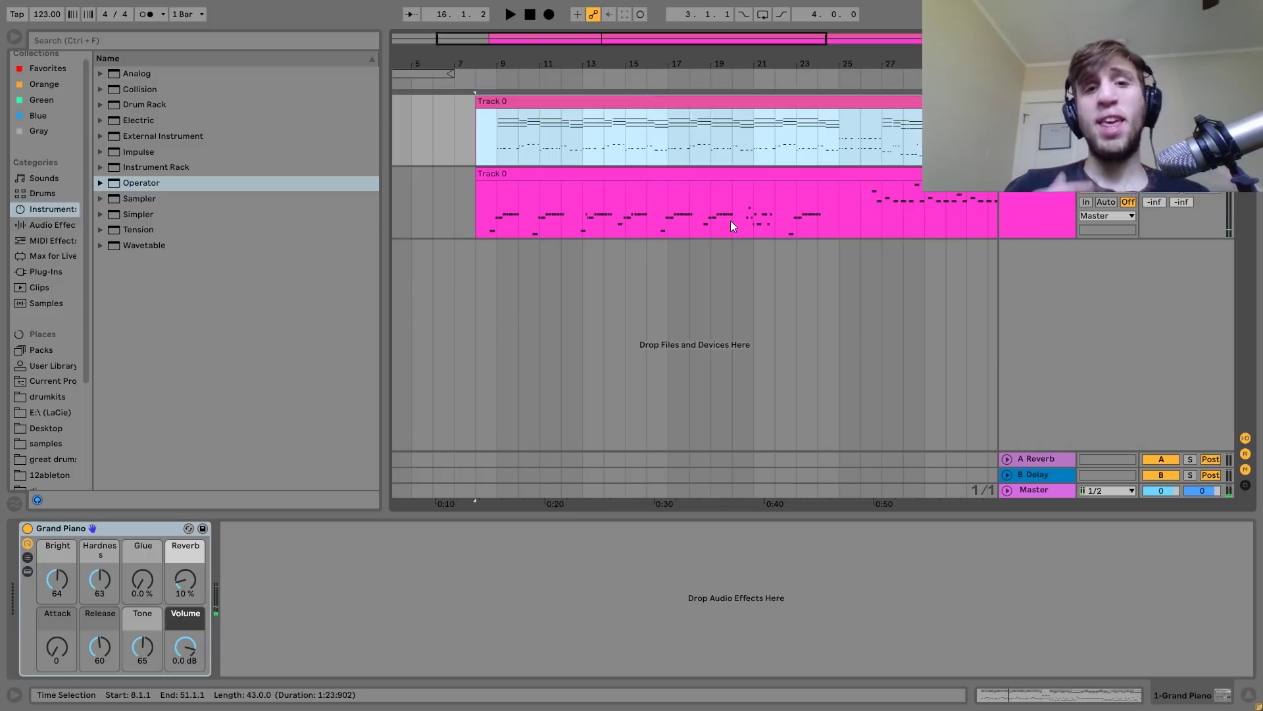
Listen to the second section from bar 27 and stop playback.
scroll(731, 223, "right", 10)
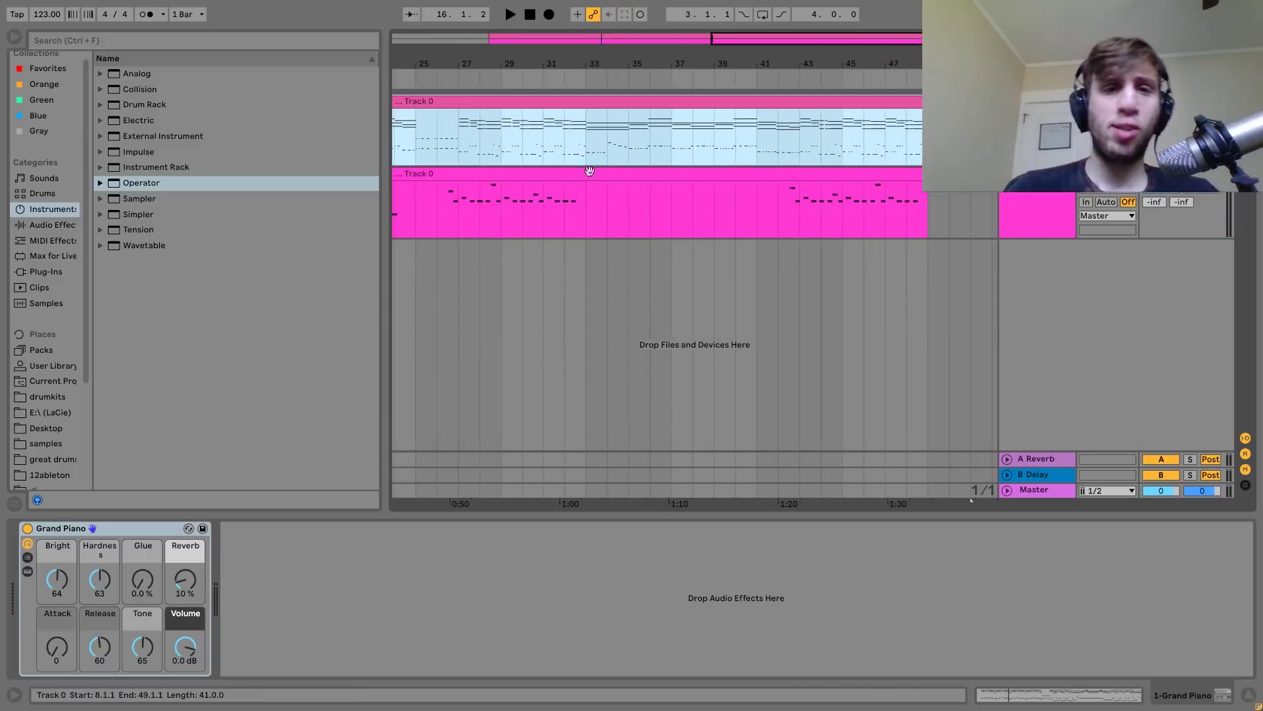
left_click(452, 143)
key("space")
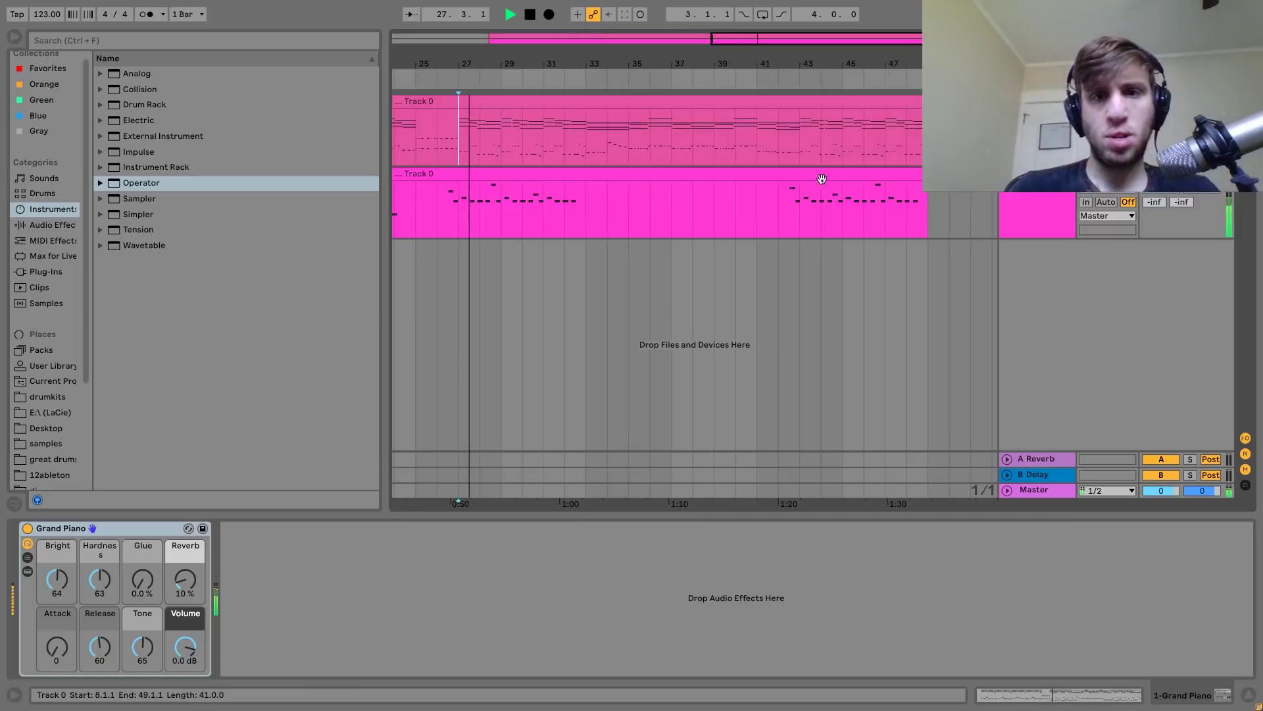
left_click(800, 149)
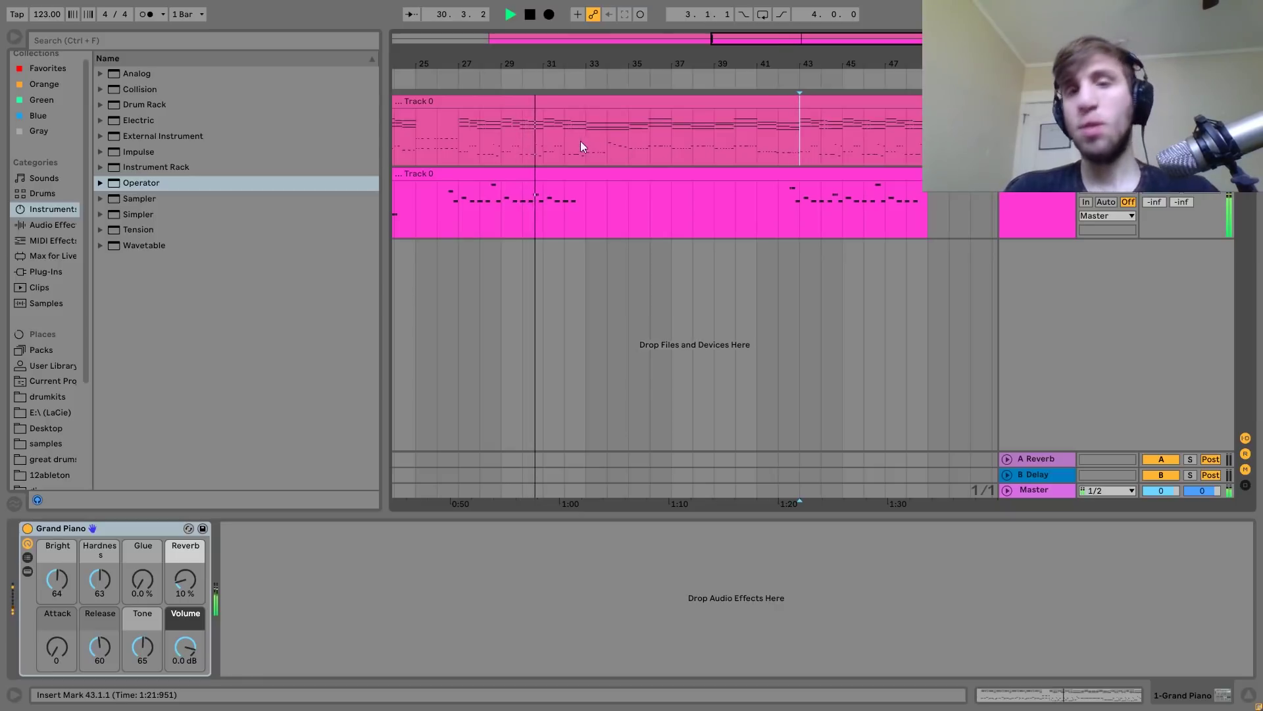
key("space")
Add a MIDI track, copy the piano clip's bar 9 to bar 1 of it, and open the one-bar clip.
scroll(645, 196, "left", 10)
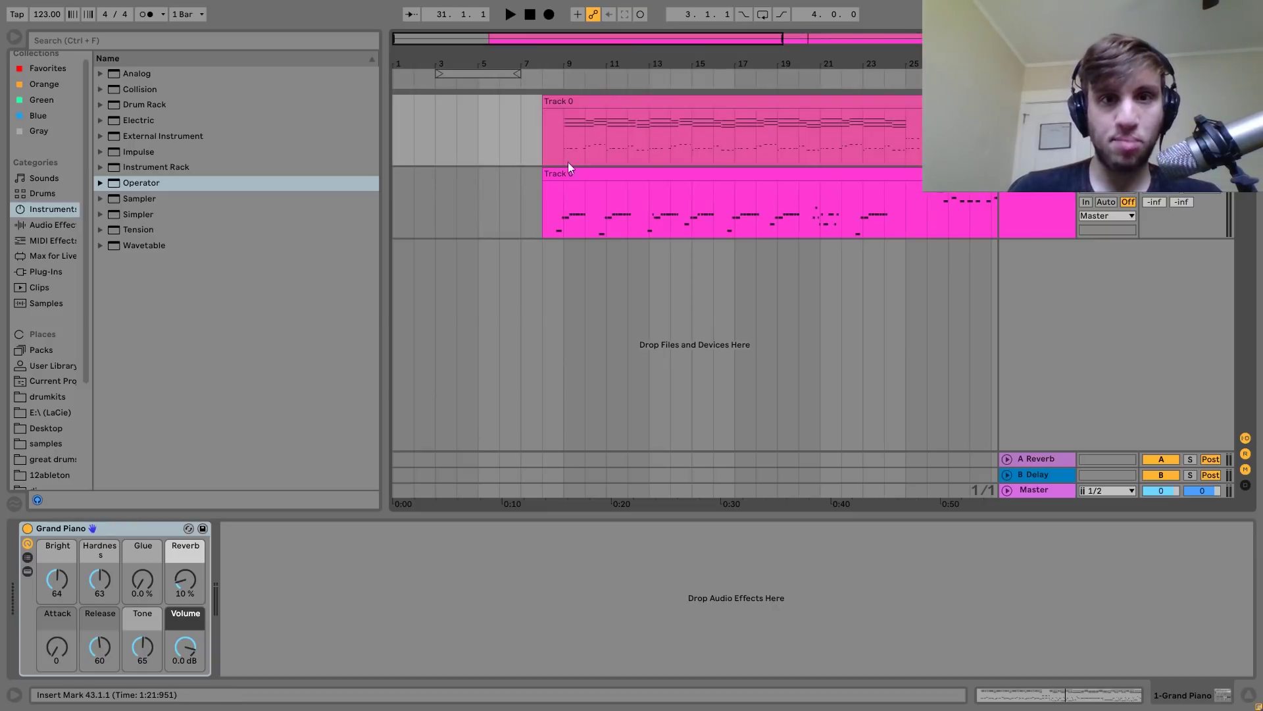
key("ctrl+shift+t")
left_click_drag(566, 150, 403, 176)
double_click(403, 176)
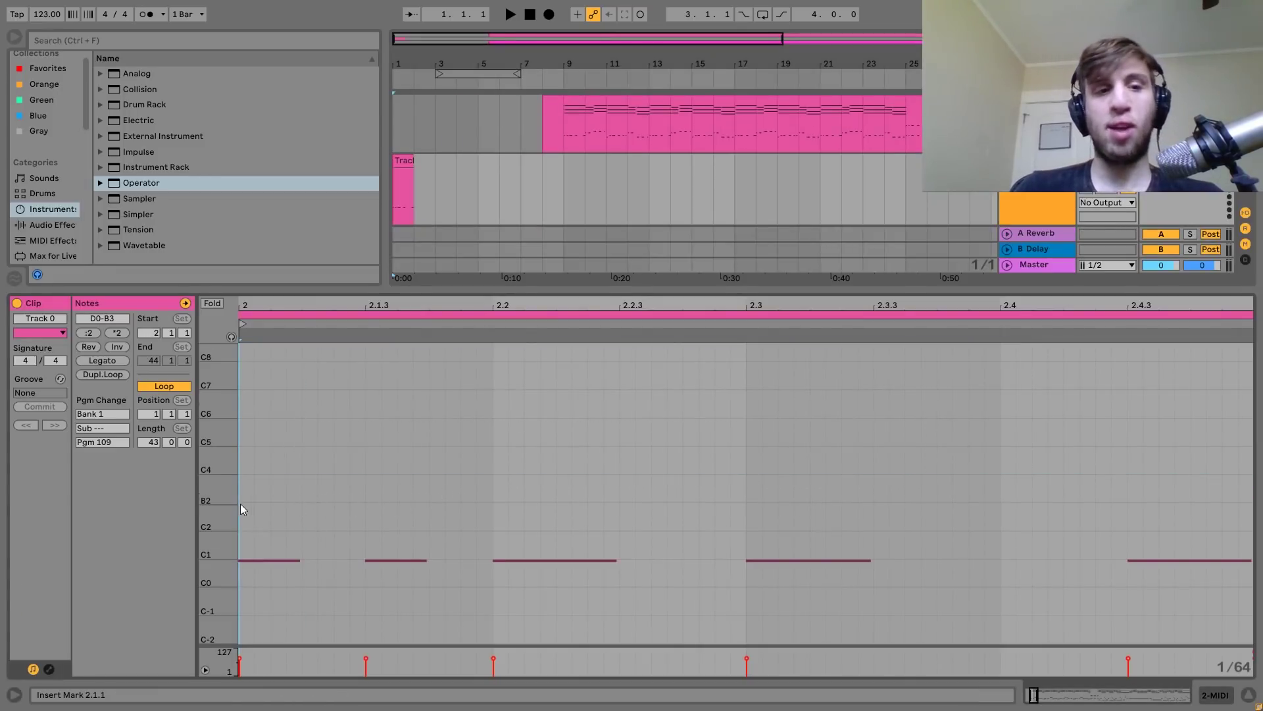
Move the first three notes of the copied clip later by one sixteenth, starting at 2.1.2.
left_click_drag(264, 508, 493, 663)
key("Right")
key("Right")
key("Right")
key("Right")
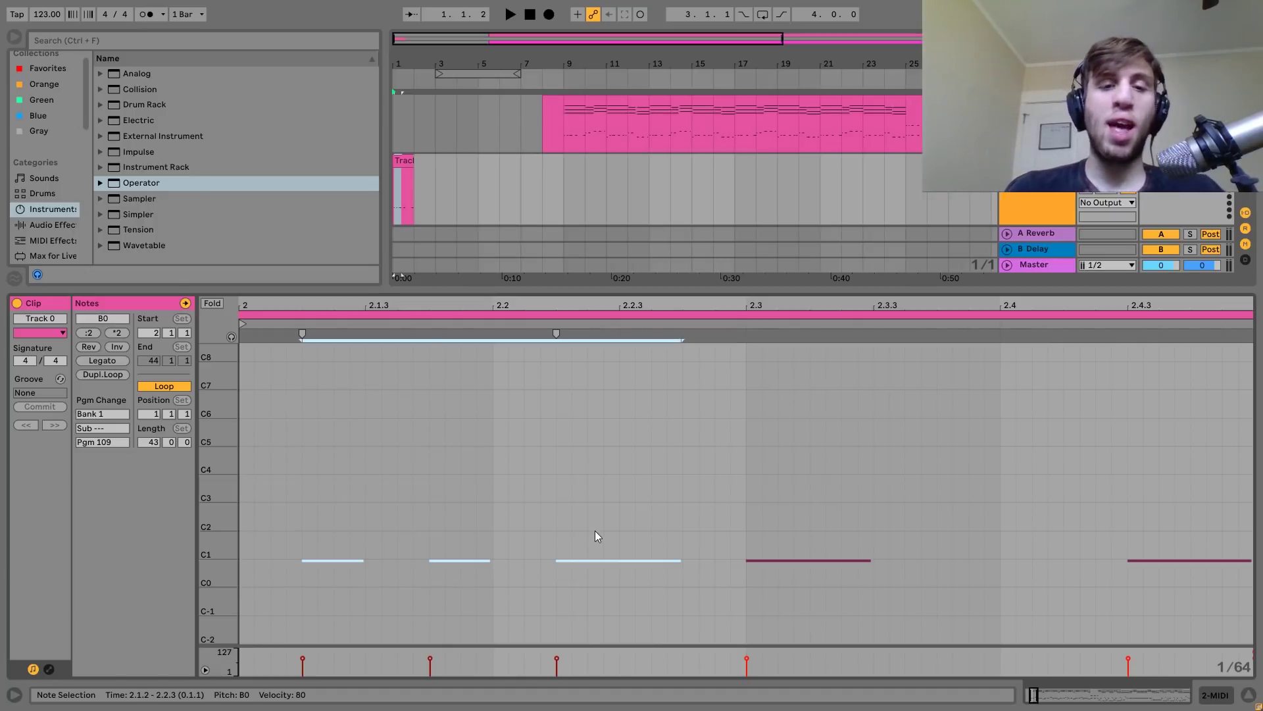
Shorten the third note to one sixteenth and move it to 2.2.3.
left_click(597, 559)
key("shift+Left")
key("shift+Left")
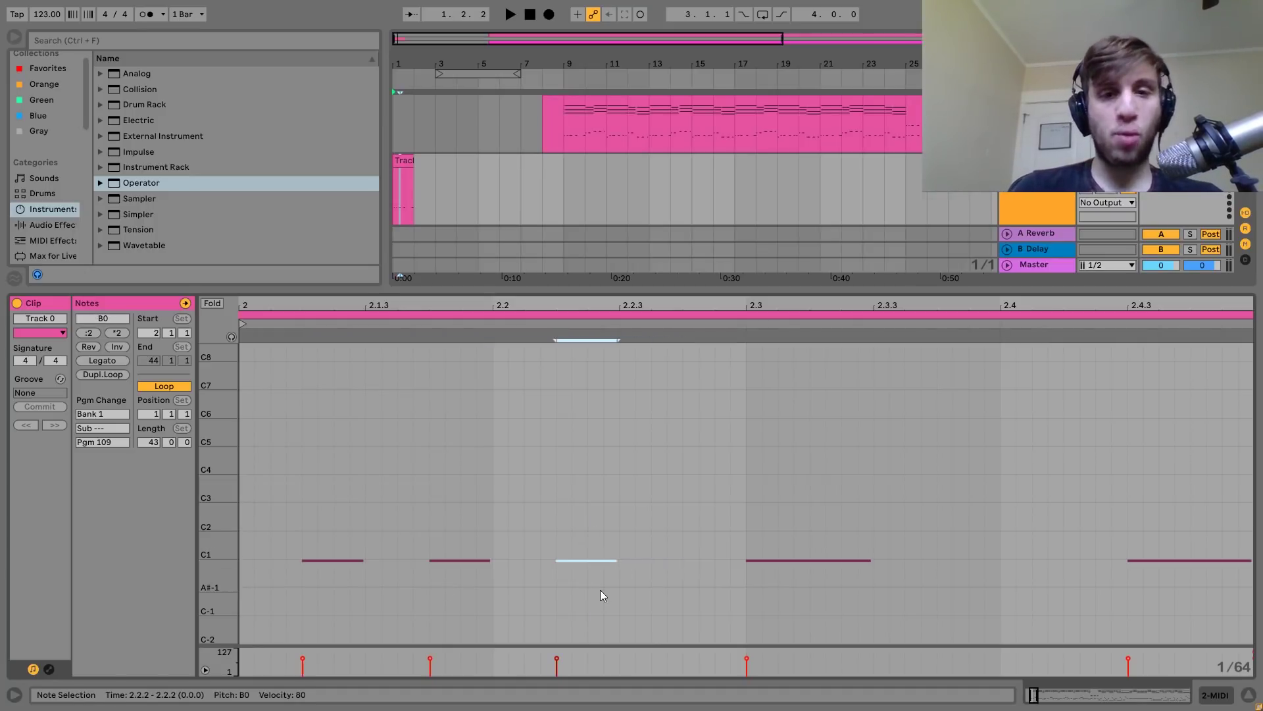
key("Right")
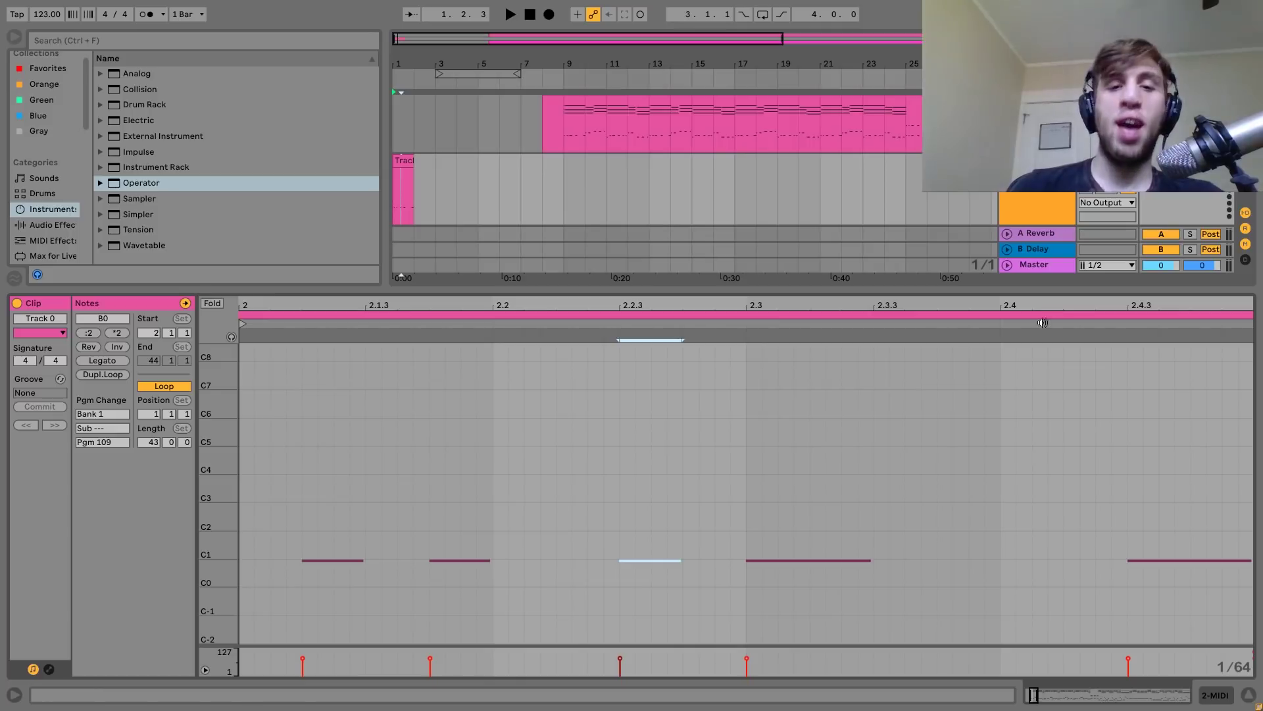
Load the Analog instrument onto the new MIDI track holding the one-bar clip.
left_click(1036, 196)
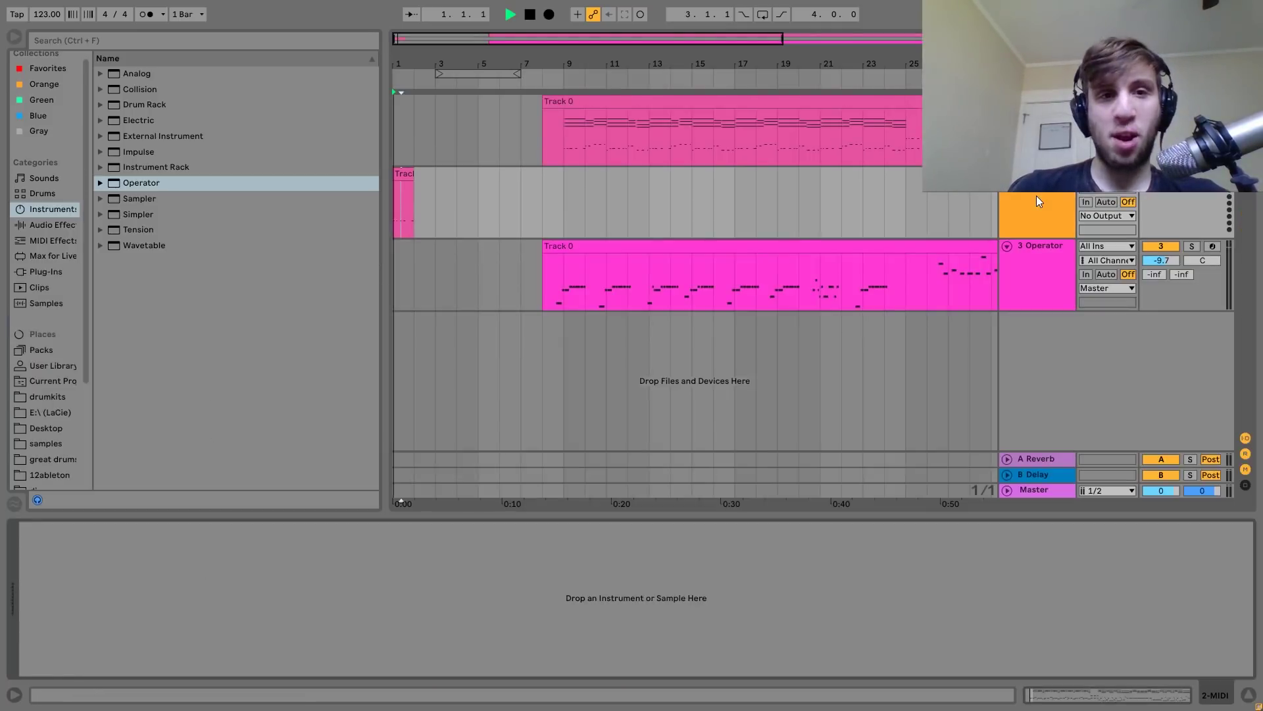
left_click(406, 175)
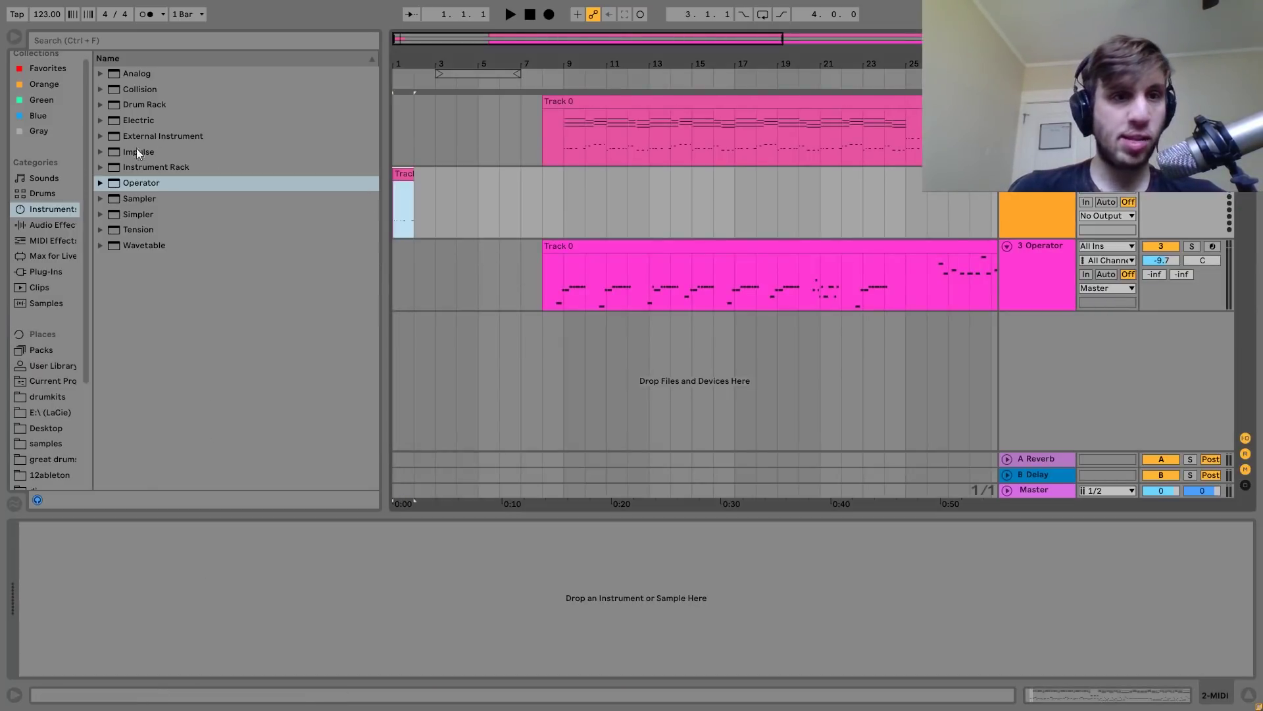
left_click(135, 74)
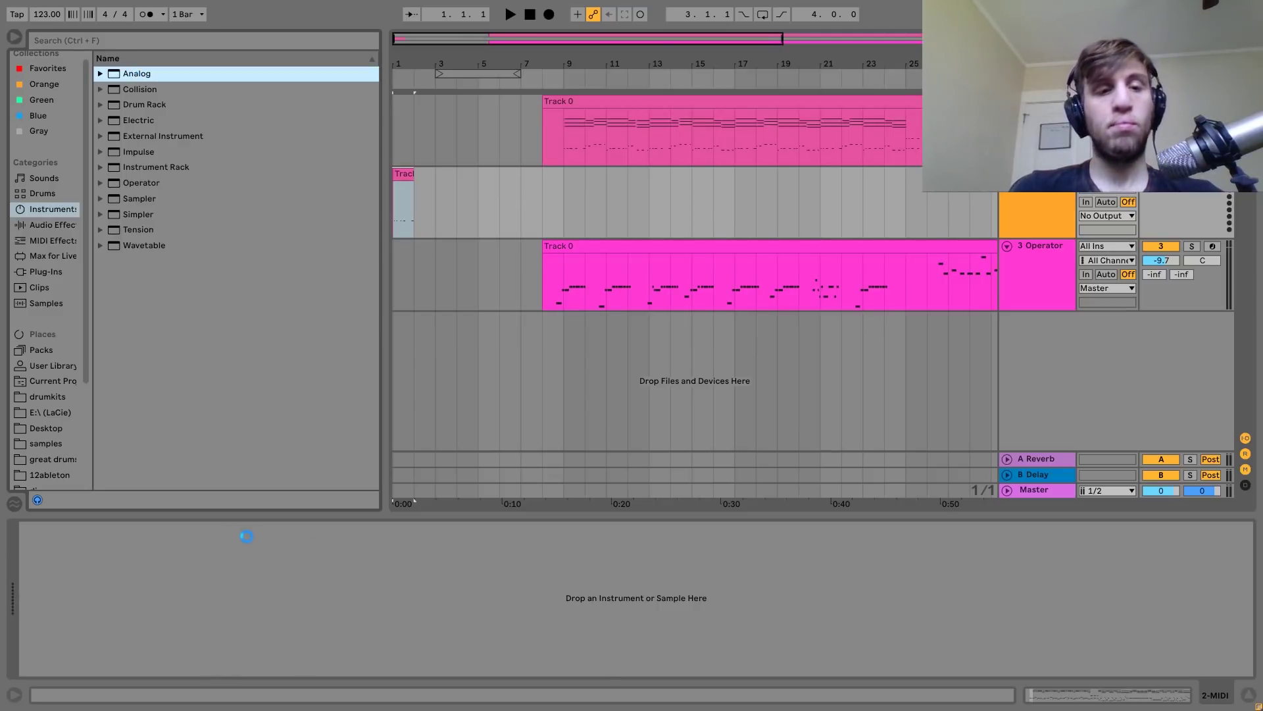
key("space")
During playback, set Analog's oscillator 1 octave to -1 and filter 1 to frequency 306, resonance 25% and envelope modulation 4.00.
left_click(125, 562)
key("space")
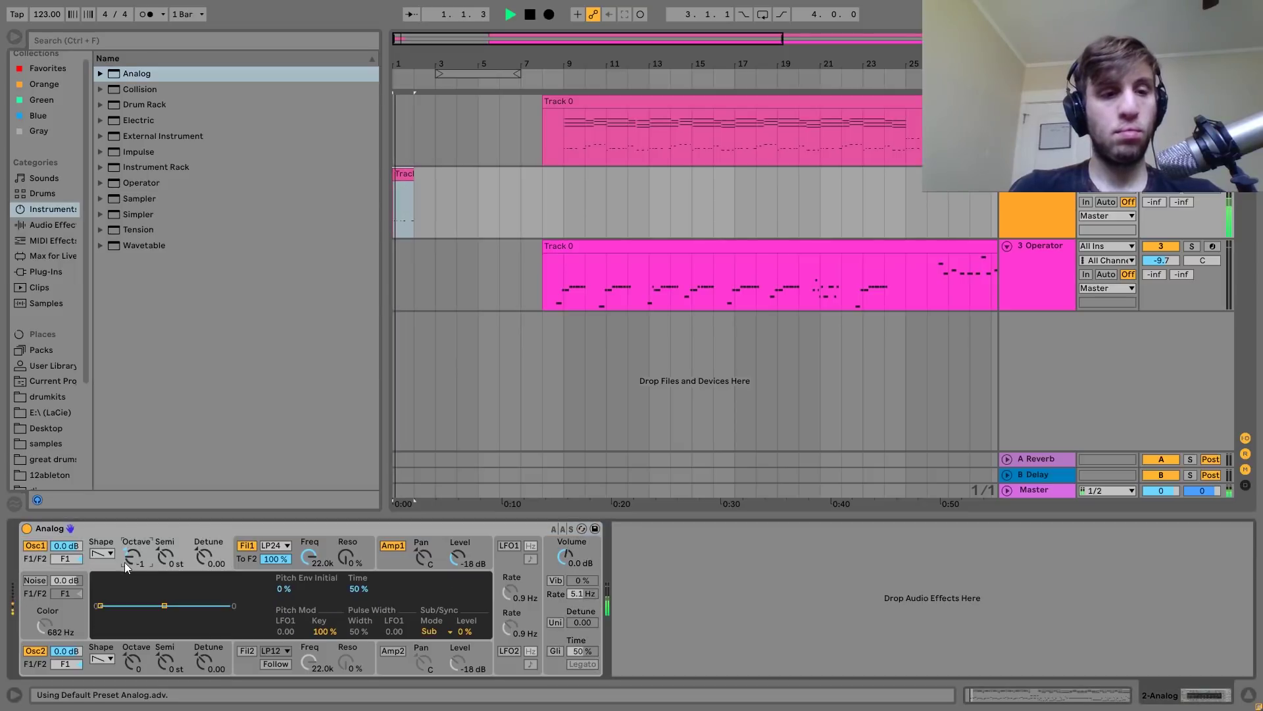
left_click_drag(124, 562, 125, 570)
left_click_drag(309, 555, 347, 556)
Move the fourth note from 2.3.1 to 2.3.2, shorten it, and add a one-sixteenth duplicate at 2.3.4.
left_click(404, 175)
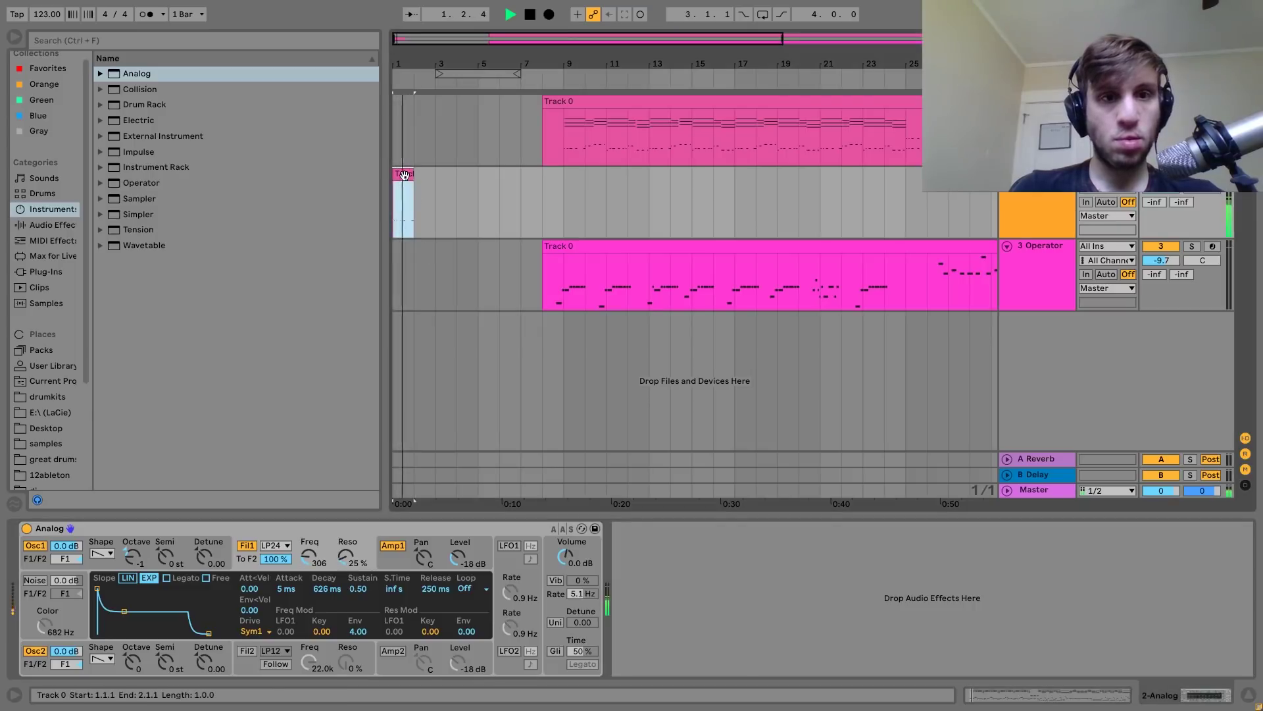
double_click(405, 175)
left_click(803, 503)
left_click(806, 560)
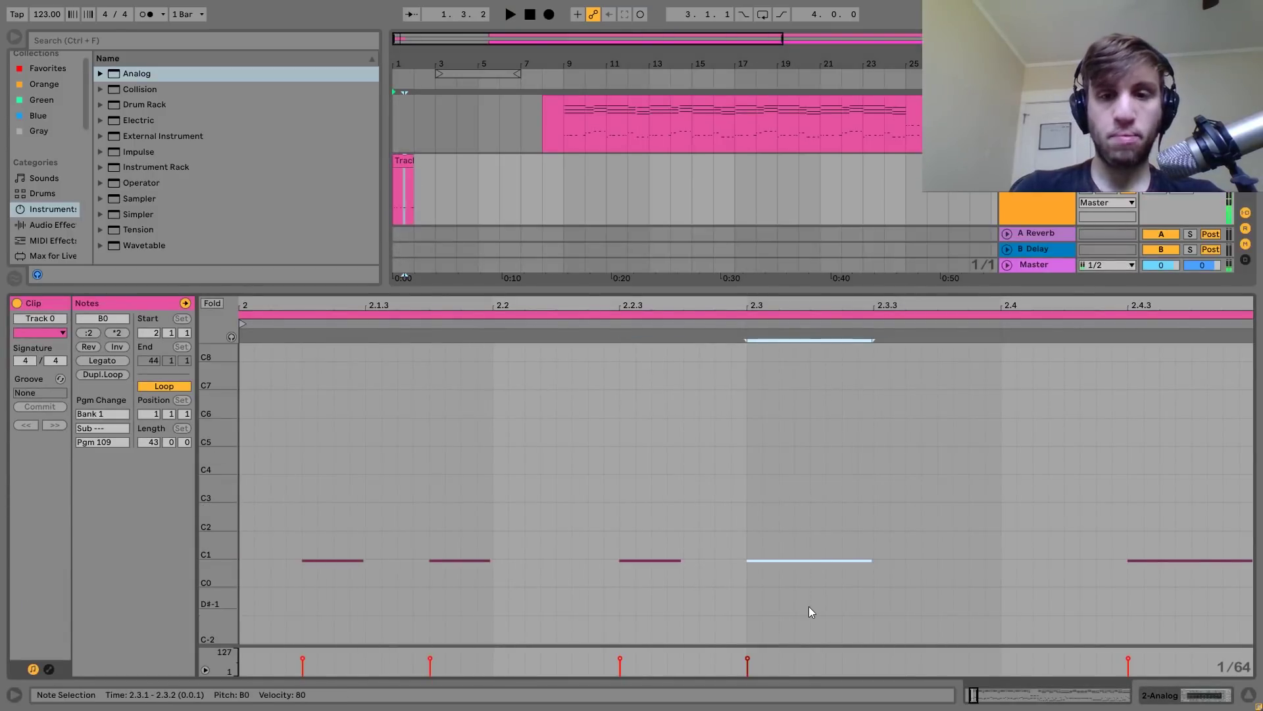
key("Right")
key("space")
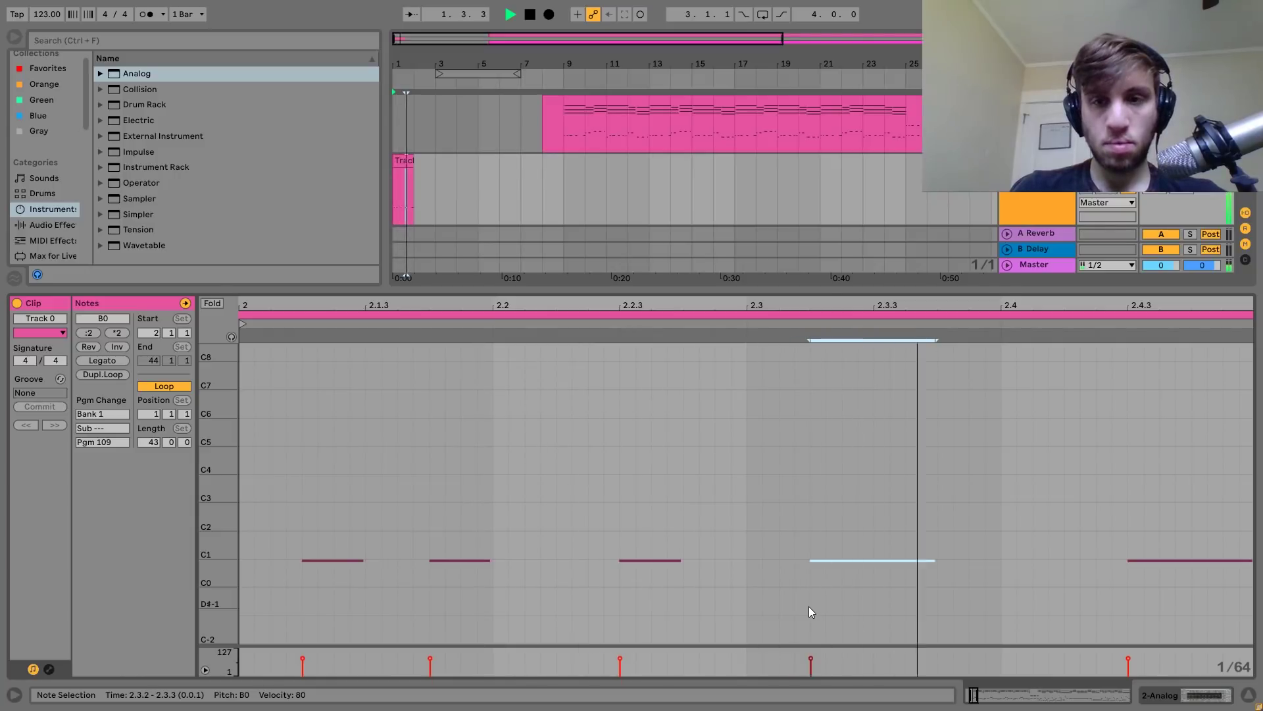
key("ctrl+d")
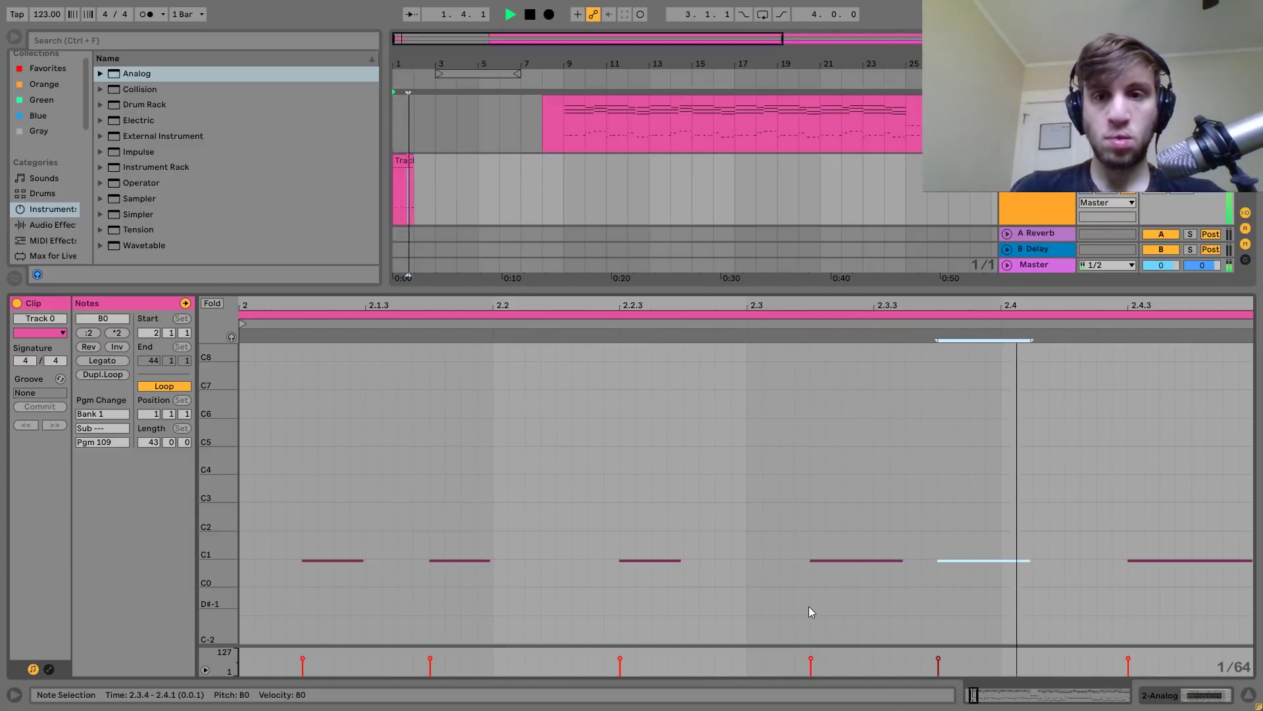
key("ctrl+u")
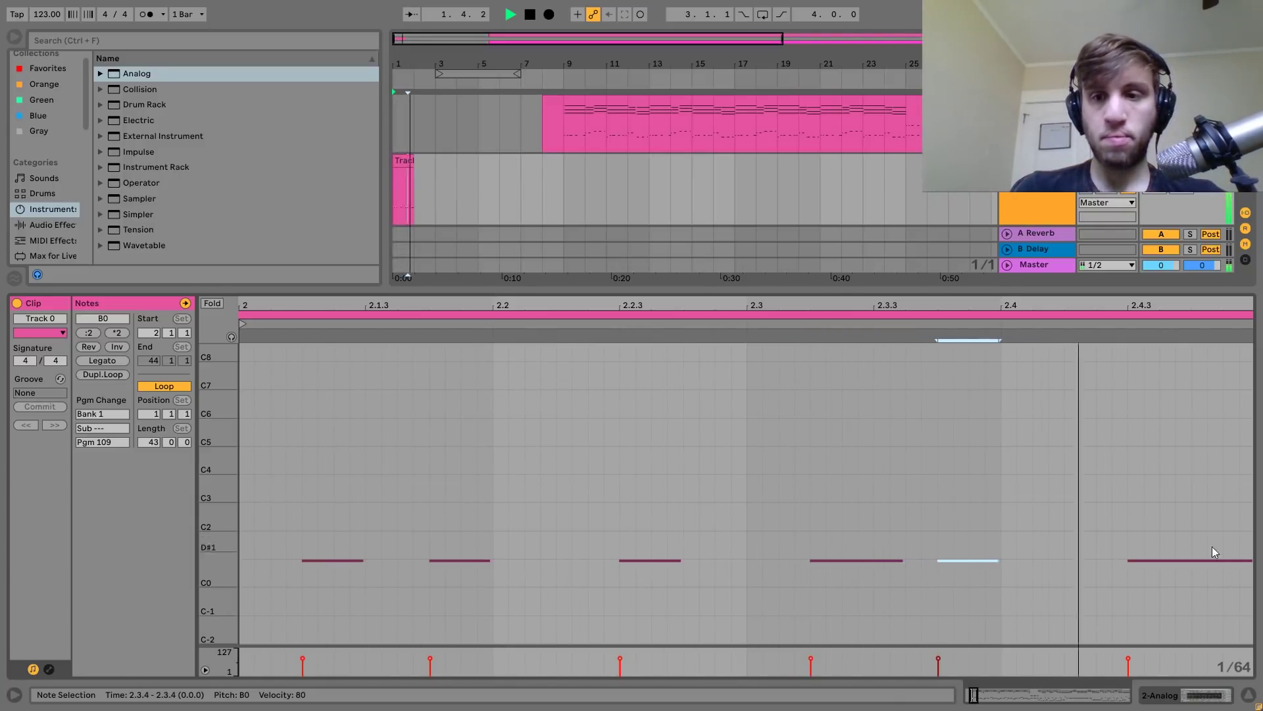
Duplicate the one-bar bass clip three times and loop the resulting four bars.
left_click(406, 162)
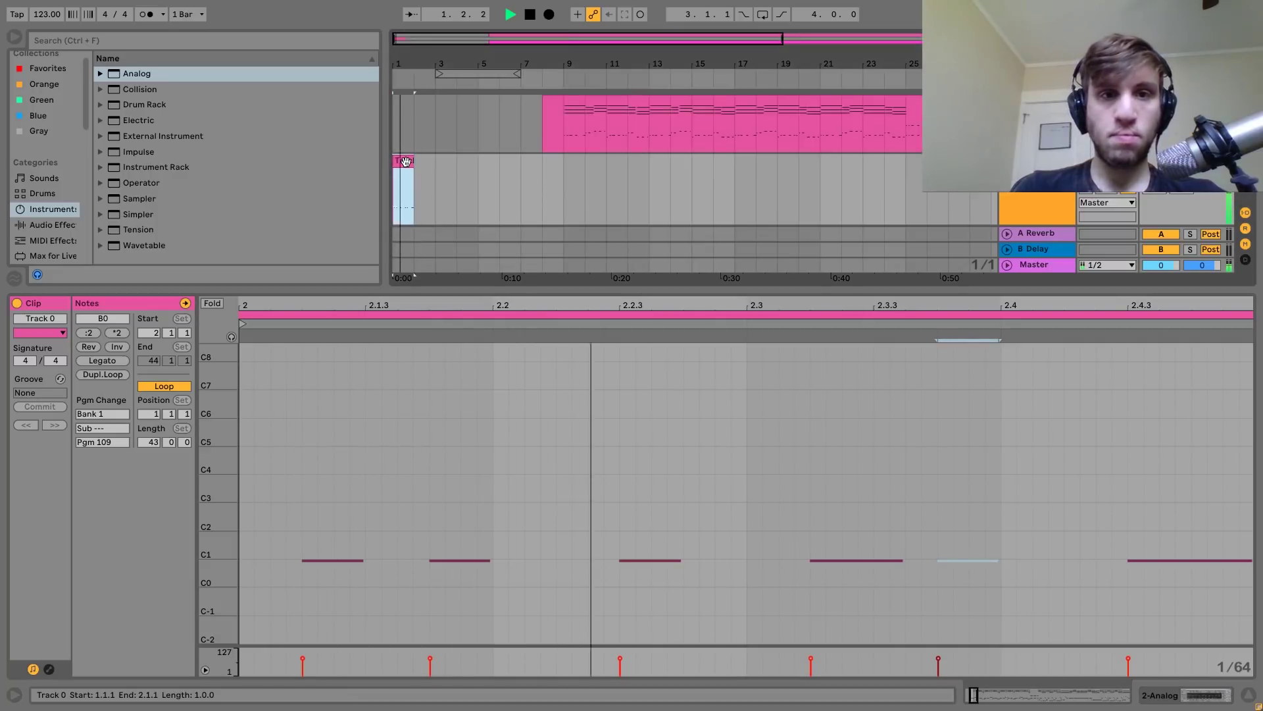
key("ctrl+d")
key("ctrl+d")
key("ctrl+d")
left_click(405, 162, "shift")
key("ctrl+l")
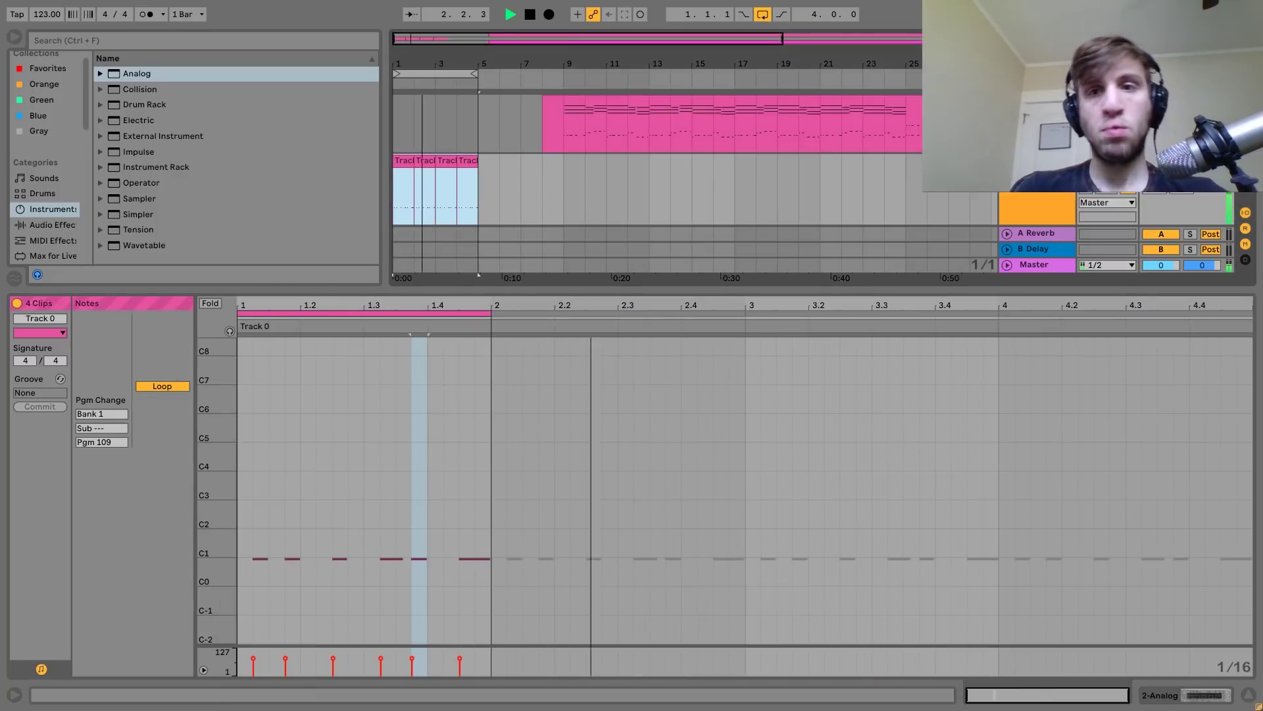
Set Analog's amp decay to 3.06 s, filter 1 frequency to 154 and the filter envelope's sustain to 0.
double_click(1037, 202)
left_click(380, 566)
key("space")
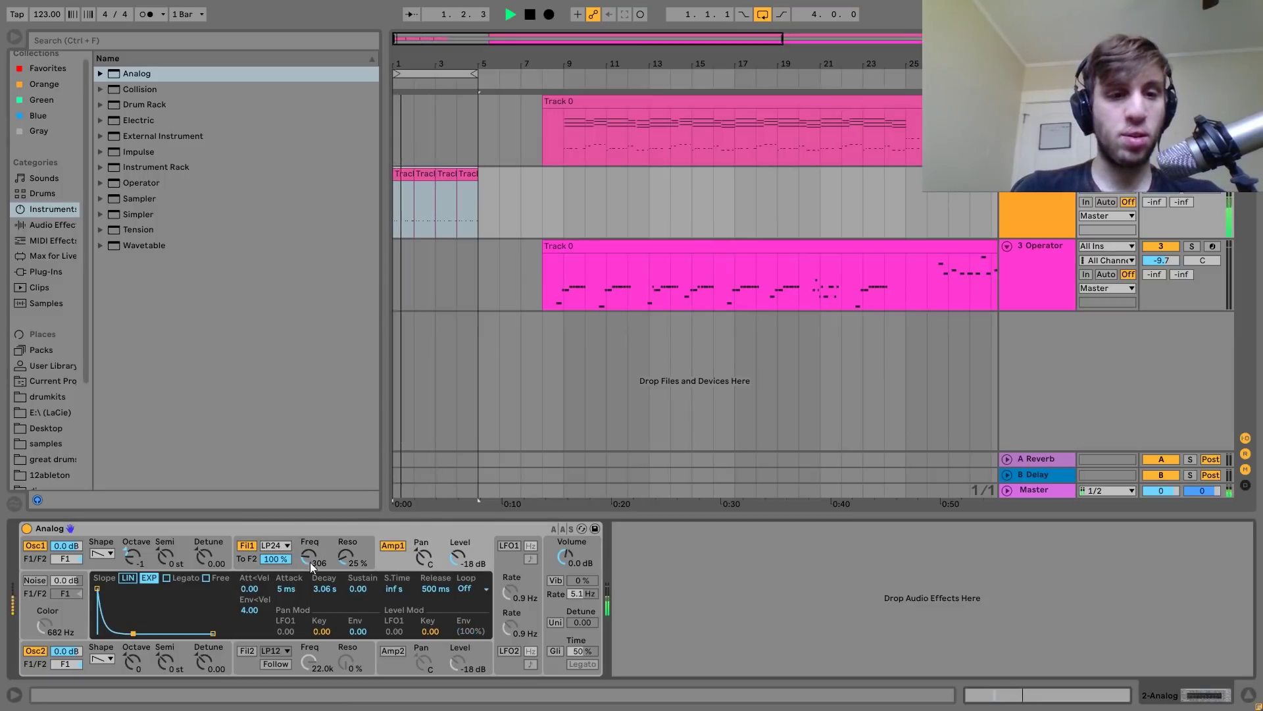
left_click_drag(310, 555, 312, 549)
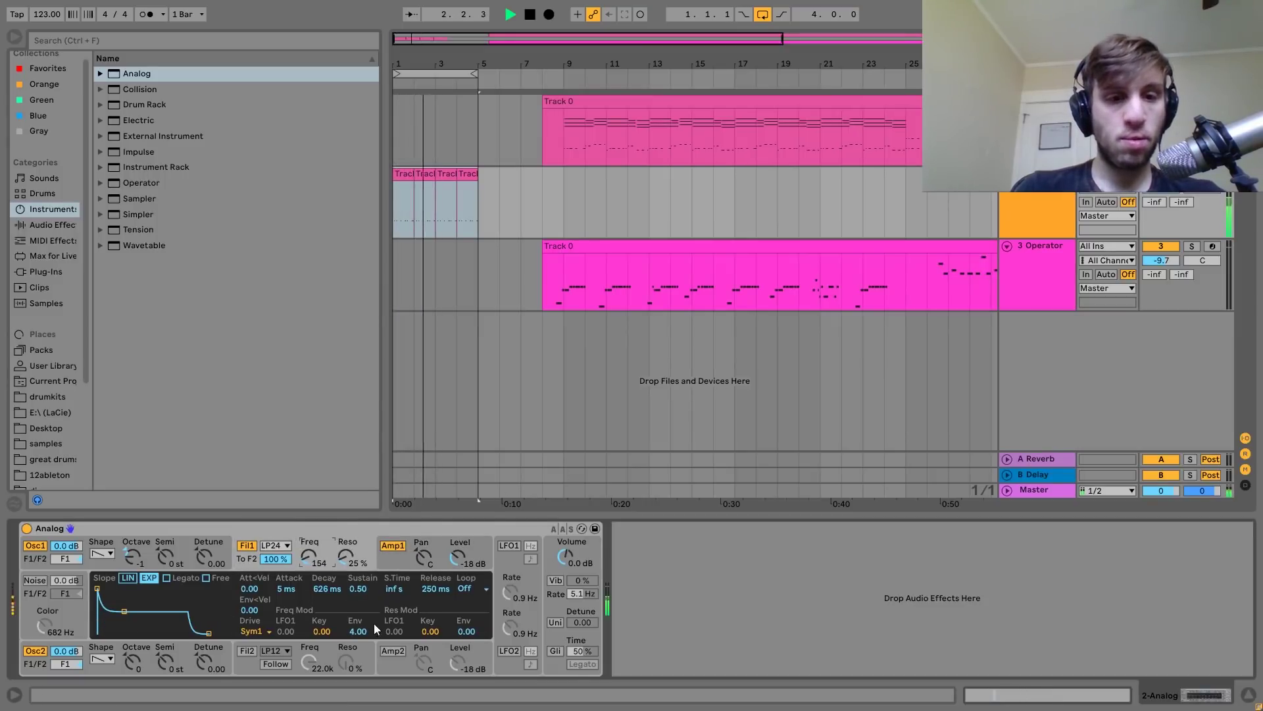
left_click_drag(358, 588, 357, 605)
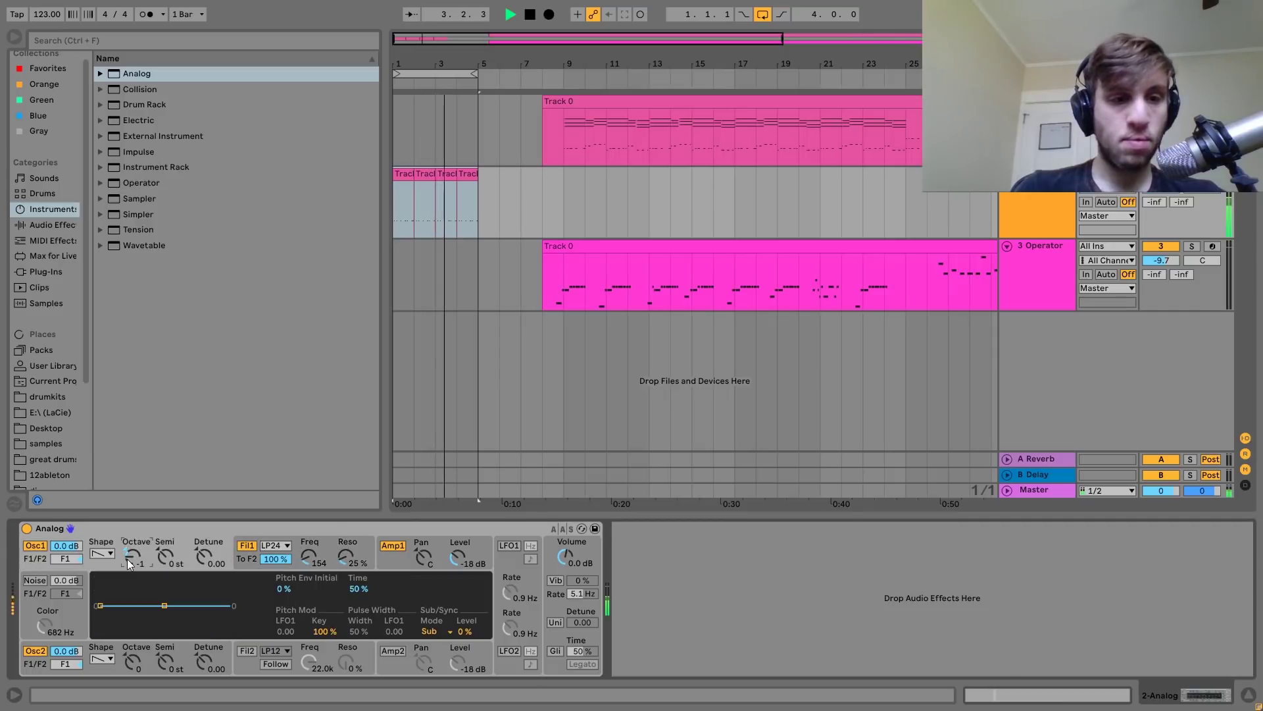
Set oscillator 1 to octave 0, oscillator 2 to a square wave at octave 1, and filter 1 to frequency 106 with 34% resonance.
left_click_drag(127, 559, 127, 552)
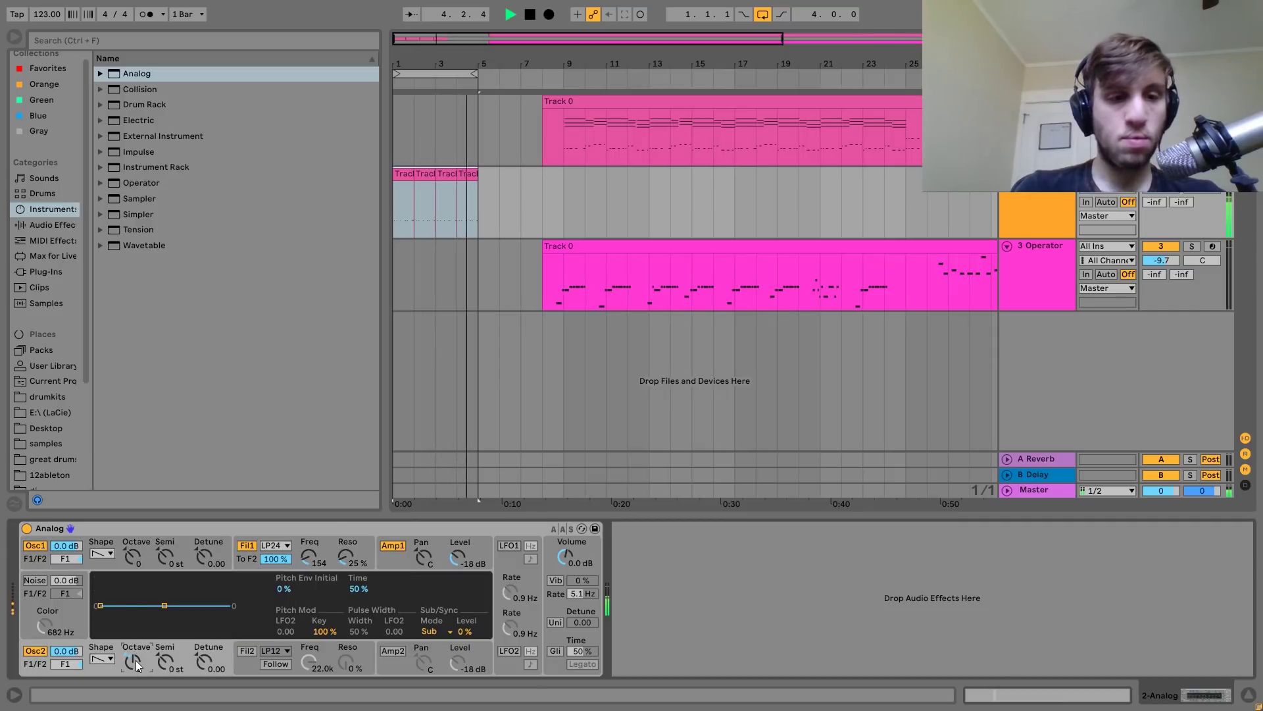
left_click_drag(136, 666, 136, 660)
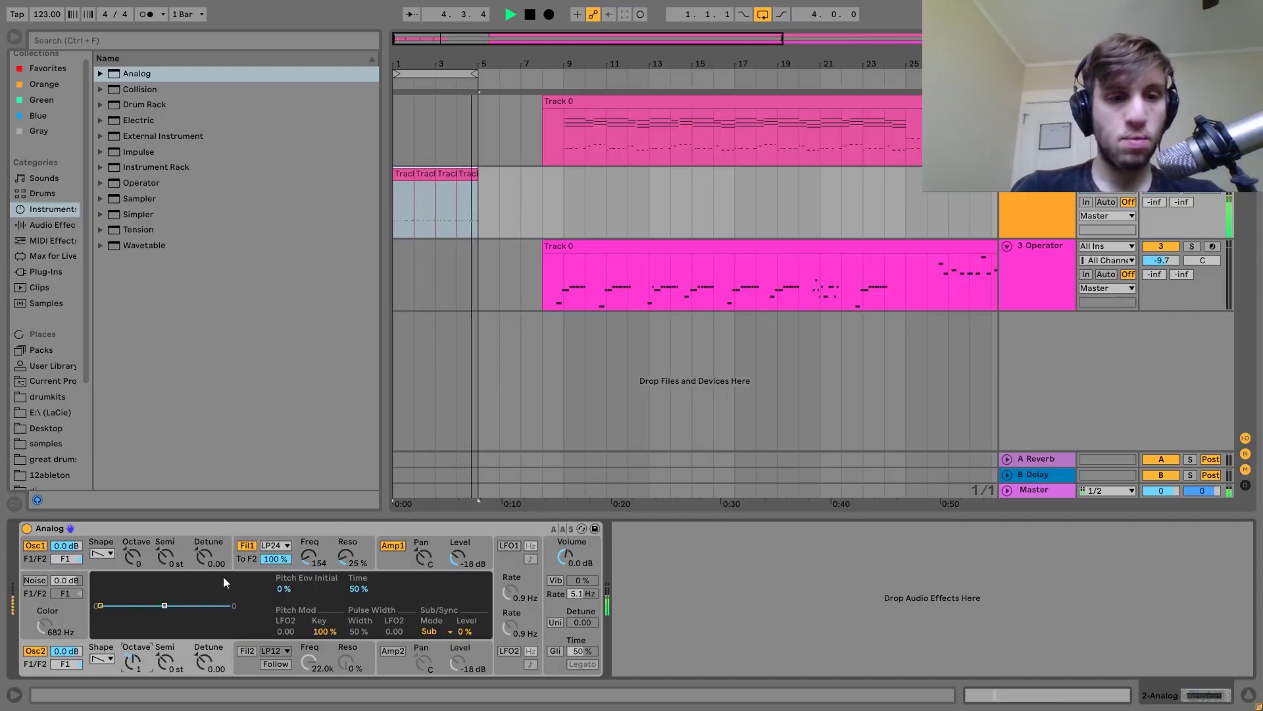
left_click(102, 658)
left_click(102, 633)
left_click_drag(310, 558, 352, 554)
key("space")
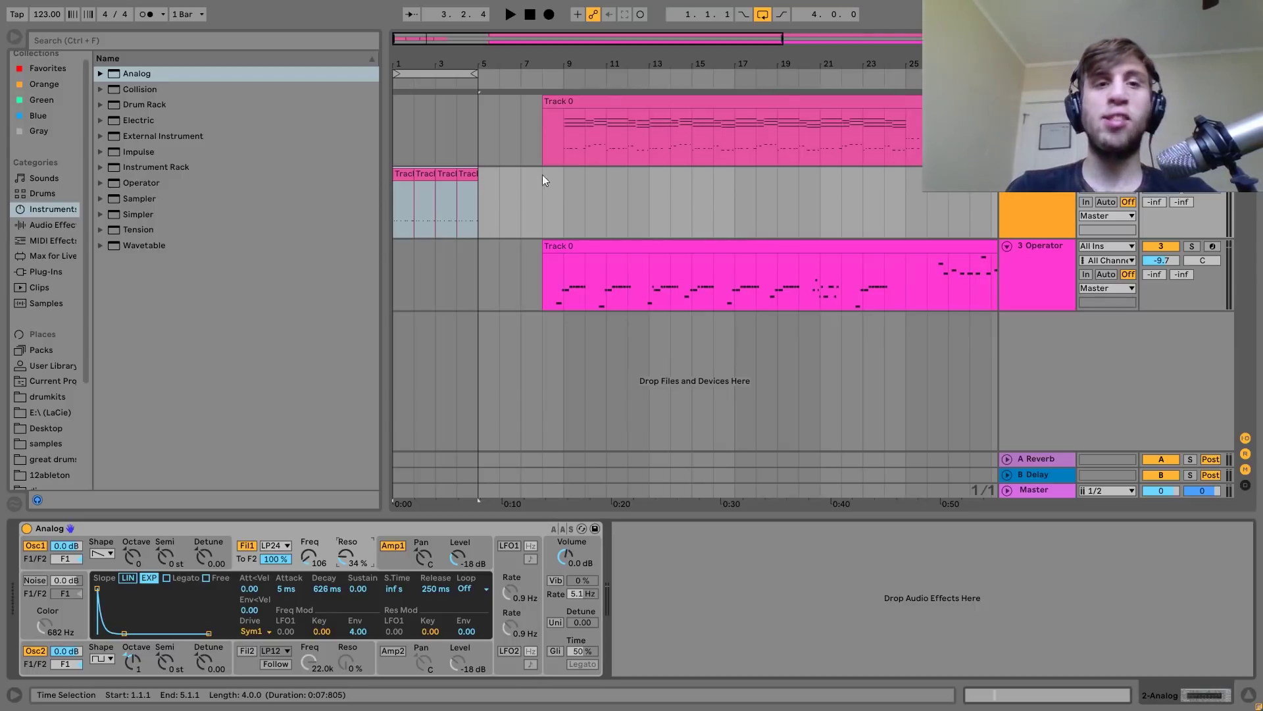
Duplicate the four bass clips to fill eight bars and extend the loop to cover them.
left_click_drag(484, 190, 391, 179)
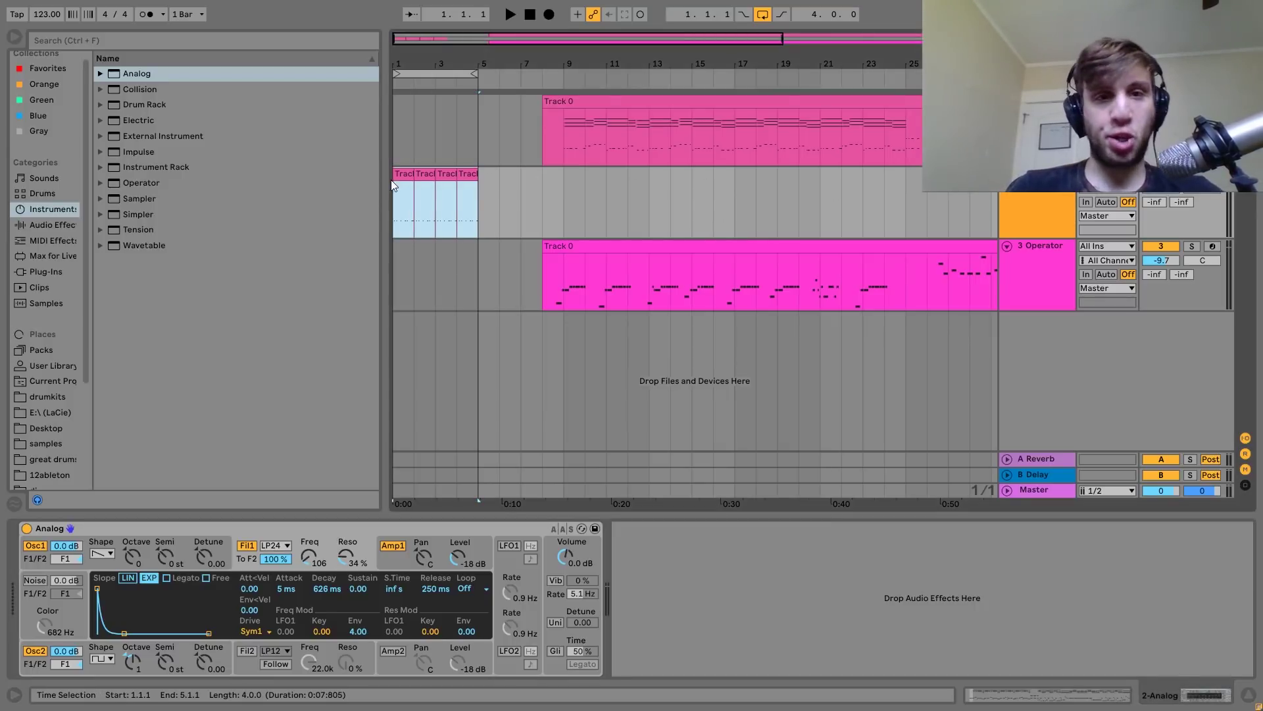
key("ctrl+d")
left_click(405, 172, "shift")
key("ctrl+l")
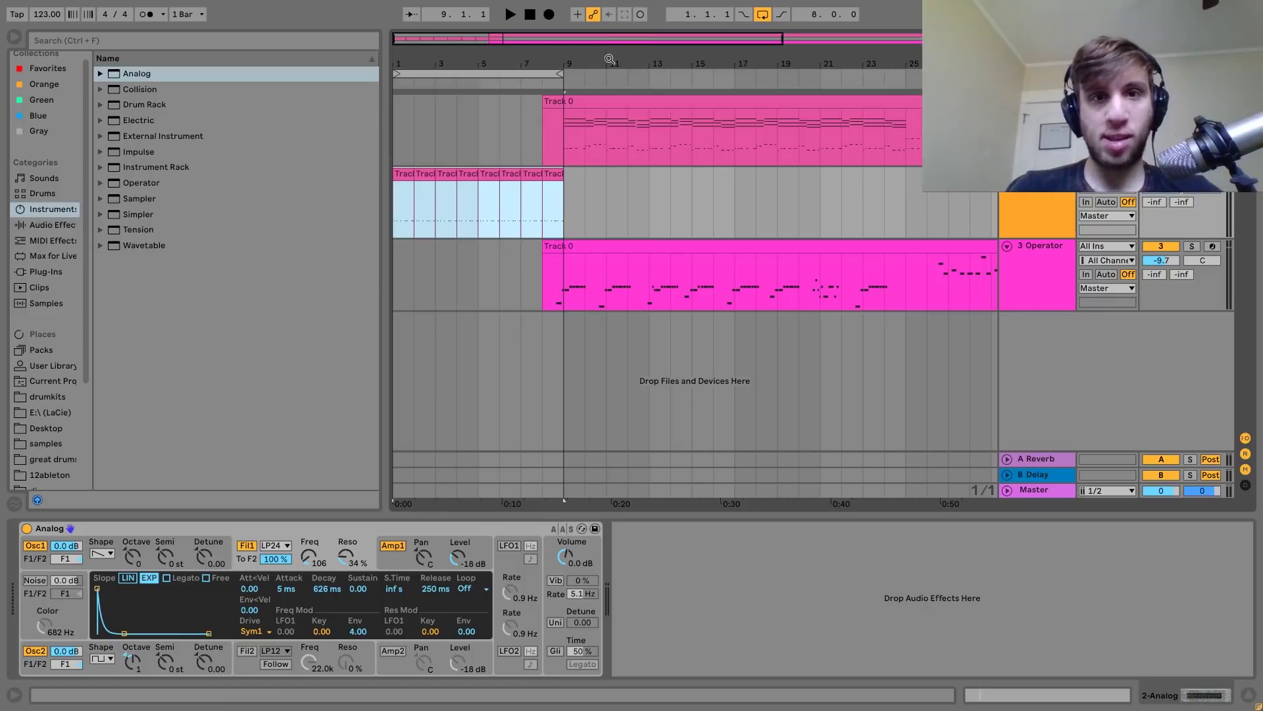
Open the piano clip with note preview on and examine the low notes in its first few bars.
left_click_drag(591, 64, 608, 65)
double_click(611, 110)
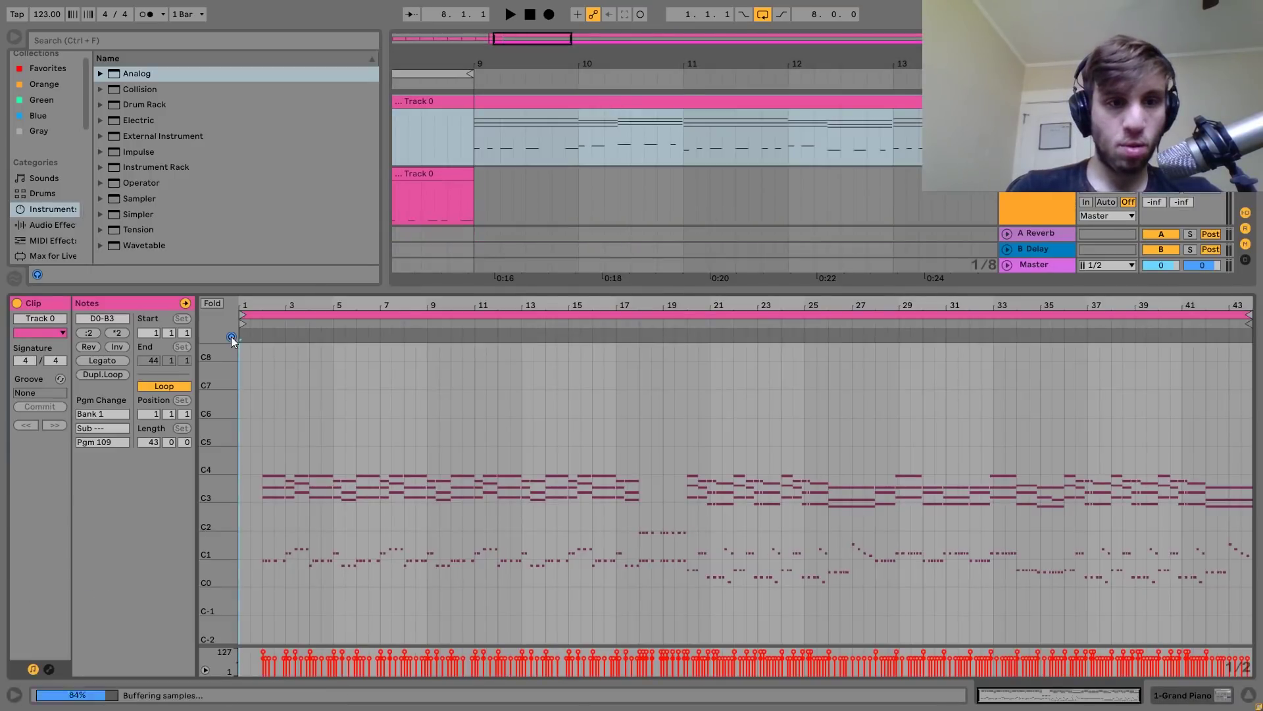
left_click(272, 560)
left_click(298, 546)
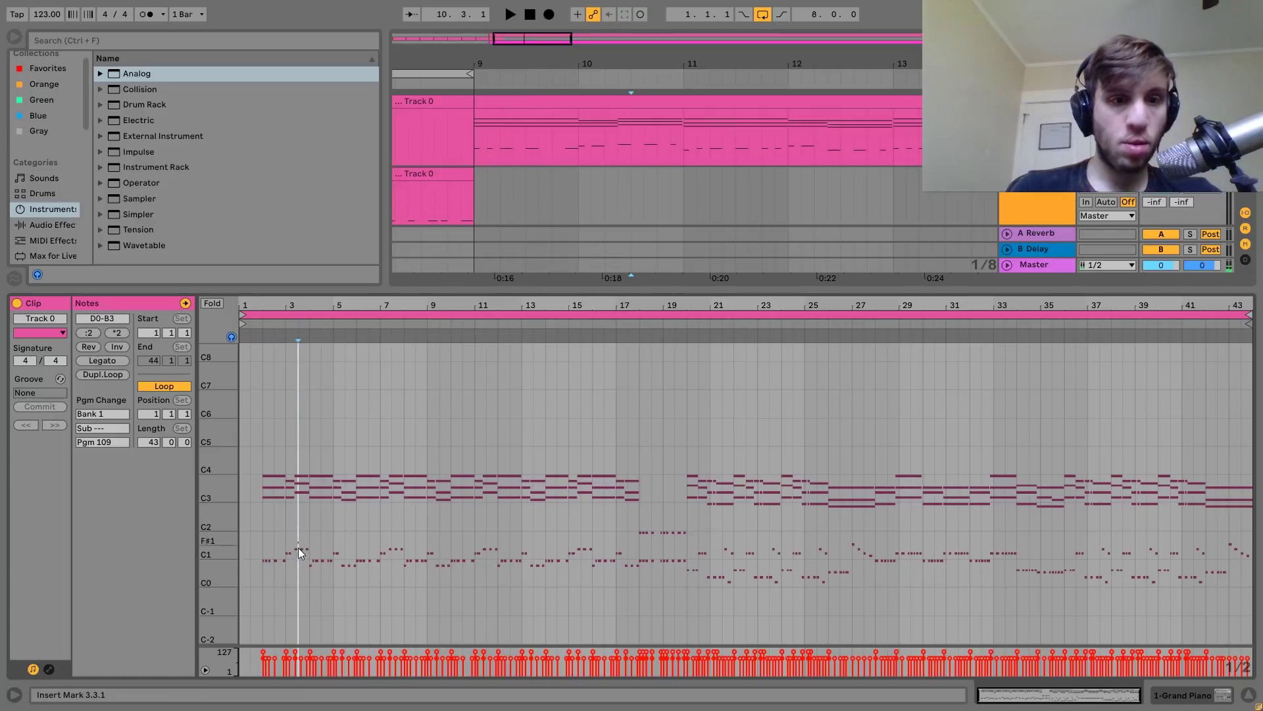
left_click(302, 548)
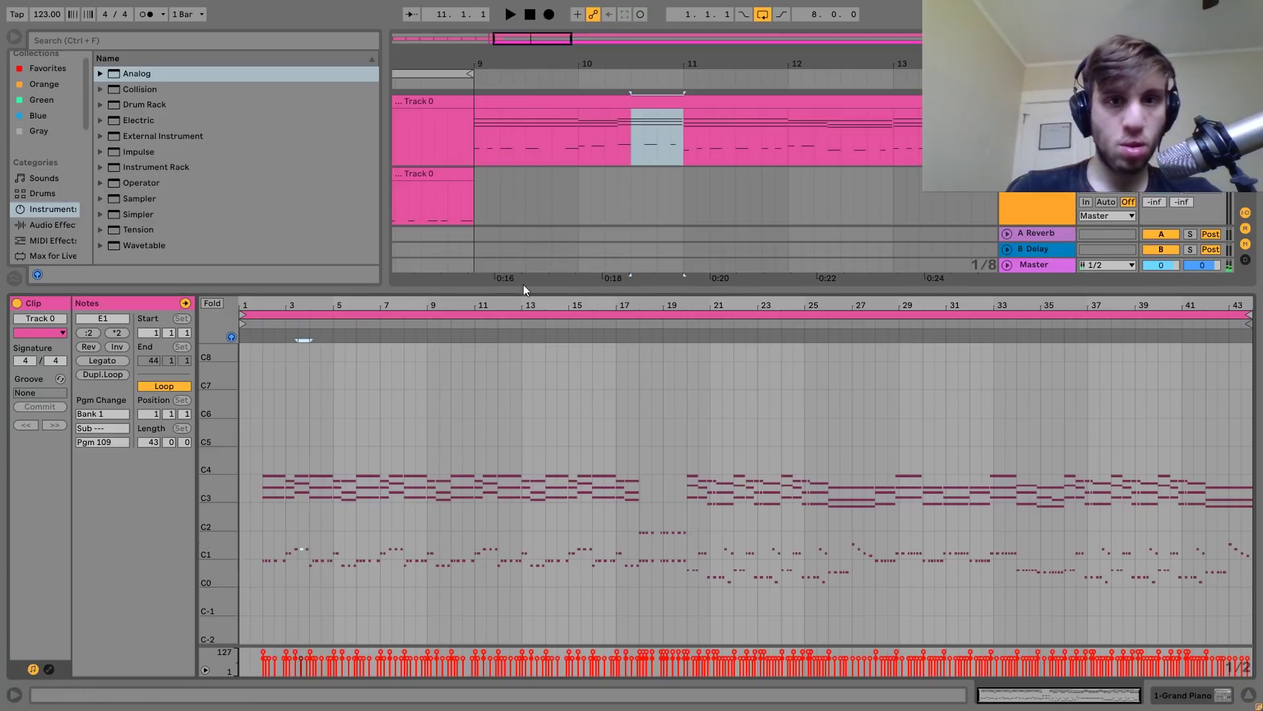
Select the last bass clip at bar 8 and listen to the transition into the piano part.
left_click(403, 174)
key("space")
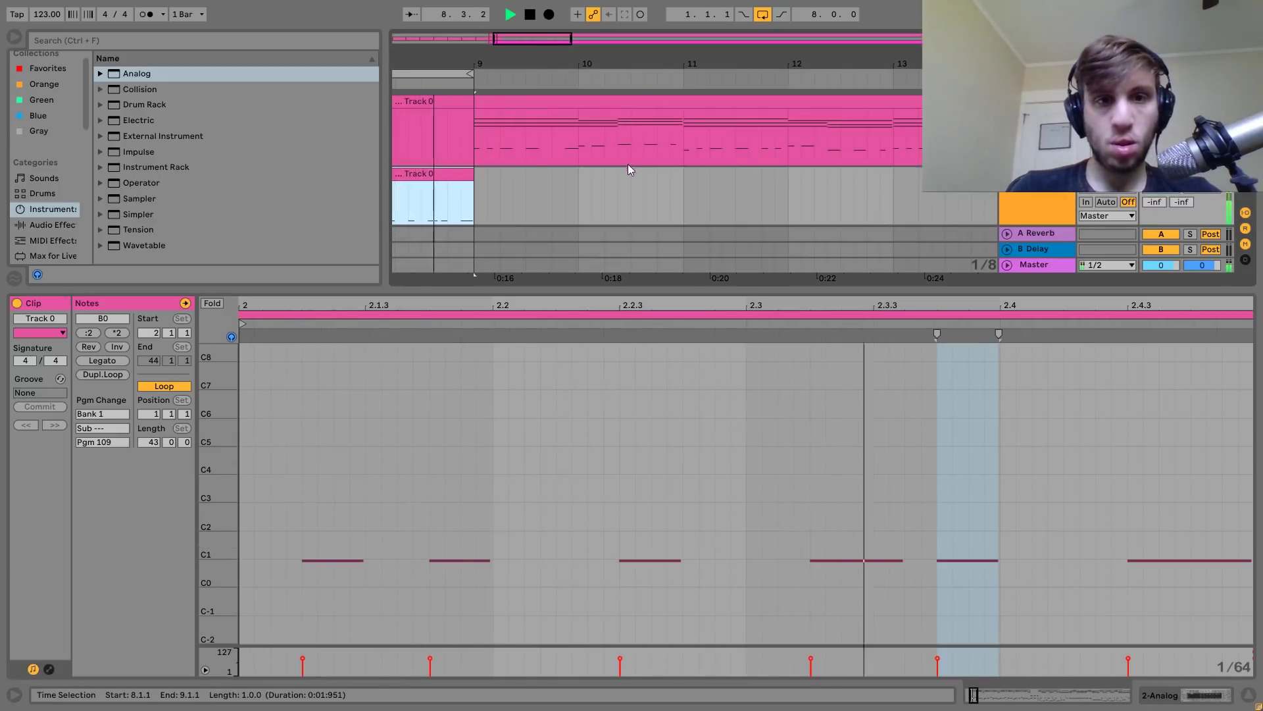
scroll(628, 164, "left", 7)
key("space")
left_click_drag(801, 65, 801, 26)
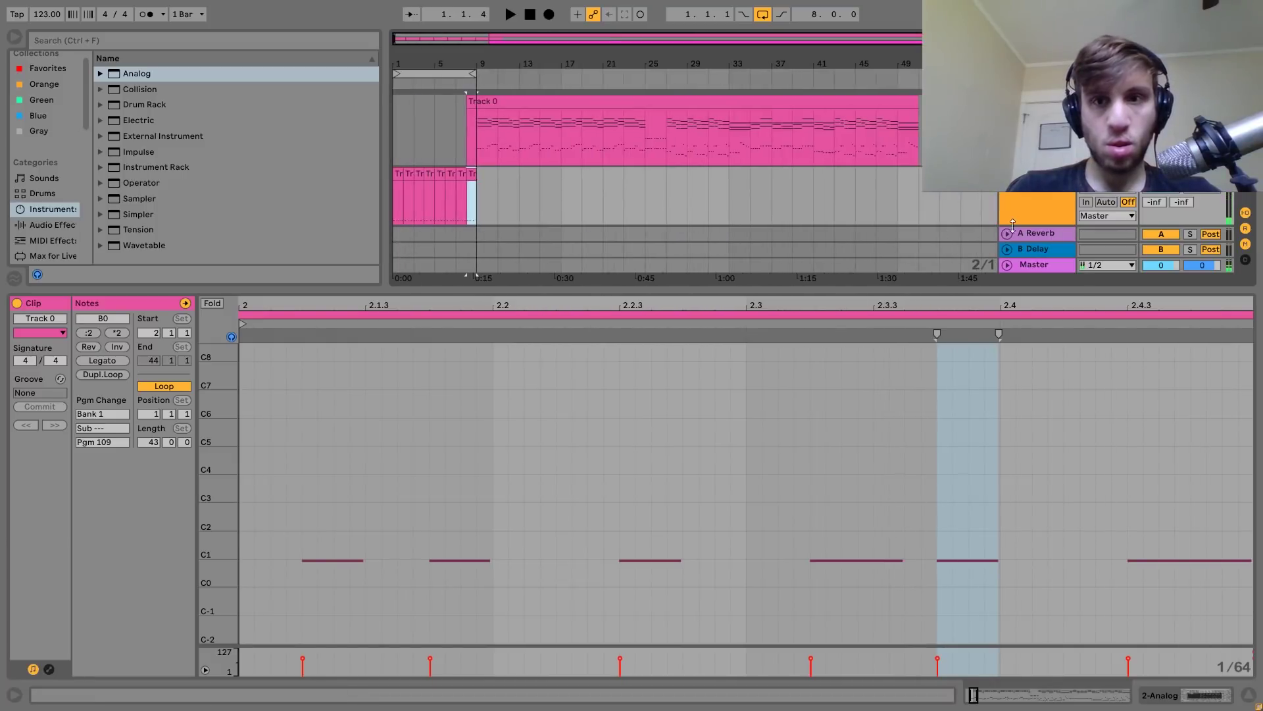
Join the first two one-bar bass clips into a two-bar clip and open its notes.
double_click(1017, 195)
key("space")
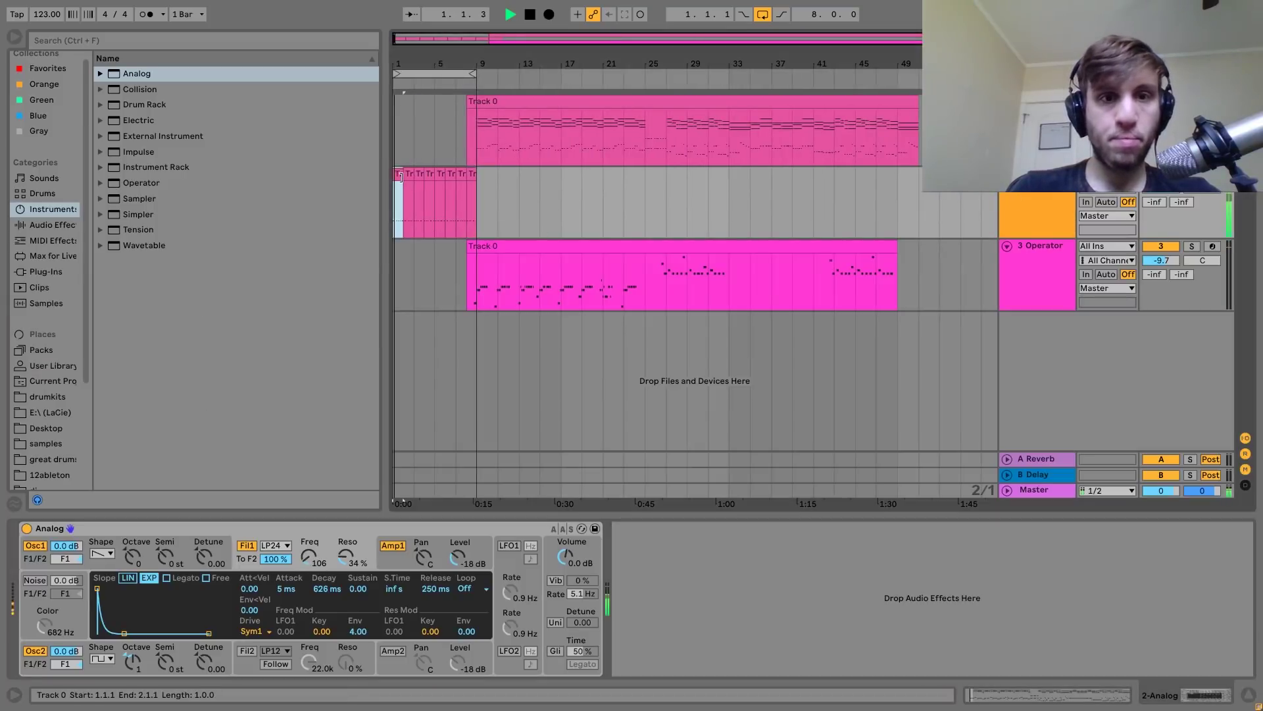
left_click(409, 175)
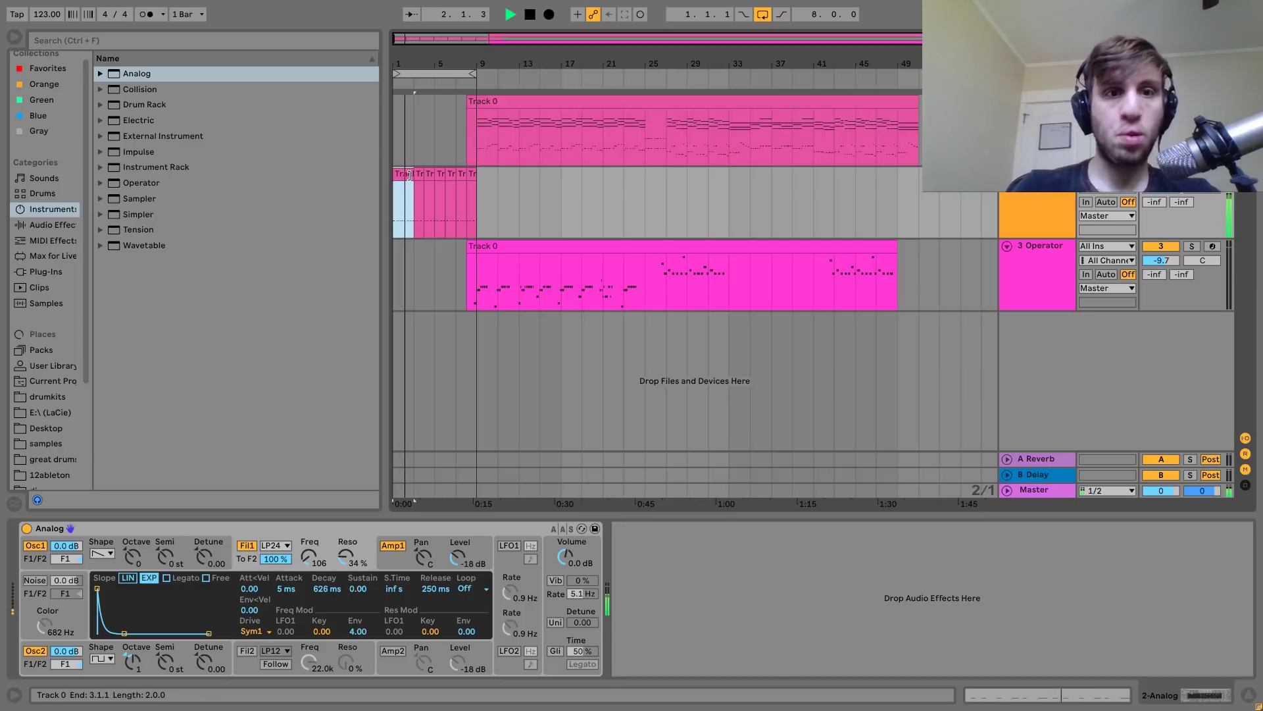
double_click(410, 174)
key("space")
Raise the last note of the two-bar bass clip to E1 and play the result.
left_click_drag(1173, 515, 1206, 598)
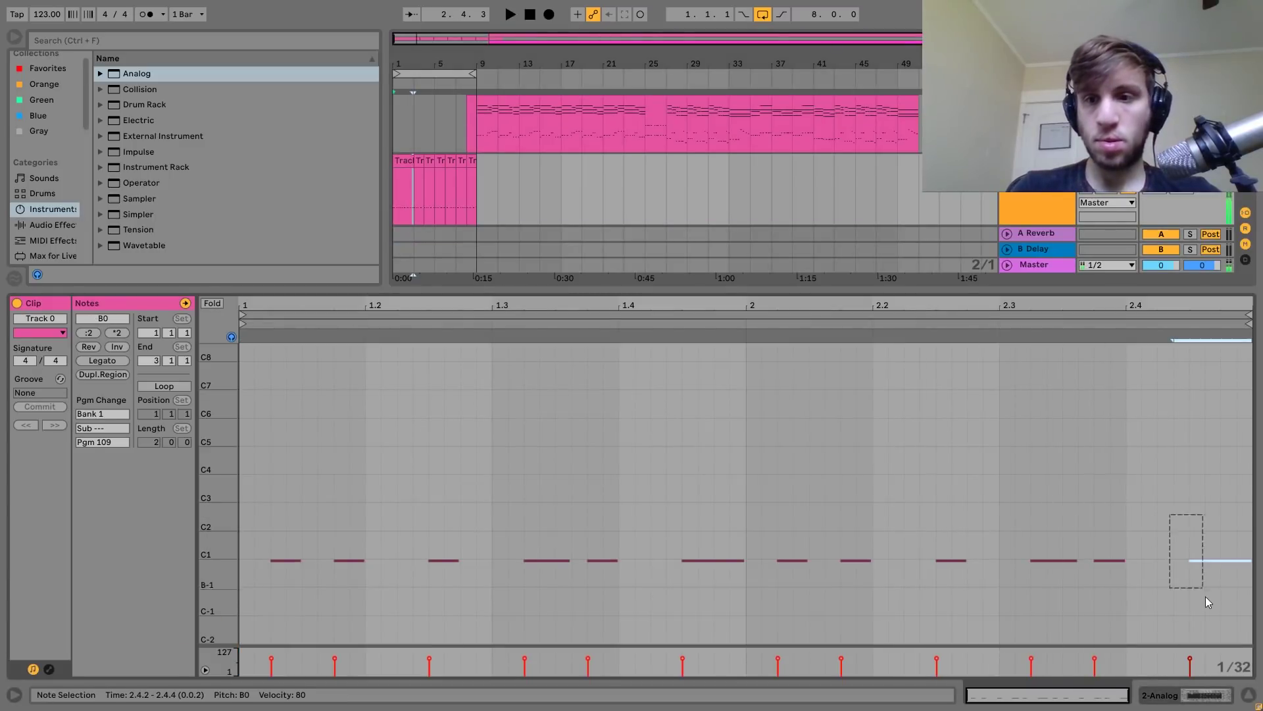
key("Up")
key("Up")
key("Up")
key("Up")
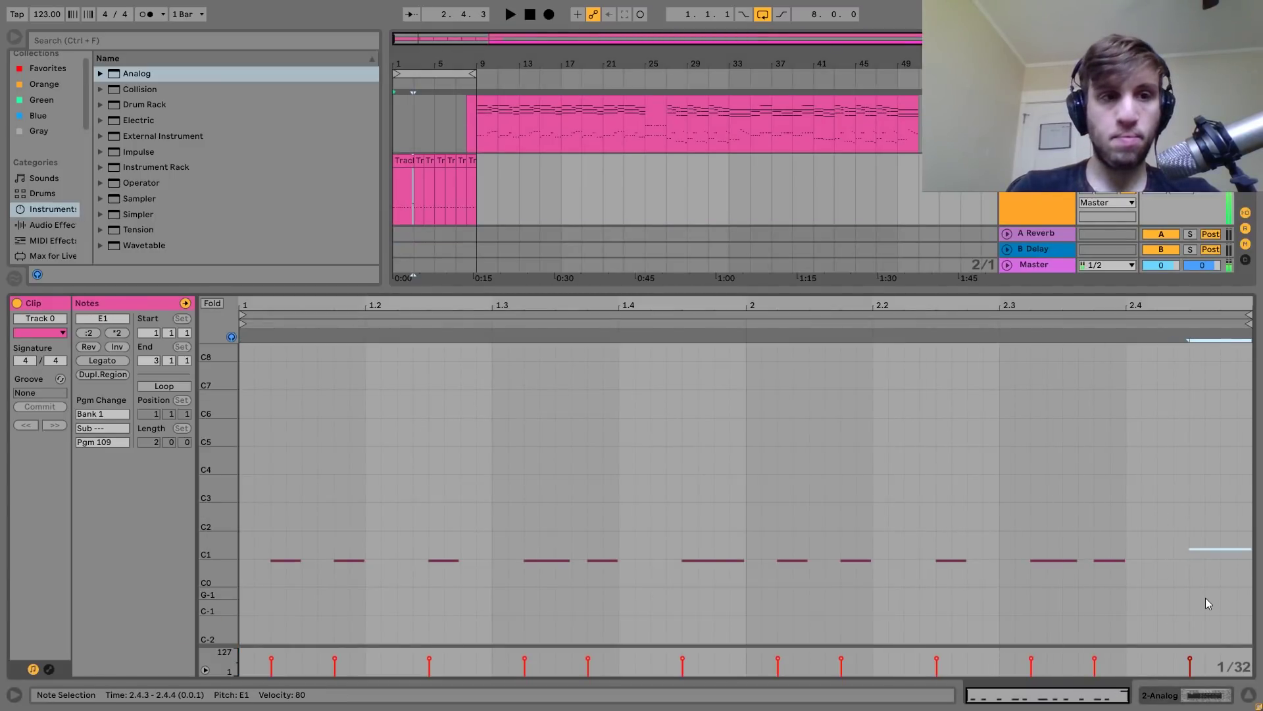
key("space")
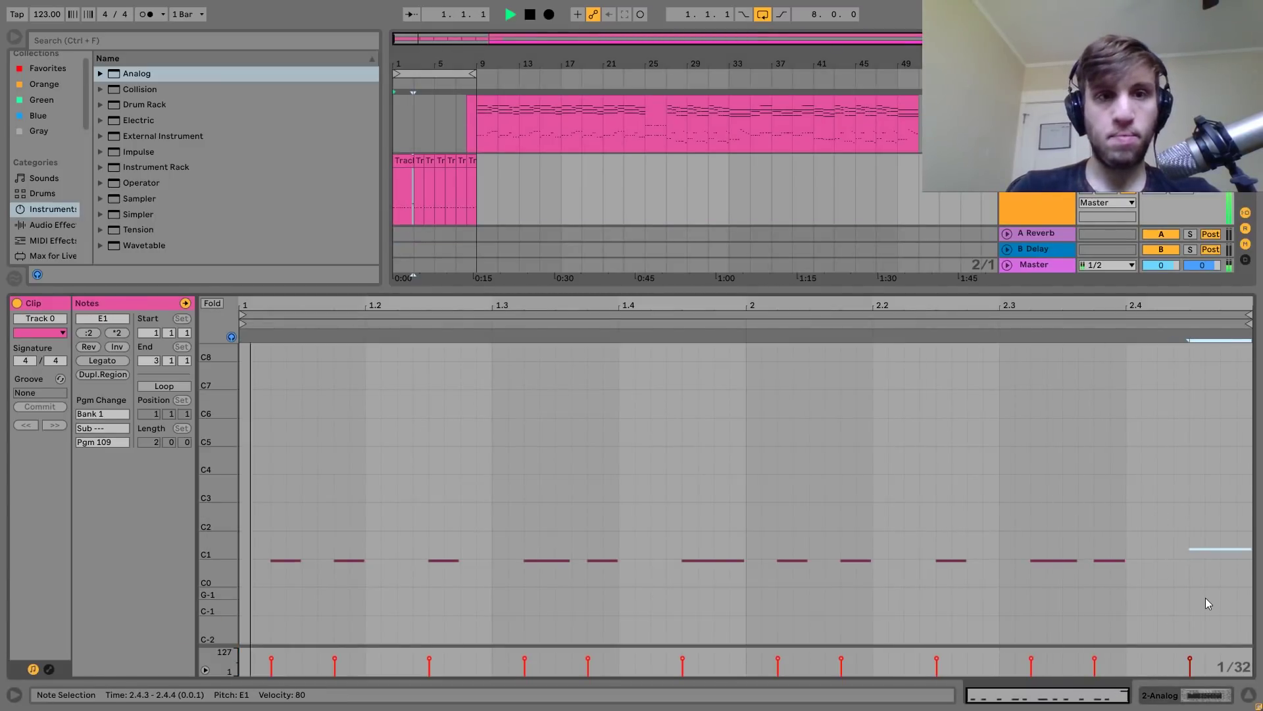
Duplicate the two-bar bass clip three times to fill bars 1 to 8.
left_click(399, 158)
key("ctrl+d")
key("ctrl+d")
key("ctrl+d")
left_click(400, 158)
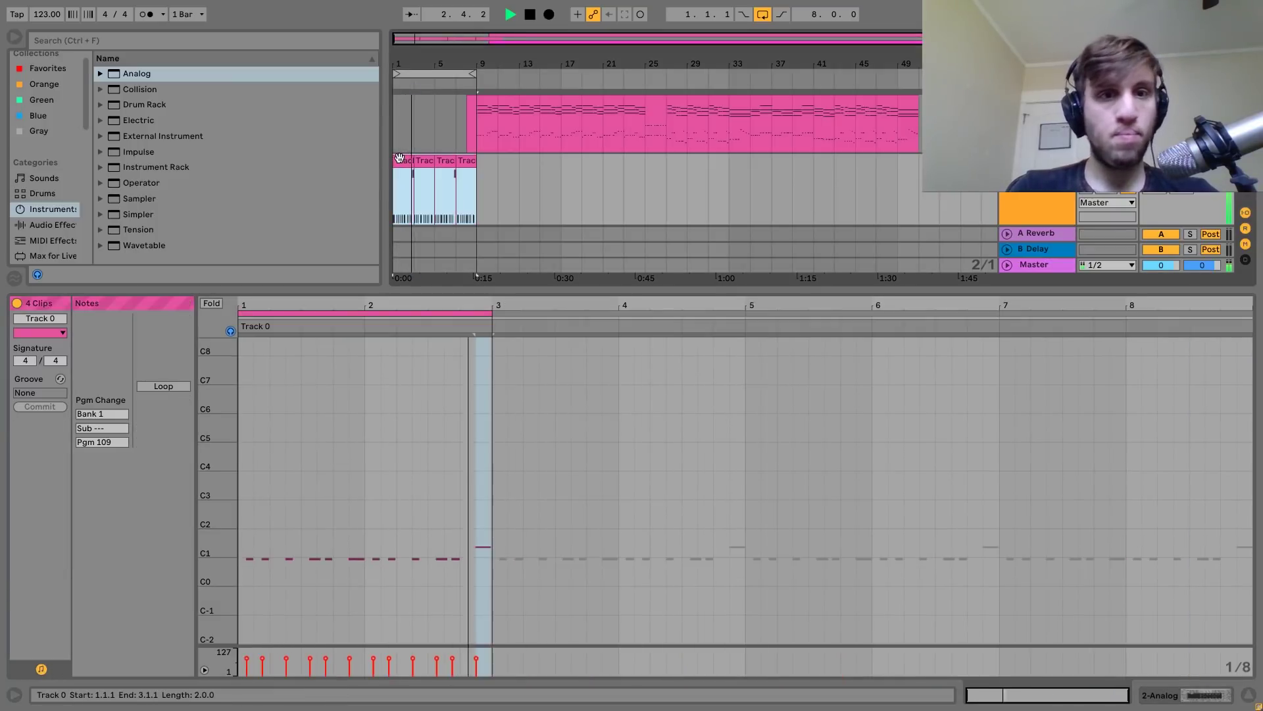
left_click(1037, 206)
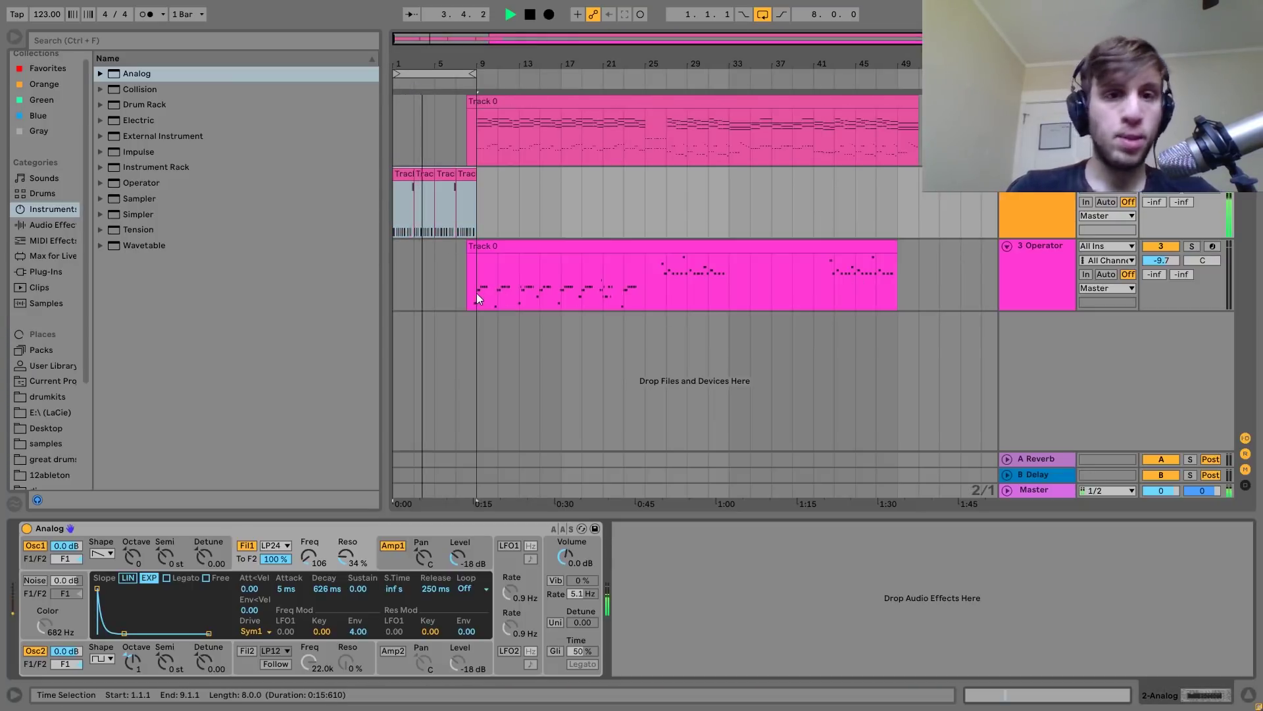
Copy the opening eight bars of the Operator melody to bars 1 to 8 and play it with the bass.
left_click_drag(480, 293, 436, 255)
key("space")
key("space")
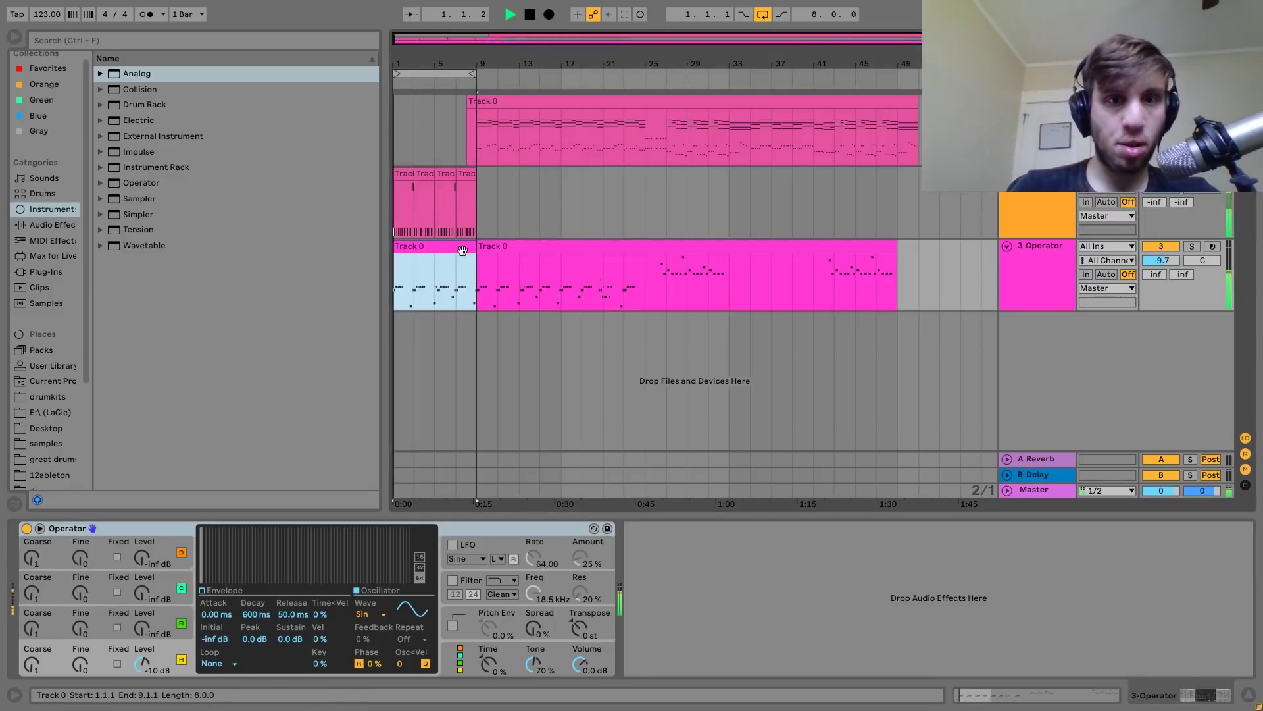
Consolidate the four two-bar bass clips into one eight-bar clip.
left_click(441, 188, "shift")
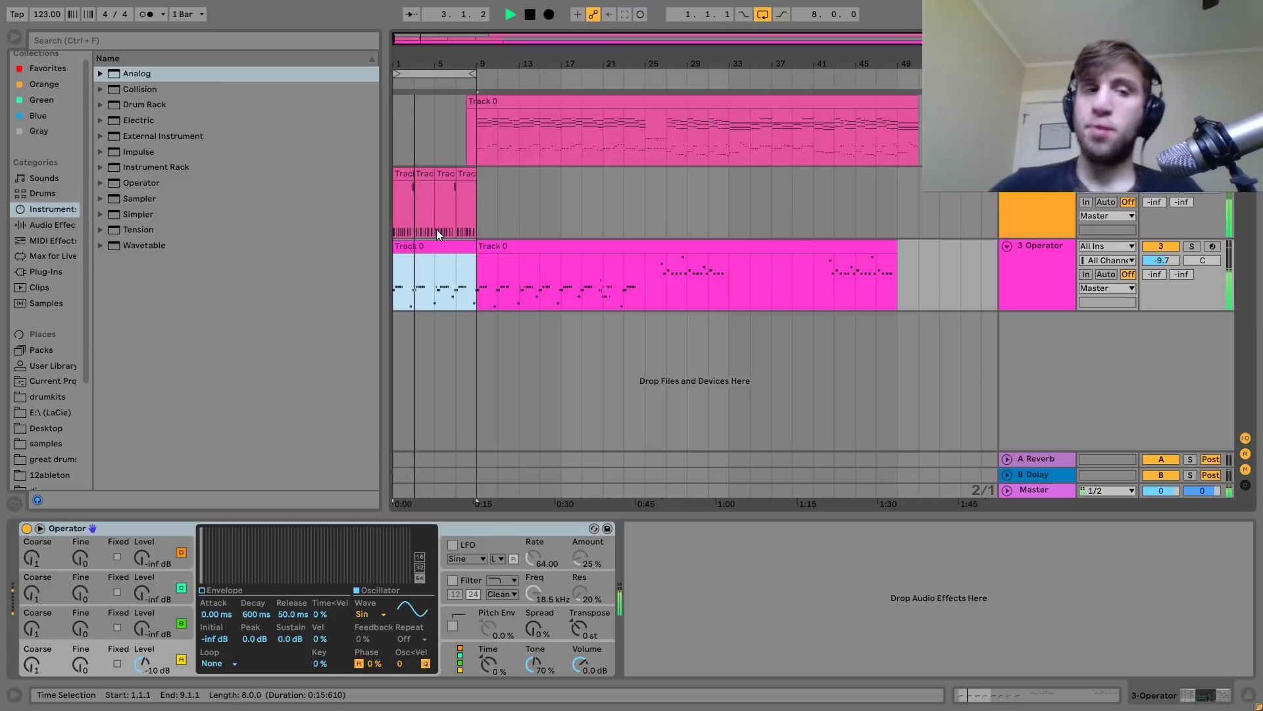
left_click(465, 174)
left_click(407, 175, "shift")
key("ctrl+j")
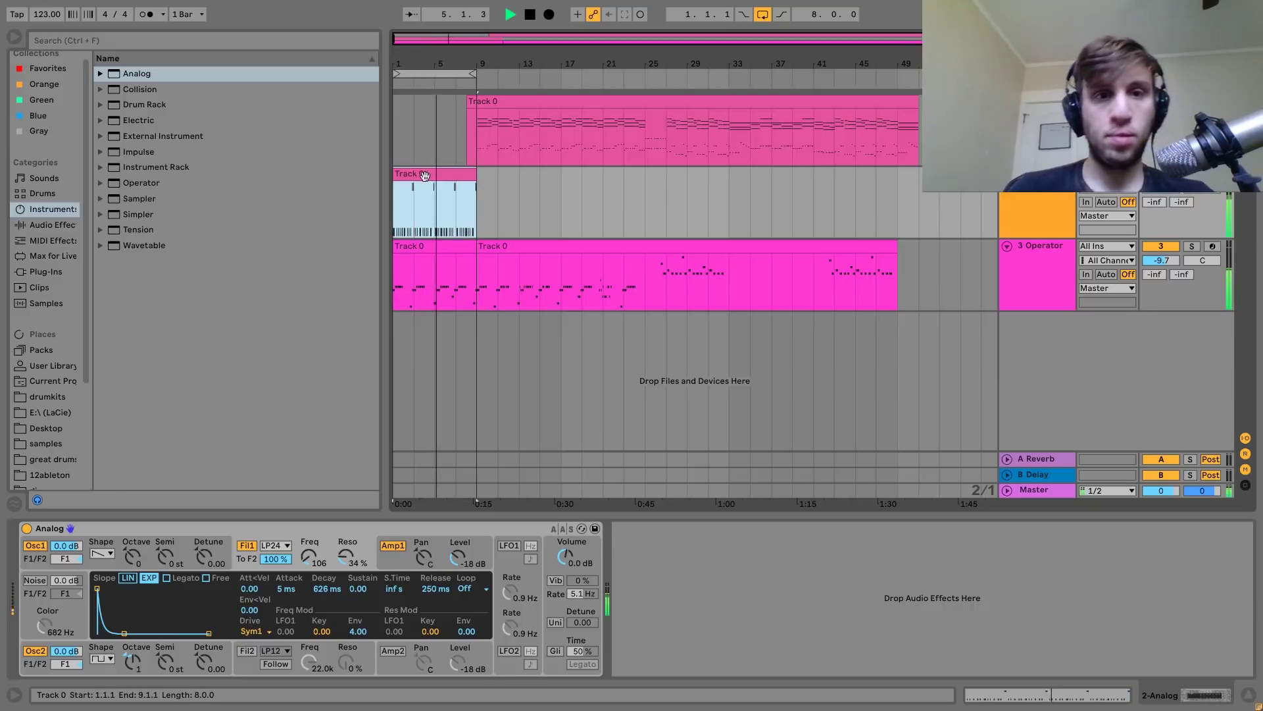
Transpose the bass notes from bar 5 to the end of the clip down four semitones, with the root notes on G0.
double_click(406, 175)
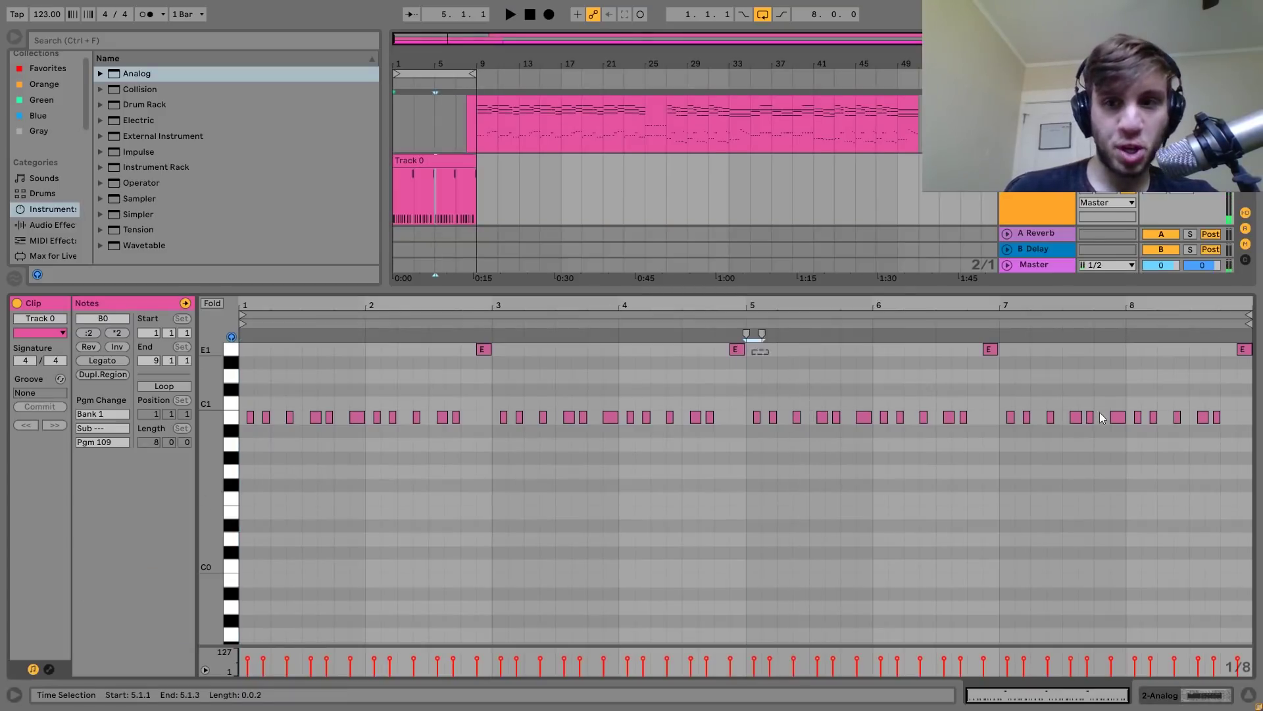
left_click_drag(755, 349, 1258, 530)
key("Down")
key("Down")
key("Down")
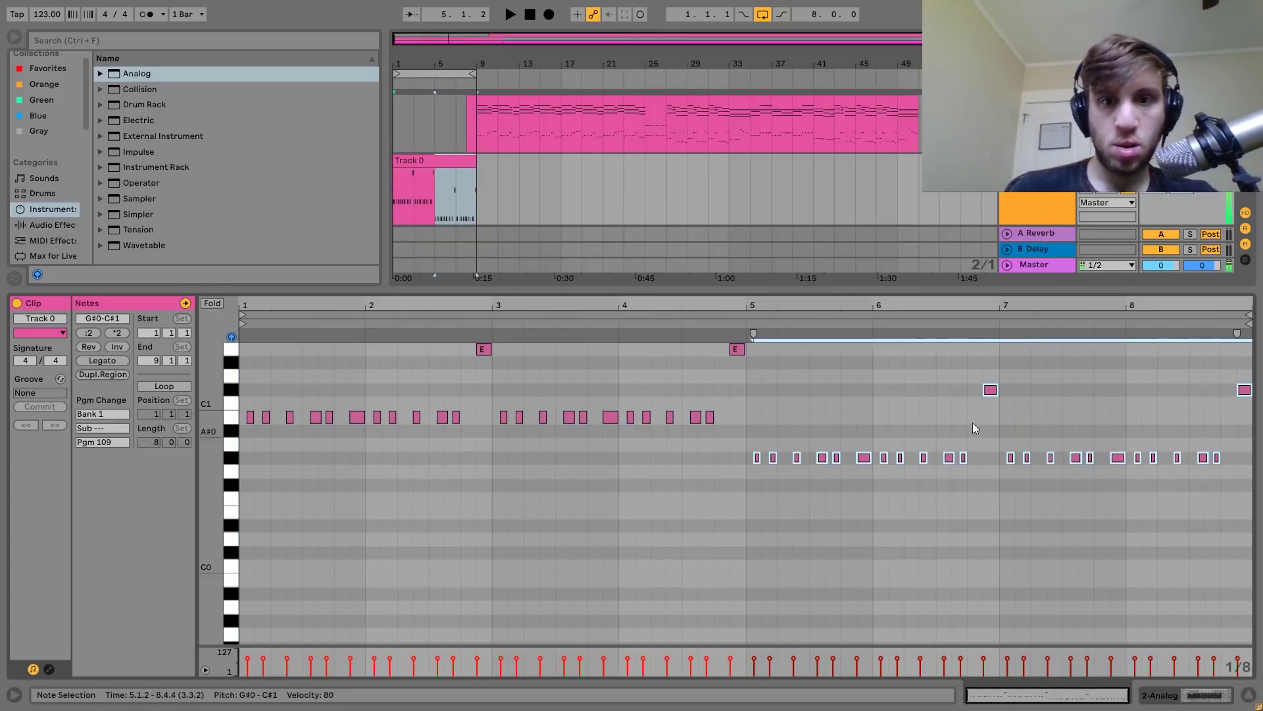
left_click(689, 327)
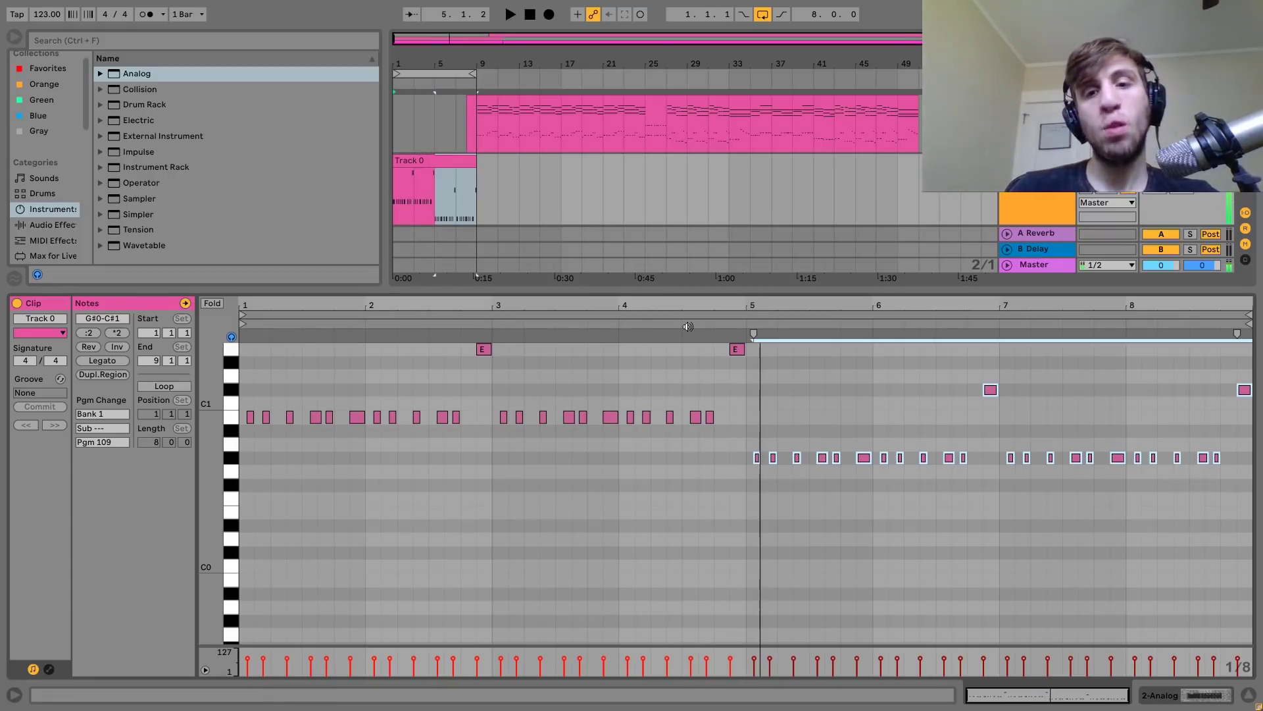
key("Down")
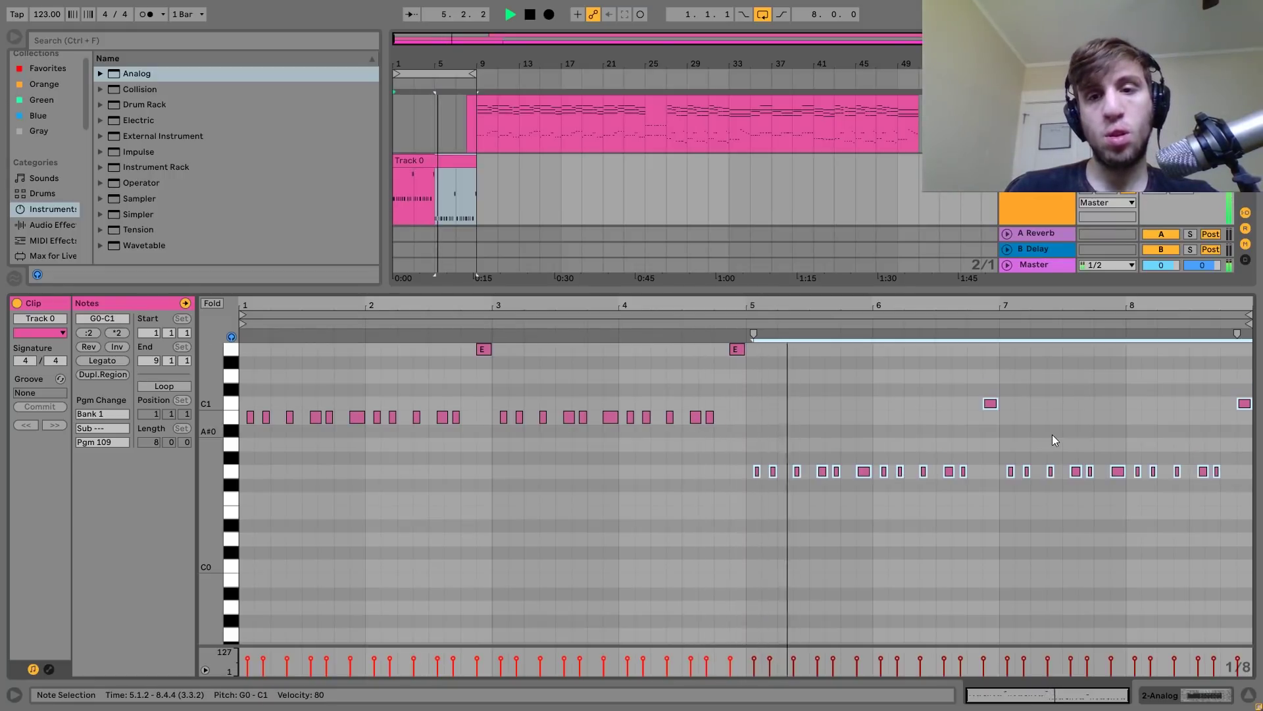
Move the high bass note at the end of bar 6 to C#1 and the one at the end of bar 8 to E1.
left_click(1002, 425)
left_click_drag(990, 403, 989, 389)
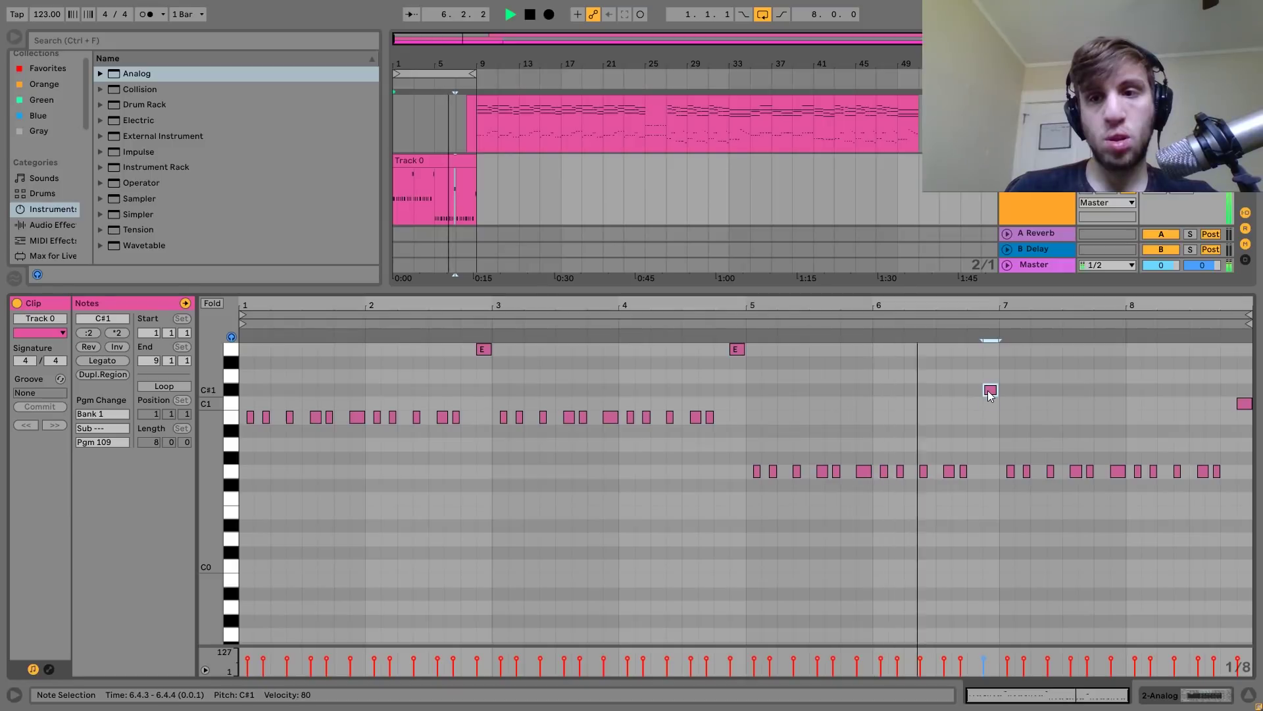
left_click(1246, 403)
key("Up")
key("Up")
key("Up")
key("Up")
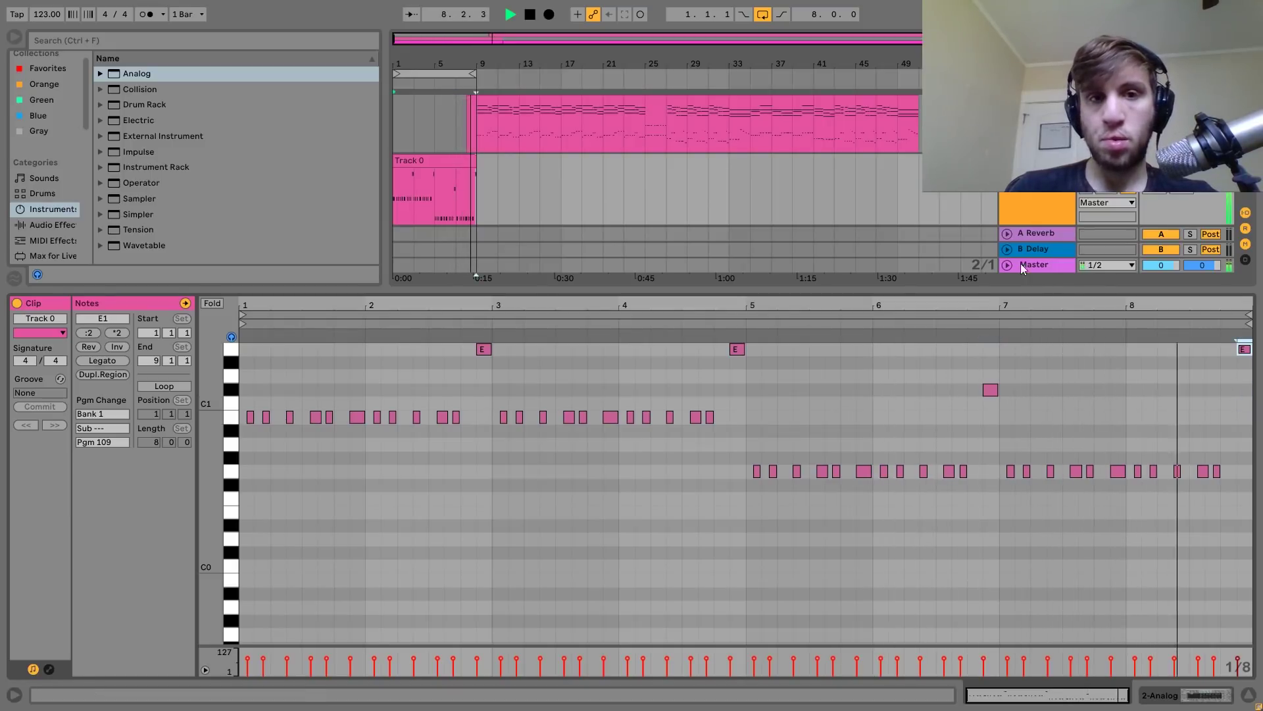
Listen to the edited bass line together with the Operator melody in bars 1 to 8.
left_click(1029, 215)
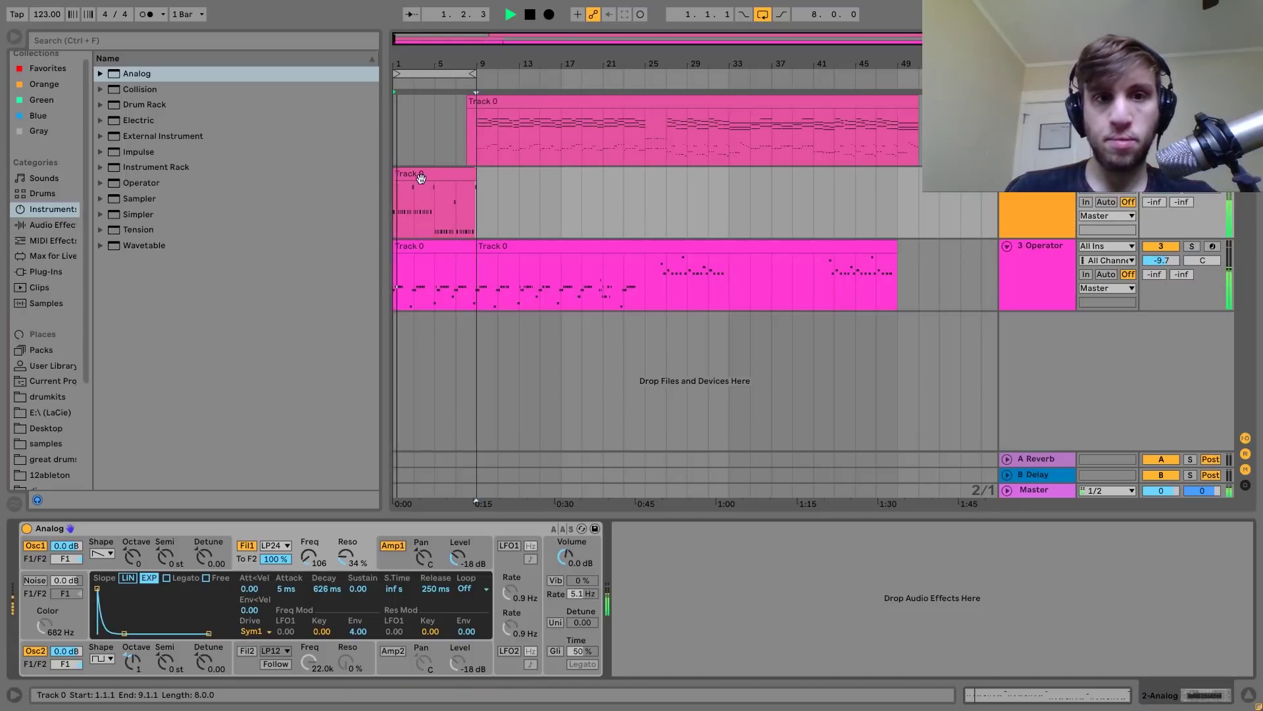
left_click(420, 239)
left_click(425, 277)
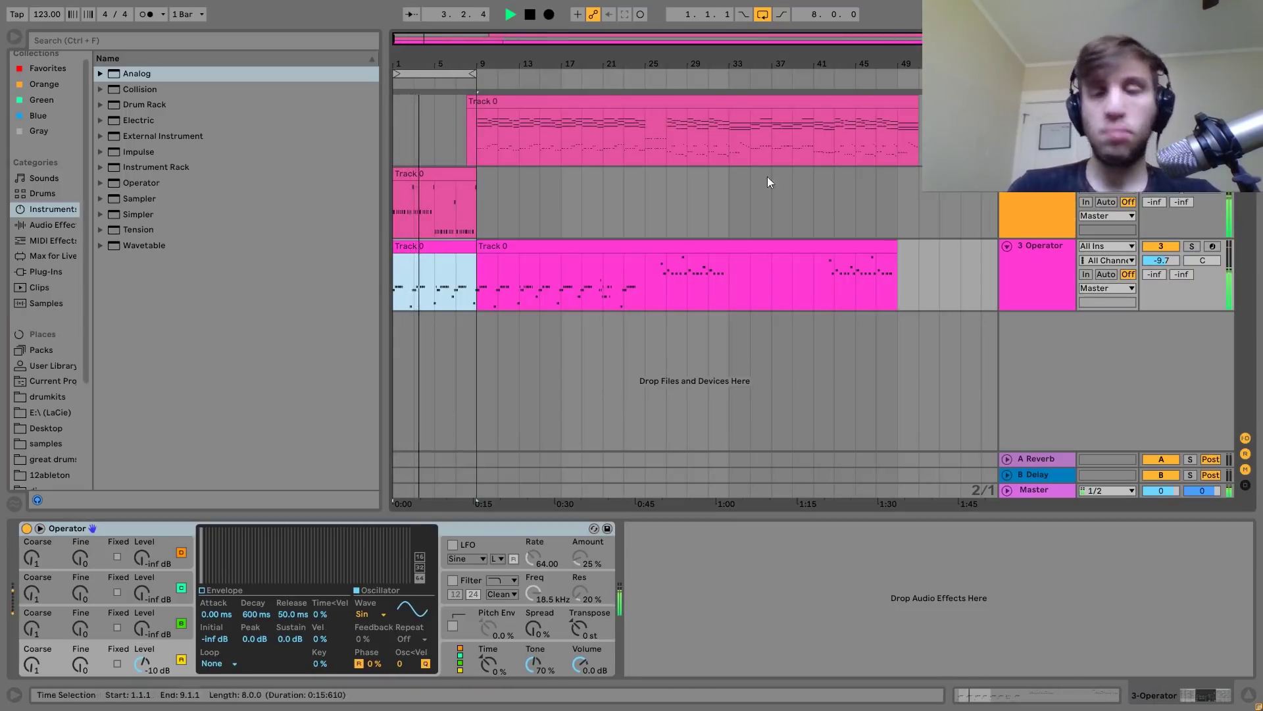
Stop playback and insert a new MIDI track below the Analog bass track.
left_click(1044, 201)
key("space")
key("ctrl+shift+t")
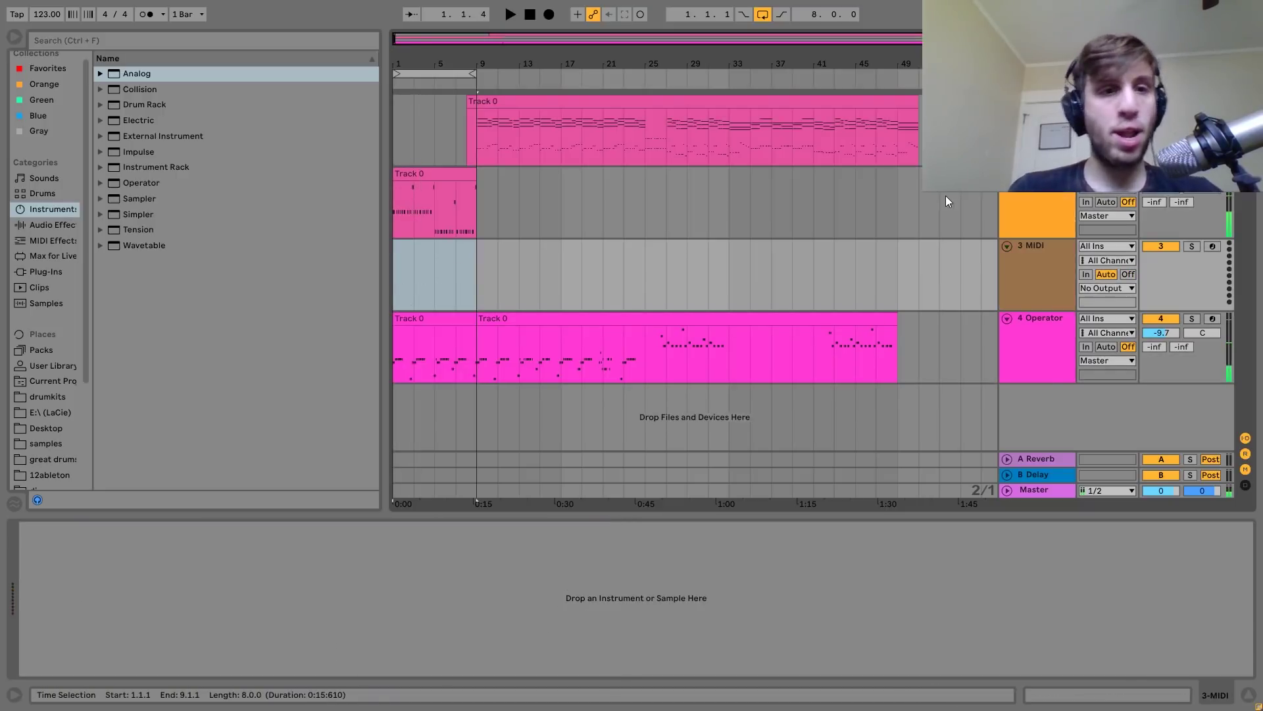
Add Drum Buss to the Analog bass track with 20% drive and 29% crunch, and listen to it.
left_click(1040, 195)
left_click(51, 229)
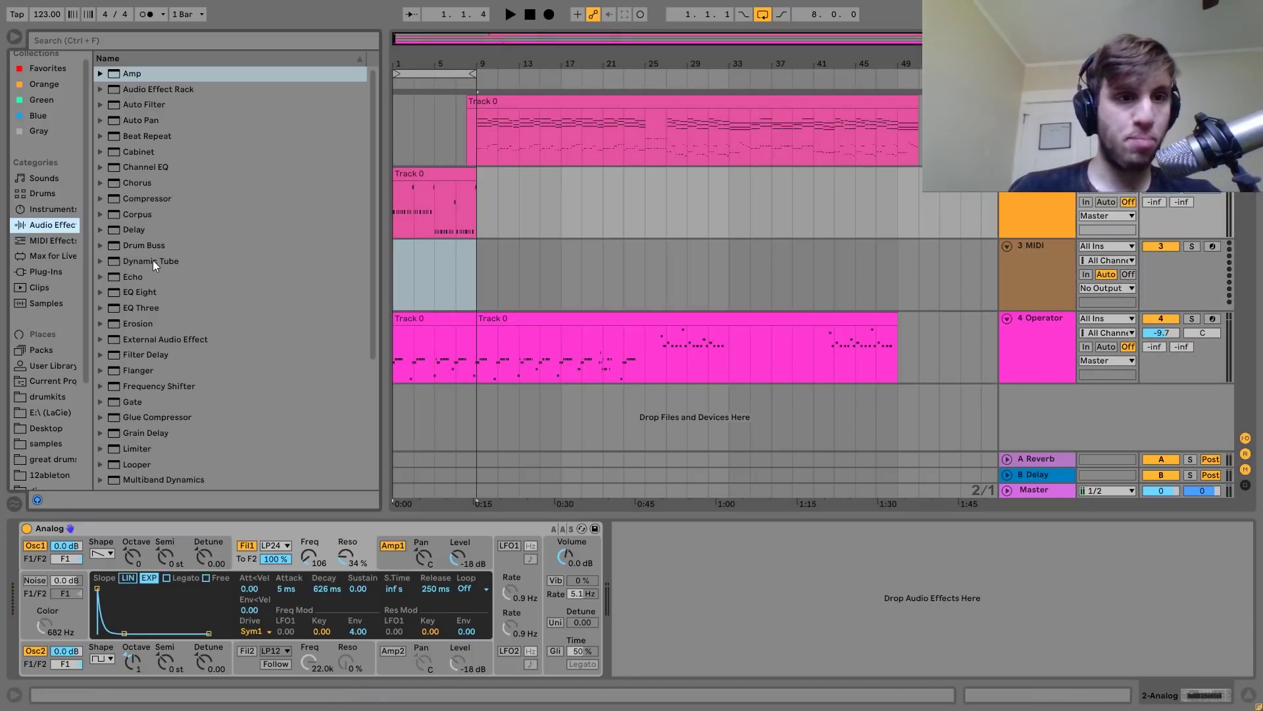
left_click_drag(144, 244, 706, 548)
key("space")
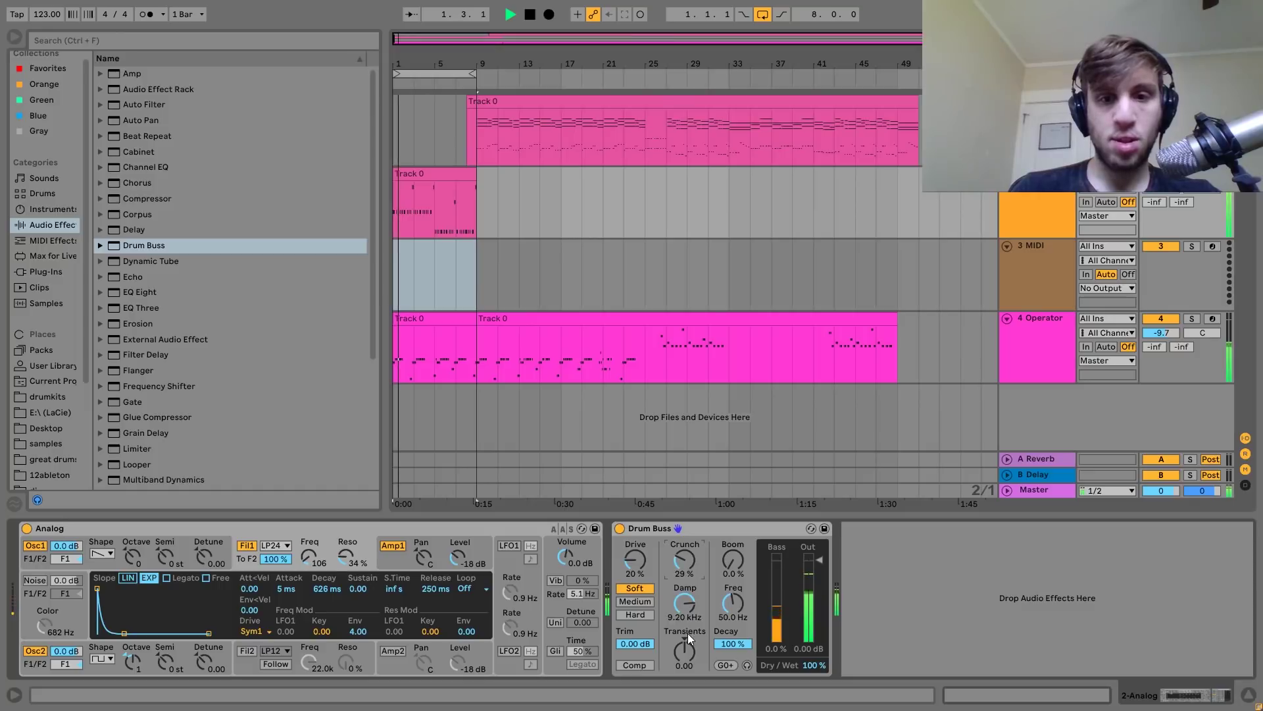
left_click(1067, 254)
key("space")
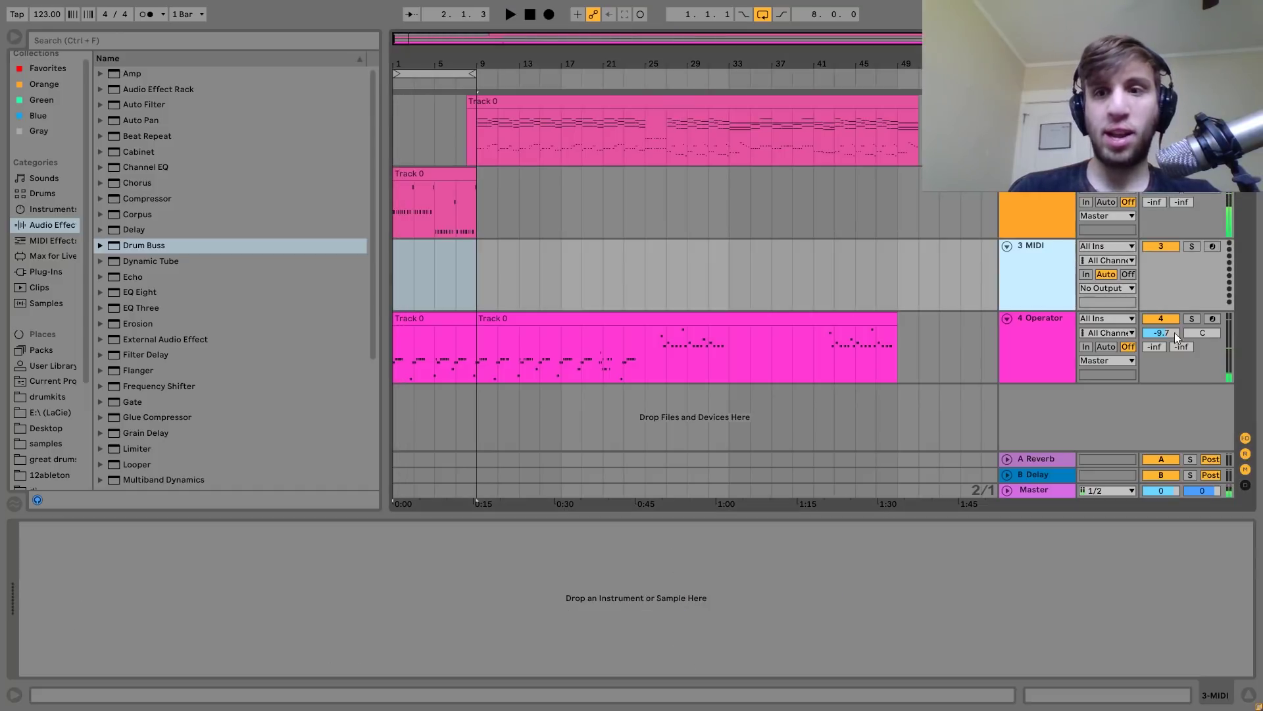
Mute the Operator track and preview the root pitch of the bass notes in bars 1 to 4.
left_click(1161, 318)
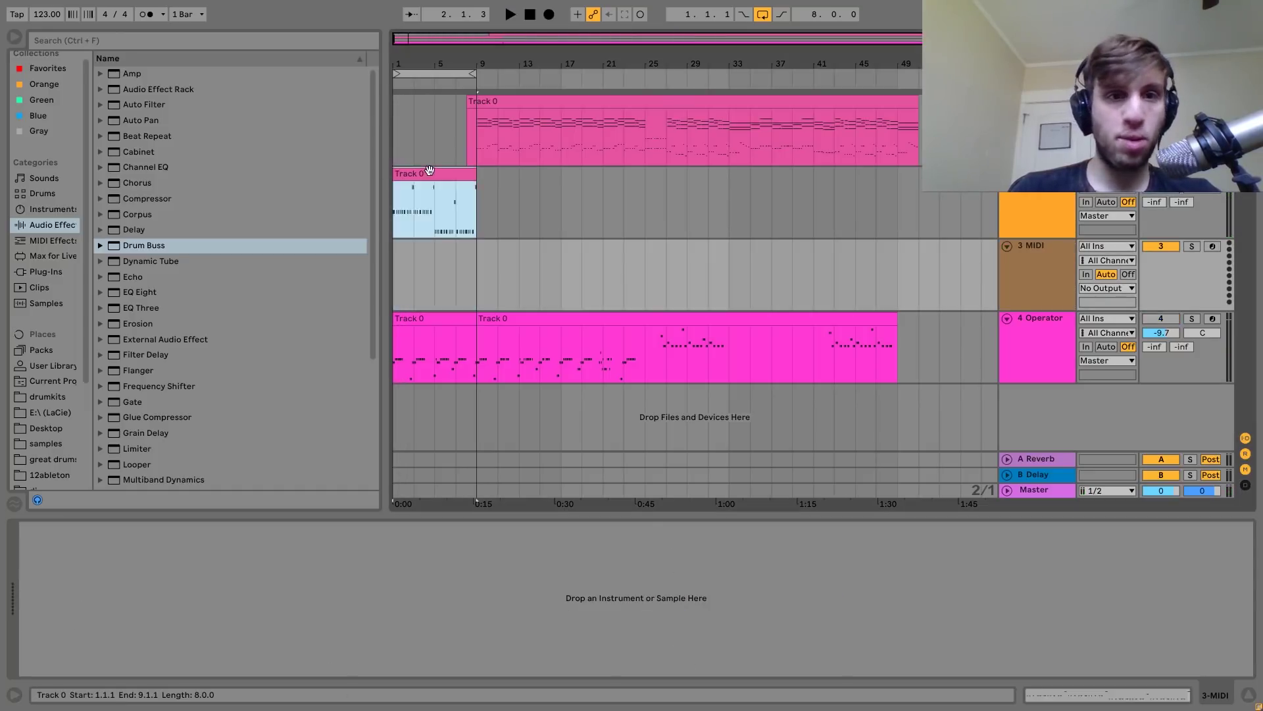
double_click(434, 204)
left_click(231, 423)
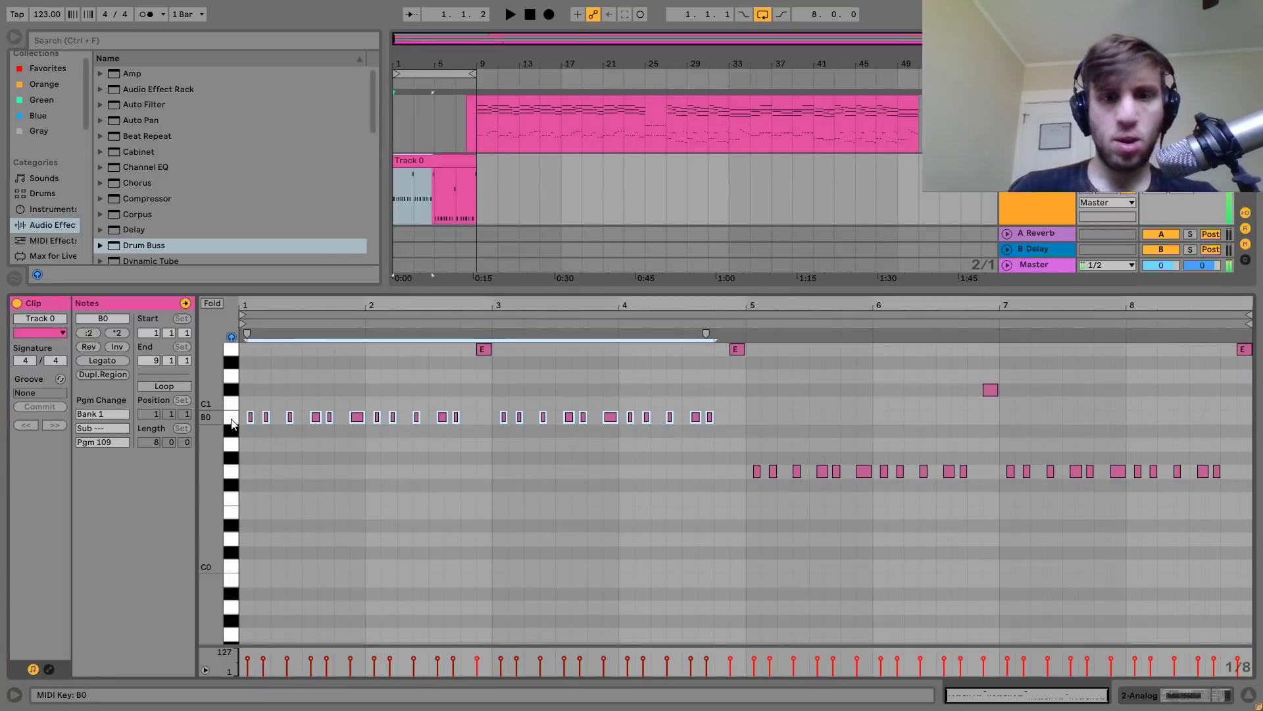
double_click(1055, 199)
Search the tutorial files for "progress" and load Kick.wav from the Progressive Melodic Techno folder onto the empty MIDI track.
left_click(1048, 261)
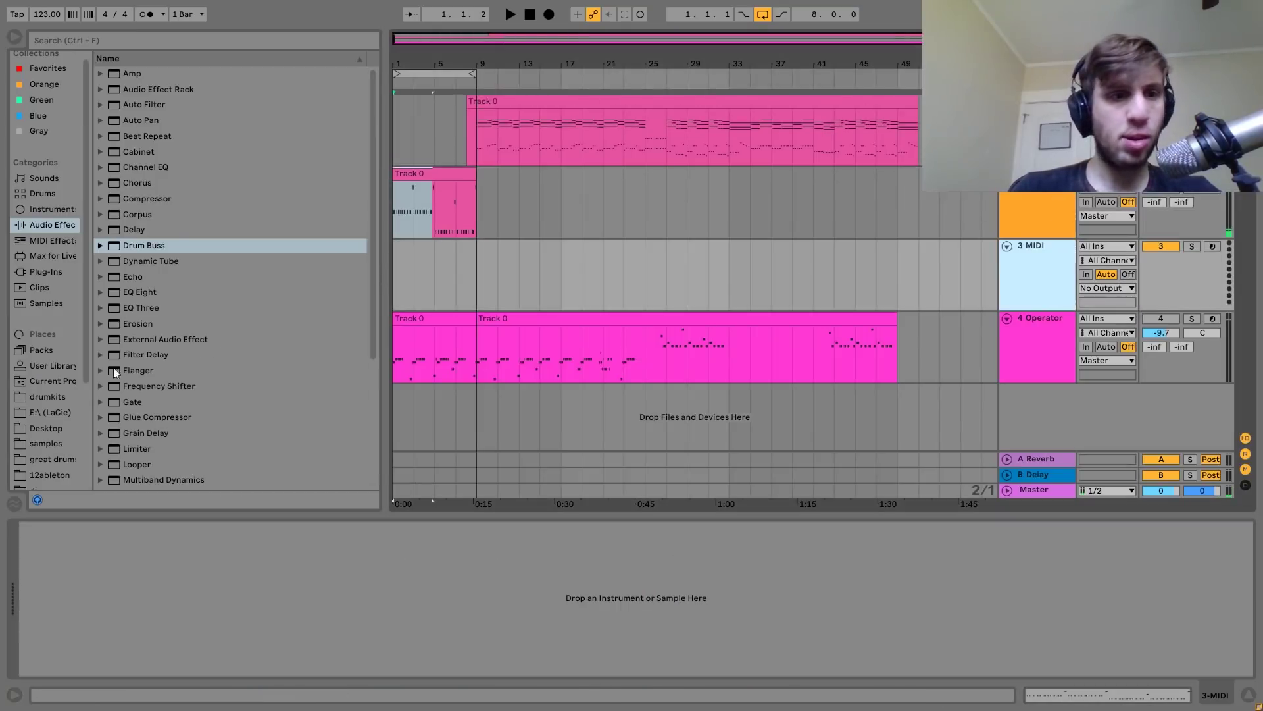
scroll(65, 471, "down", 4)
left_click(46, 450)
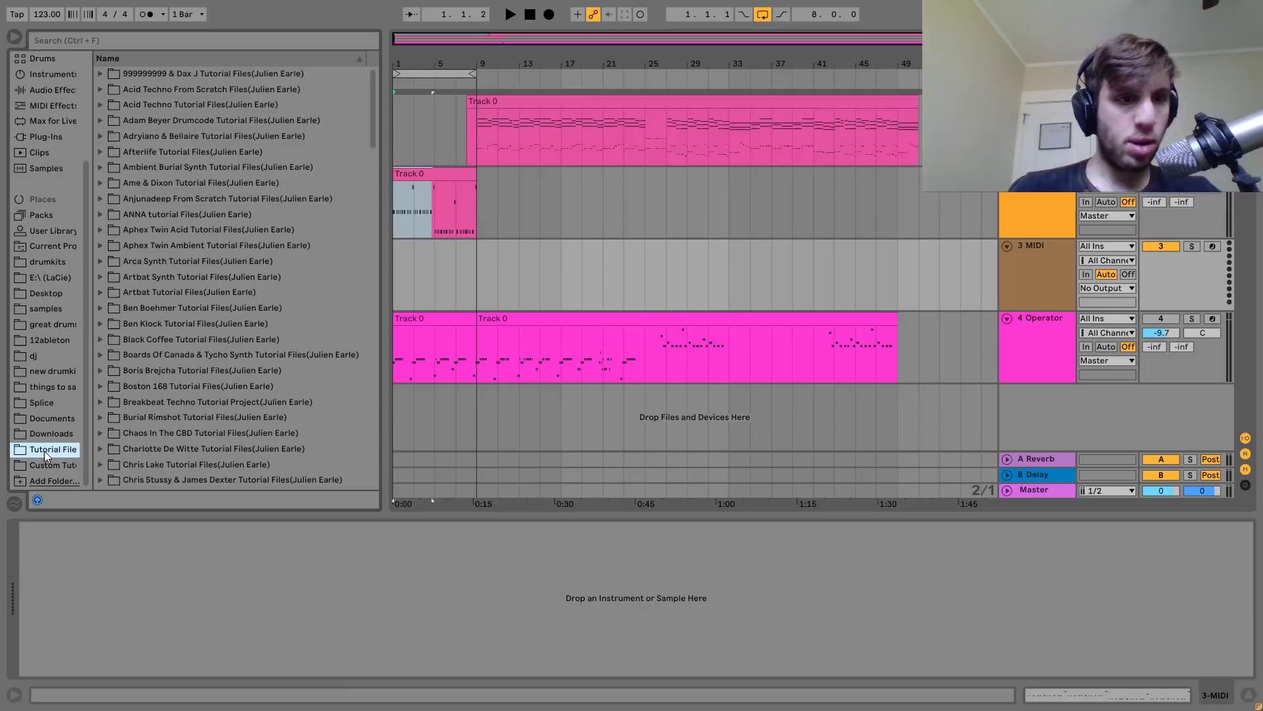
left_click(168, 41)
type("progress")
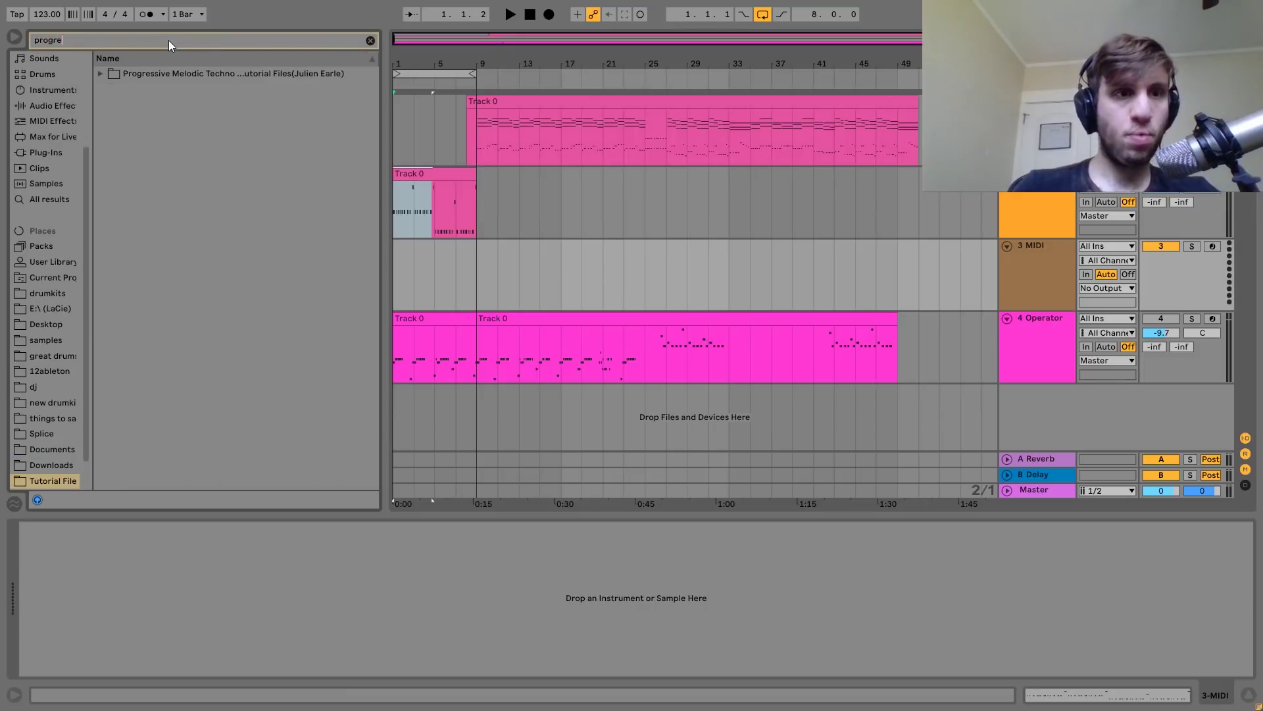
key("Down")
key("Right")
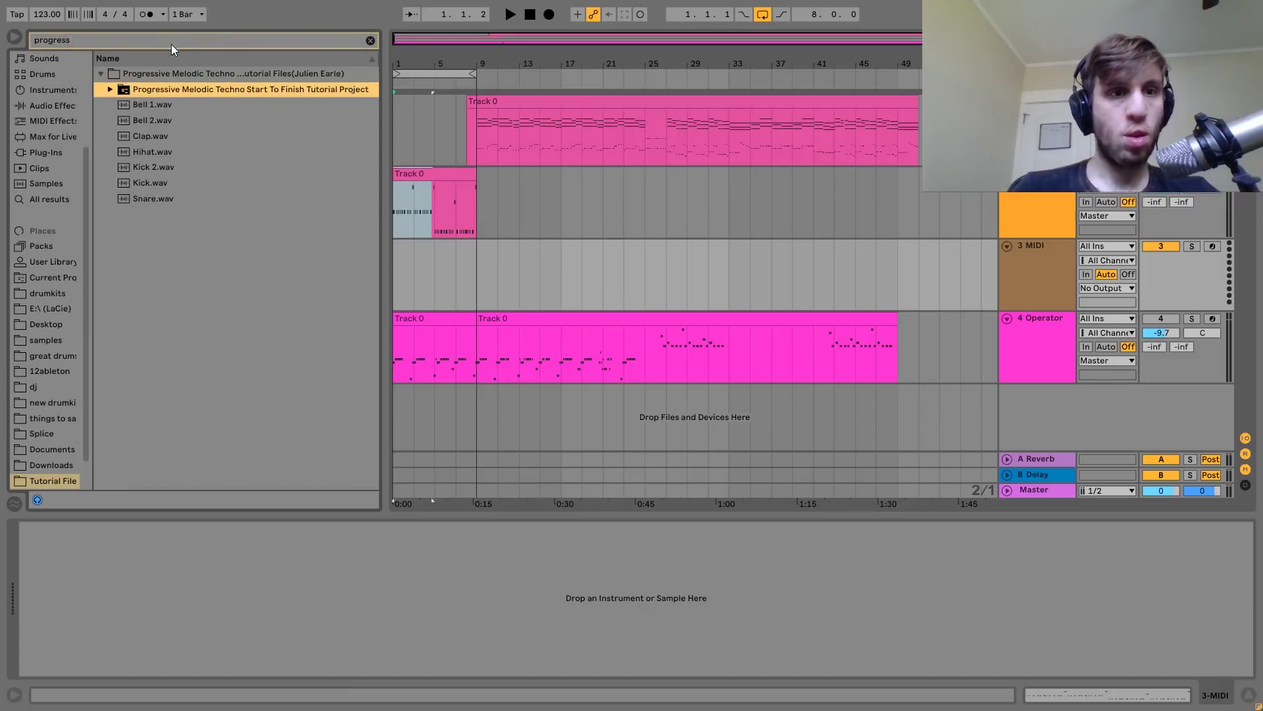
double_click(167, 183)
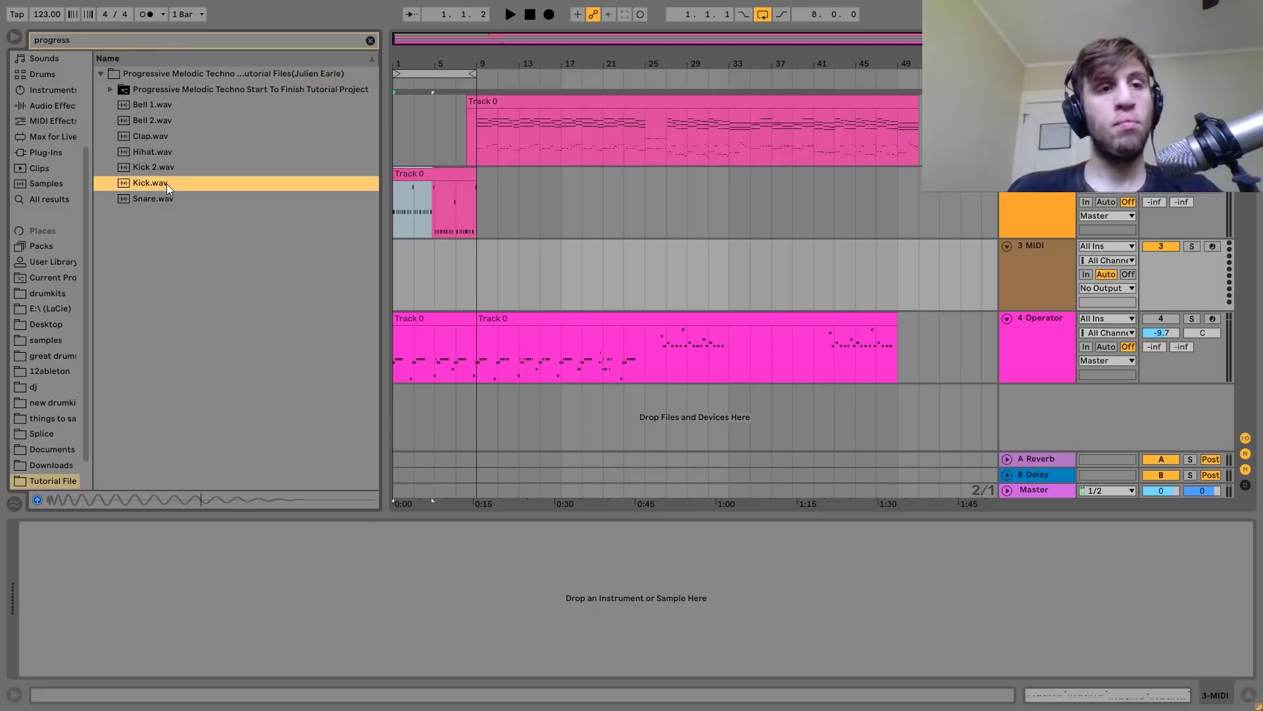
Create a four-bar clip at bar 1 of the Kick track and fill it with quarter-note kicks on C3.
left_click_drag(437, 284, 394, 284)
key("ctrl+shift+m")
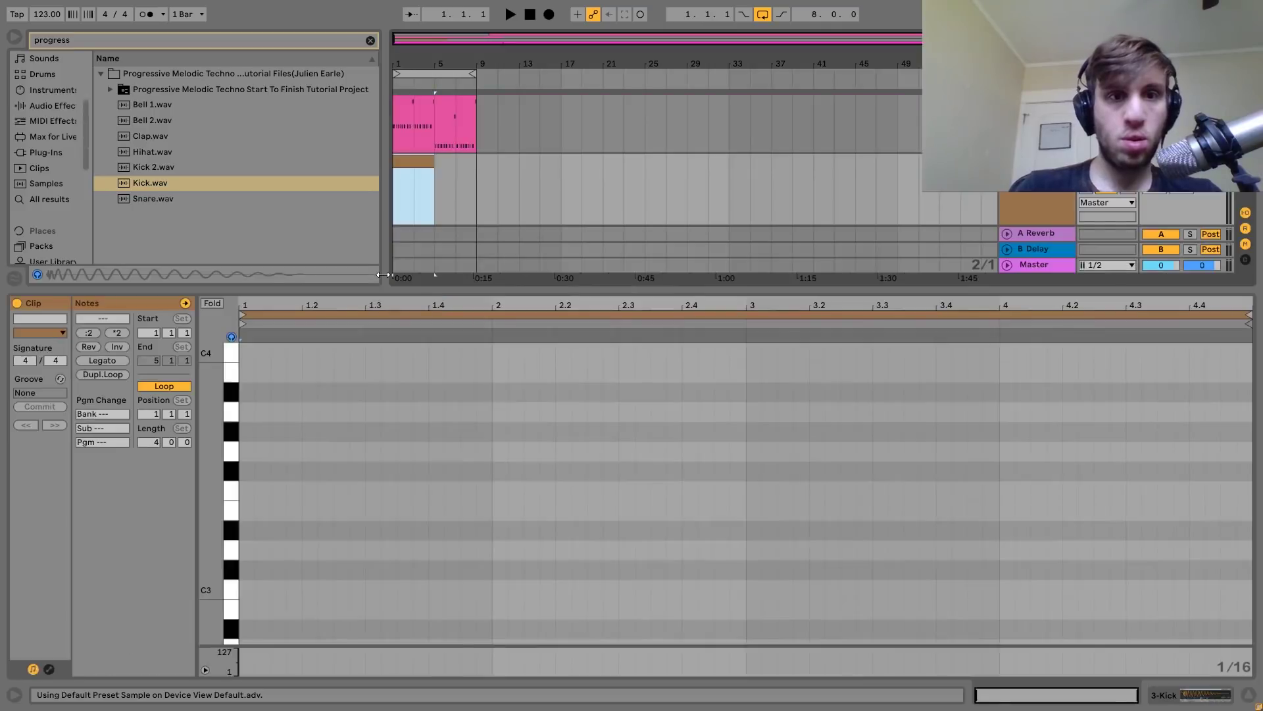
double_click(249, 592)
key("shift+Right")
key("shift+Right")
key("shift+Right")
key("ctrl+d")
key("ctrl+a")
key("ctrl+d")
key("ctrl+a")
key("ctrl+d")
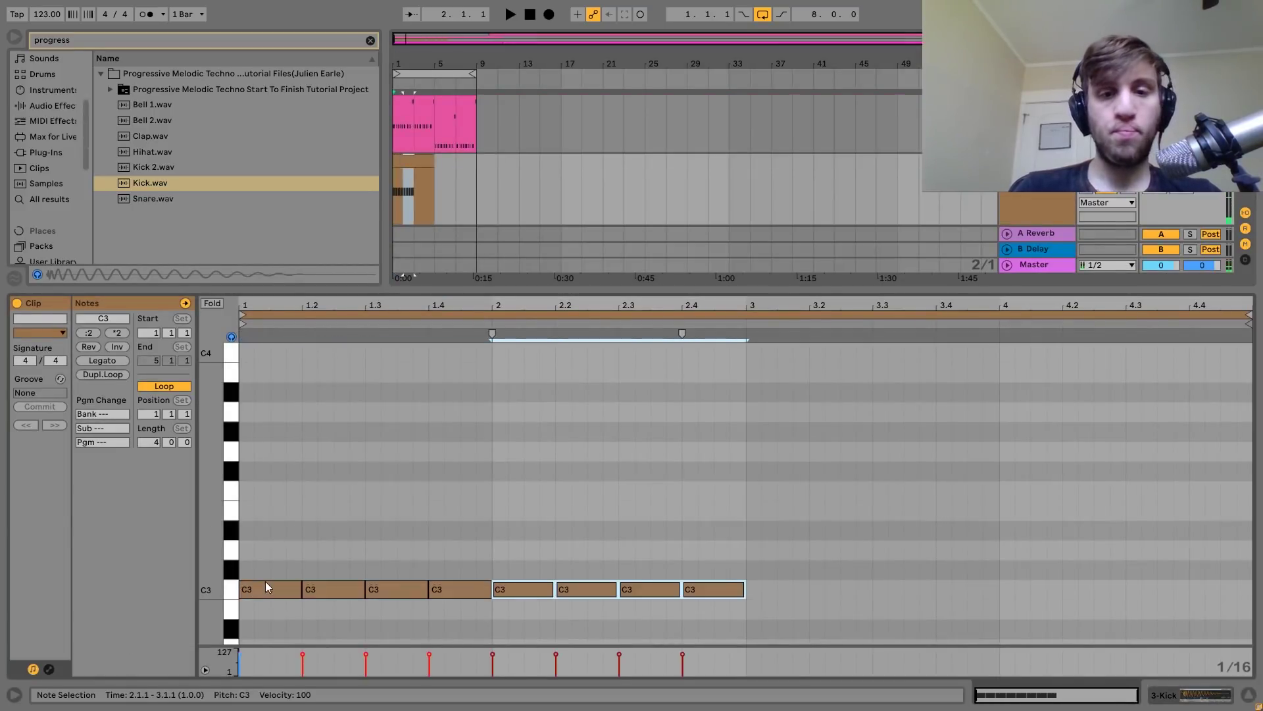
key("ctrl+a")
key("ctrl+d")
Extend the kick clip to eight bars and listen to it with the bass.
key("space")
key("shift+Tab")
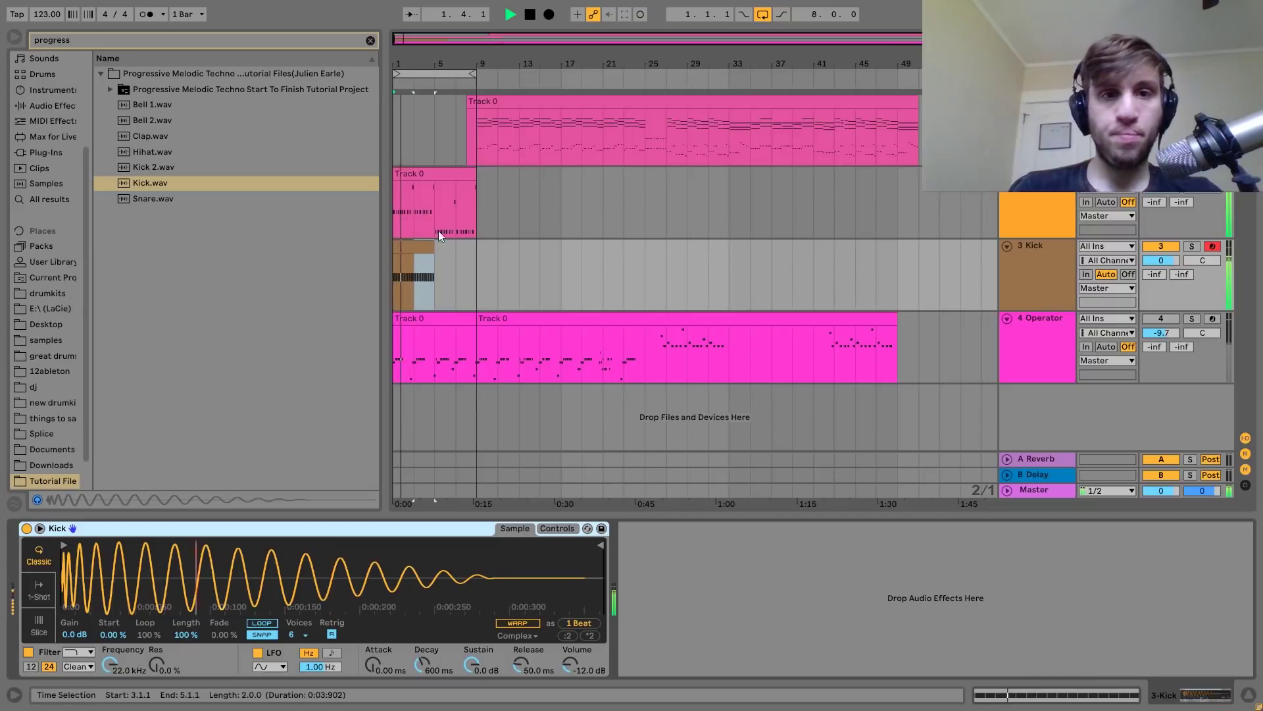
left_click_drag(432, 242, 472, 241)
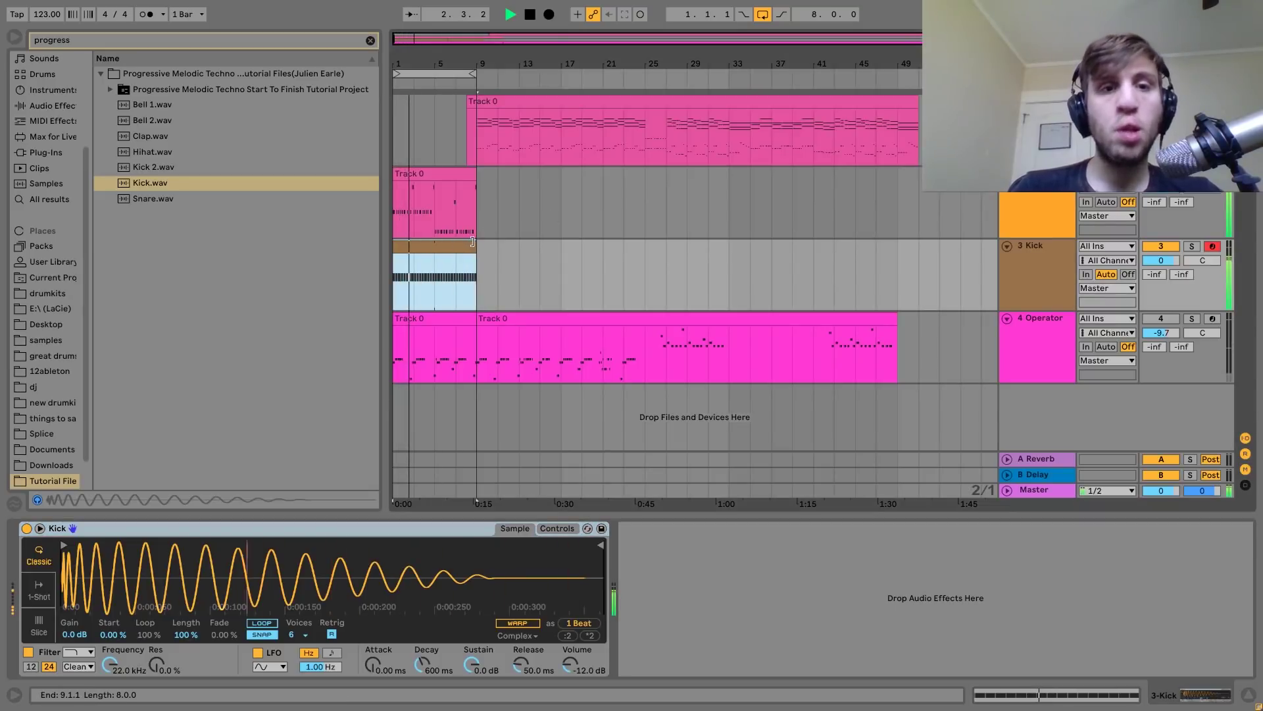
left_click(443, 174)
key("space")
Add Drum Buss to the Kick track, set its Crunch to 24%, raise its Damp and listen to the result.
left_click(371, 41)
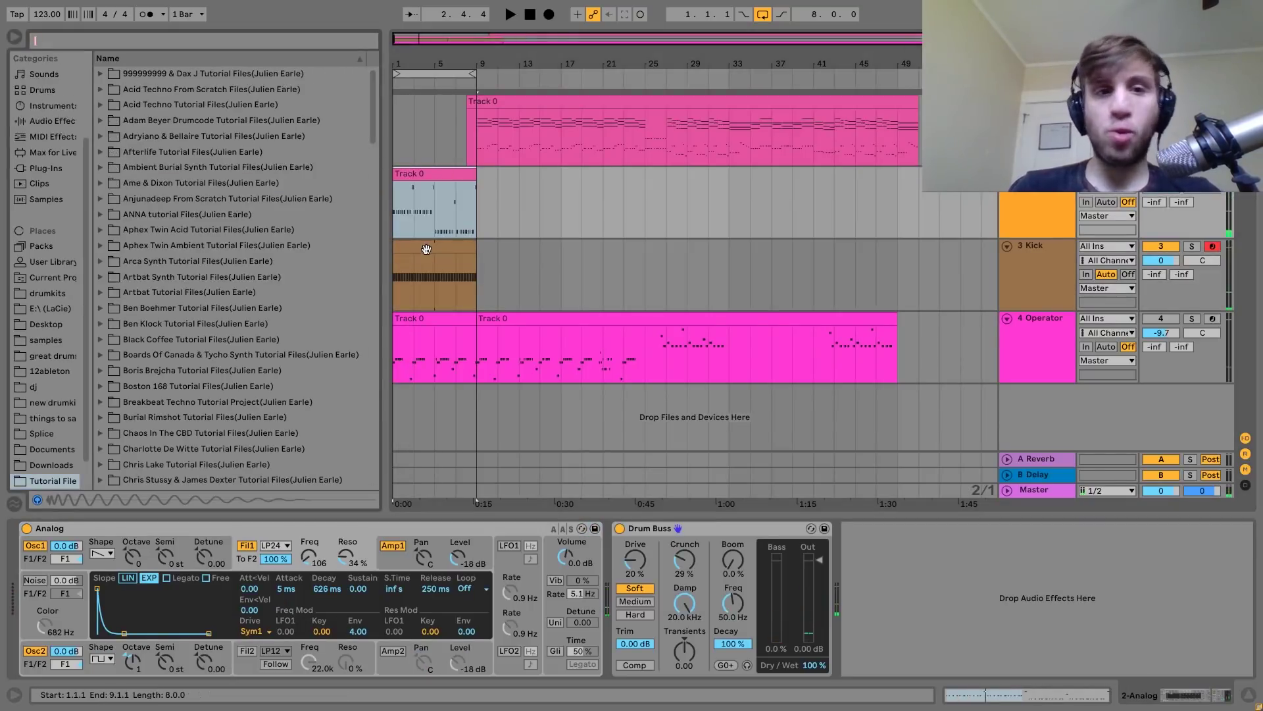
key("Down")
left_click(40, 122)
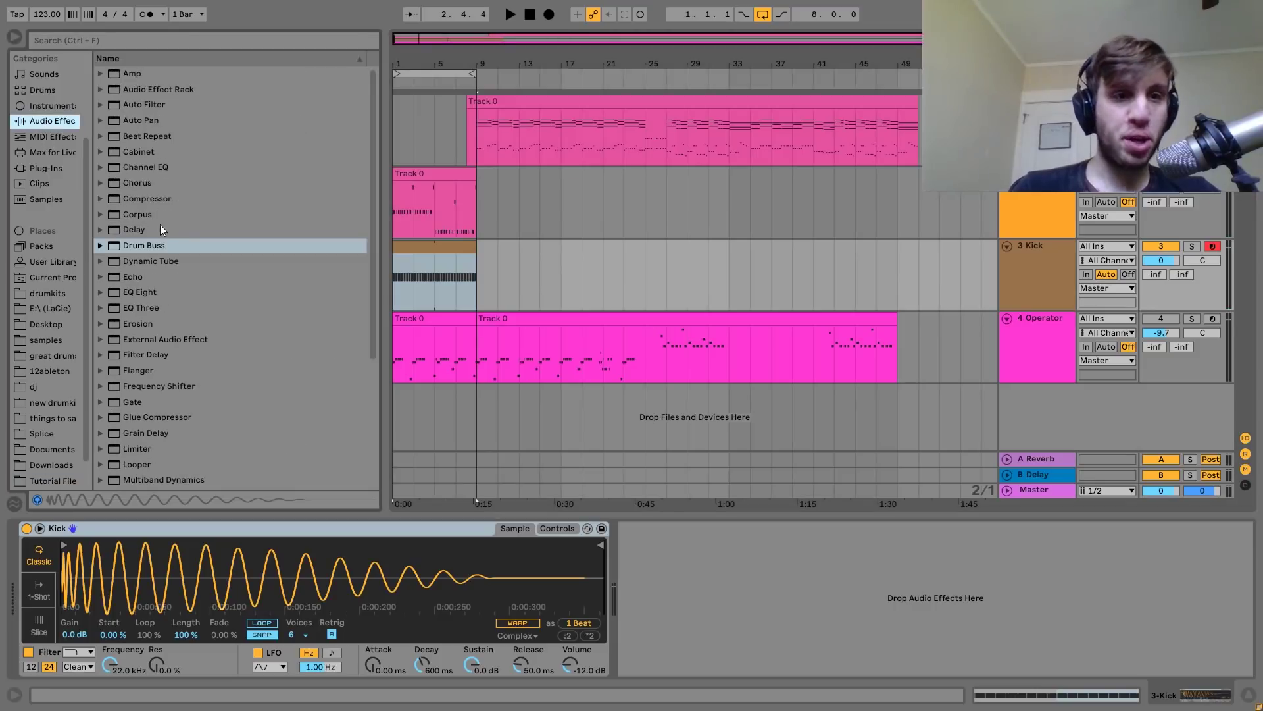
double_click(147, 246)
key("space")
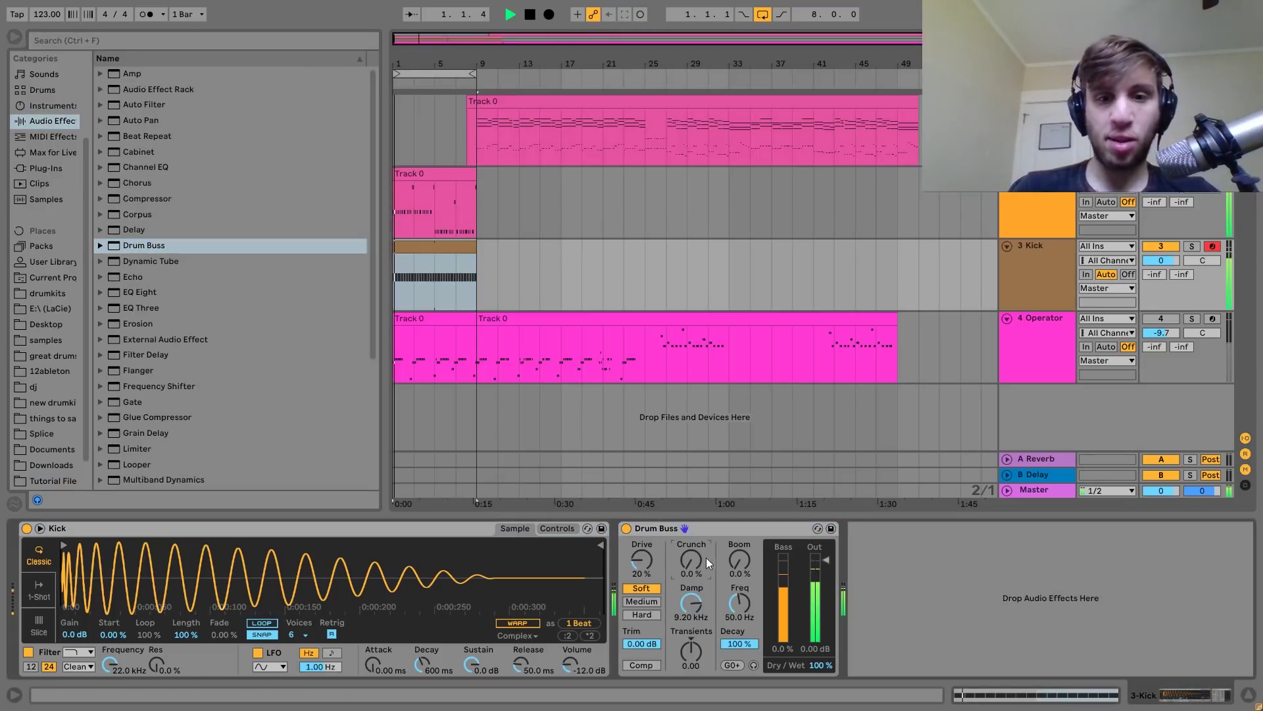
left_click_drag(691, 559, 691, 544)
left_click_drag(693, 600, 688, 491)
key("space")
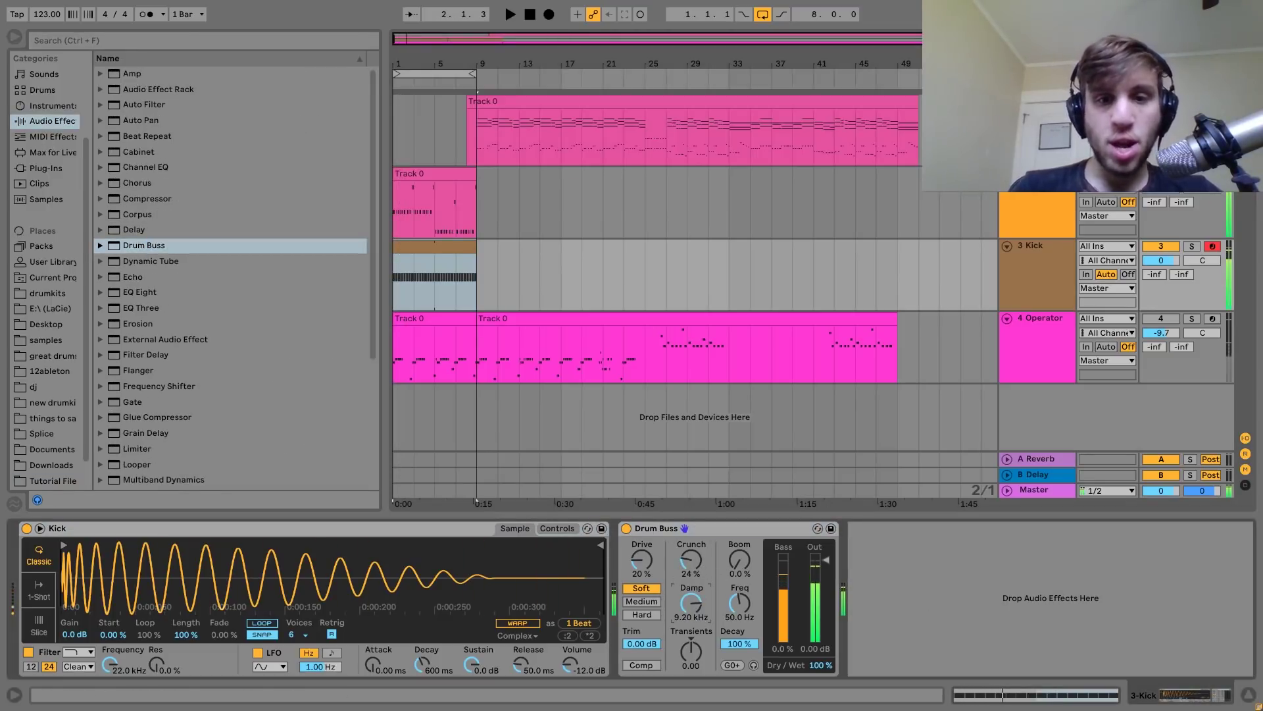
Add a Compressor after Drum Buss on the bass track, sidechain it from 3-Kick and lower the threshold to -19.6 dB.
left_click(434, 211)
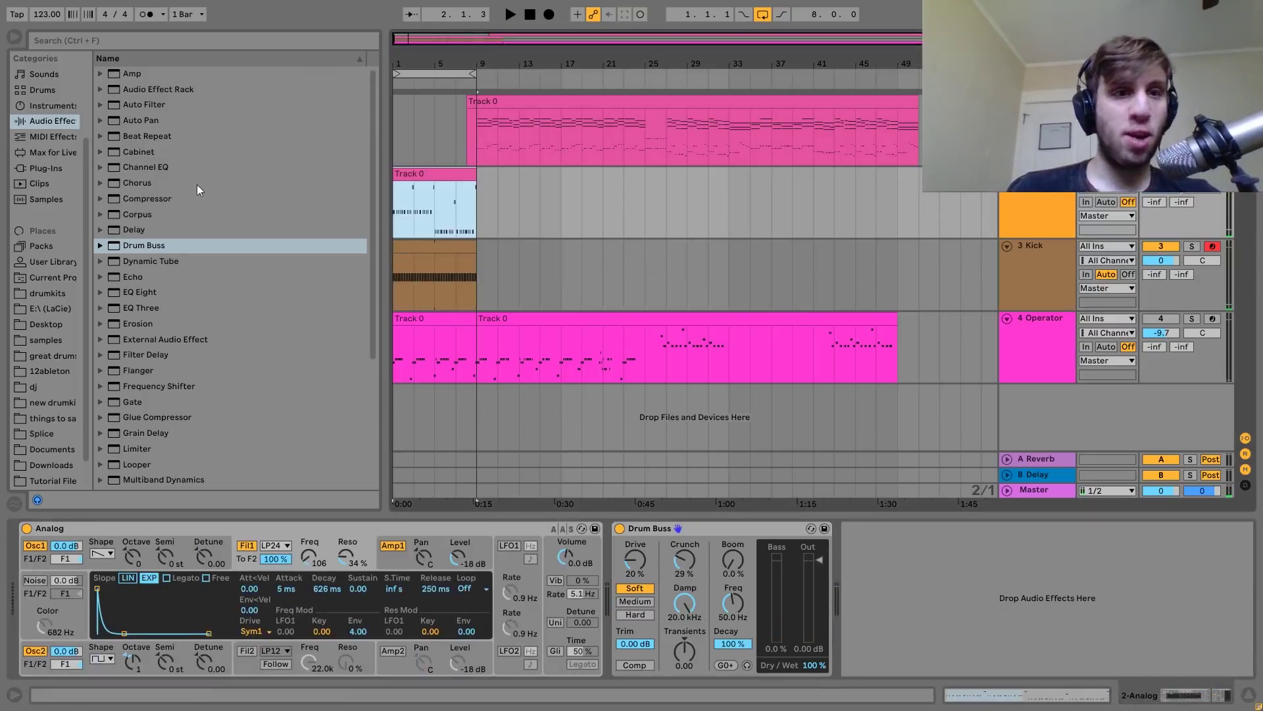
left_click(162, 197)
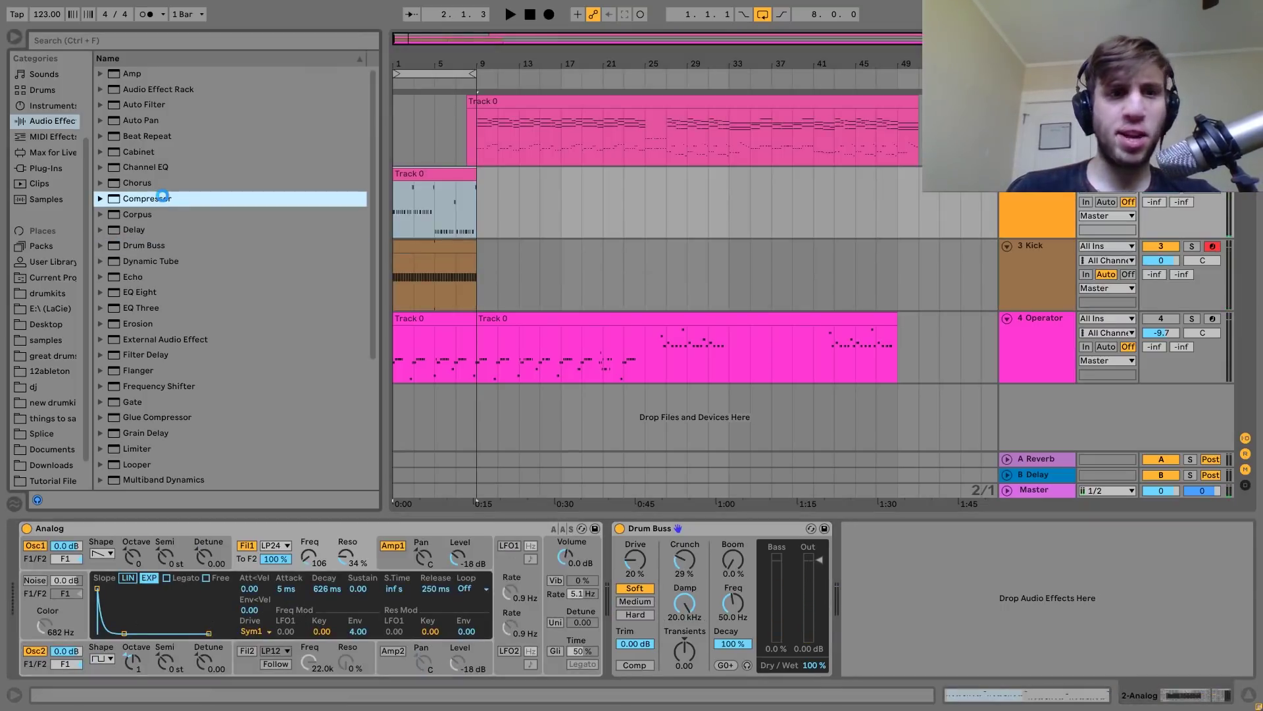
left_click(862, 529)
left_click(875, 546)
left_click(876, 555)
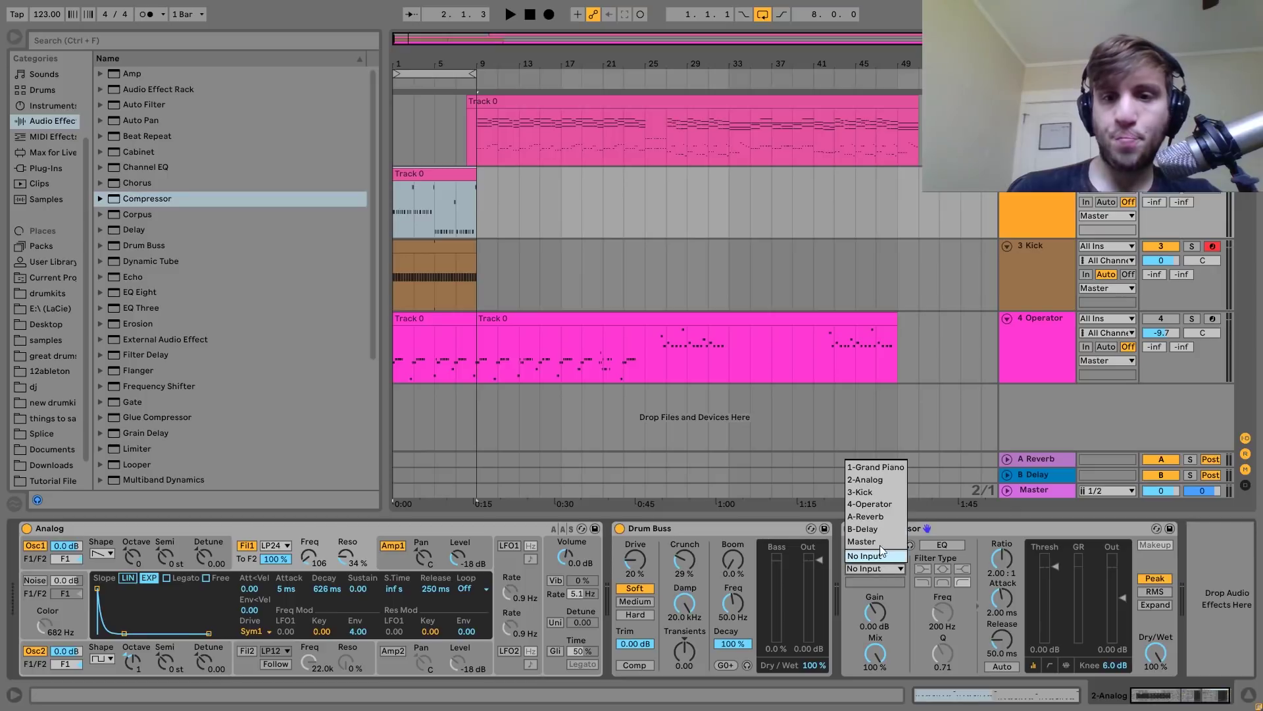
left_click(860, 491)
key("space")
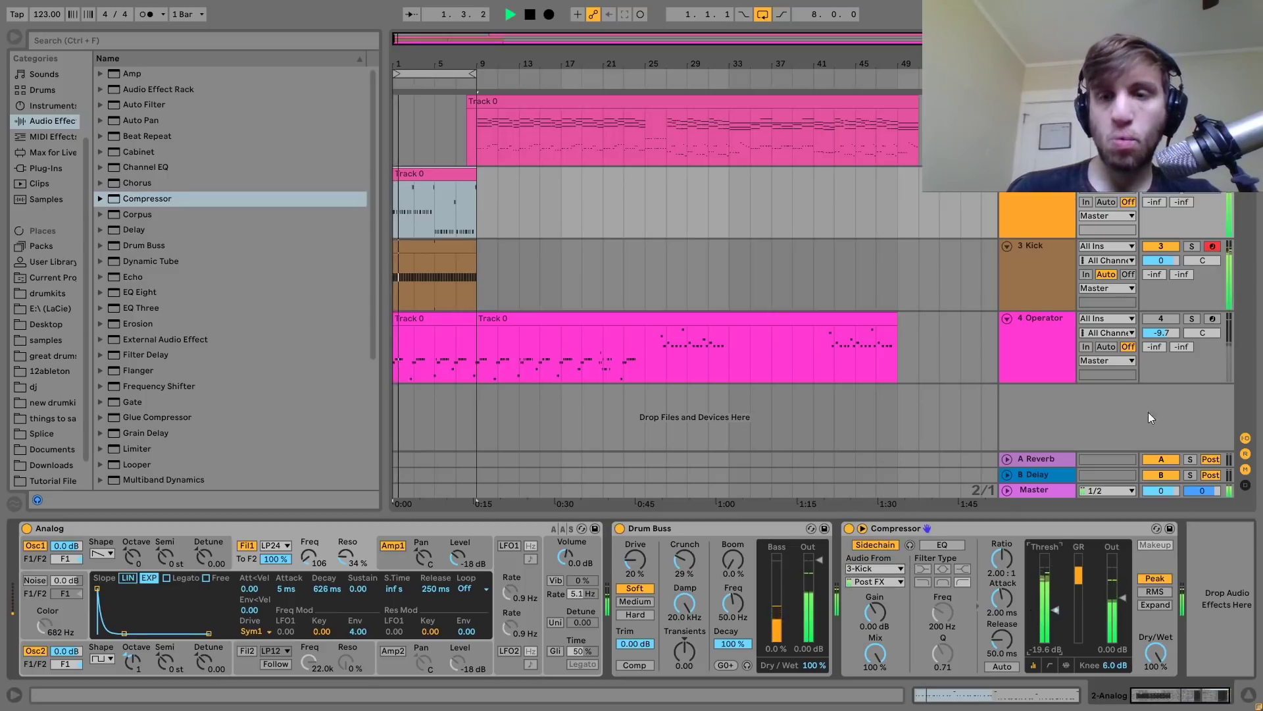
key("space")
Replace the Operator instrument on track 4 with Analog and play the melody with the new synth.
left_click(1053, 323)
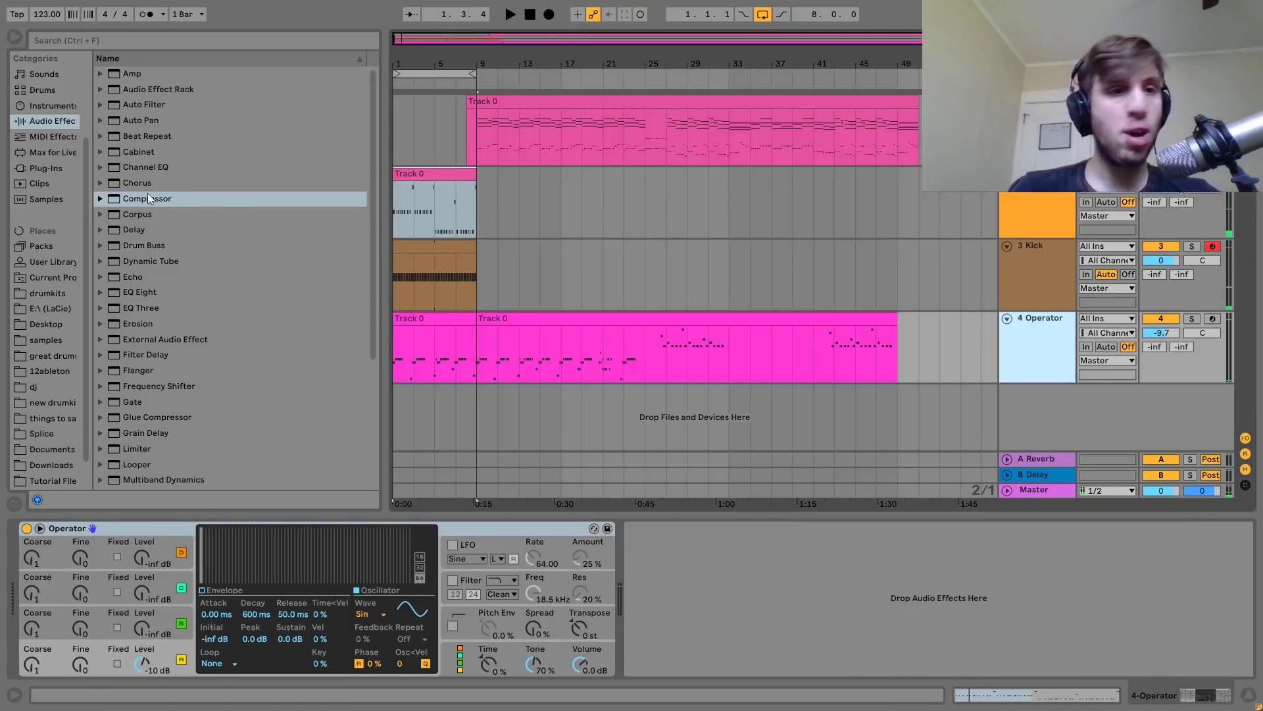
left_click(37, 106)
left_click(140, 67)
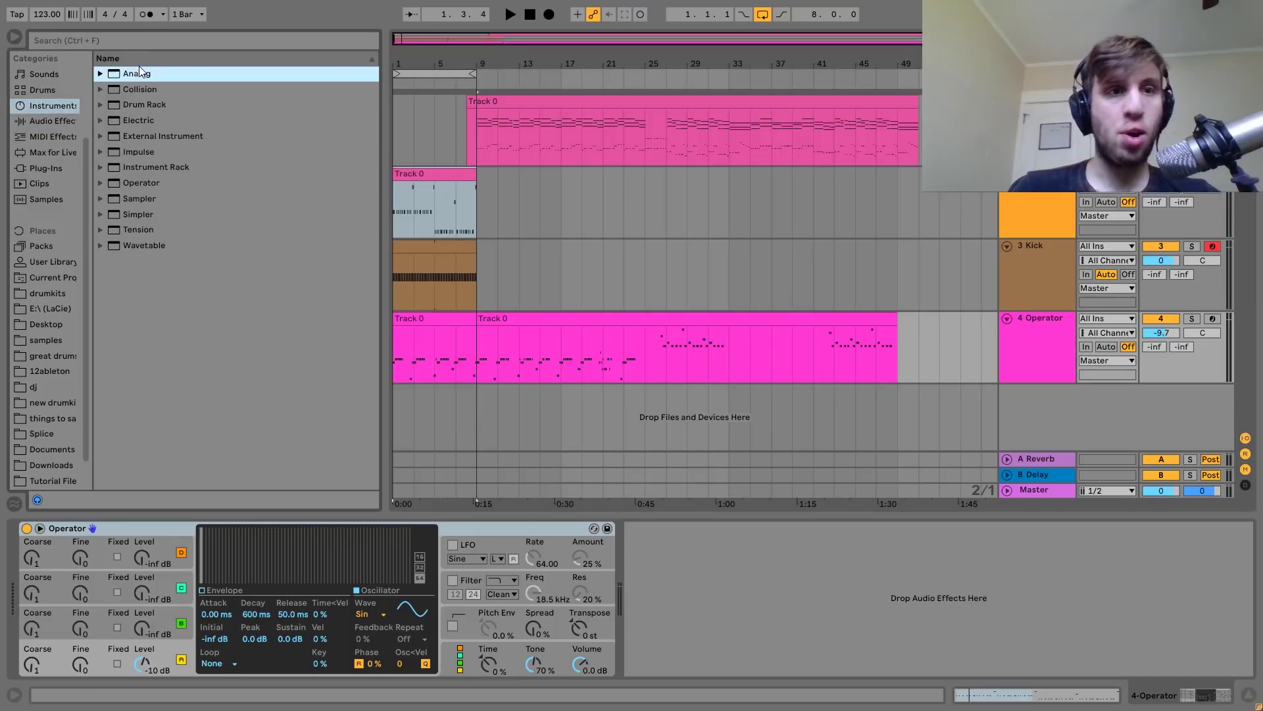
left_click_drag(137, 76, 286, 630)
key("space")
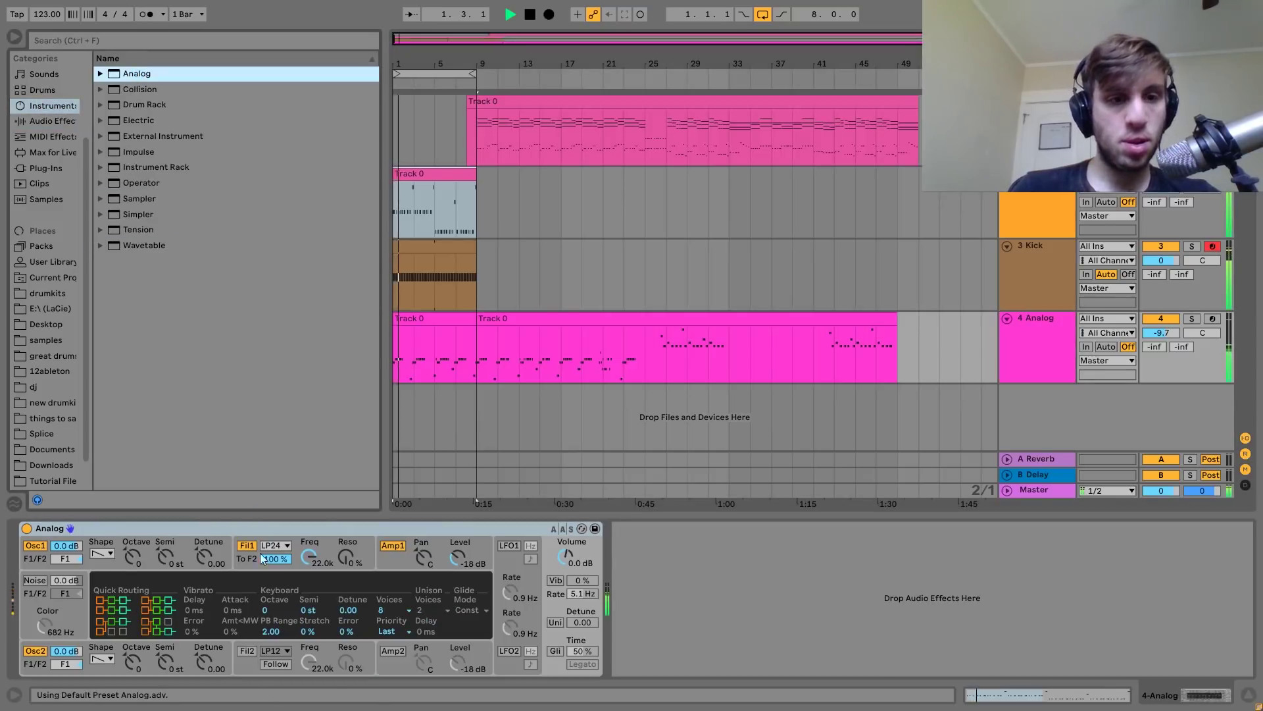
Set the Amp1 envelope to 0.00 sustain and 965 ms decay, and enable Filter 1 with frequency at 235 and resonance at 62%.
left_click(396, 558)
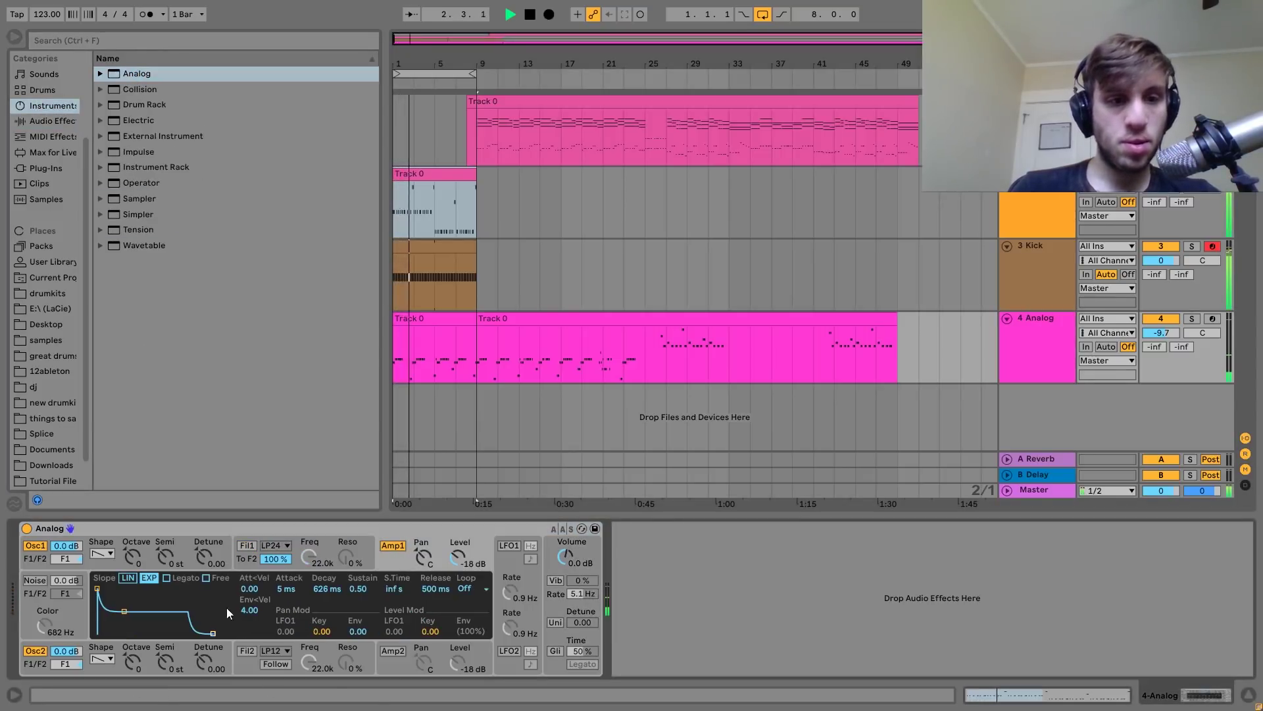
left_click_drag(124, 609, 126, 632)
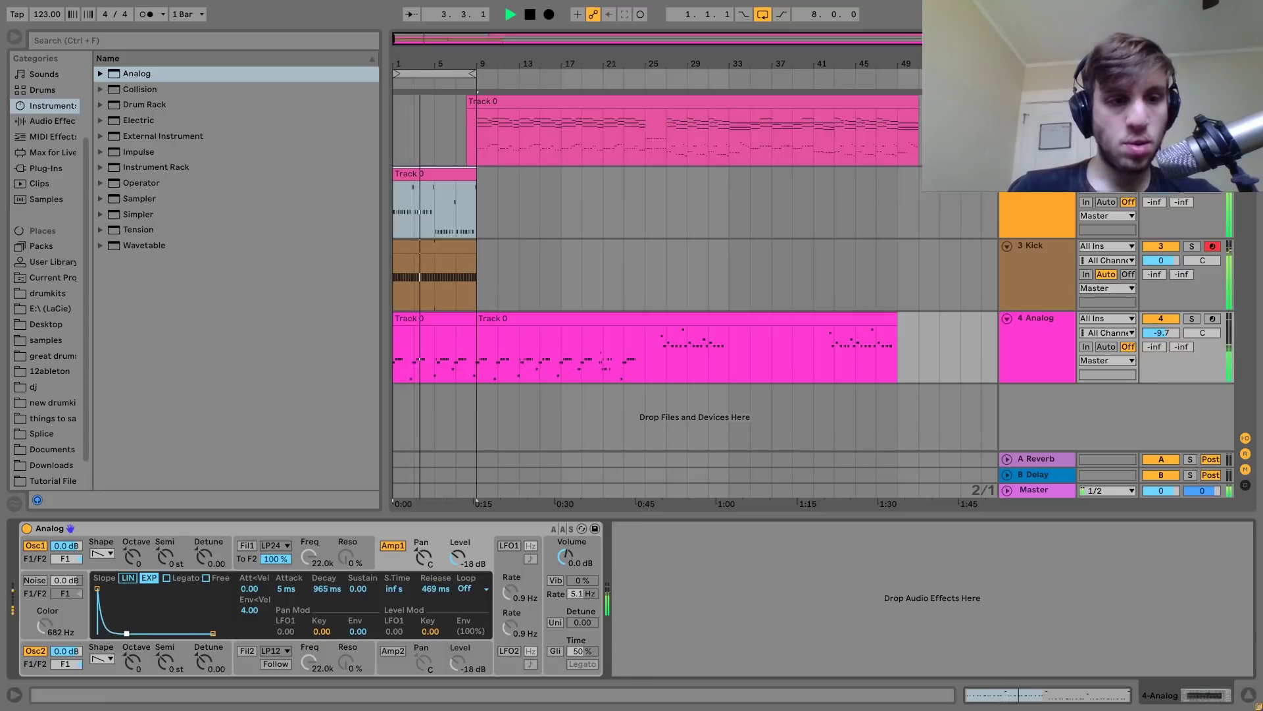
left_click(247, 544)
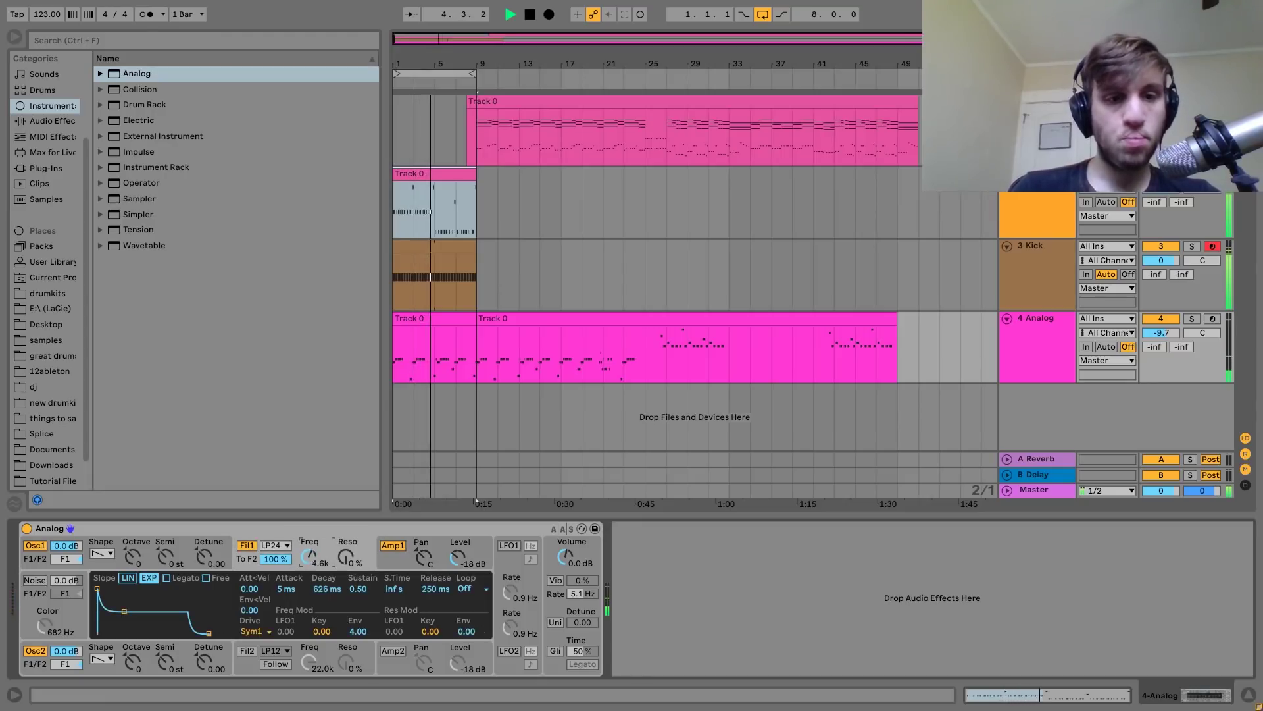
left_click_drag(346, 558, 346, 516)
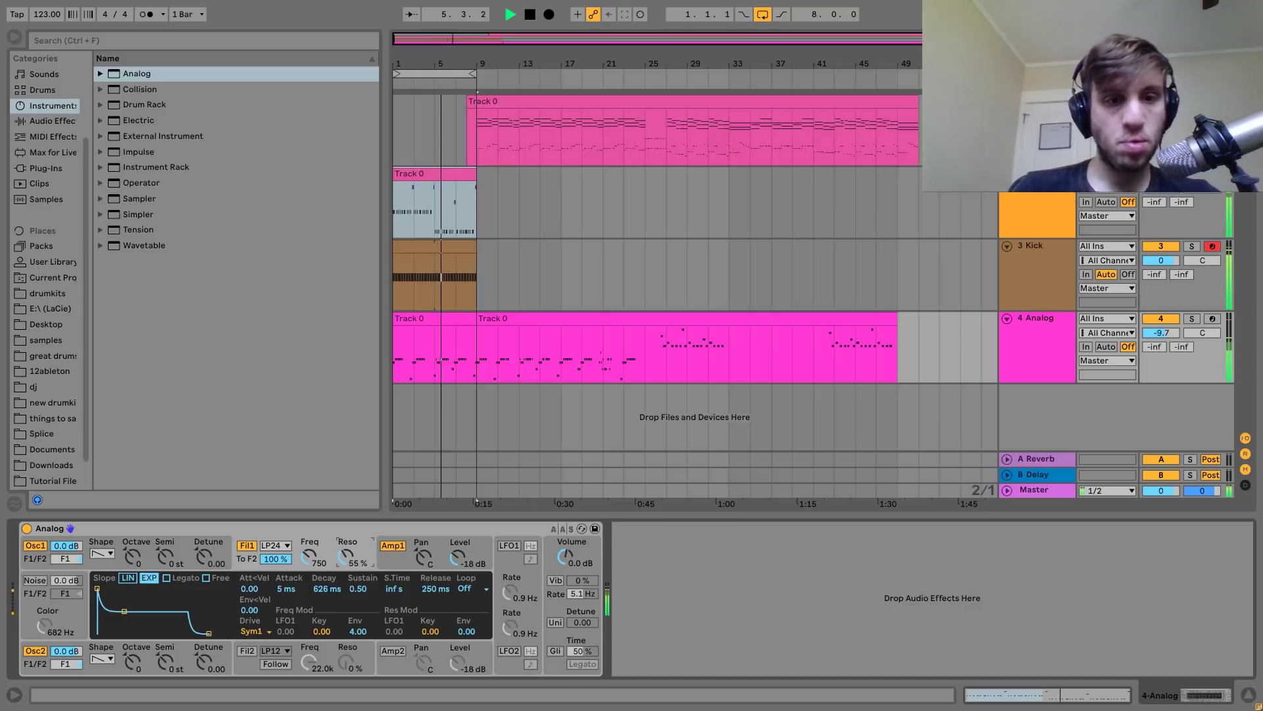
mouse_move(307, 555)
left_mouse_down()
mouse_move(307, 585)
mouse_move(341, 538)
mouse_move(308, 550)
left_mouse_up()
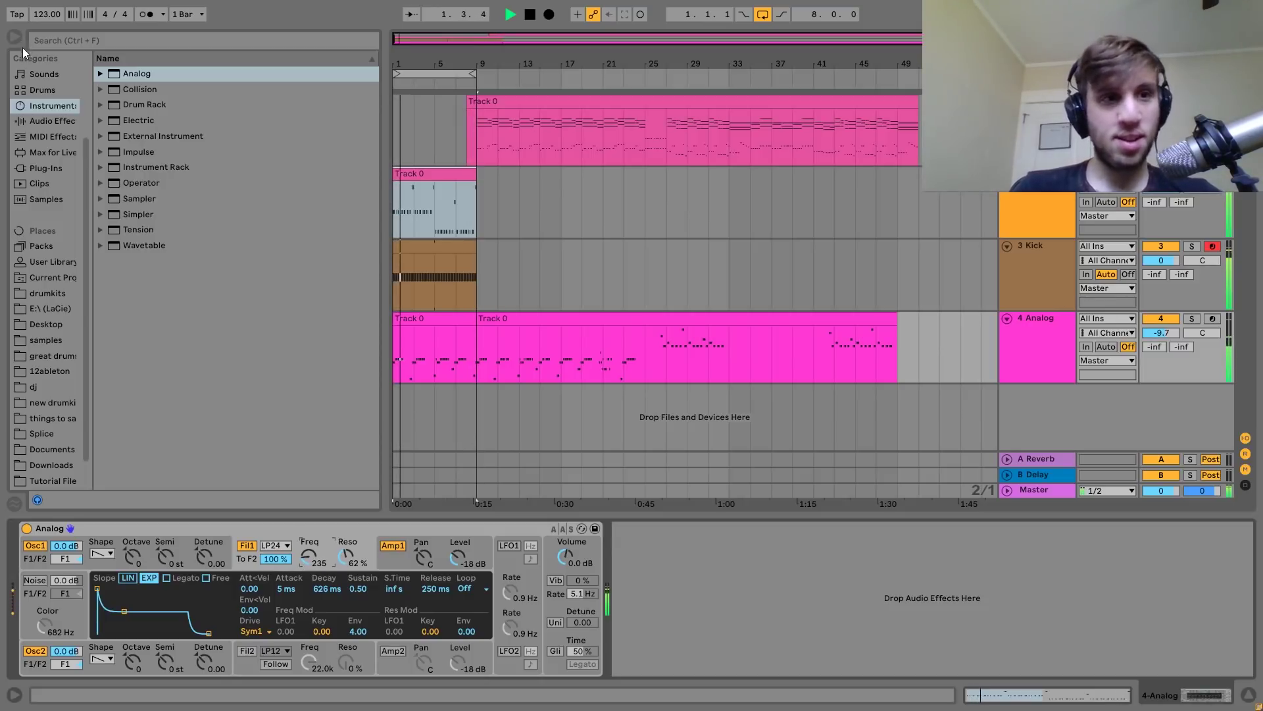
Add a Chorus after Analog on the melody track and set its Dry/Wet to 25%.
left_click(56, 121)
key("space")
left_click_drag(137, 183, 731, 580)
key("space")
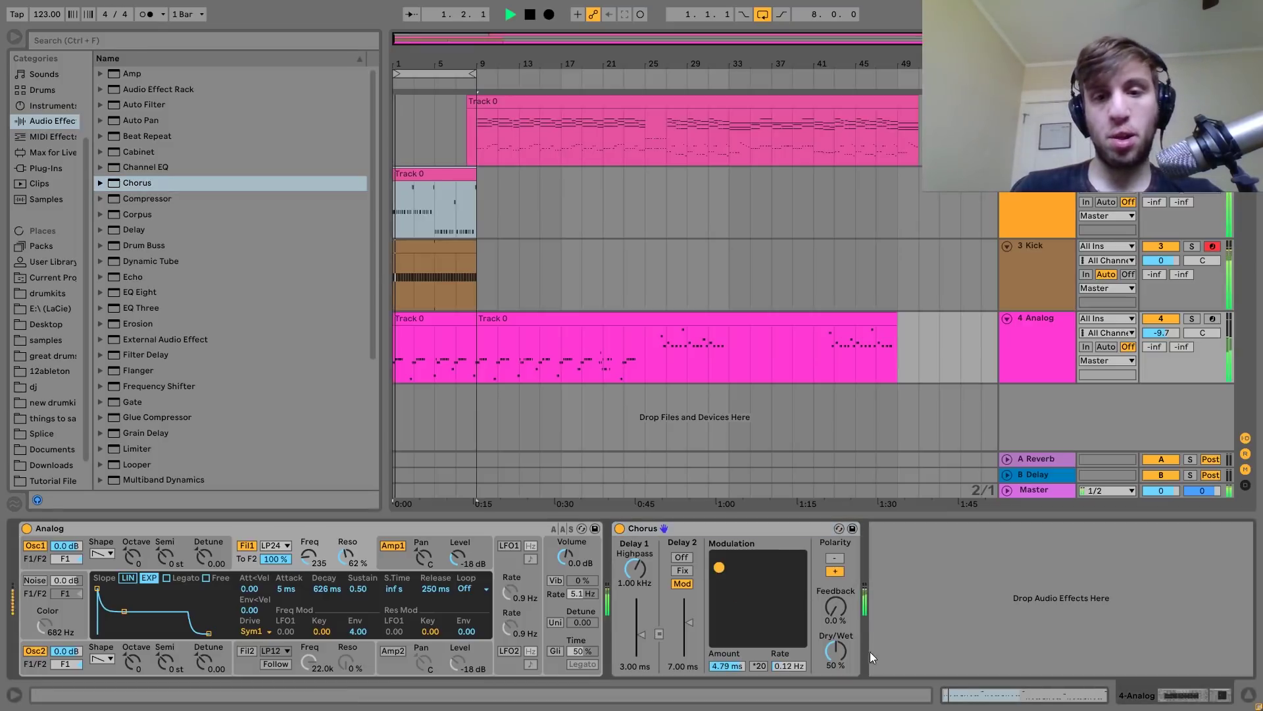
left_click_drag(845, 654, 845, 675)
key("space")
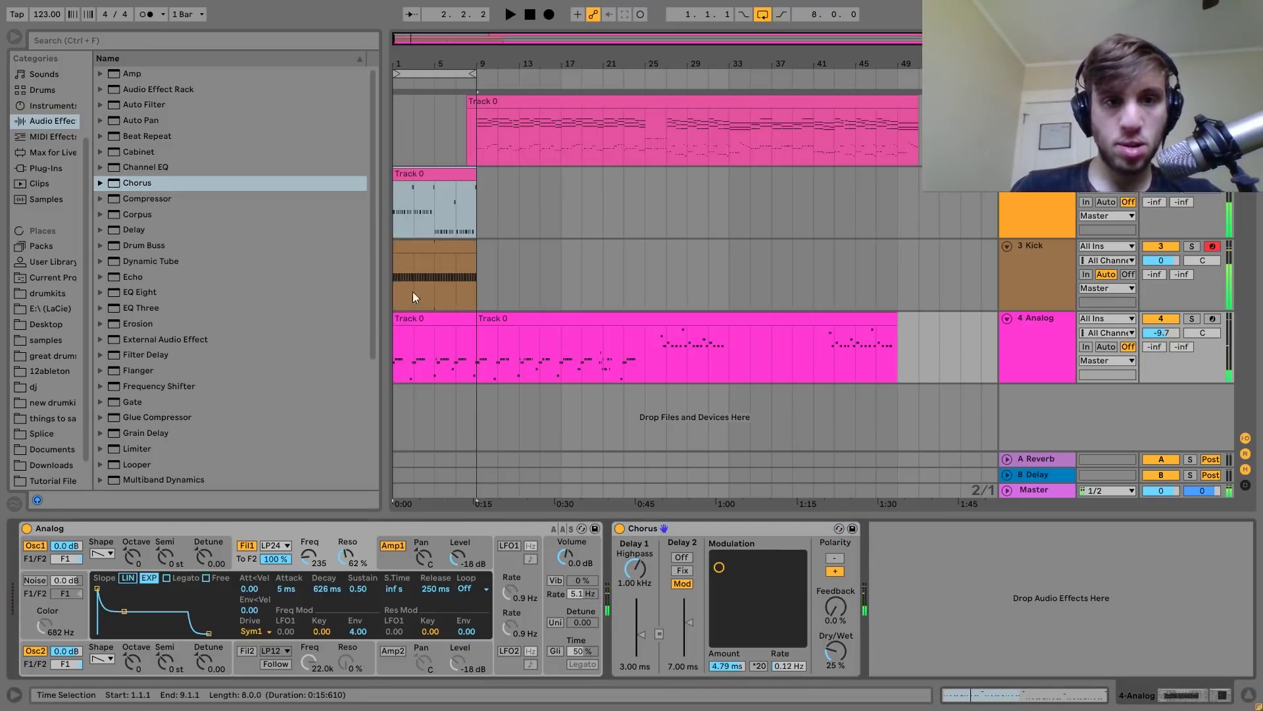
Open the first melody clip on track 4 and audition its C#4 and D4 notes in bar 2.
left_click(419, 317)
double_click(418, 318)
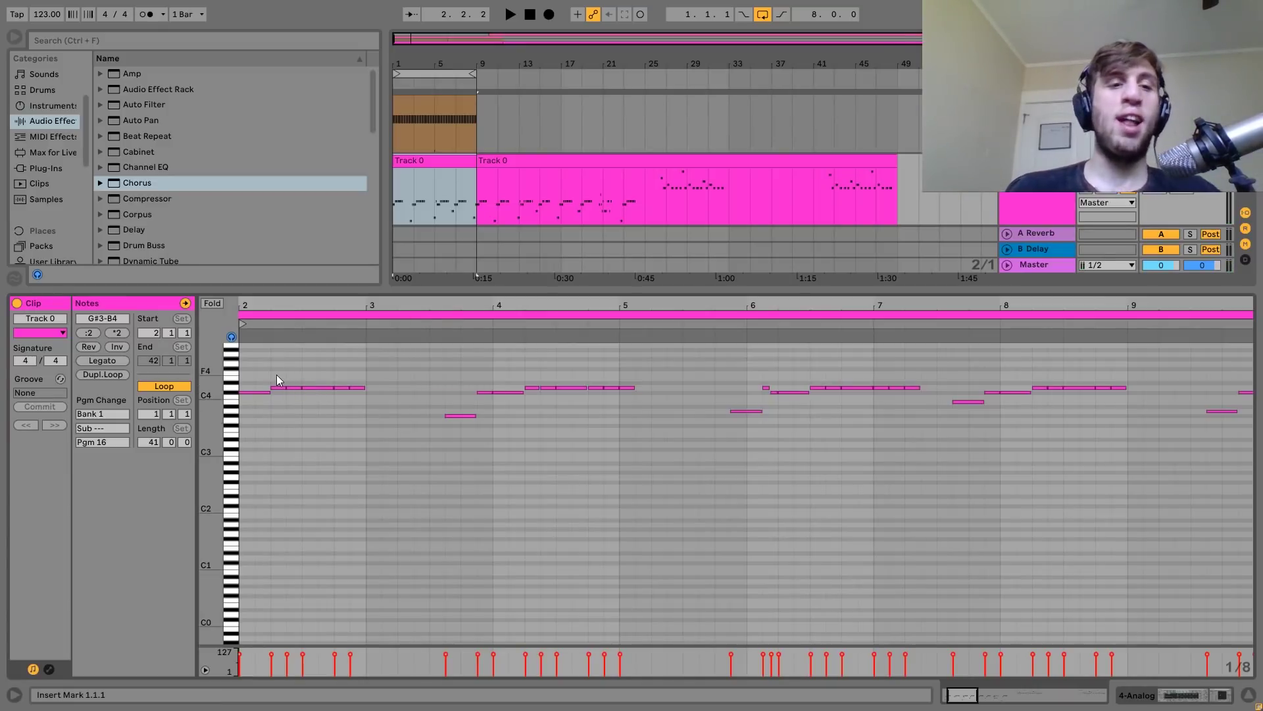
left_click_drag(271, 301, 439, 313)
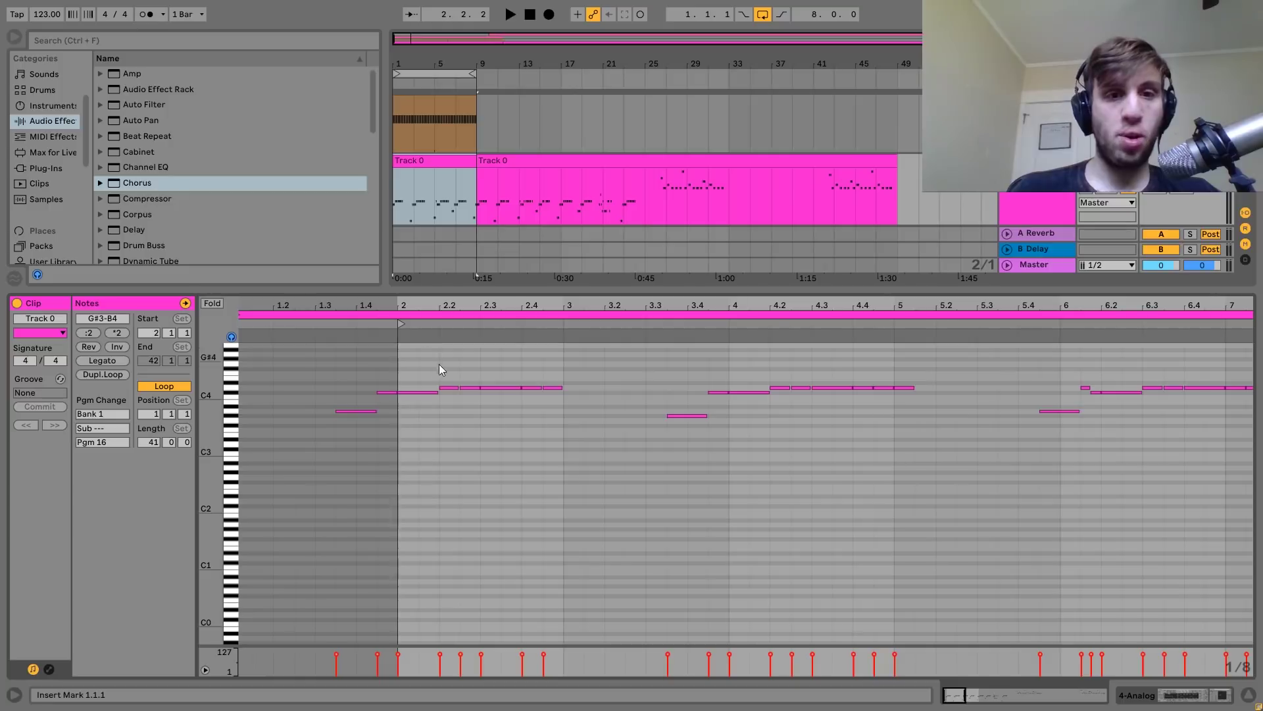
key("space")
left_click(421, 392)
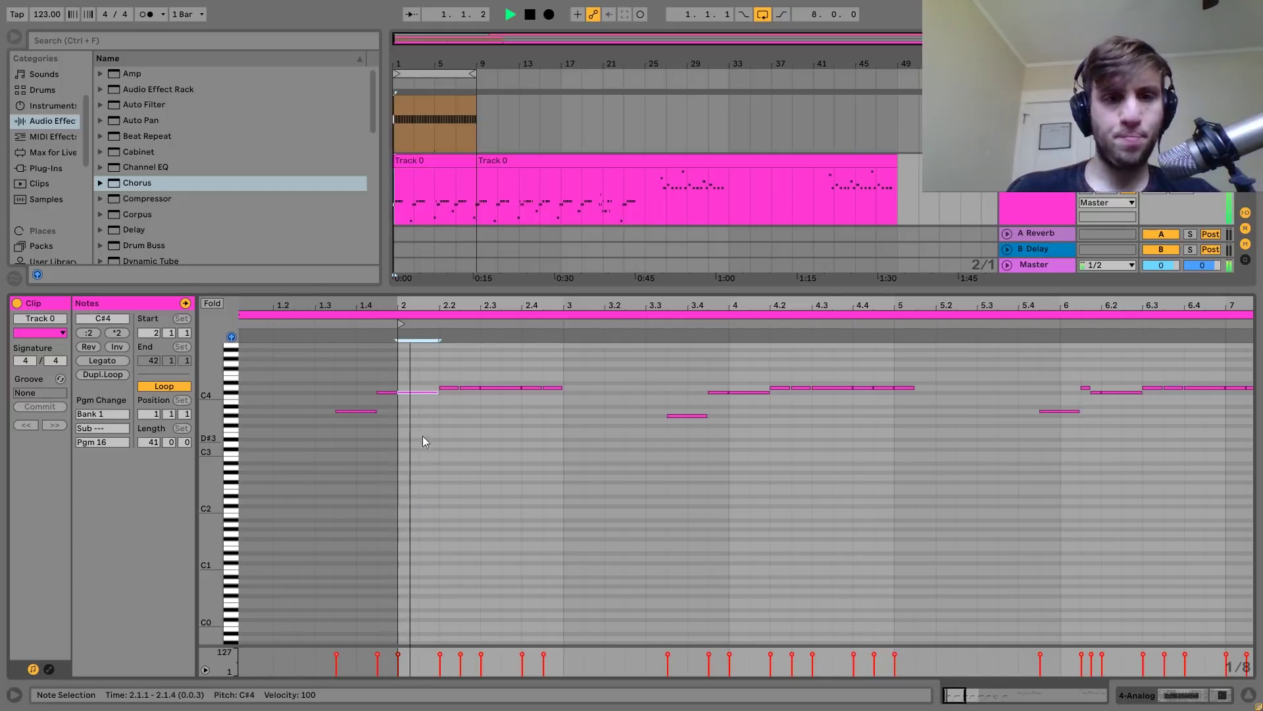
key("space")
left_click(496, 396)
left_click(496, 388)
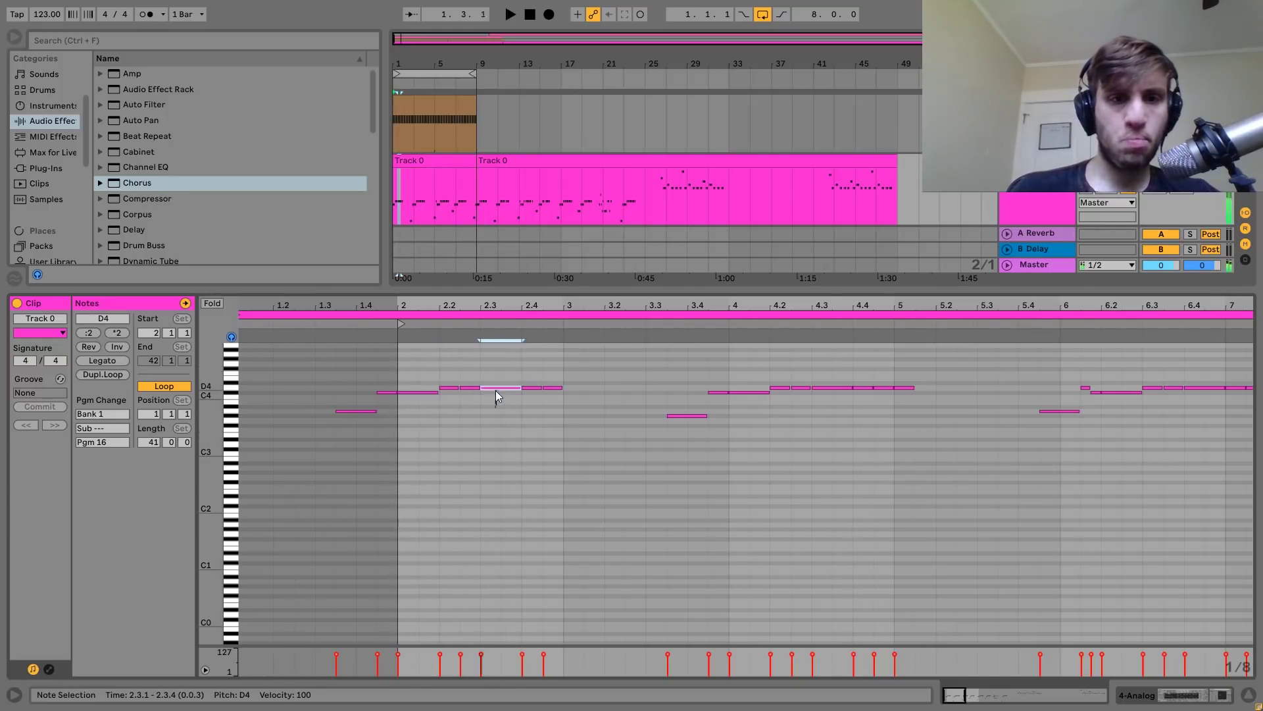
Lengthen the D4 note at 2.2.3 to end at 2.3.2, then duplicate it and shorten the copy to end at 2.3.4.
left_click(474, 376)
left_click(474, 388)
key("shift+Right")
key("shift+Right")
key("space")
key("shift+Left")
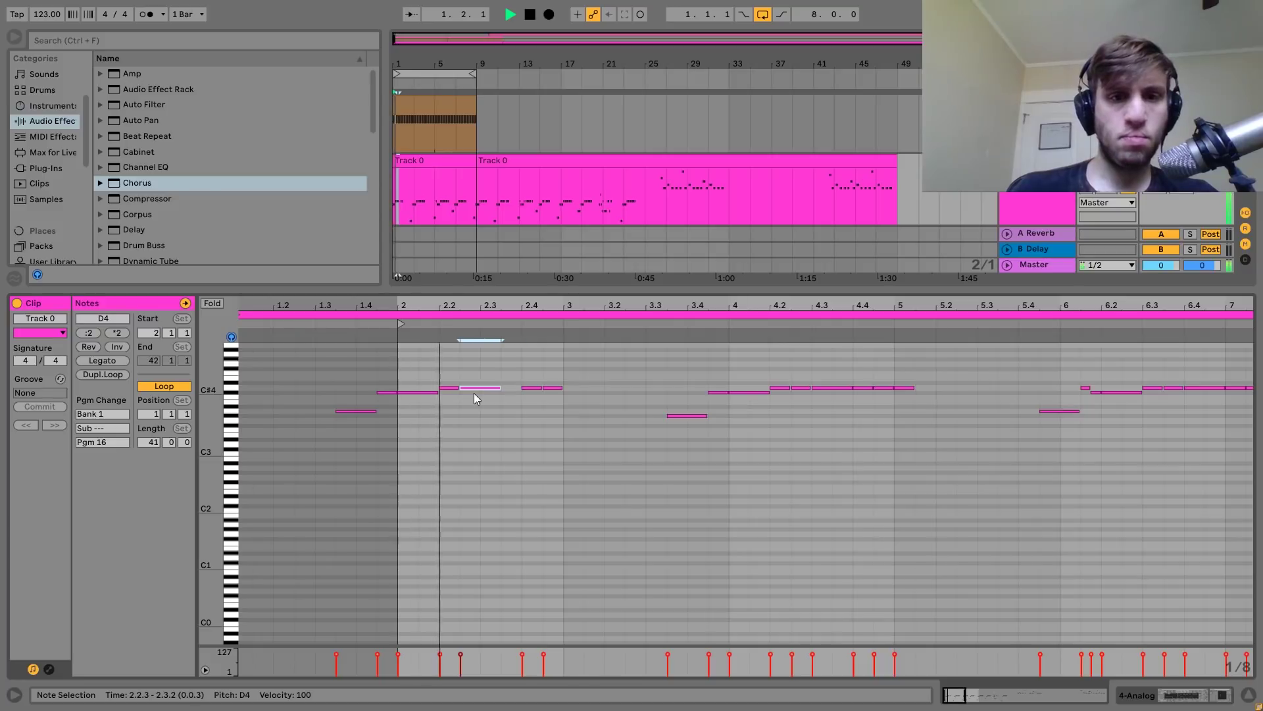
key("ctrl+d")
key("shift+Left")
key("shift+Left")
key("shift+Right")
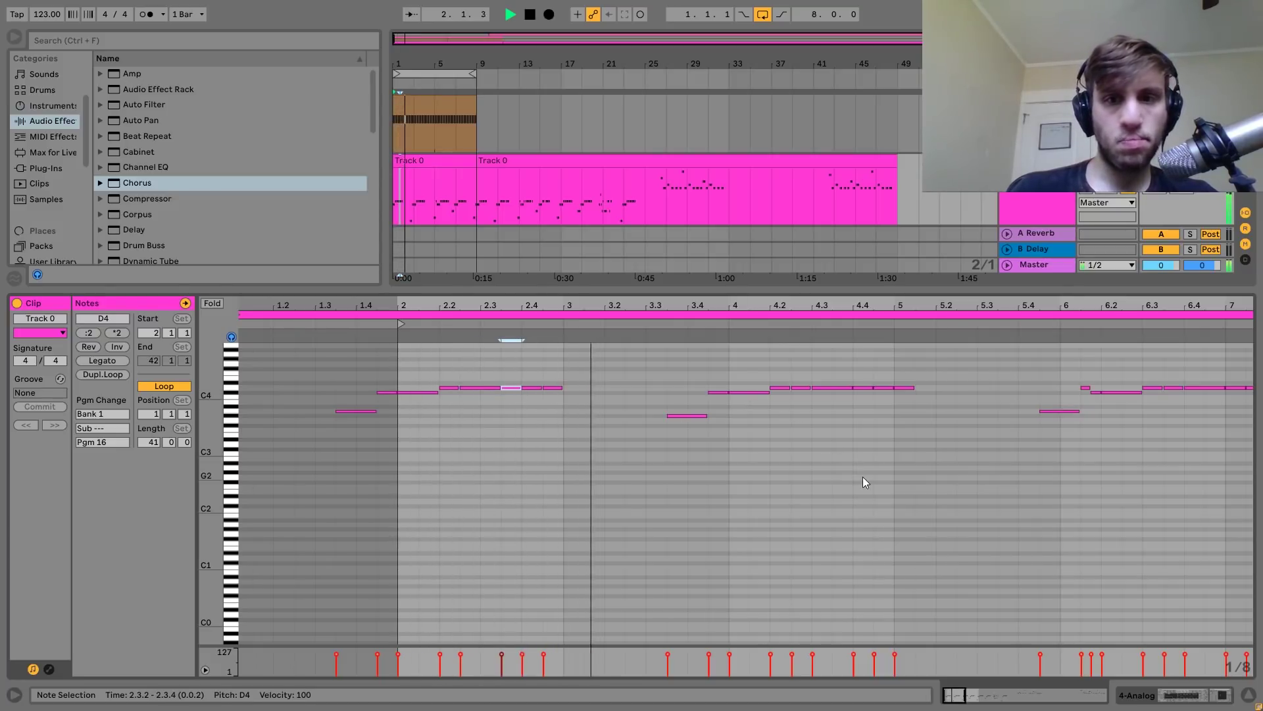
Extend the D4 note at 4.2.3 to end at 4.3.4, and make bar 6's first D4 note start at 6.1.3.
left_click(747, 389)
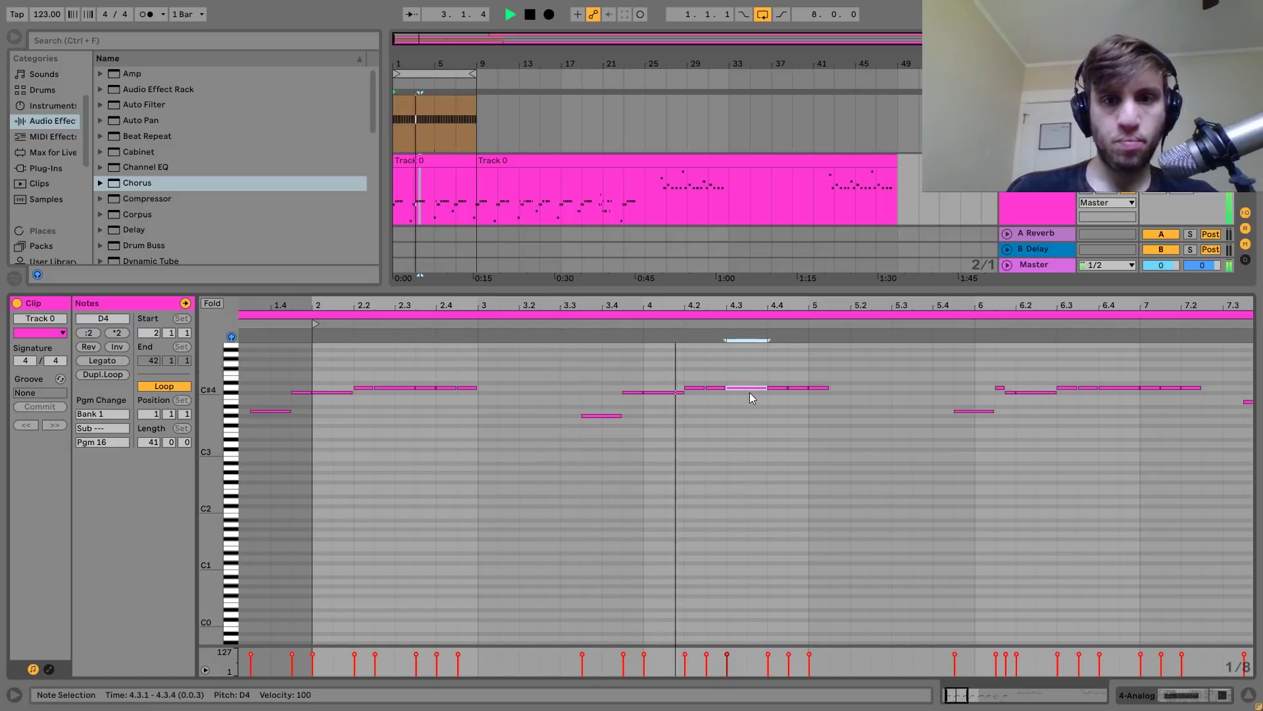
left_click(748, 393)
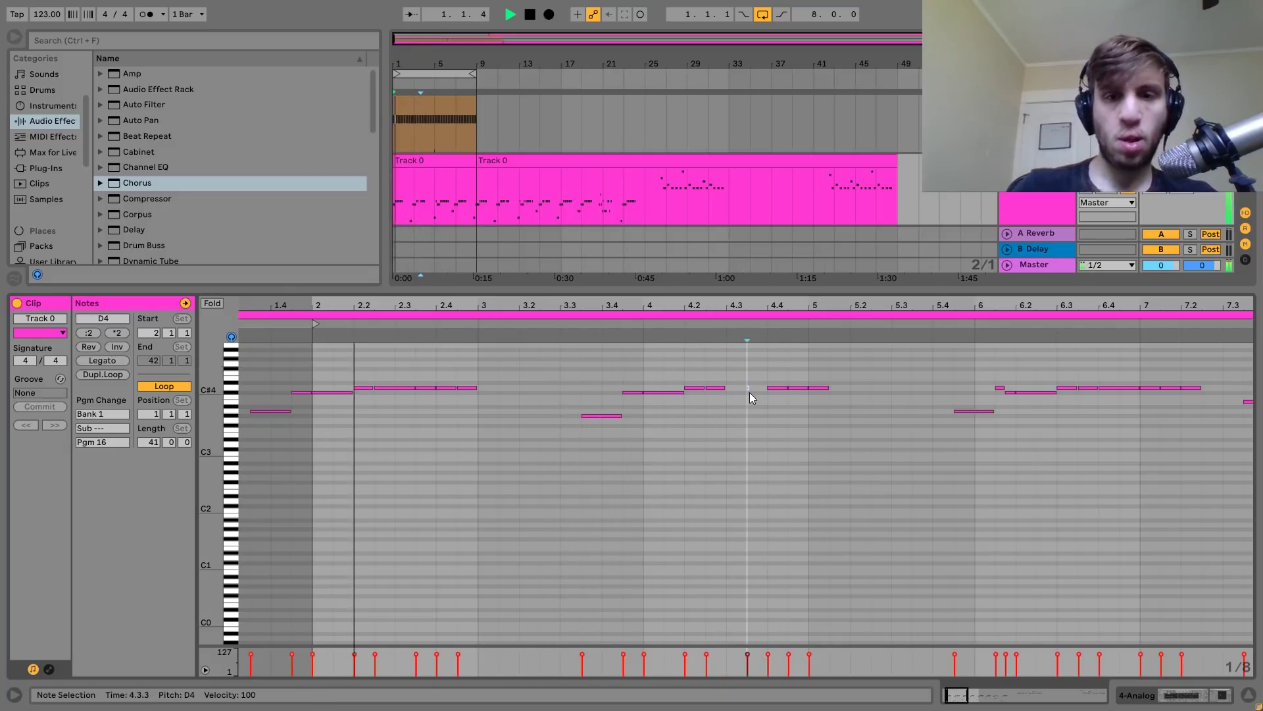
double_click(721, 389)
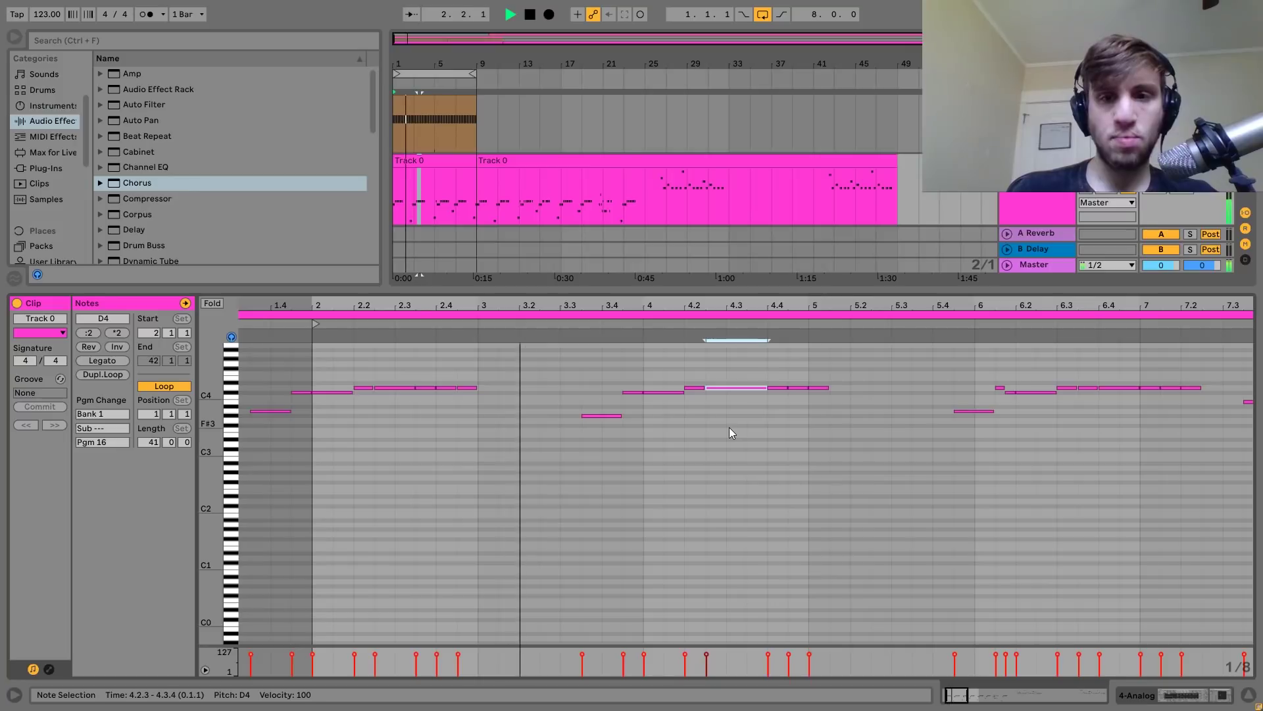
left_click(739, 388)
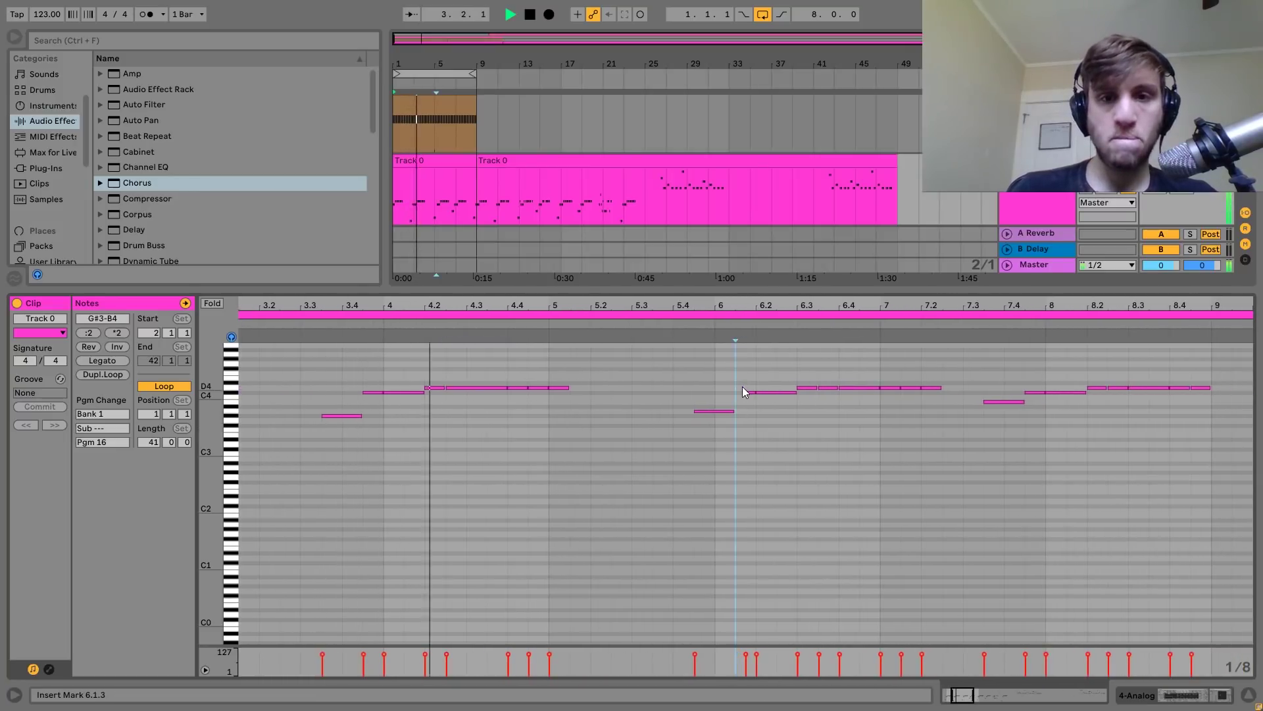
double_click(743, 389)
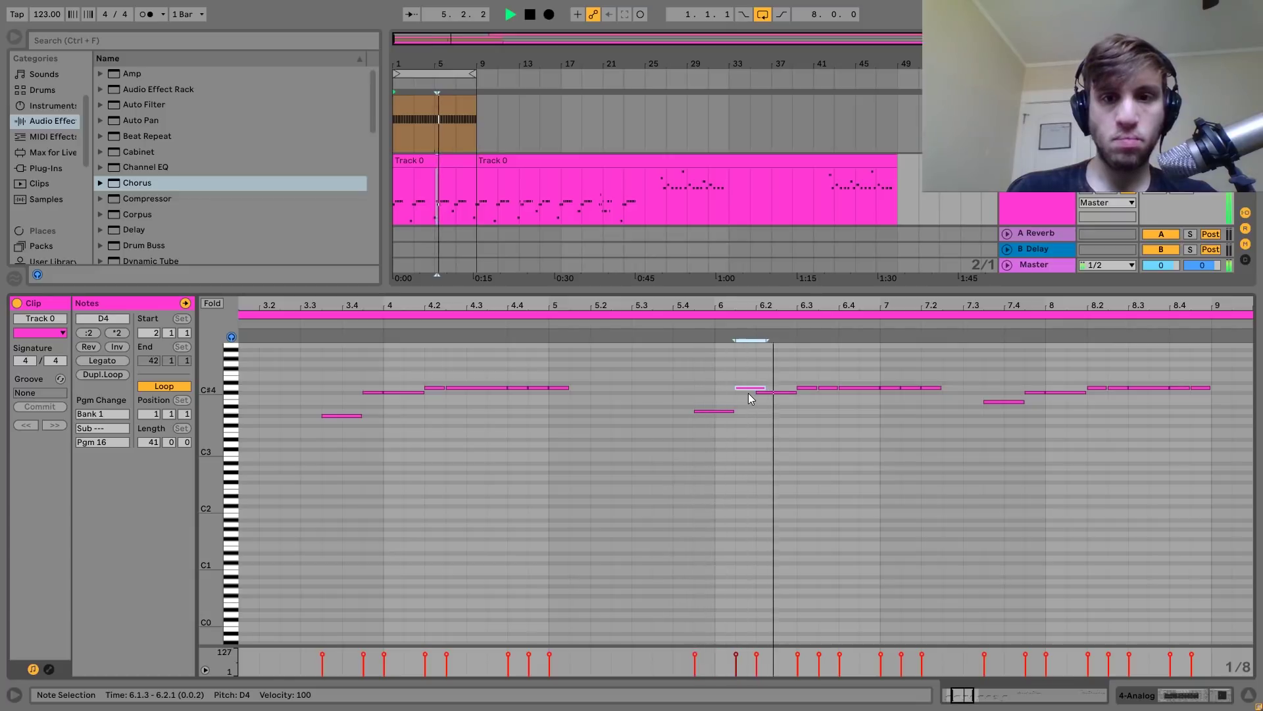
Lengthen the second D4 note of the repeated run in bar 6 and duplicate it so the copy spans 6.4.2 to 7.1.2.
left_click_drag(748, 393, 830, 411)
key("space")
key("shift+Right")
key("ctrl+d")
key("space")
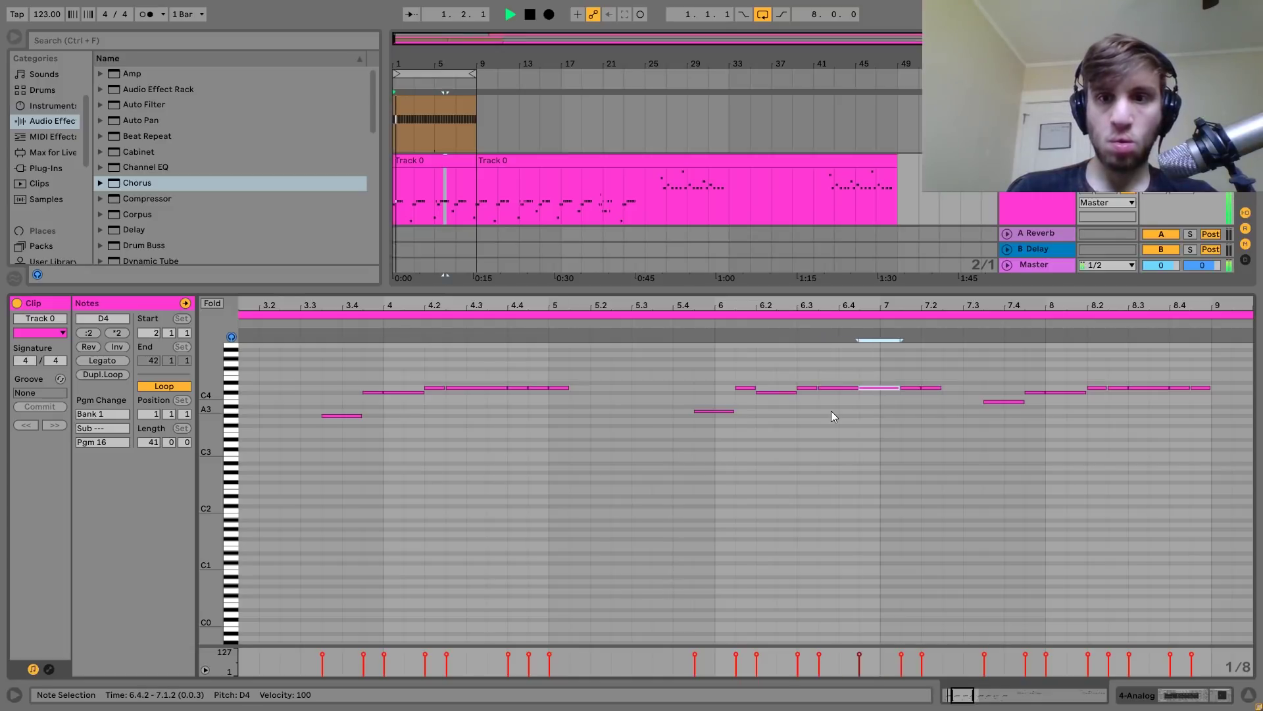
Listen to the edited melody with the bass and kick, and return to the melody track's device chain.
left_click(809, 321)
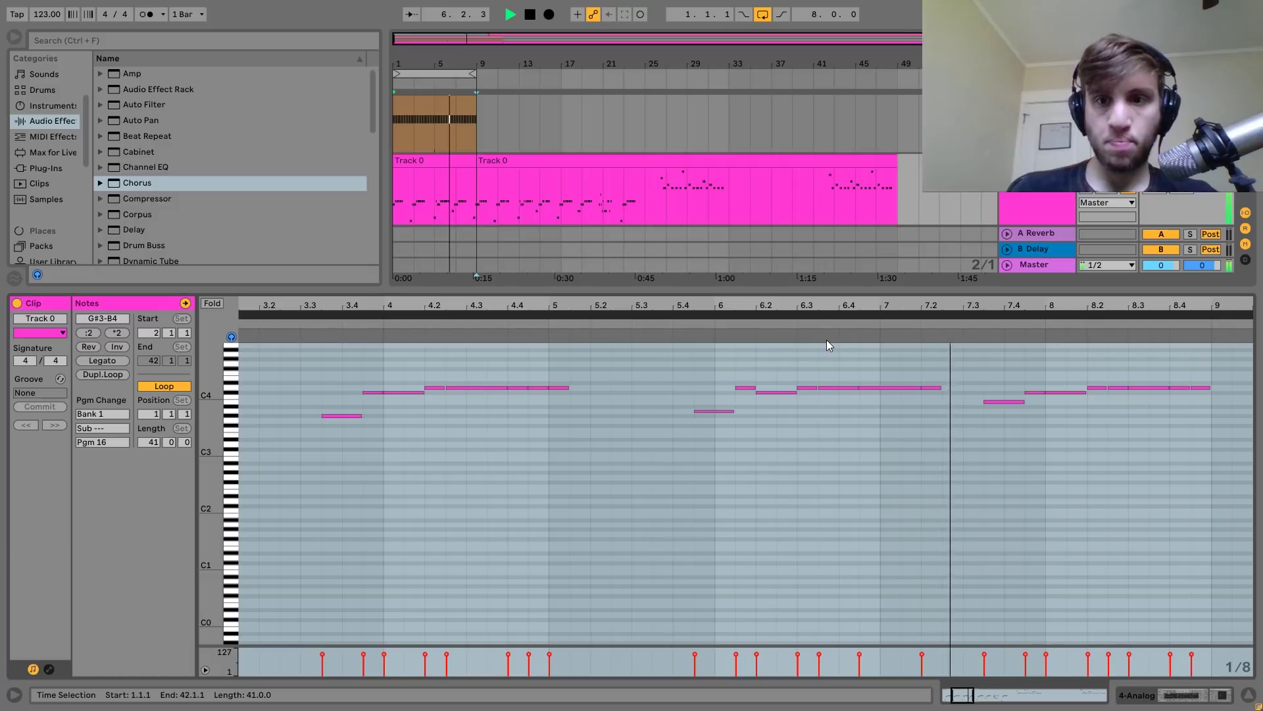
left_click(913, 371)
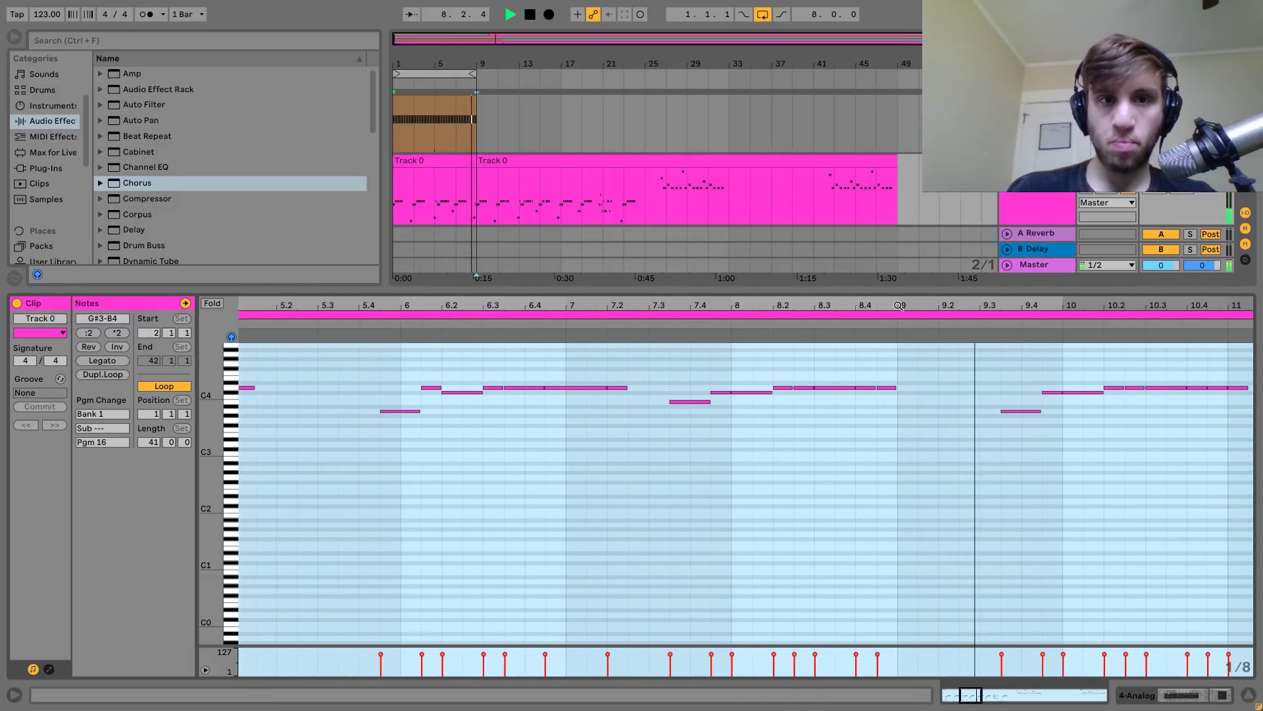
double_click(1035, 162)
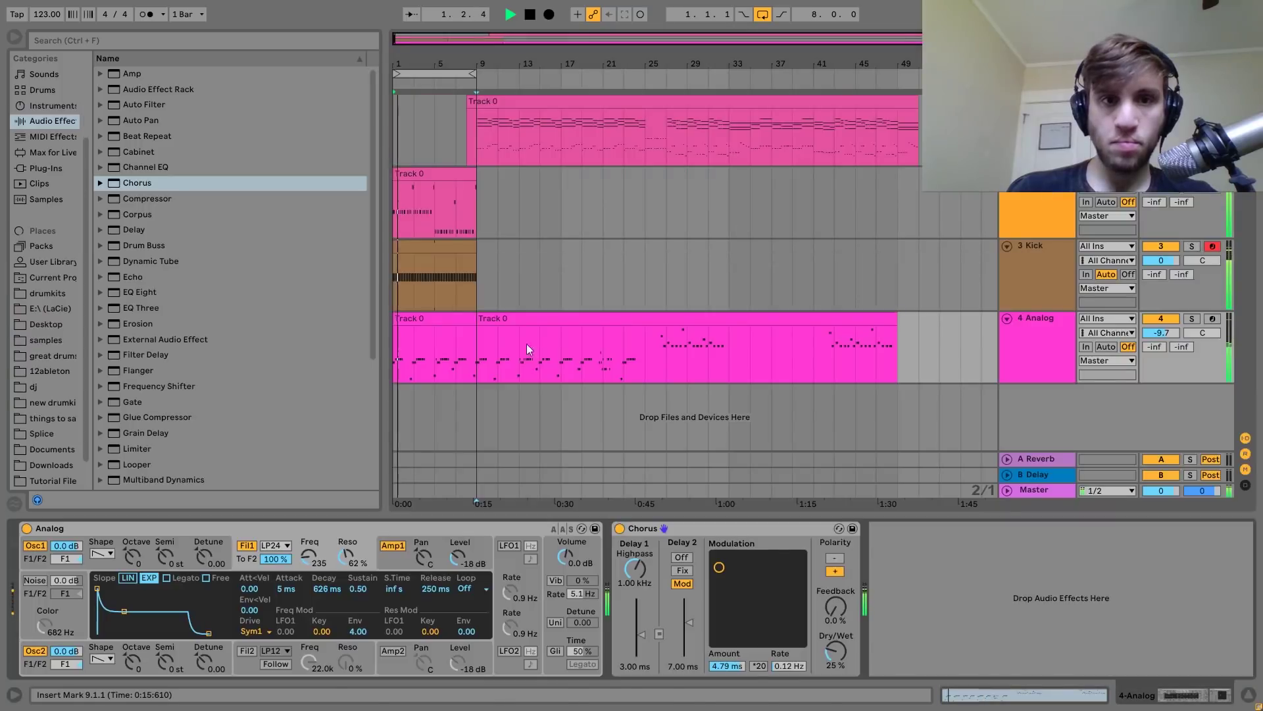
left_click(442, 321)
key("space")
key("space")
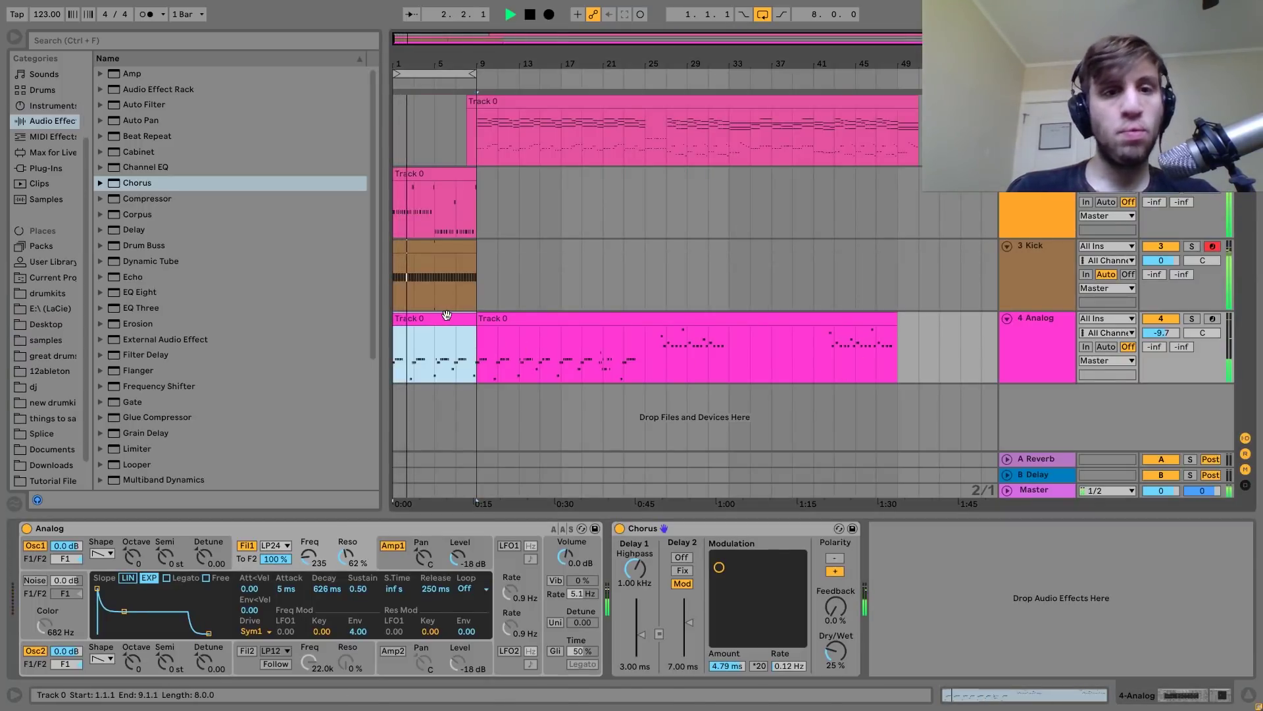
Add an Echo after the Chorus on the melody track, adjust its Feedback and set its Dry/Wet to 30%.
key("space")
left_click_drag(132, 277, 808, 548)
mouse_move(900, 653)
left_mouse_down()
mouse_move(899, 612)
mouse_move(900, 670)
left_mouse_up()
key("space")
mouse_move(1223, 652)
left_mouse_down()
mouse_move(1223, 686)
mouse_move(1225, 672)
left_mouse_up()
scroll(171, 444, "down", 5)
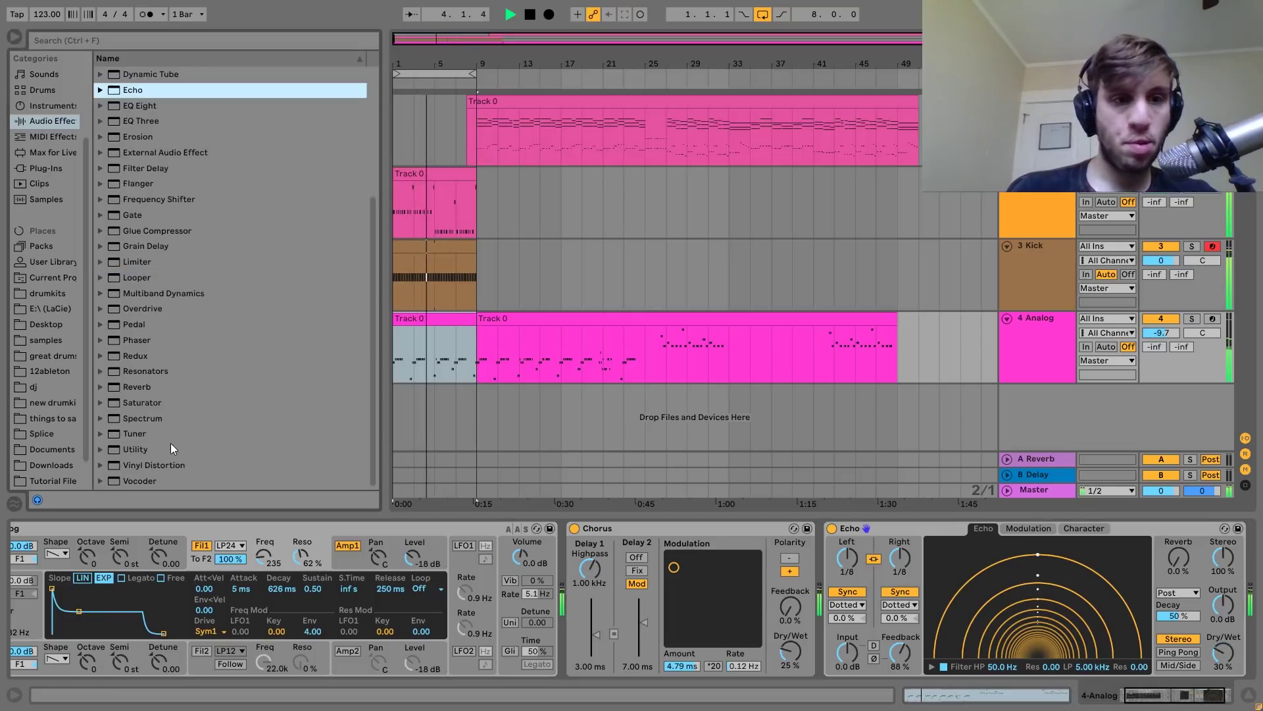
Add a Reverb with 1.60 s decay and 33% Dry/Wet, followed by a Drum Buss with 4.7% Crunch, to the melody track.
double_click(136, 387)
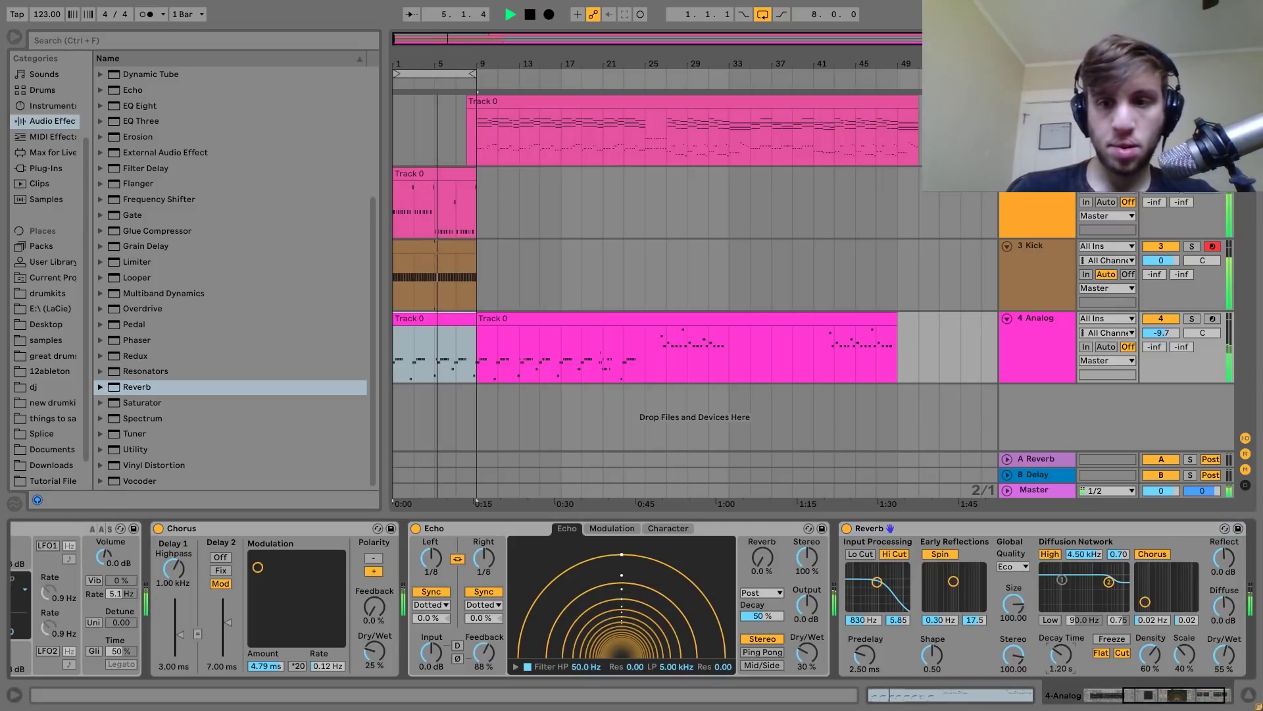
left_click_drag(1215, 639, 1215, 661)
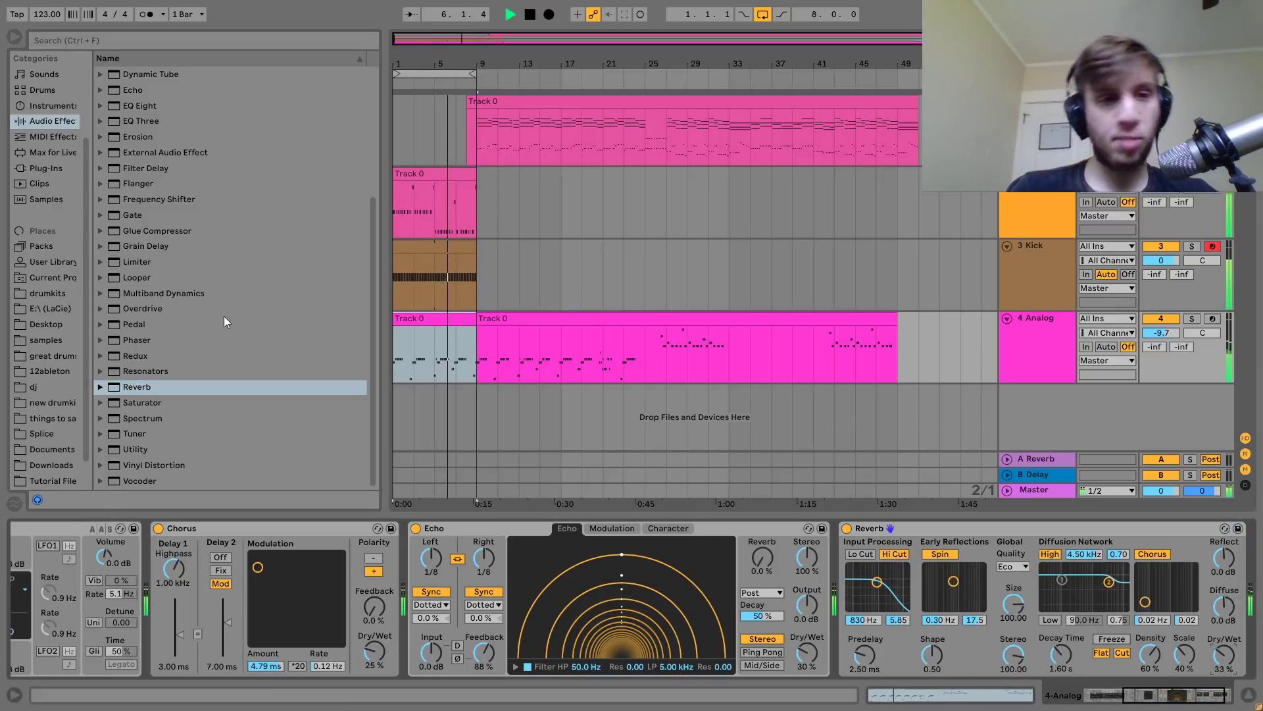
scroll(228, 315, "up", 5)
double_click(136, 246)
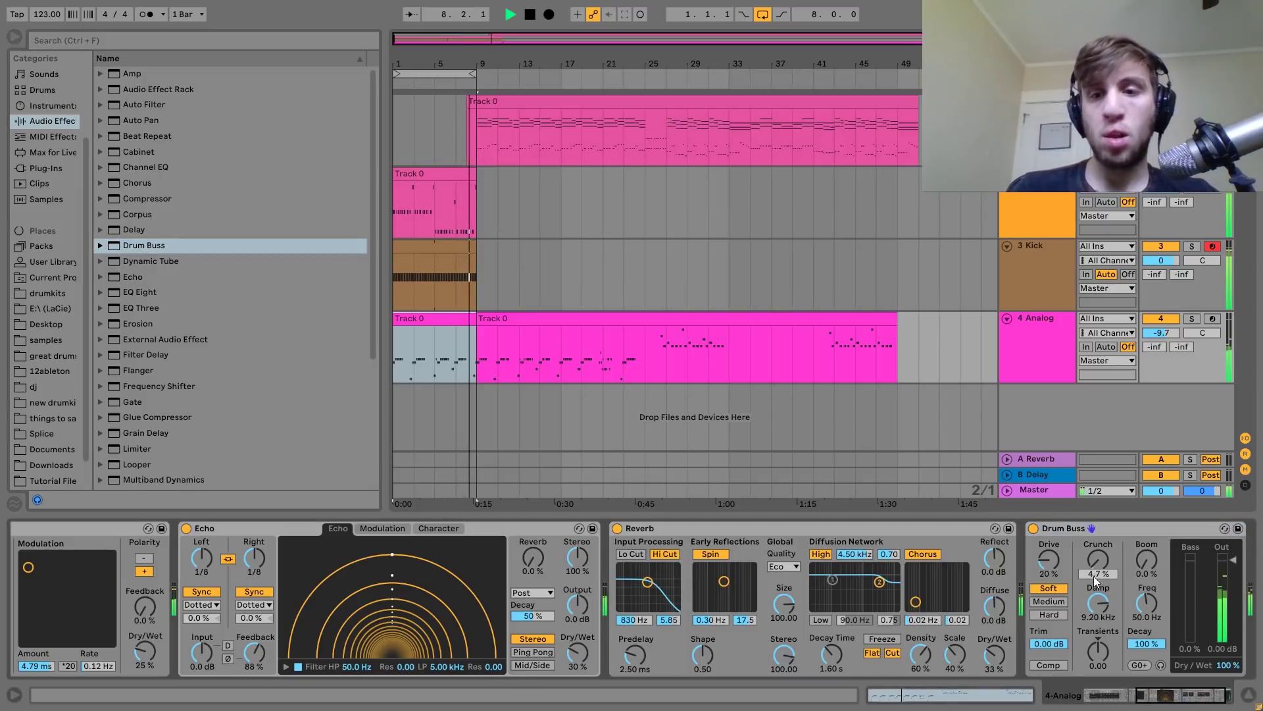
left_click_drag(1098, 608, 1098, 576)
key("space")
Copy the bass track's sidechain Compressor to the end of the melody chain and set the melody track's volume to -11.4 dB.
left_click(1037, 204)
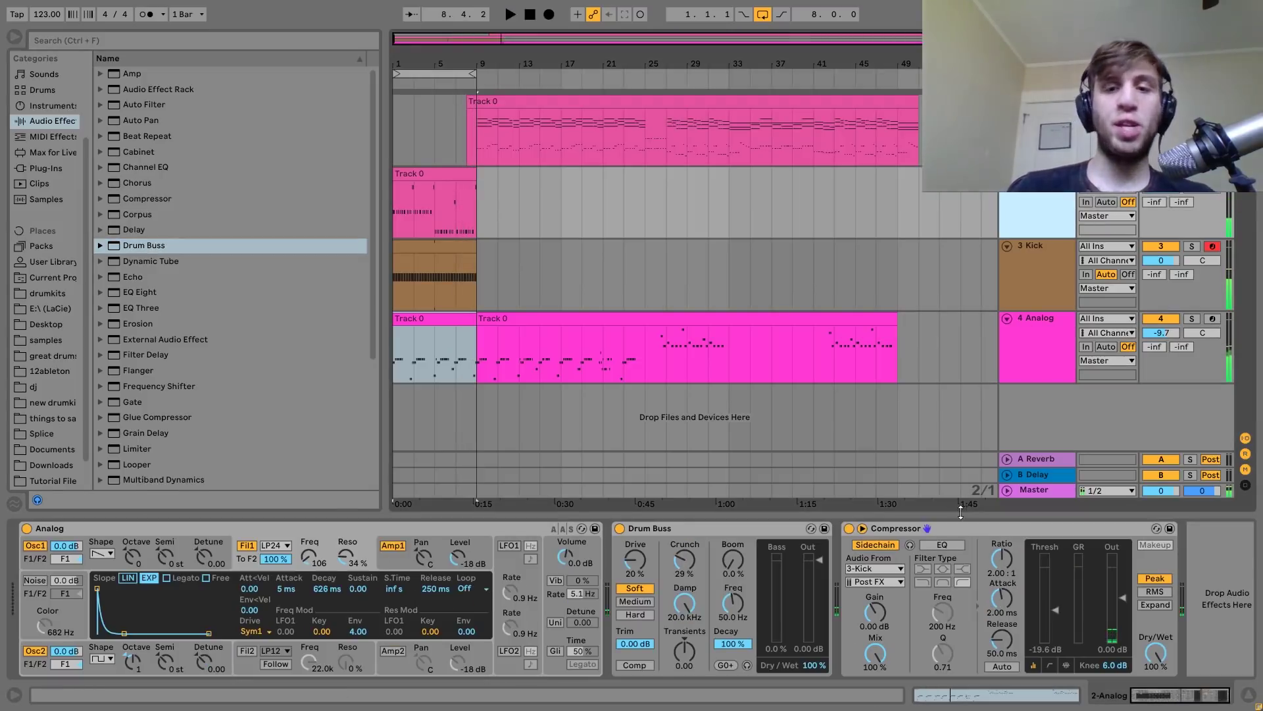
left_click_drag(923, 528, 934, 509)
left_click(1040, 324)
key("space")
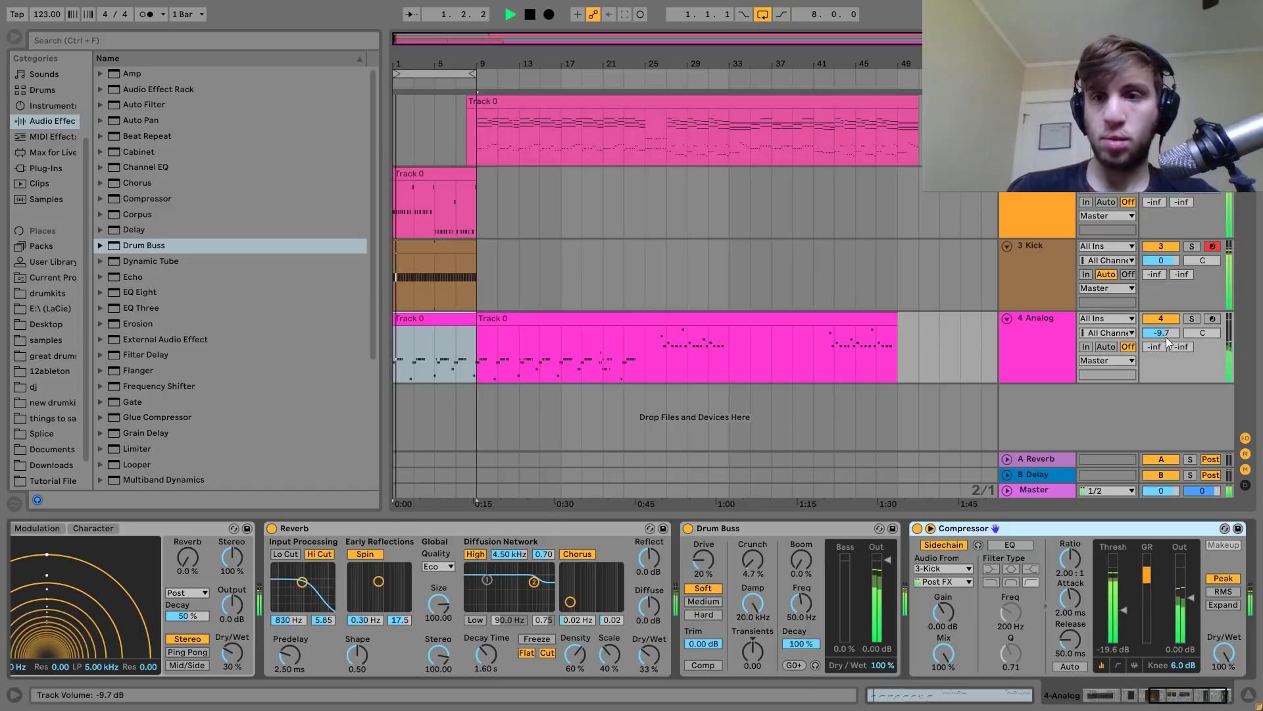
Listen to the sidechained melody while examining the notes in its first clip, and return to the track's device chain.
left_click(463, 318)
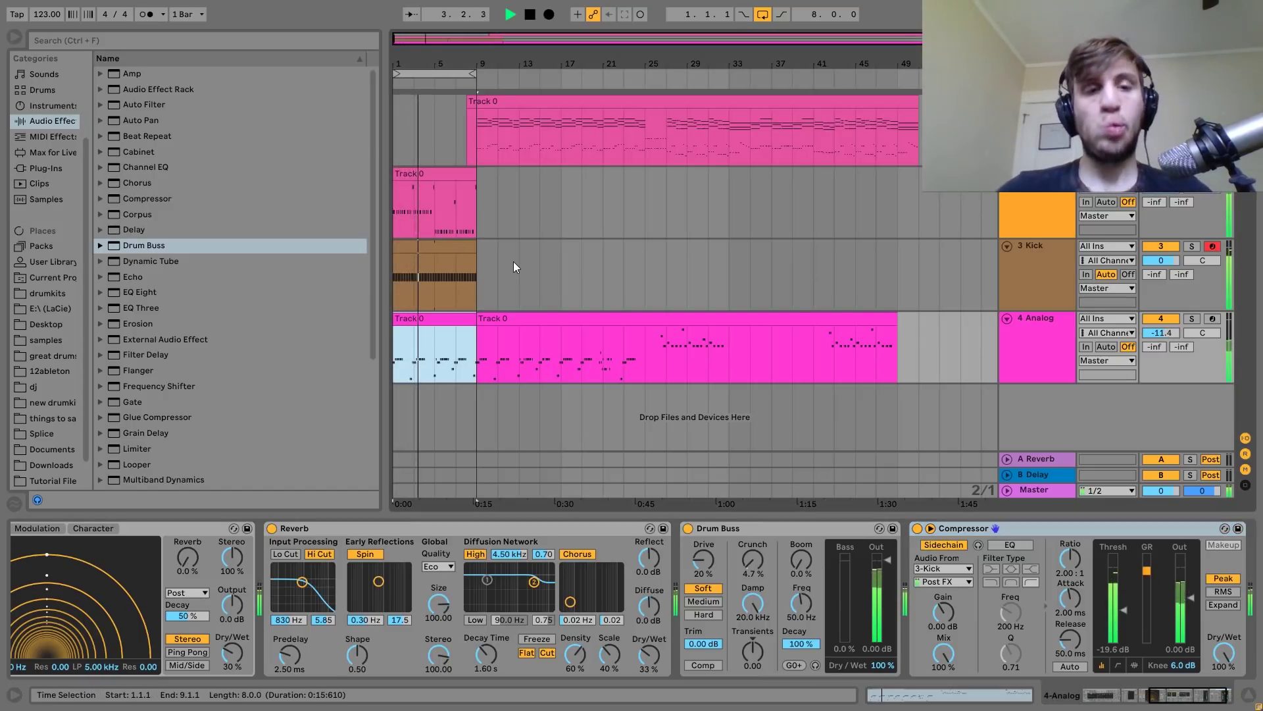
double_click(450, 318)
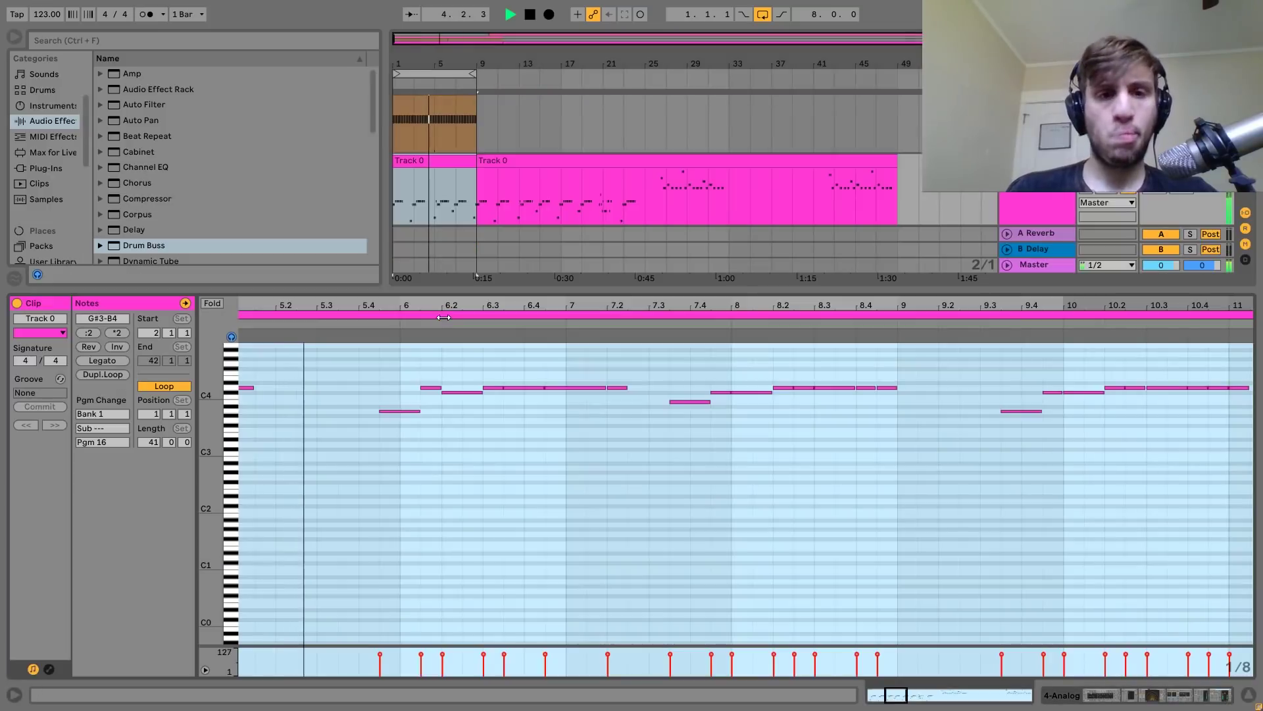
left_click_drag(366, 307, 365, 303)
key("space")
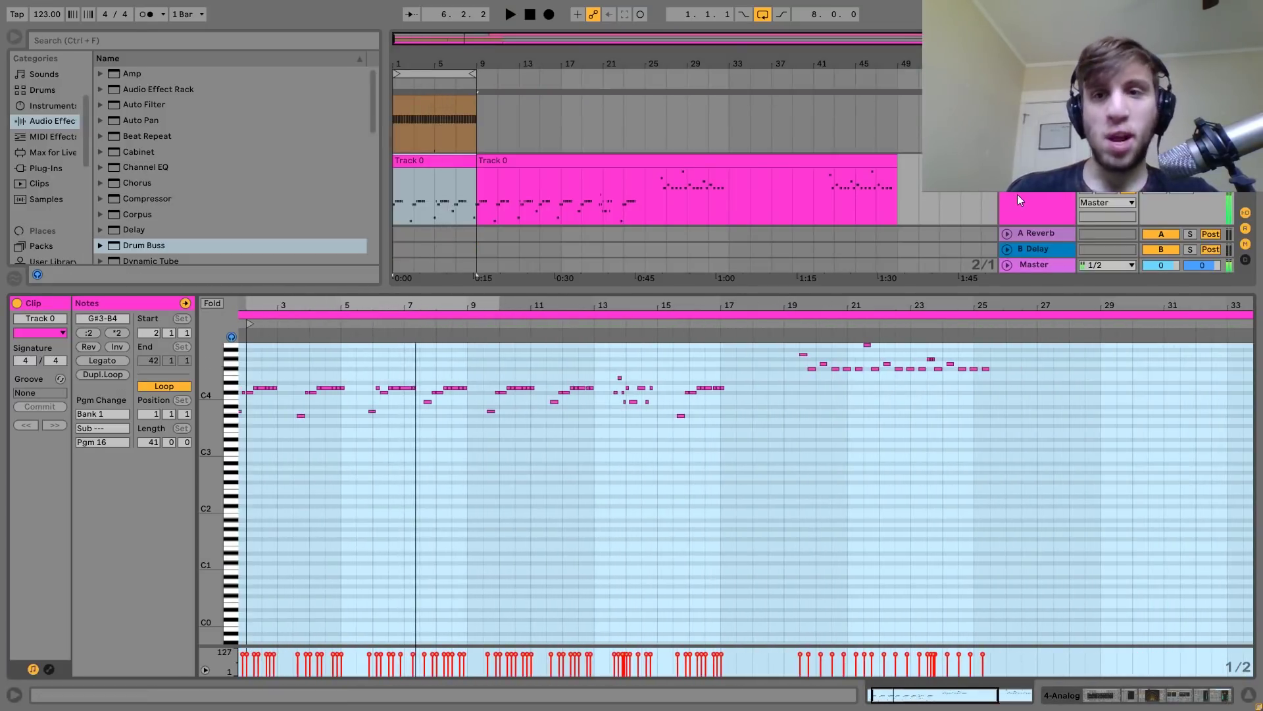
left_click(1017, 195)
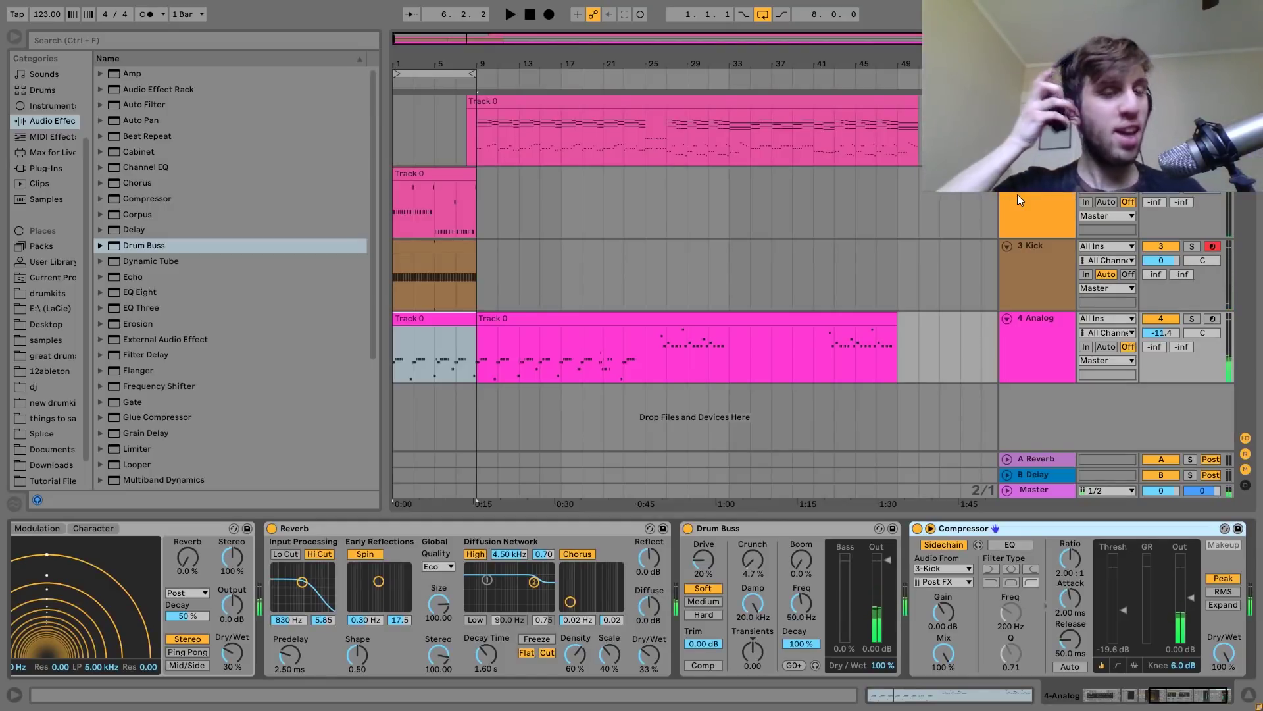
Insert a MIDI track below the Grand Piano track and copy bar 9 of the piano clip onto it at 8.1.1.
left_click(1028, 119)
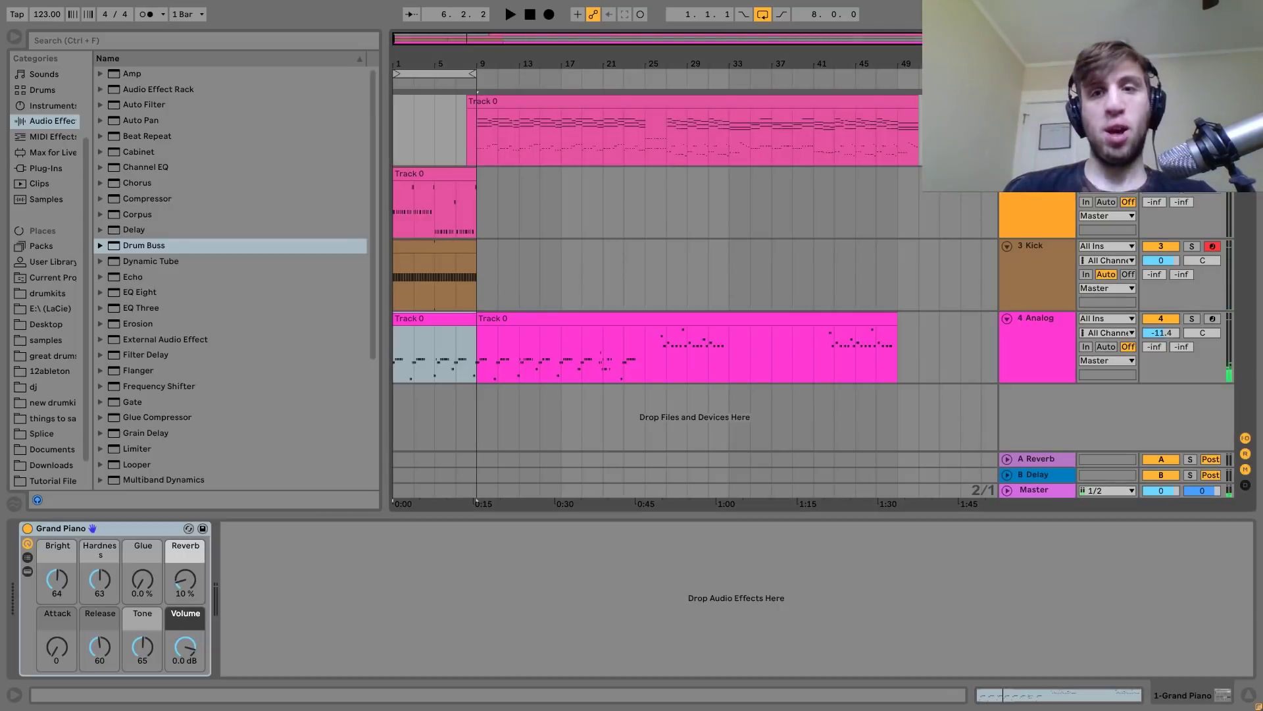
key("ctrl+shift+t")
left_click_drag(482, 59, 483, 125)
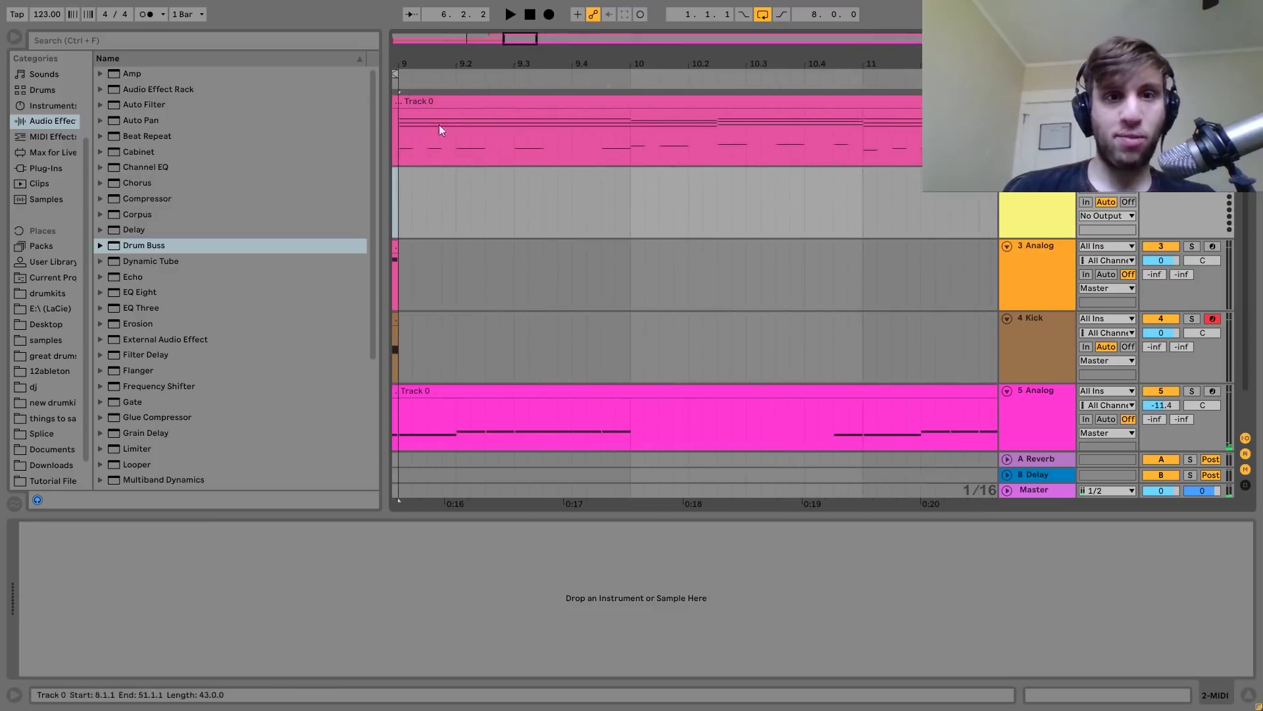
scroll(416, 158, "left", 3)
scroll(415, 158, "left", 1)
left_click_drag(615, 114, 595, 190)
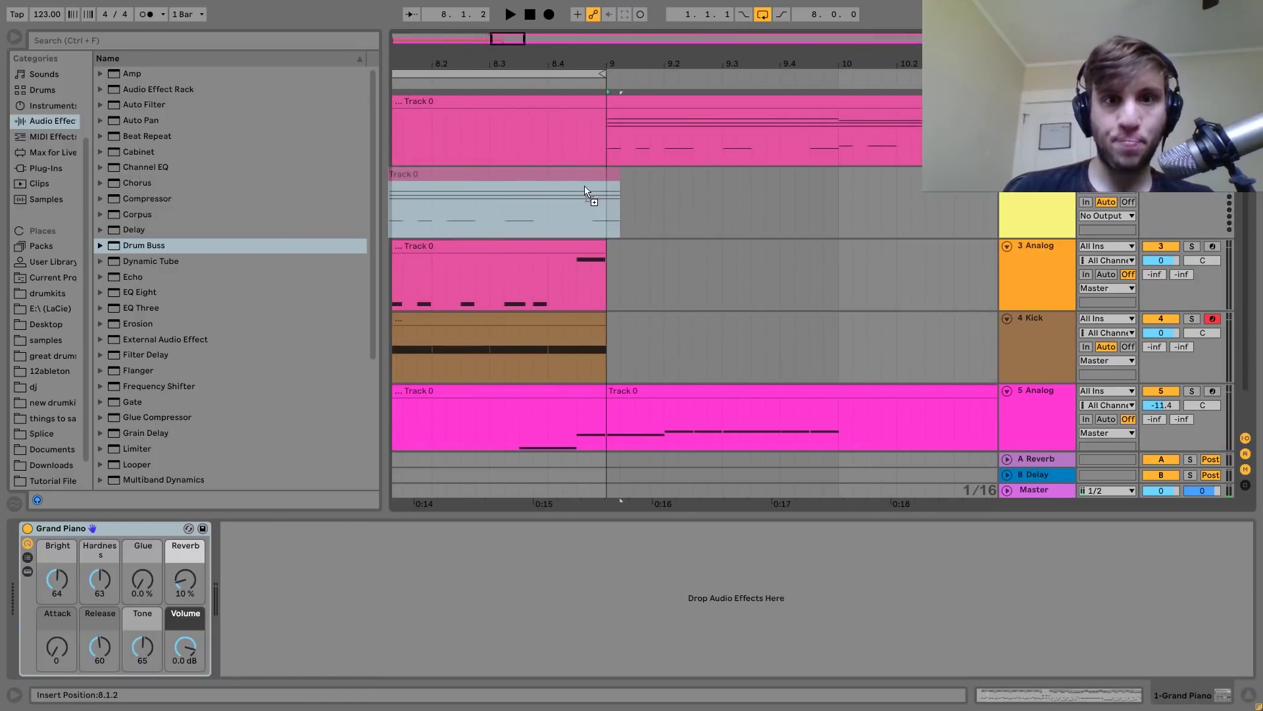
Move the copied one-bar chord clip to 1.1.1 and consolidate bars 1 to 8 into one clip.
key("minus")
key("minus")
key("minus")
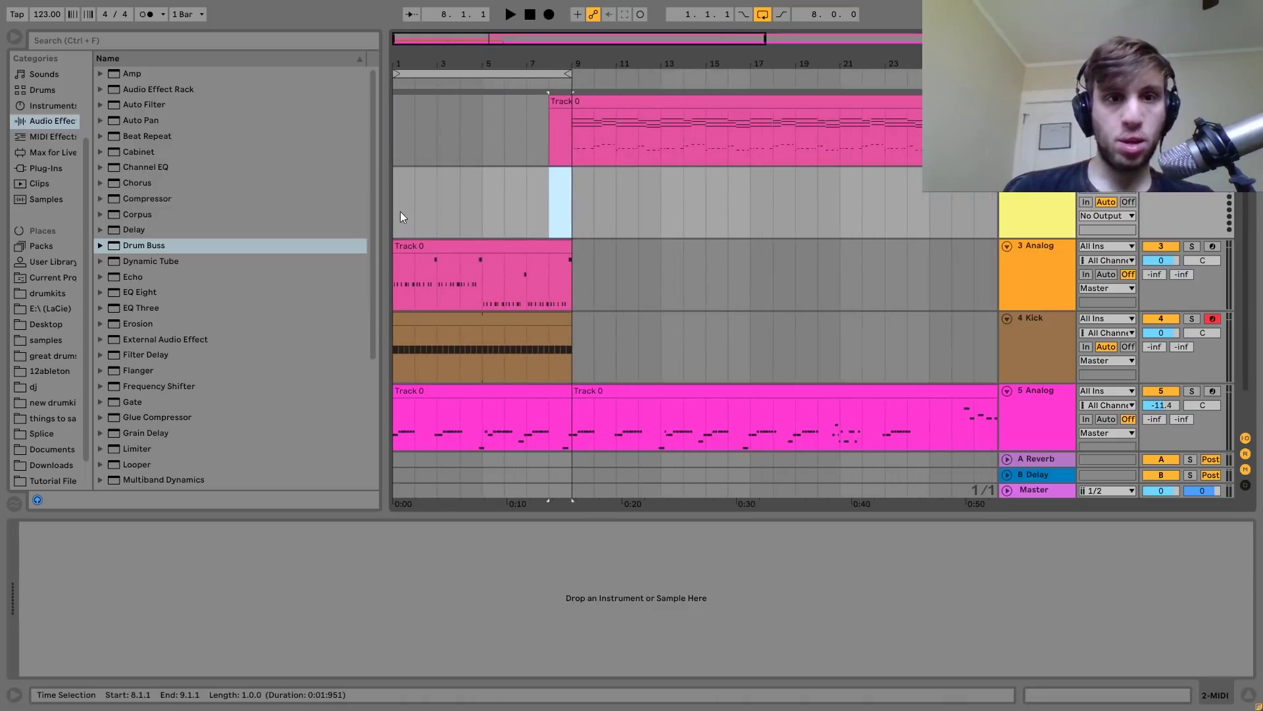
left_click(397, 207)
key("ctrl+v")
left_click(576, 199, "shift")
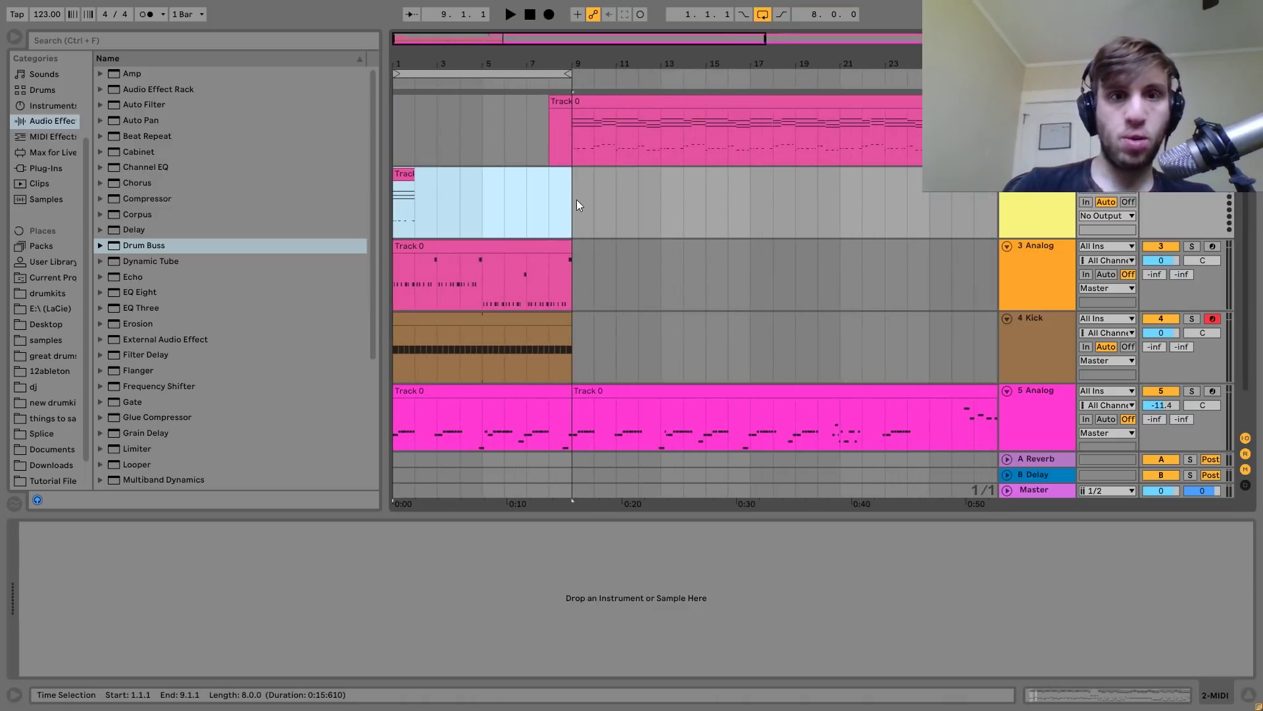
key("ctrl+j")
Delete the low bass notes from the chord clip and extend the D3, F#3 and B3 notes across all eight bars with Legato.
double_click(521, 184)
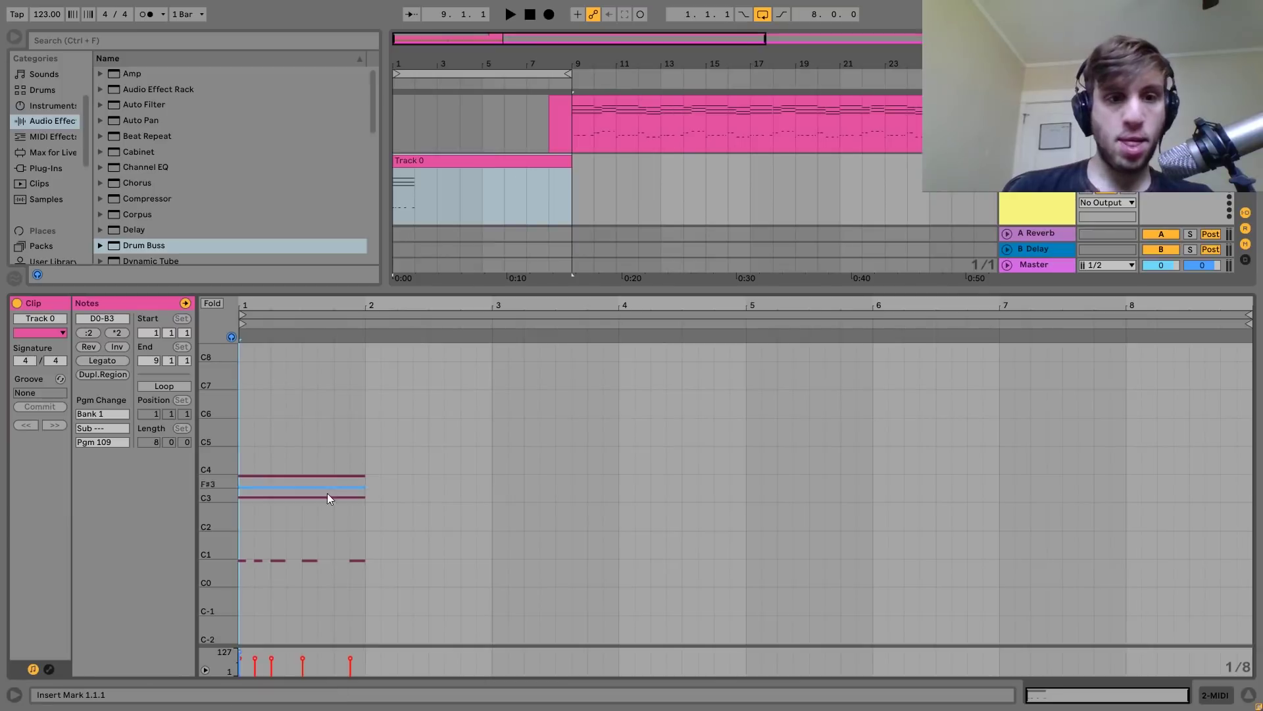
left_click_drag(244, 536, 625, 677)
key("Delete")
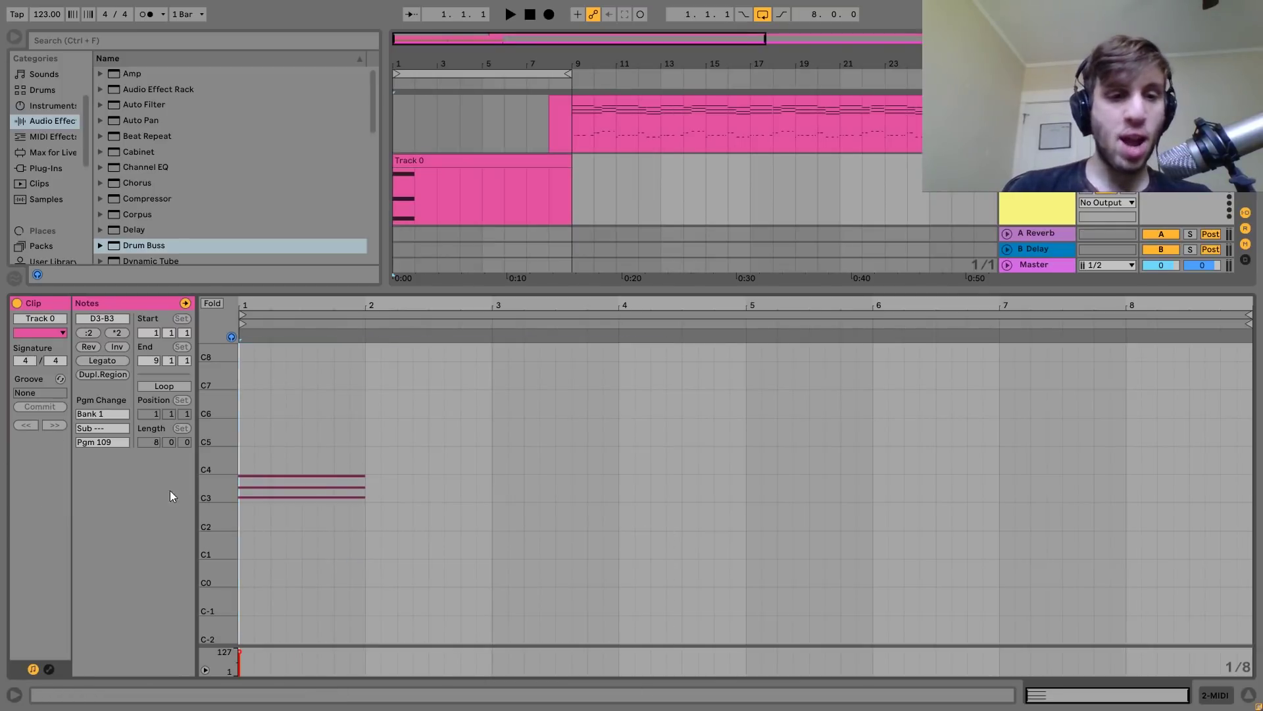
left_click_drag(212, 498, 345, 490)
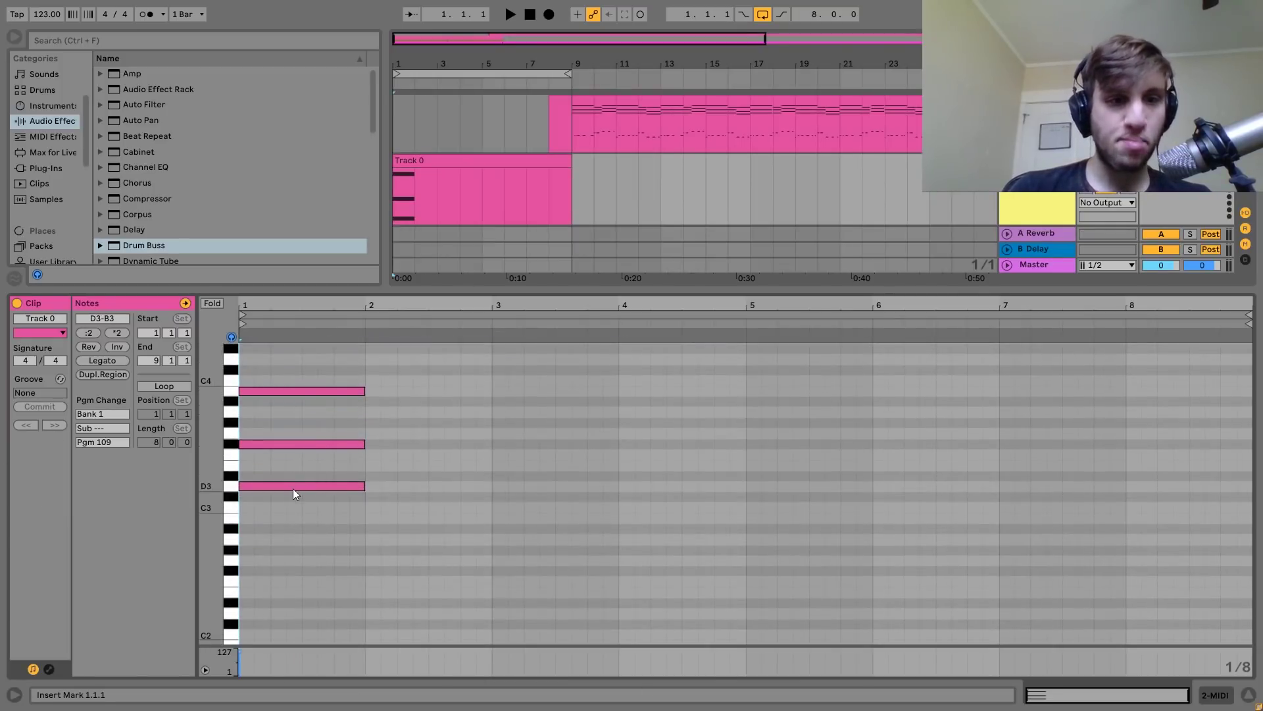
key("ctrl+a")
left_click(103, 359)
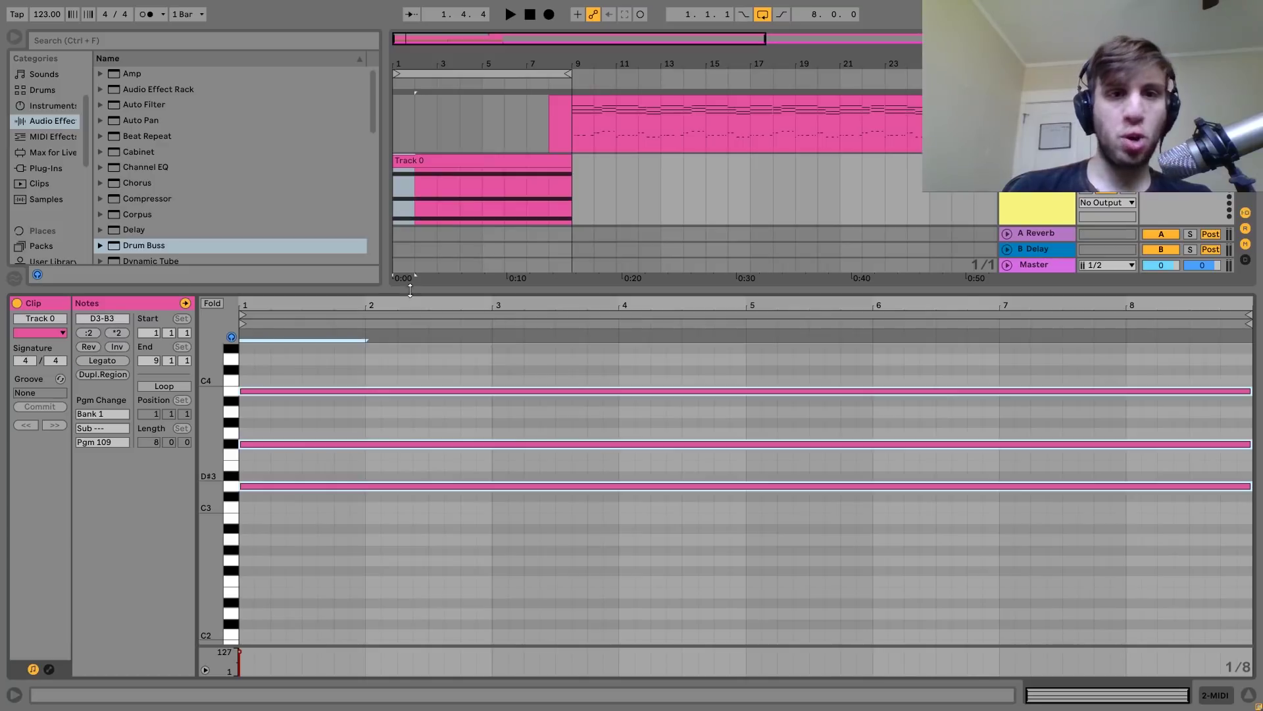
Load the Operator instrument on the new chord track and listen to it with the other parts.
left_click(1046, 197)
left_click(45, 105)
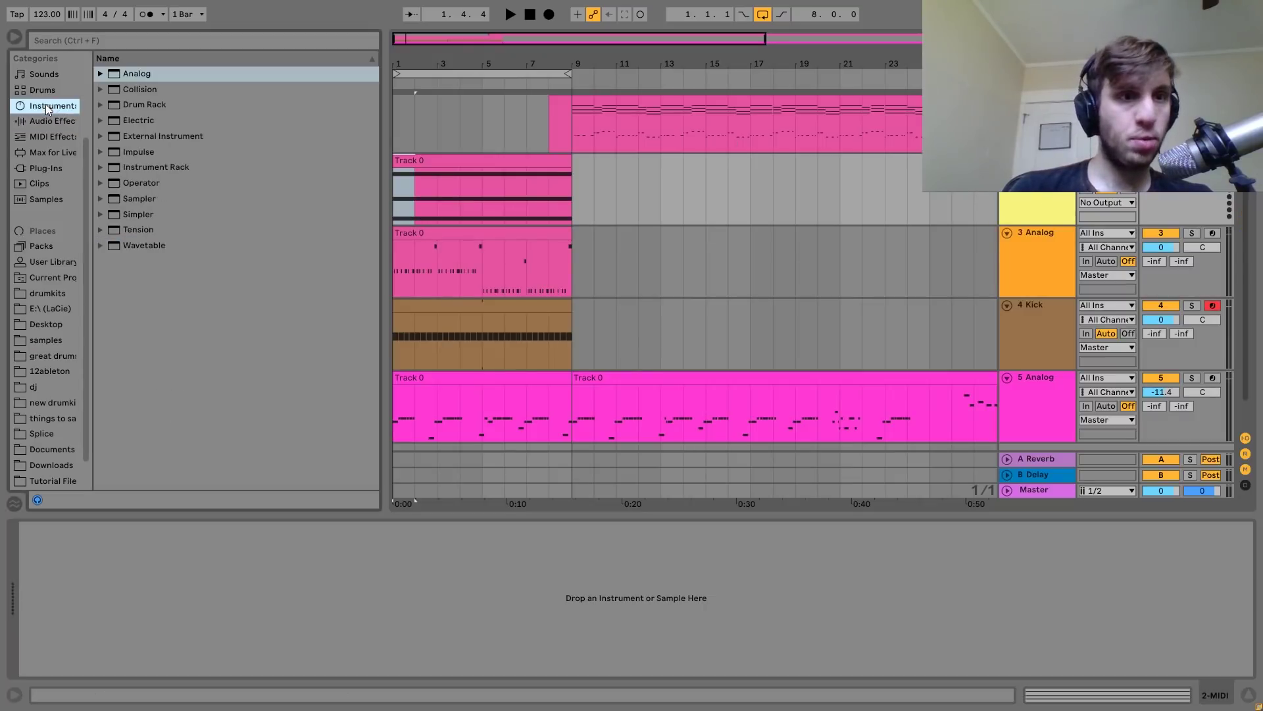
left_click(139, 76)
double_click(134, 182)
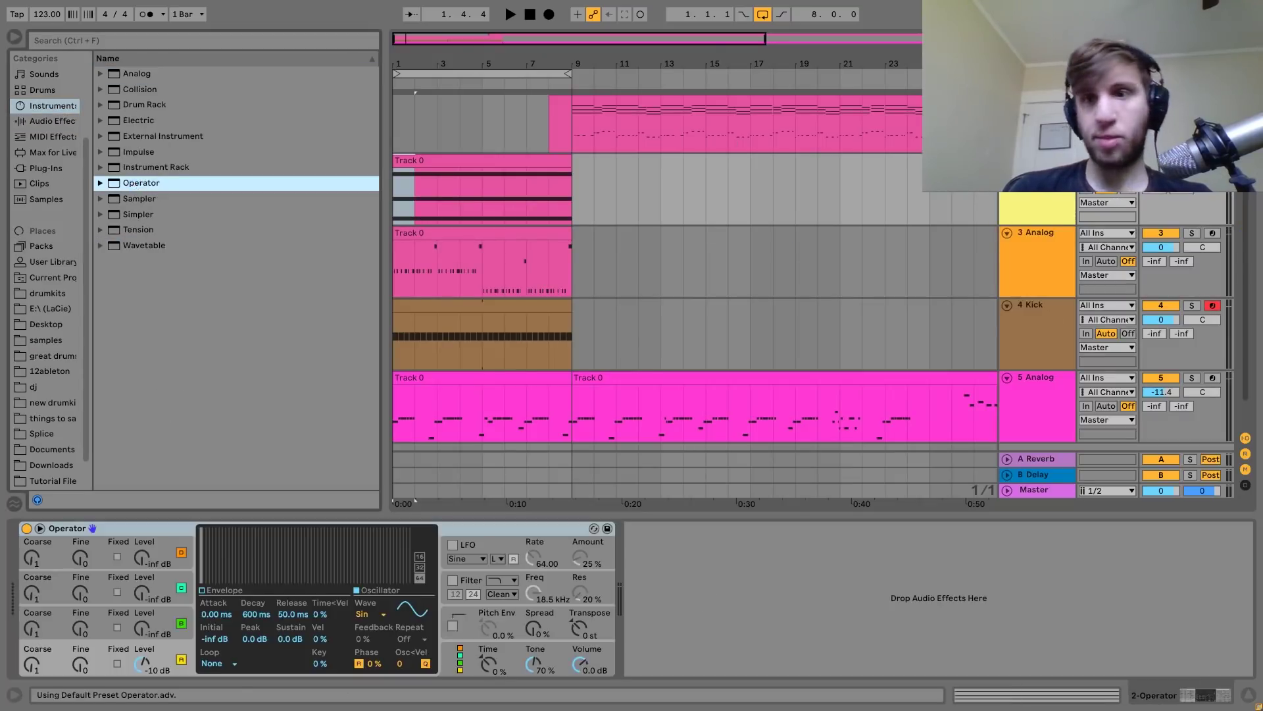
key("space")
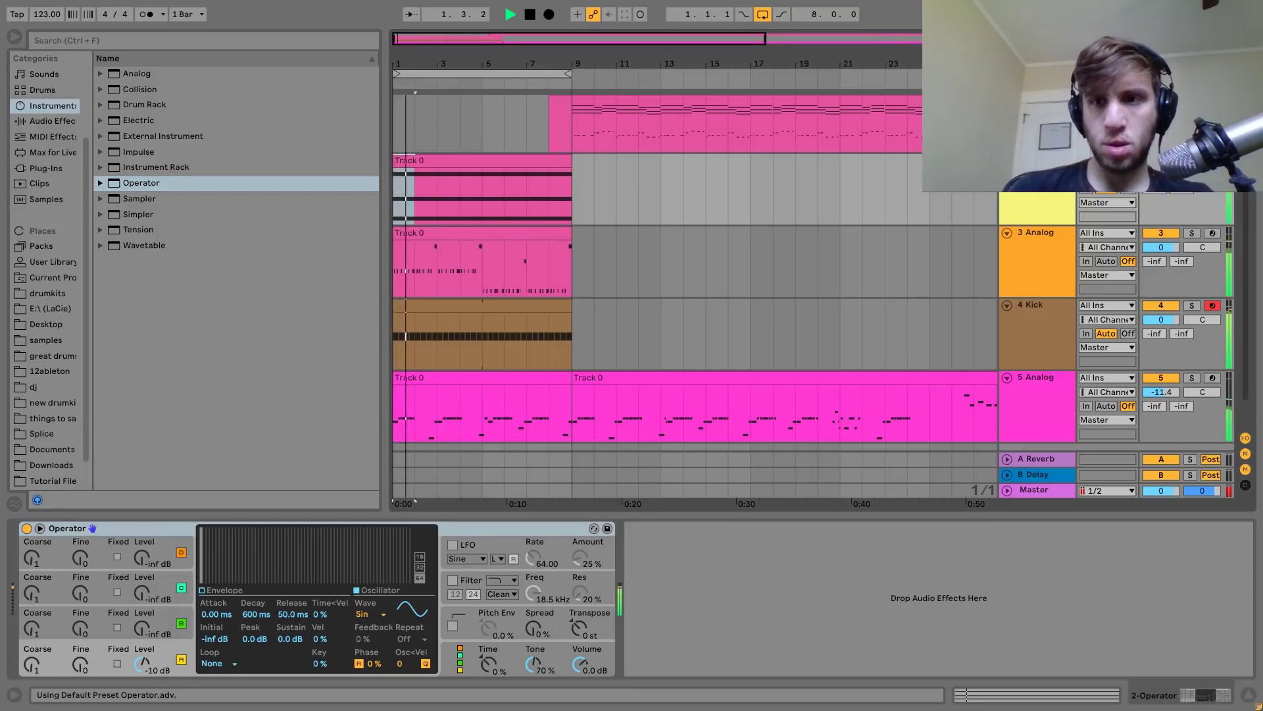
key("space")
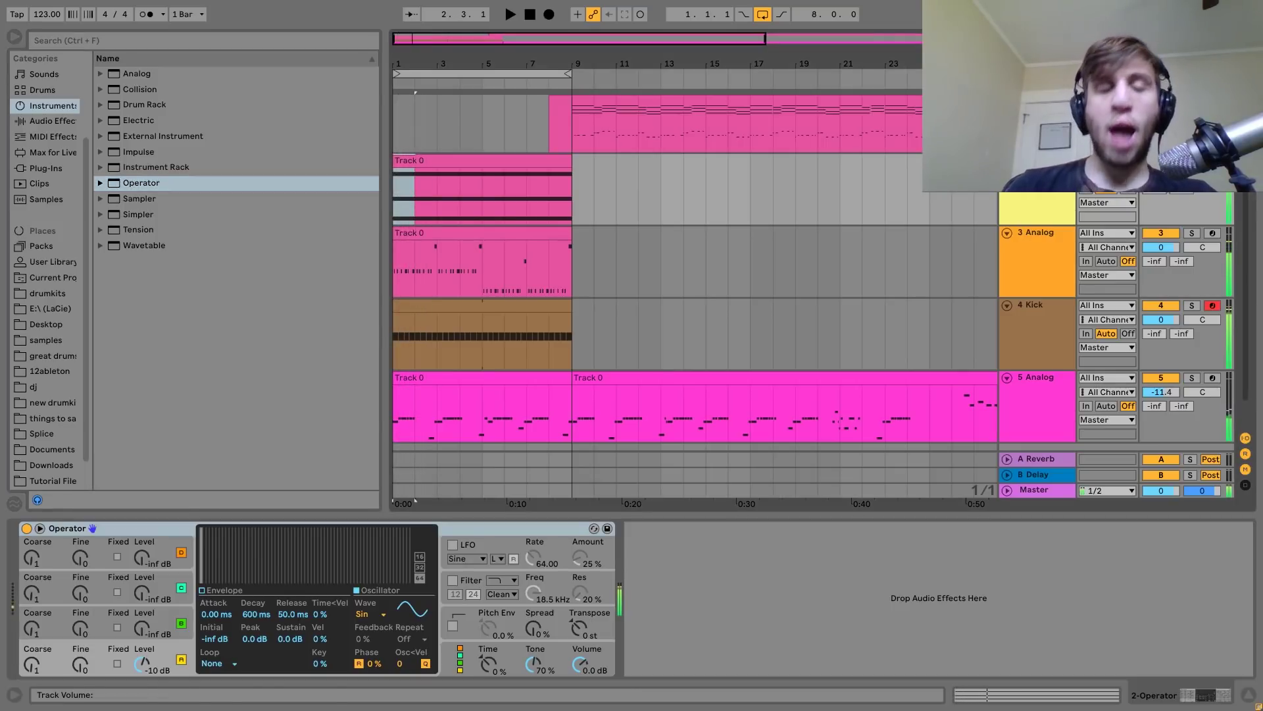
Play the chord clip with its notes open and examine the F#3 and B3 notes individually.
left_click(508, 161)
double_click(508, 161)
key("space")
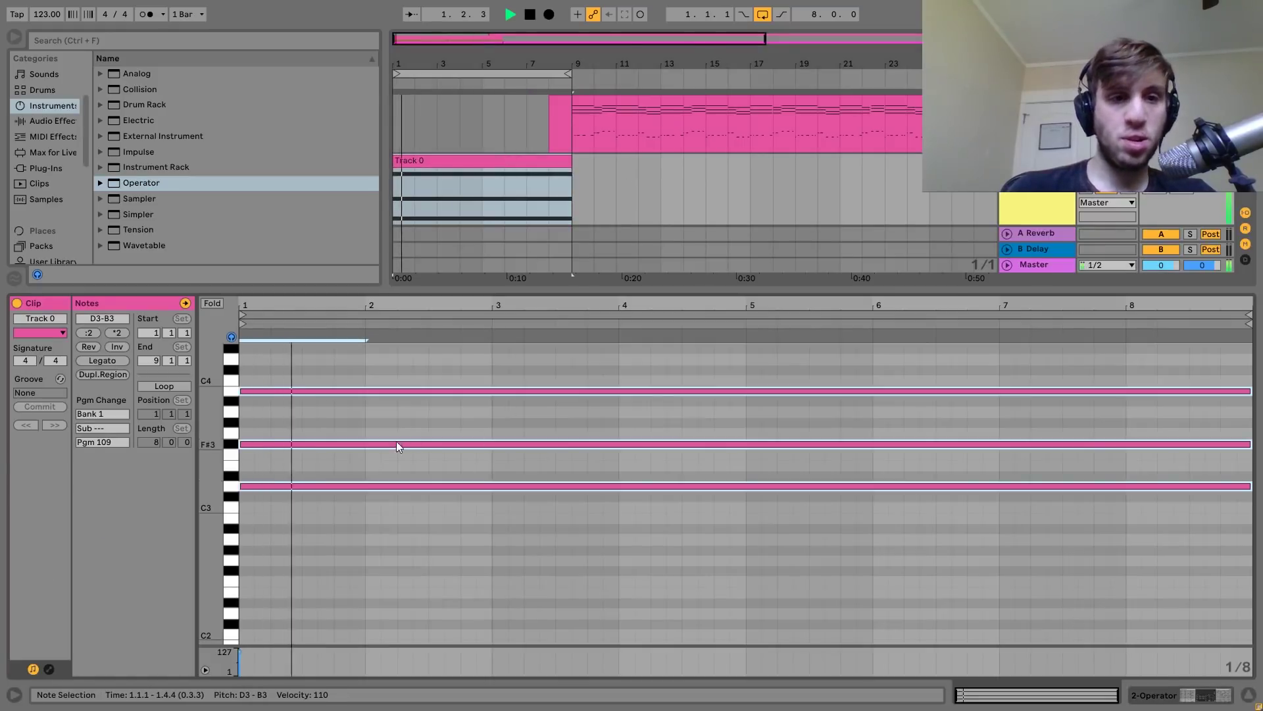
left_click(370, 447)
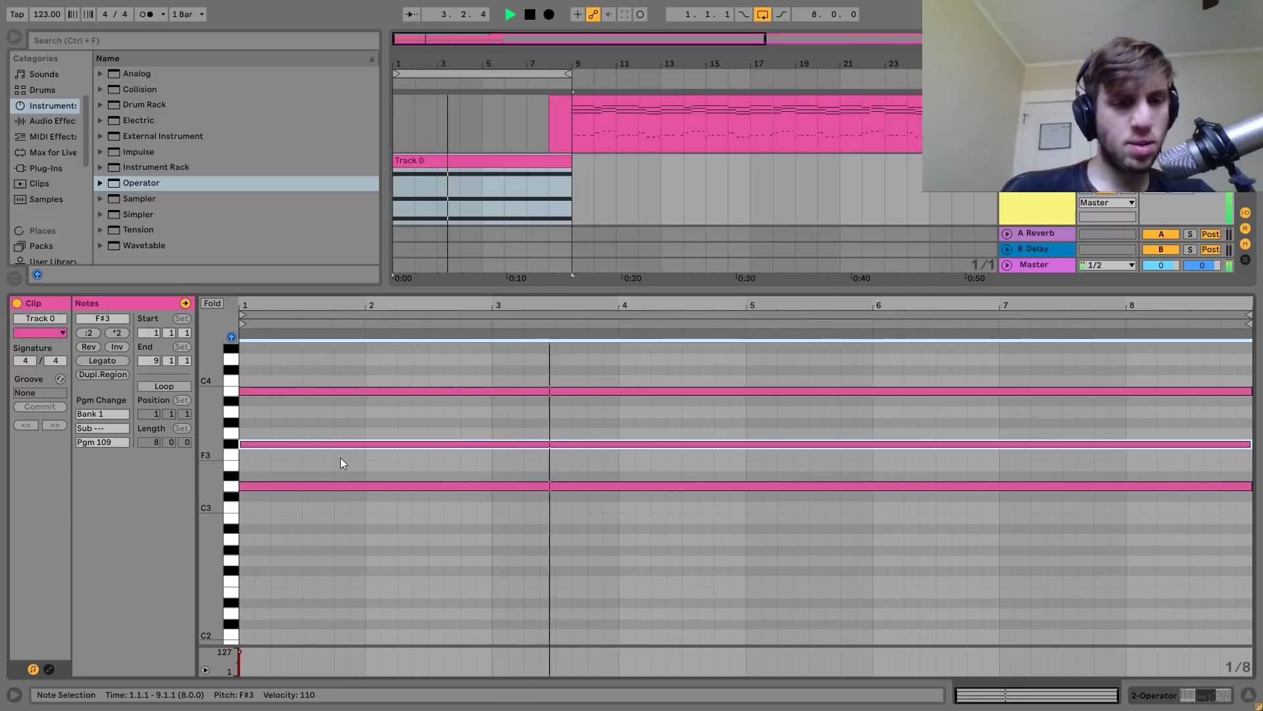
left_click(306, 392)
key("space")
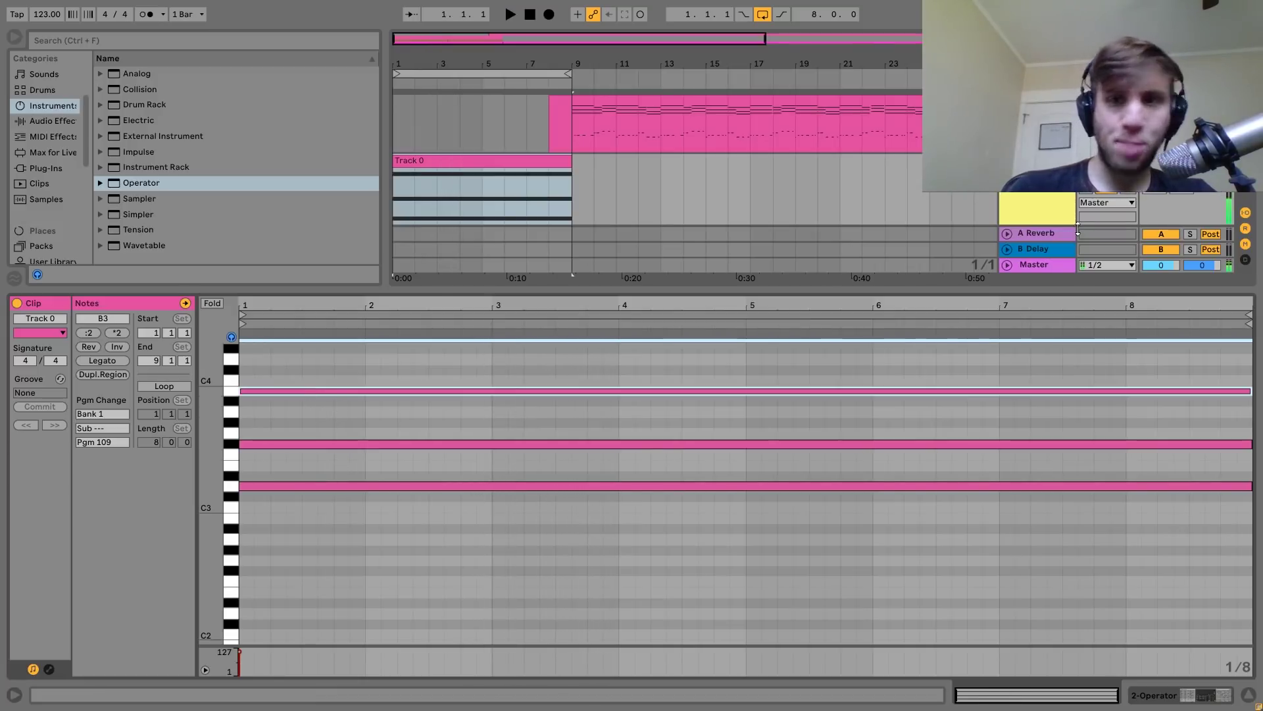
Copy the bass track's sidechain Compressor onto the chord track after Operator during playback.
key("space")
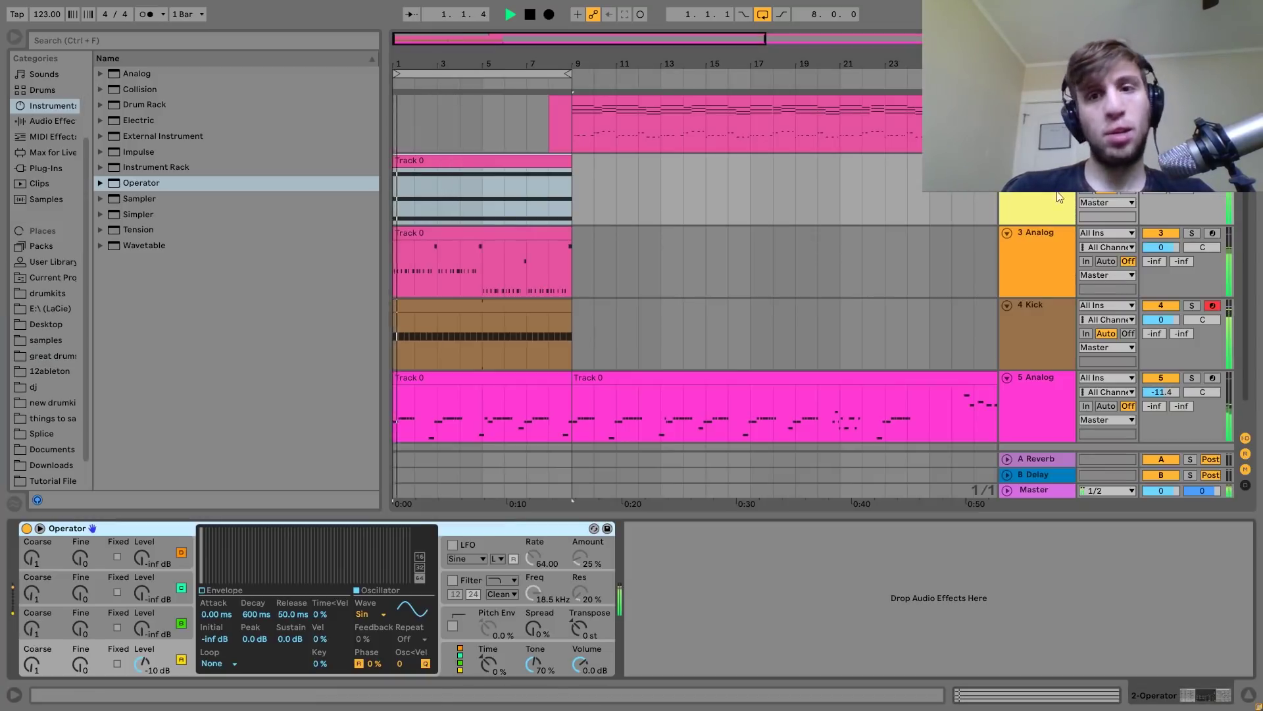
left_click(1045, 265)
left_click(1054, 196)
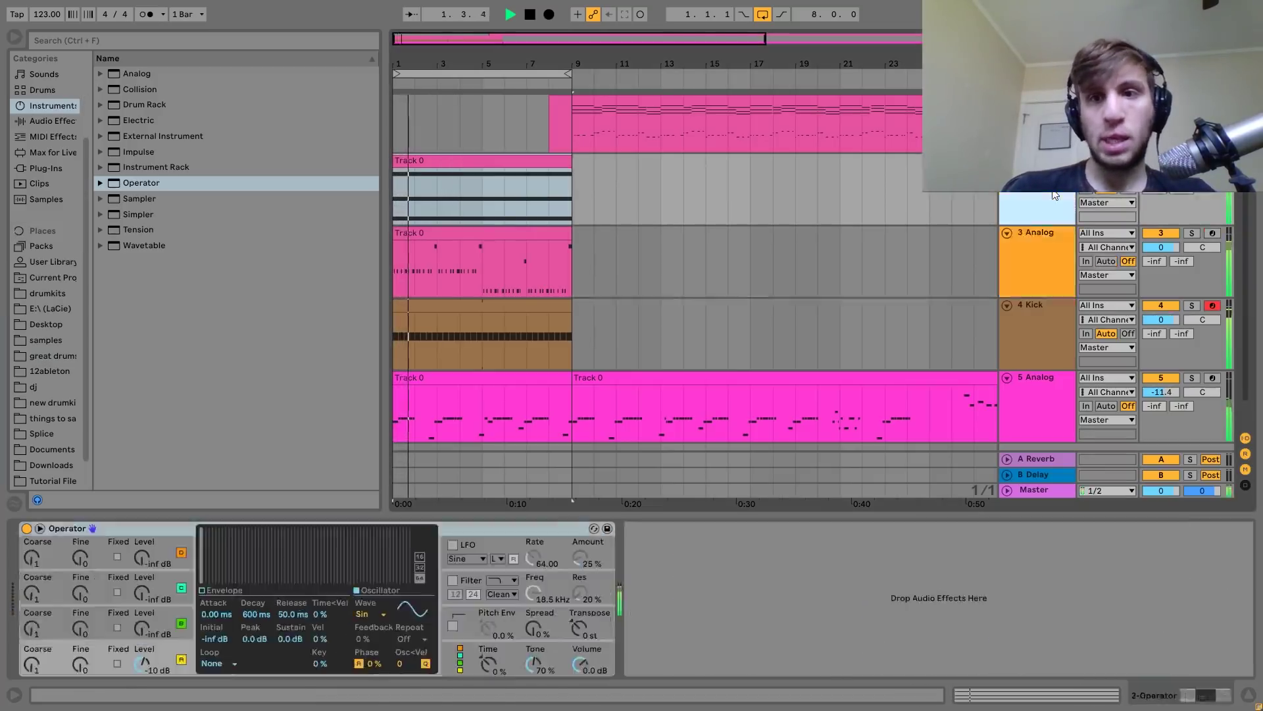
left_click(1046, 260)
left_click_drag(1016, 528, 789, 371)
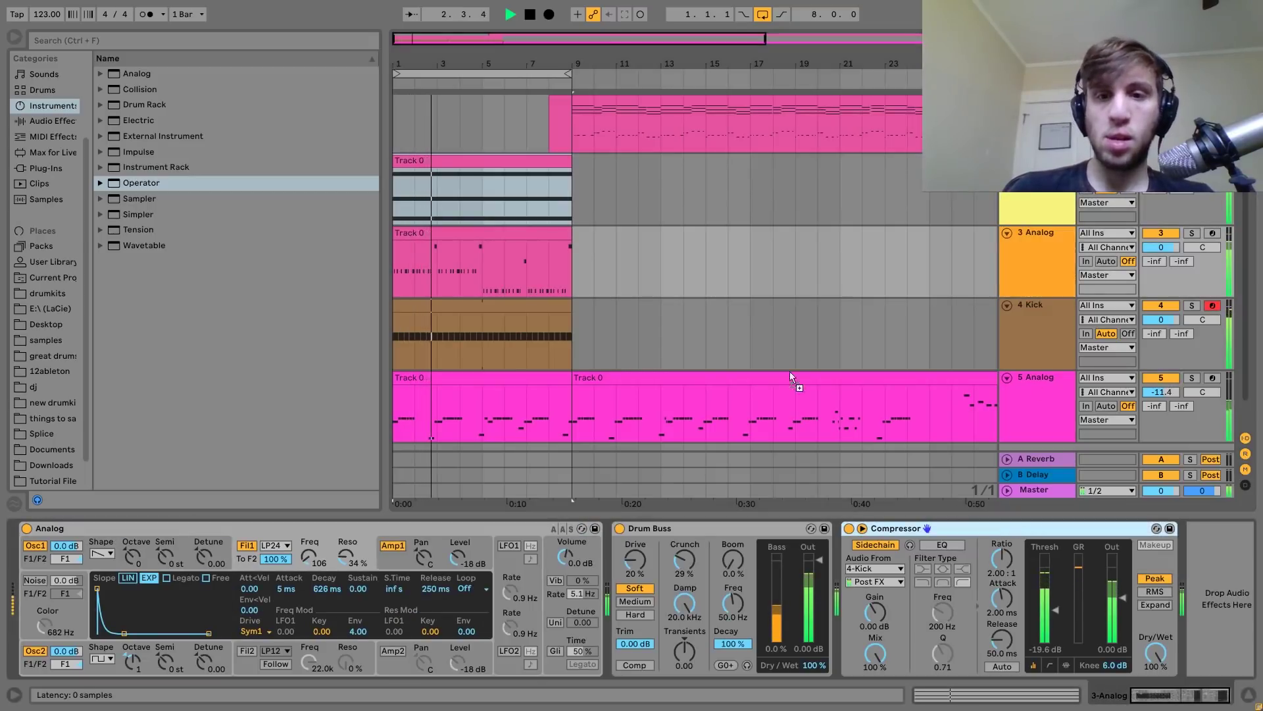
left_click(643, 205)
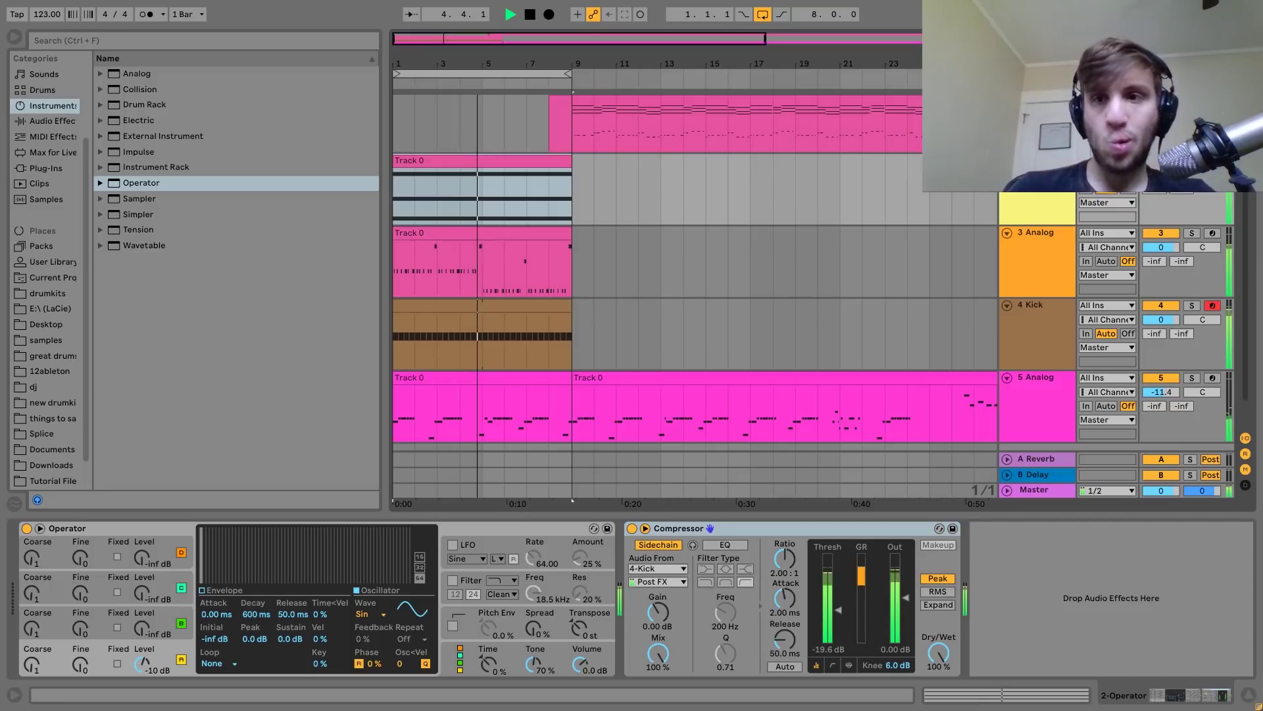
Solo the chord track and add an Auto Filter after the Compressor, set to high-pass at 280 Hz with 8.0% resonance.
left_click(1191, 161)
left_click(39, 123)
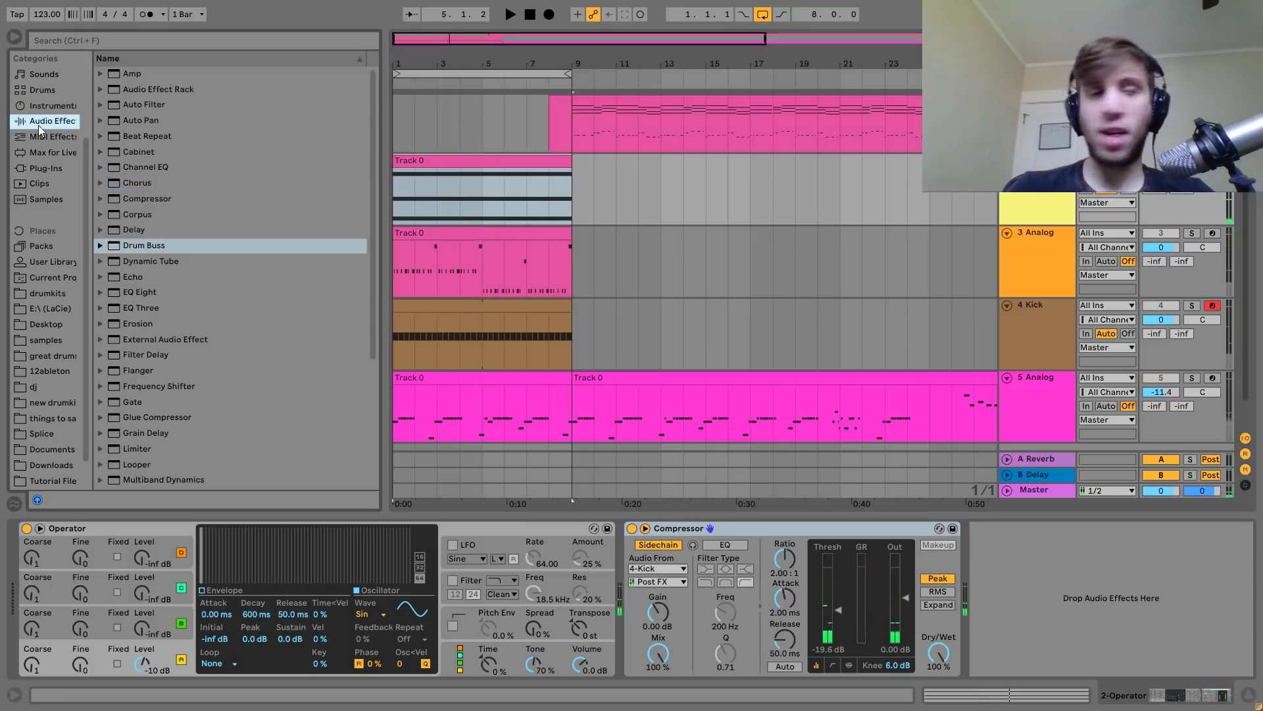
double_click(142, 104)
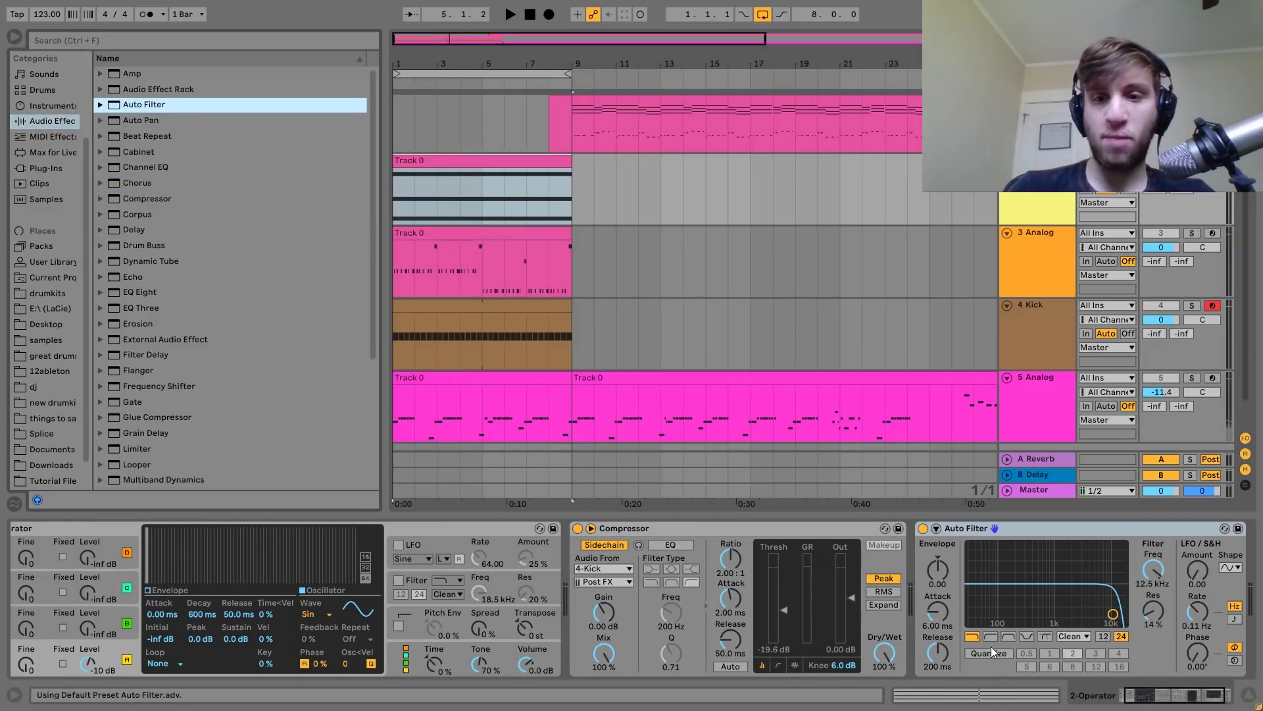
left_click(990, 637)
key("space")
left_click_drag(1009, 616, 1022, 617)
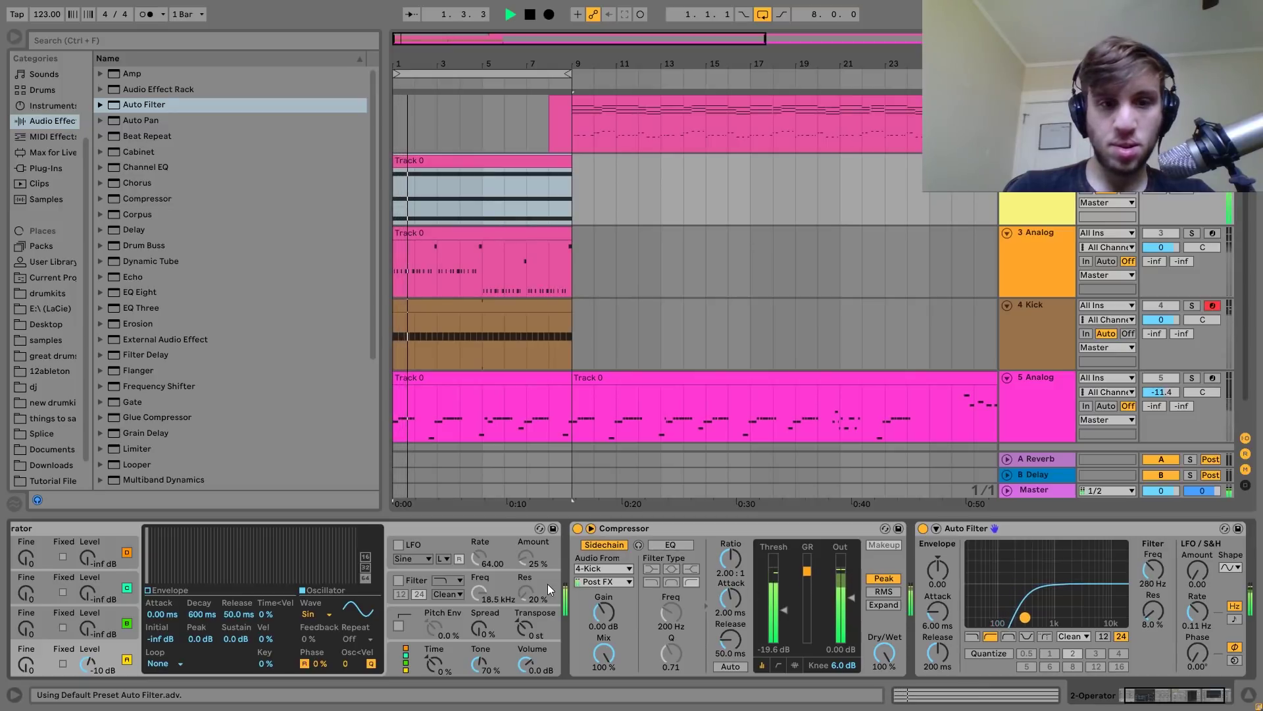
Set Operator's oscillator B level to -27 dB and oscillator C level to -16 dB while the soloed chord plays.
scroll(547, 583, "left", 1)
key("space")
left_click_drag(143, 630, 142, 623)
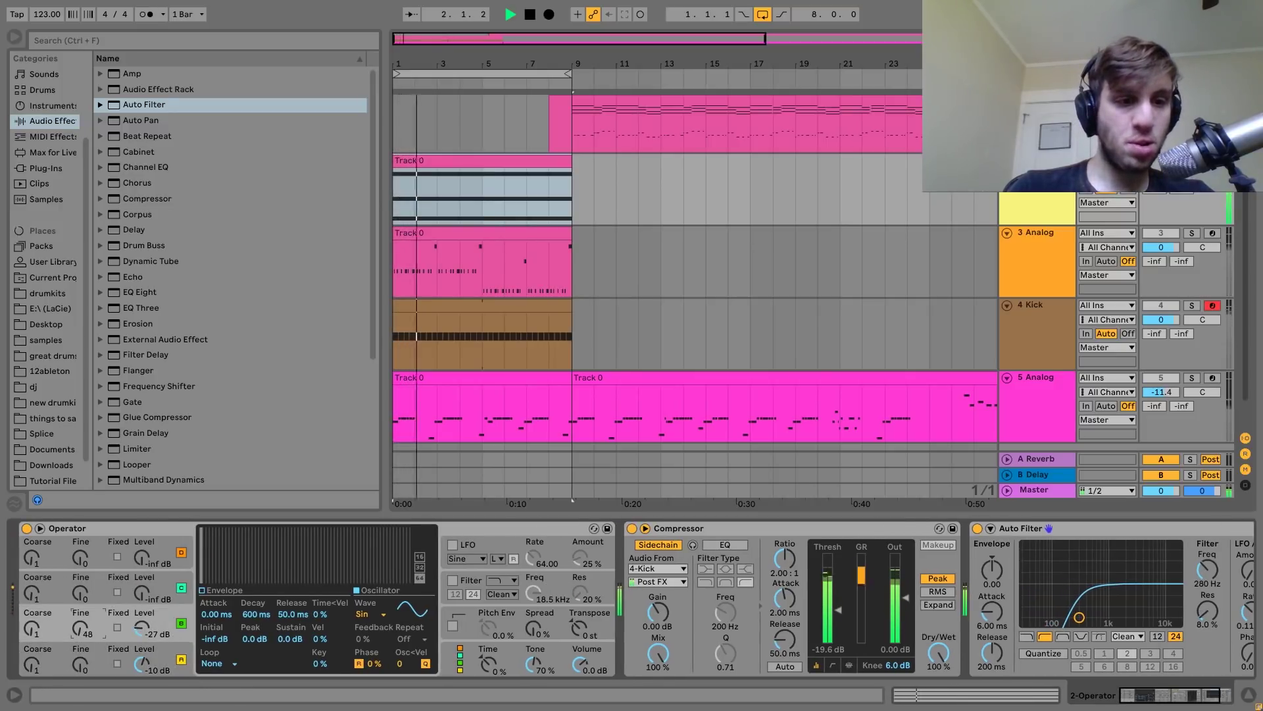
left_click_drag(139, 596, 139, 582)
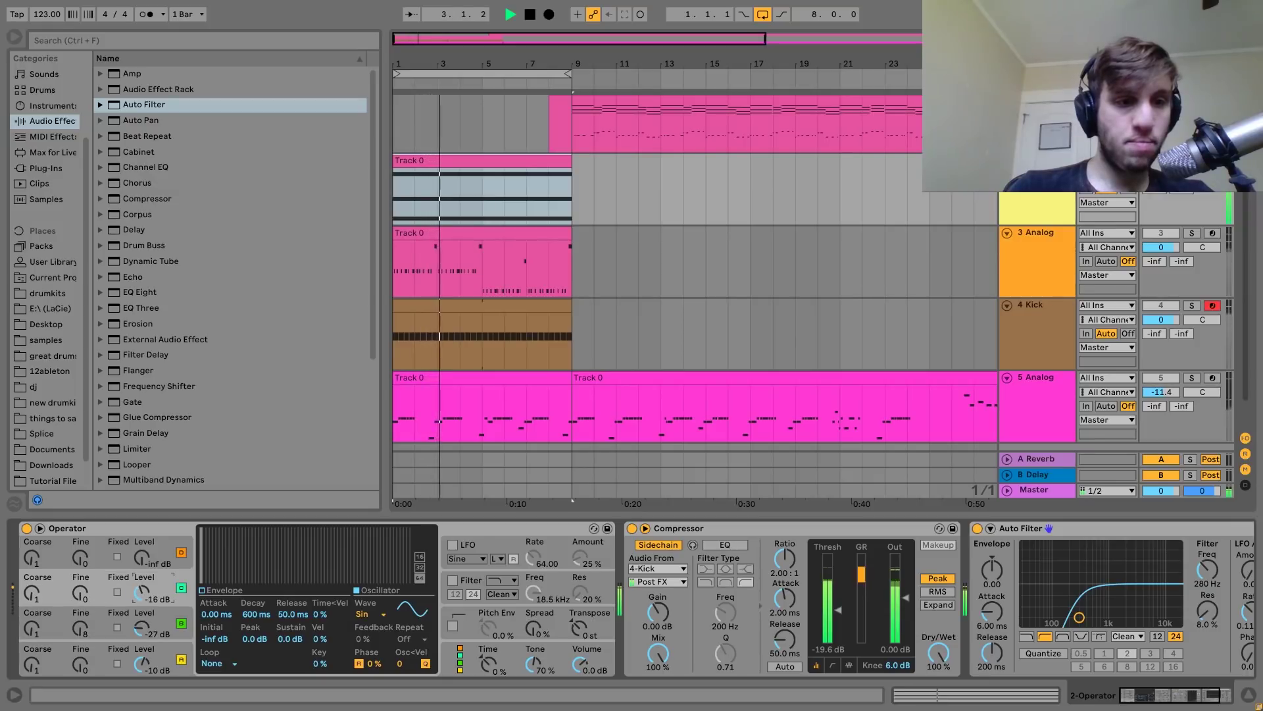
Enable Operator's filter at 2.17 kHz with 40% resonance and unsolo the chord track.
left_click(453, 580)
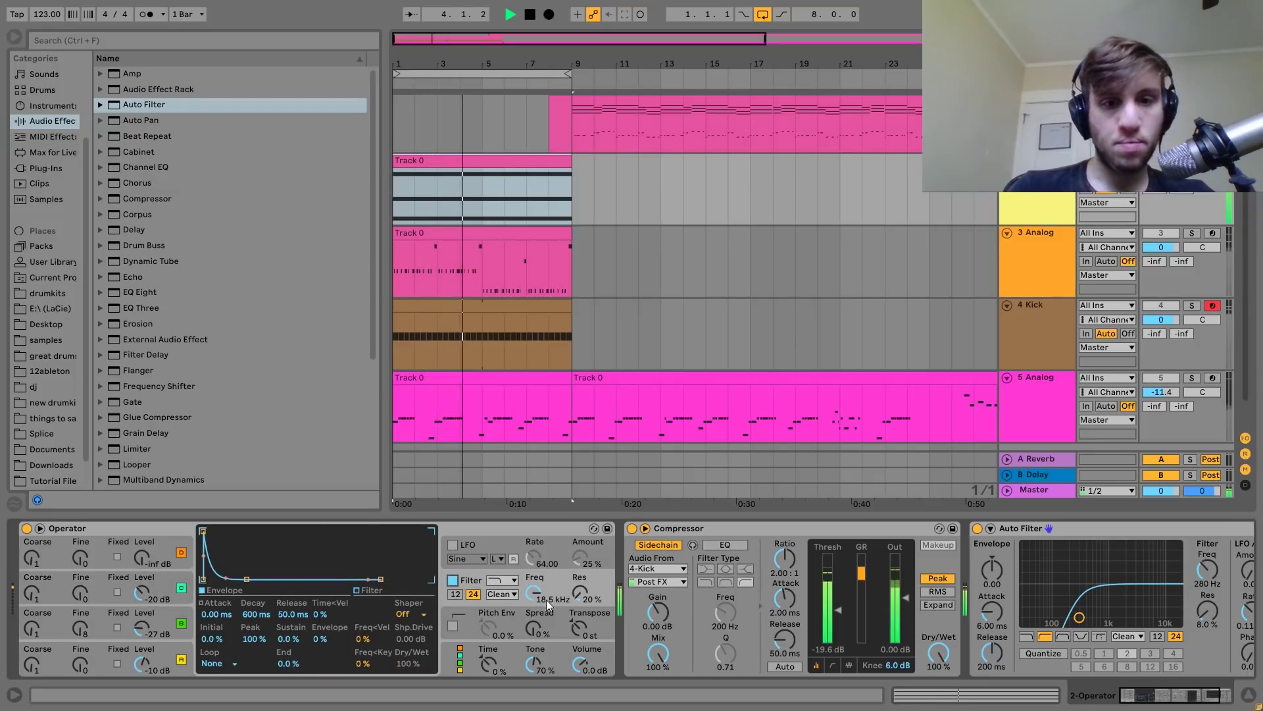
left_click_drag(579, 593, 580, 579)
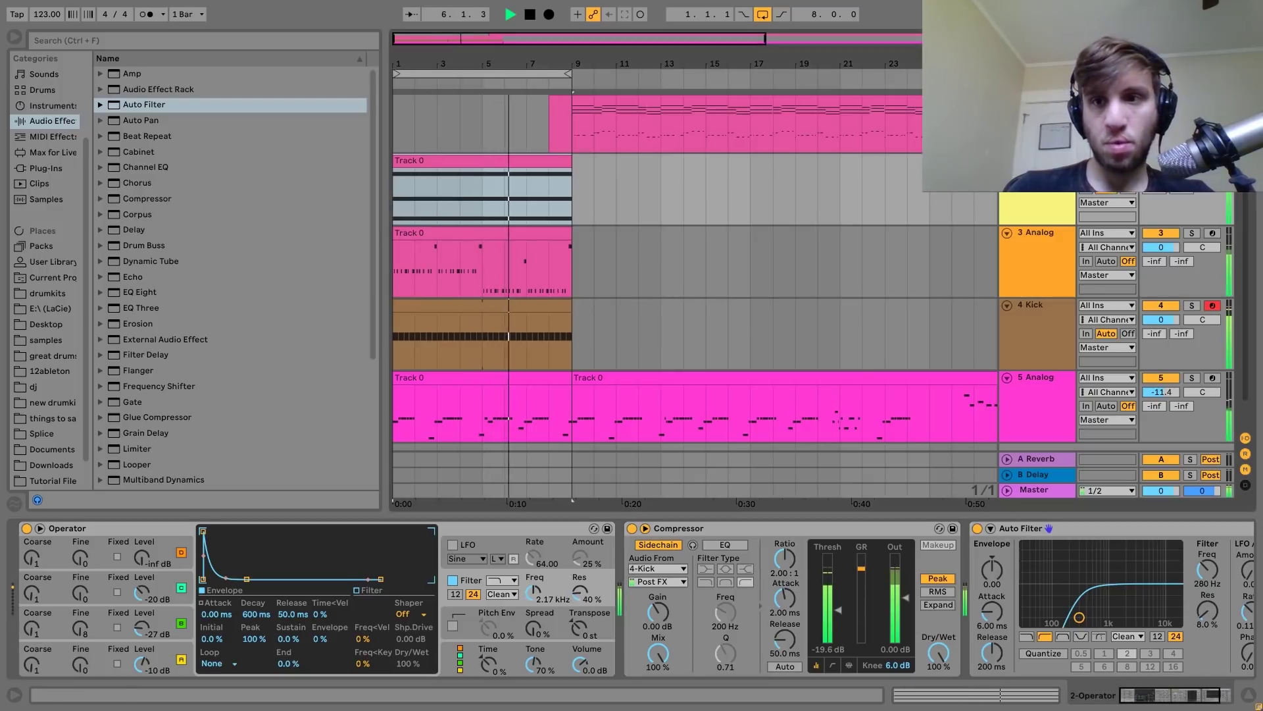
left_click(1191, 160)
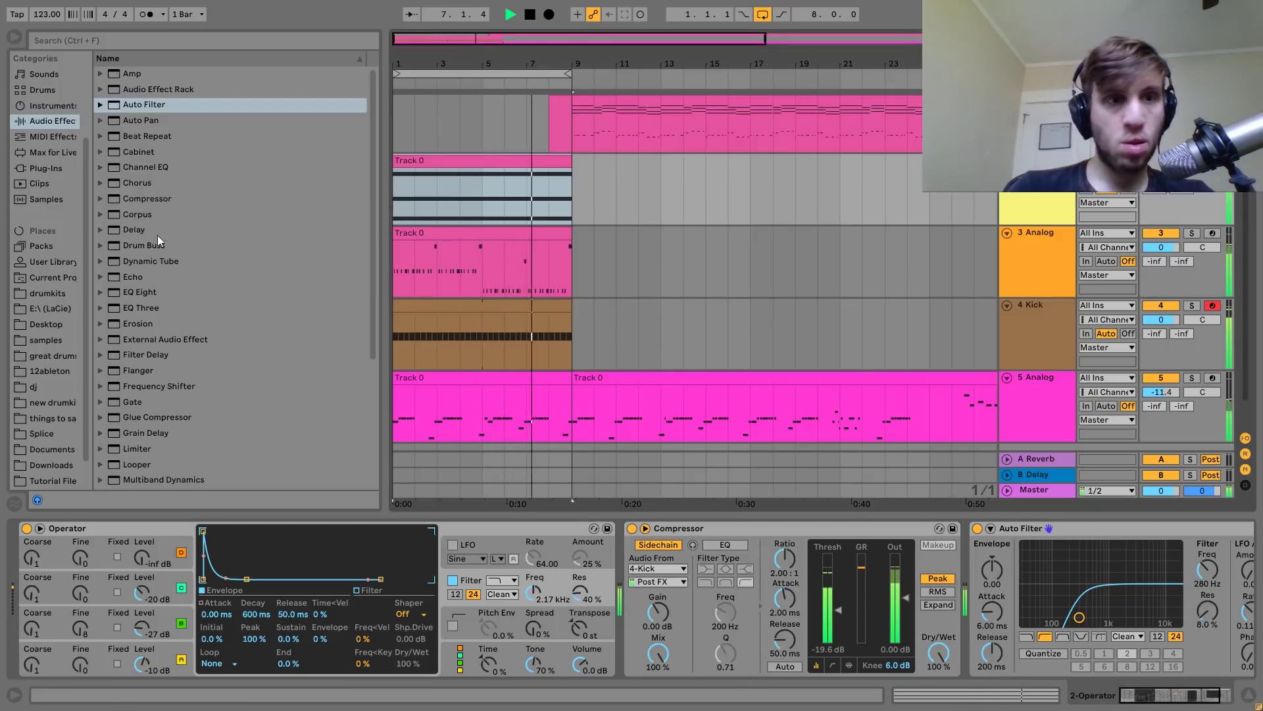
Add a Chorus at 4.28 ms and 0.50 Hz after Operator, followed by a Reverb with a 4.15 s decay time.
left_click(137, 183)
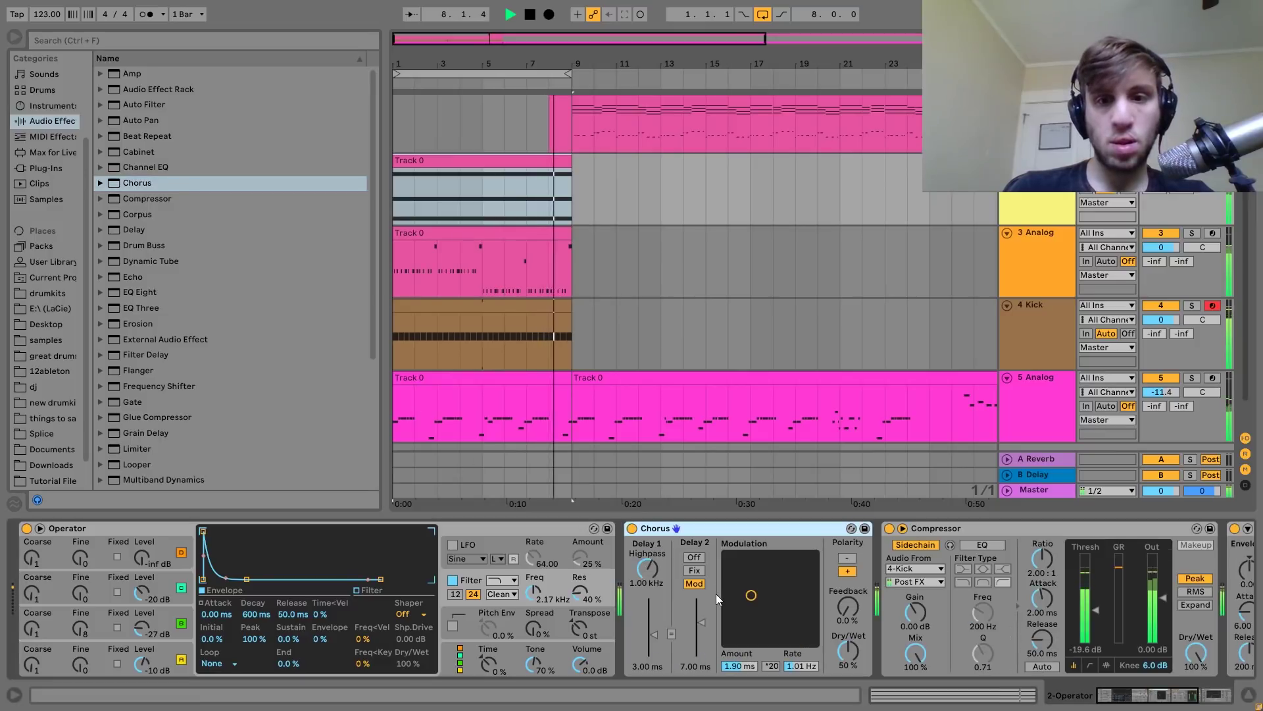
scroll(258, 376, "down", 4)
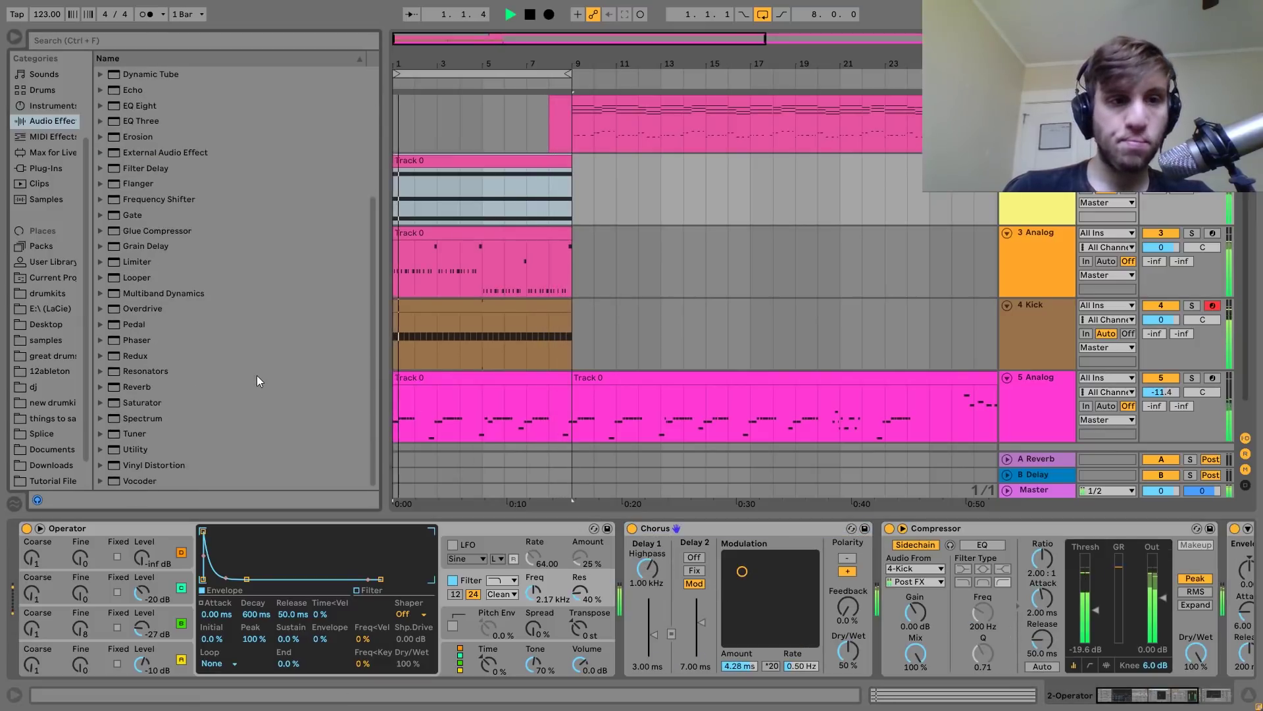
left_click_drag(141, 386, 992, 632)
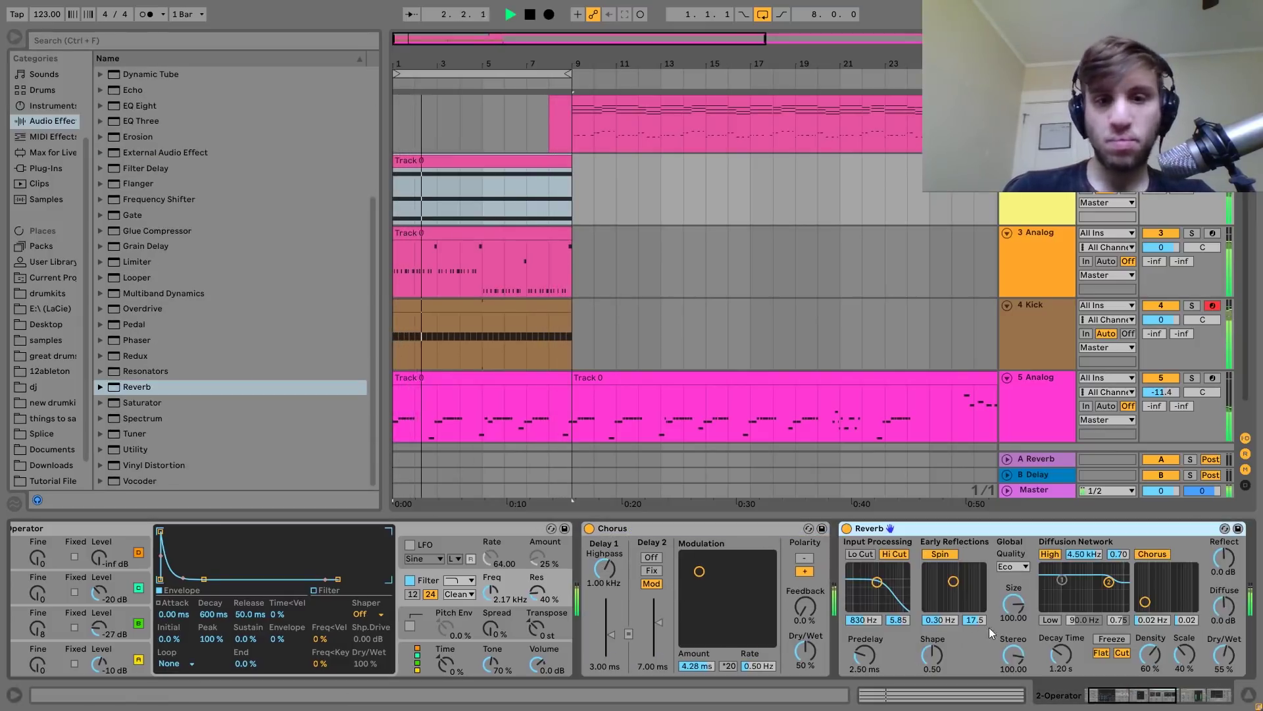
left_click_drag(1067, 668, 1067, 648)
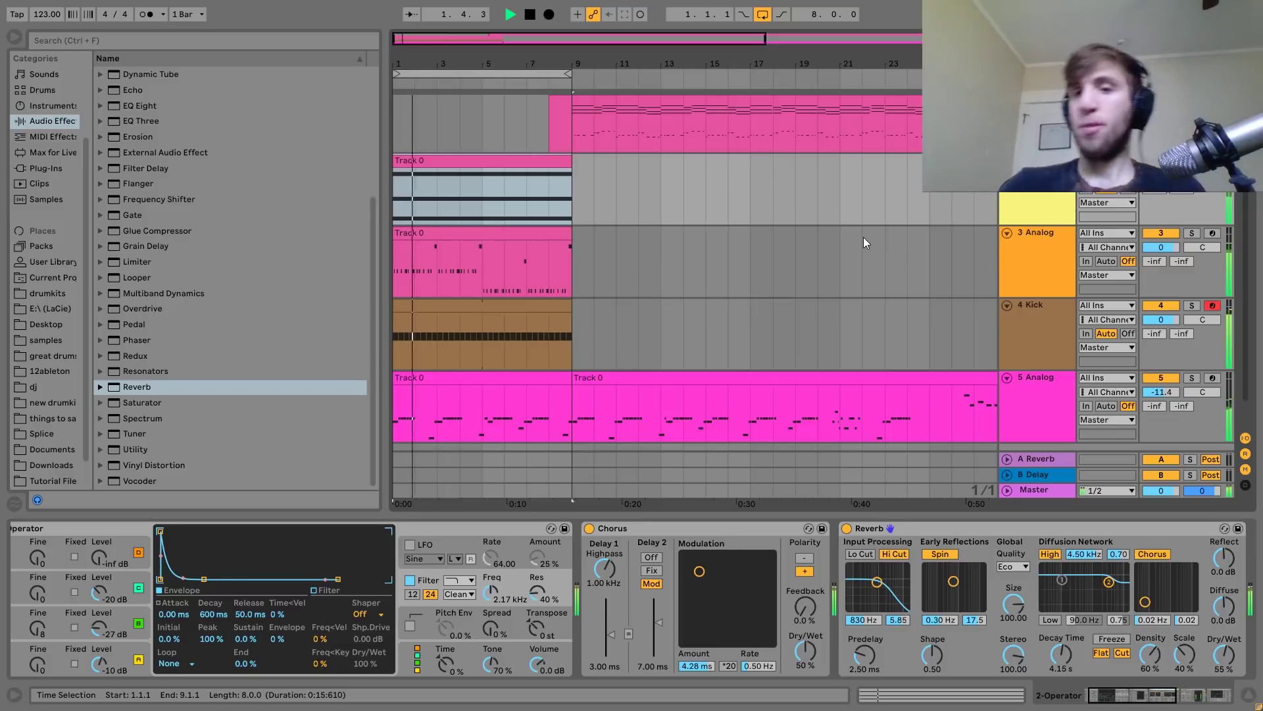
Stop playback and insert a new MIDI track below the Kick track.
left_click(1021, 310)
key("space")
key("ctrl+shift+t")
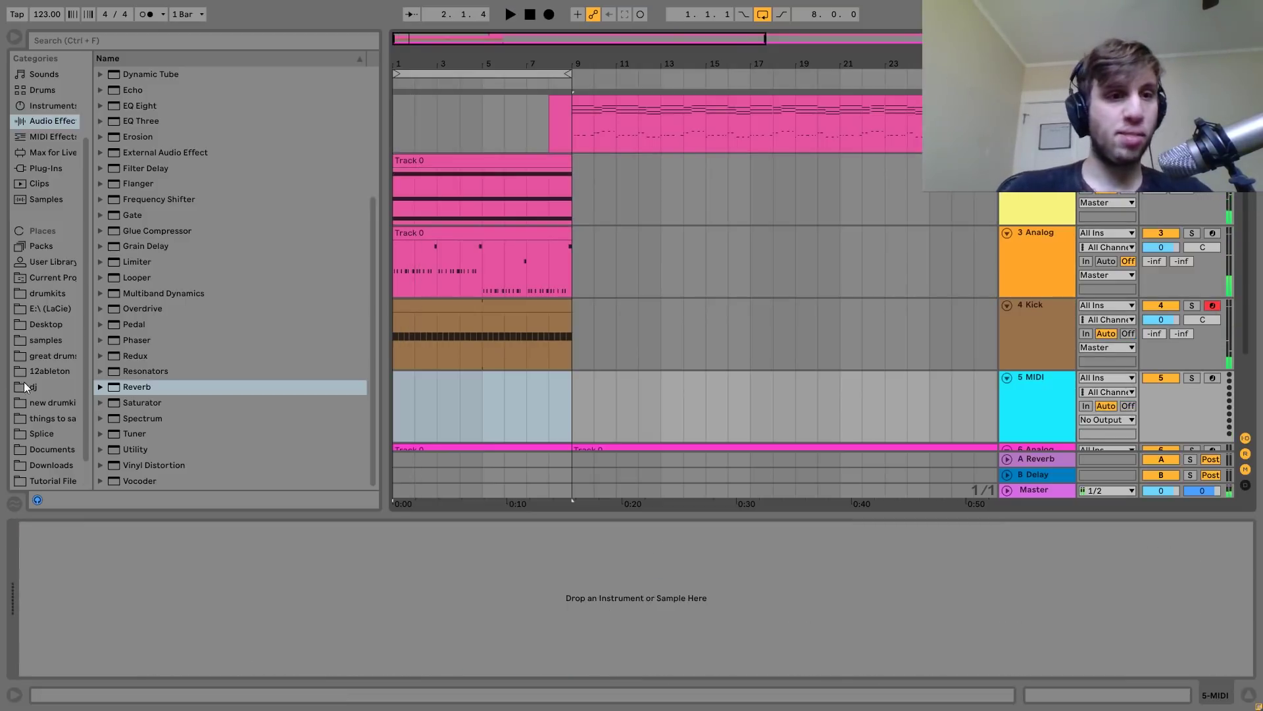
Audition the drum samples in the Black Coffee Tutorial Files folder and load Clap.wav onto the new MIDI track.
scroll(36, 383, "down", 1)
left_click(53, 450)
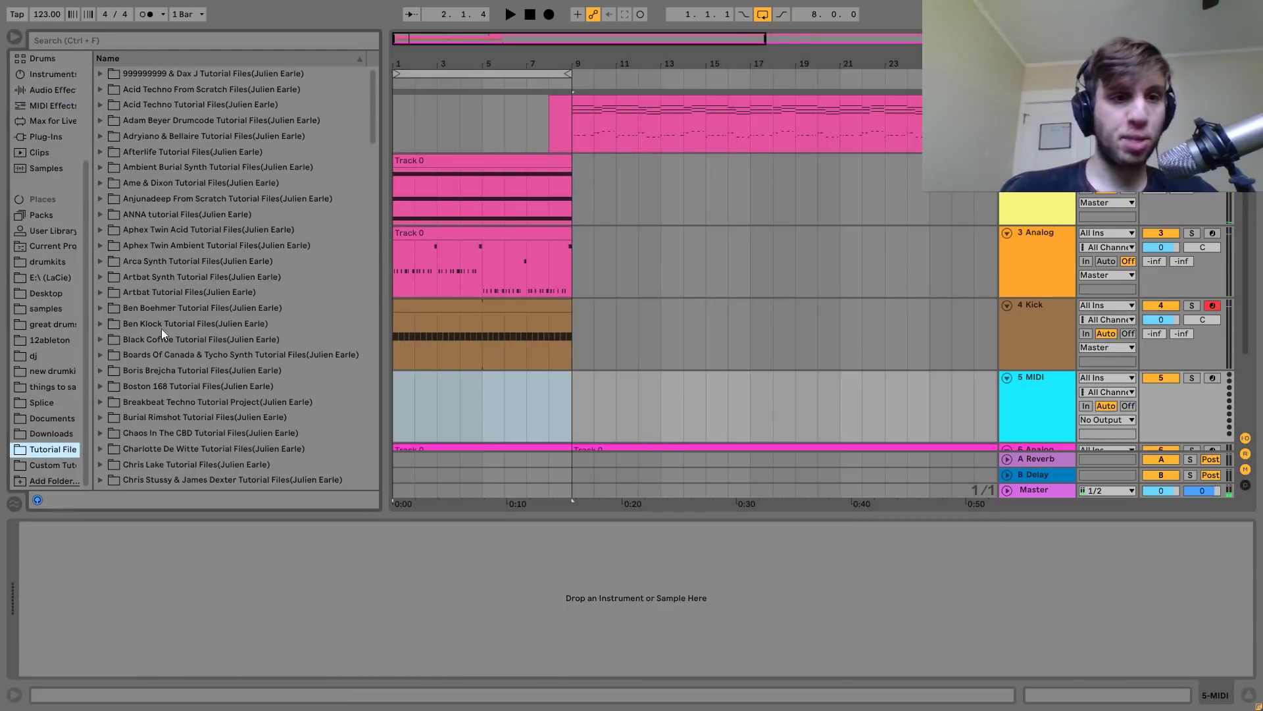
left_click(101, 339)
scroll(172, 339, "down", 2)
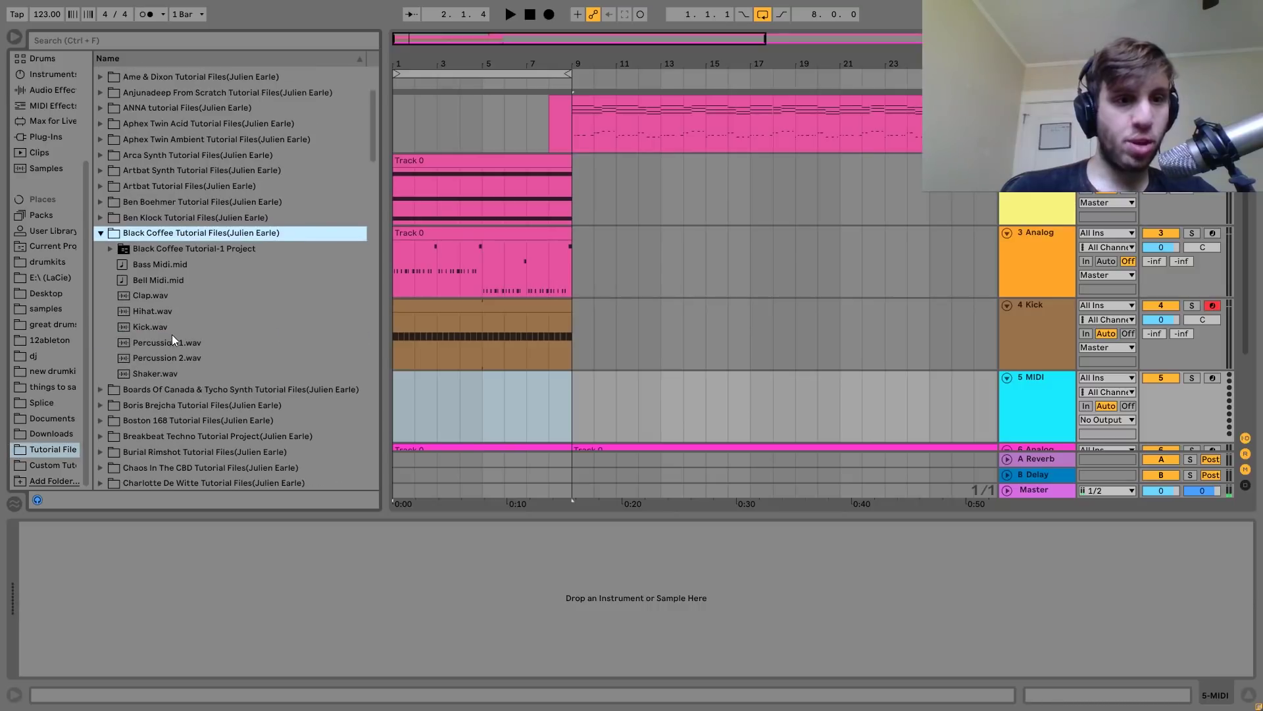
left_click(155, 312)
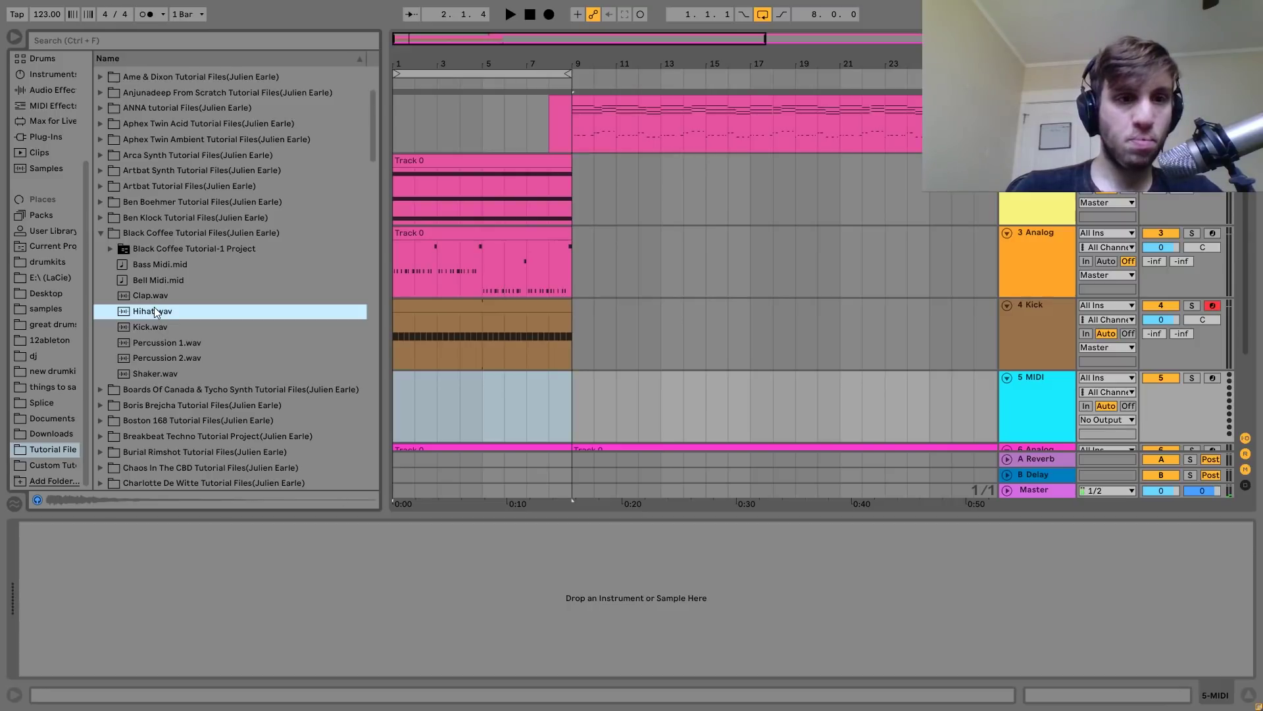
key("Down")
key("Down")
key("Down")
key("Up")
key("Up")
key("Up")
key("Up")
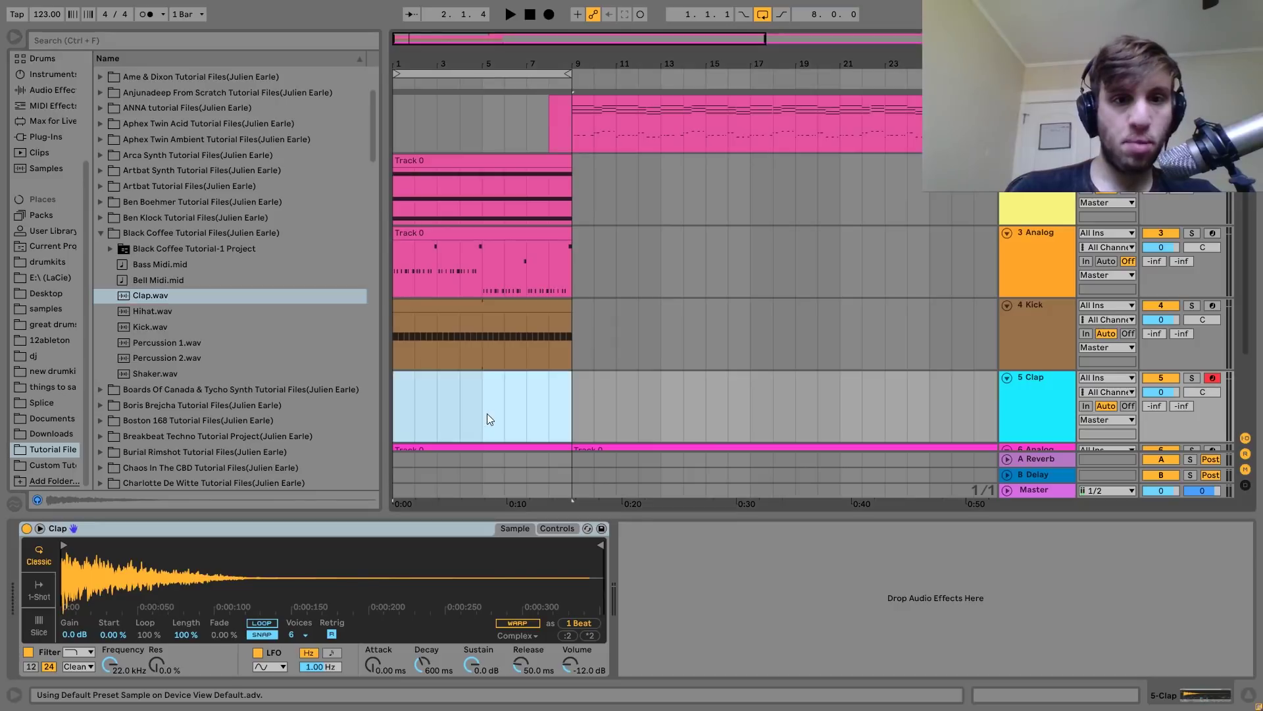
Create a four-bar MIDI clip on the Clap track and add a one-beat C3 note on beat 2.
left_click_drag(484, 415, 416, 403)
key("ctrl+shift+m")
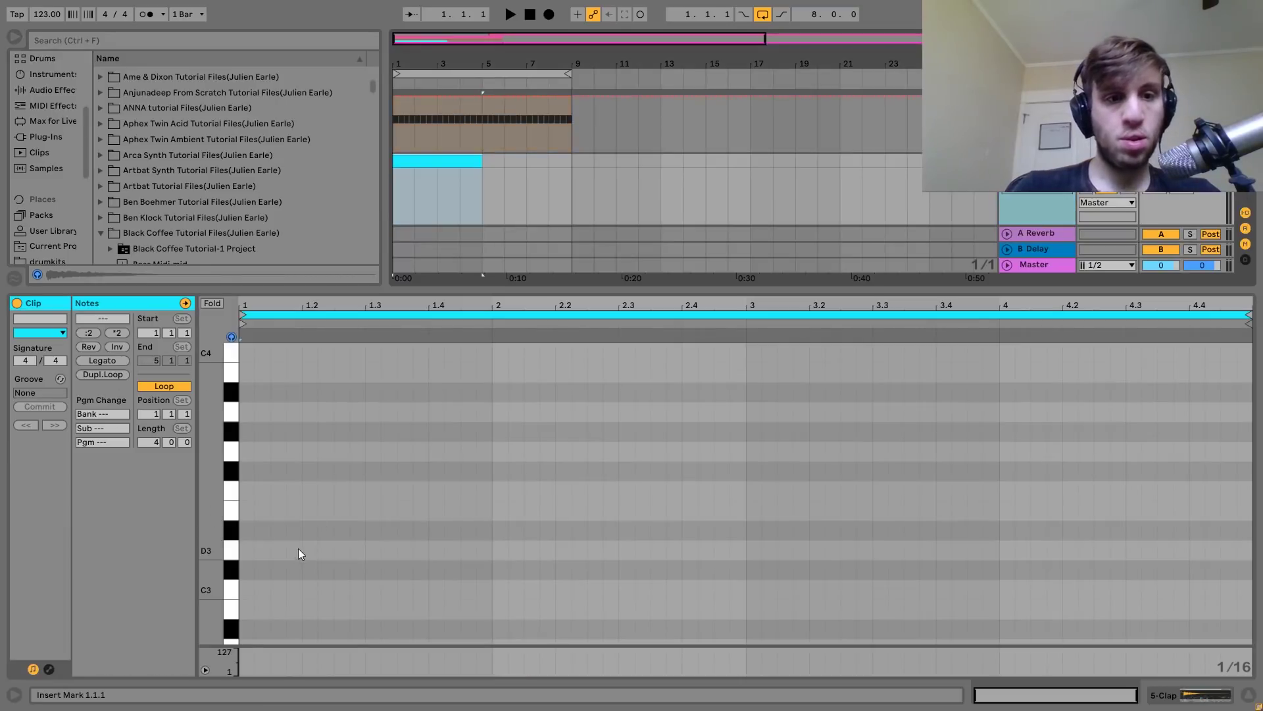
double_click(299, 592)
key("Right")
key("shift+Right")
key("shift+Right")
key("shift+Right")
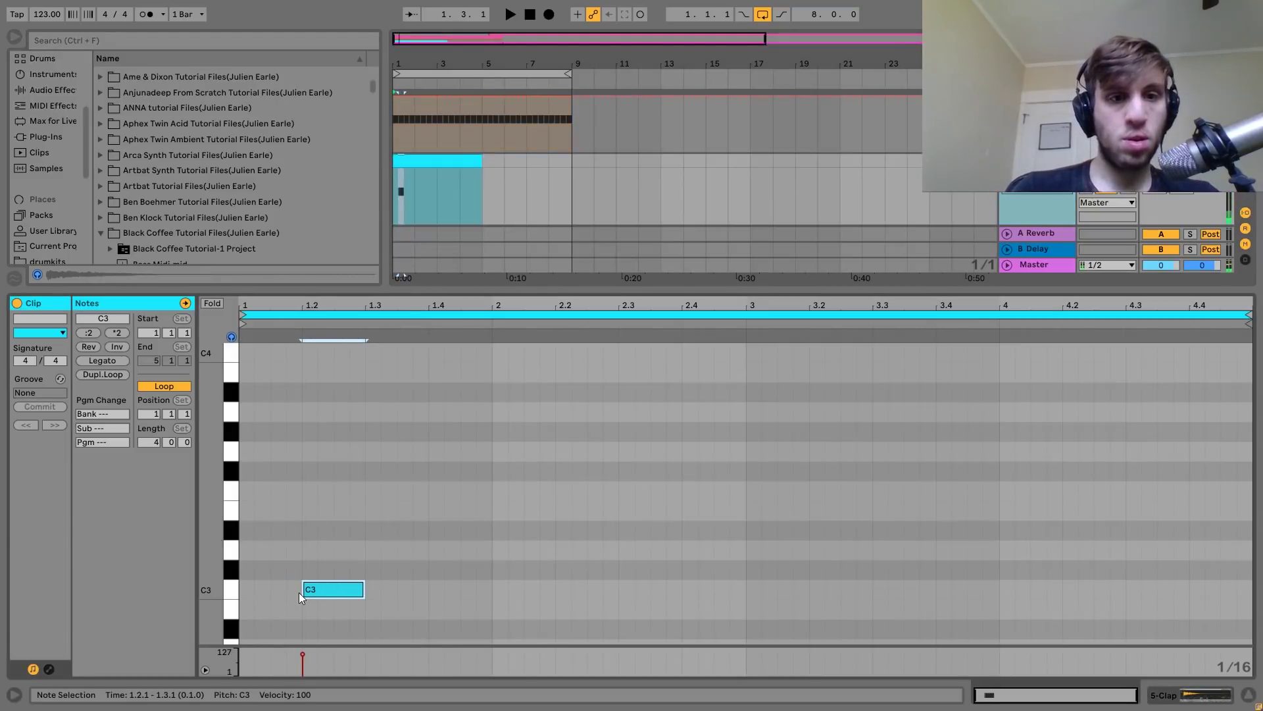
Repeat the clap note on beats 2 and 4 of all four bars and extend the clip to eight bars during playback.
left_click_drag(340, 622, 432, 517)
key("ctrl+d")
key("ctrl+d")
key("ctrl+d")
key("ctrl+d")
key("ctrl+d")
key("ctrl+d")
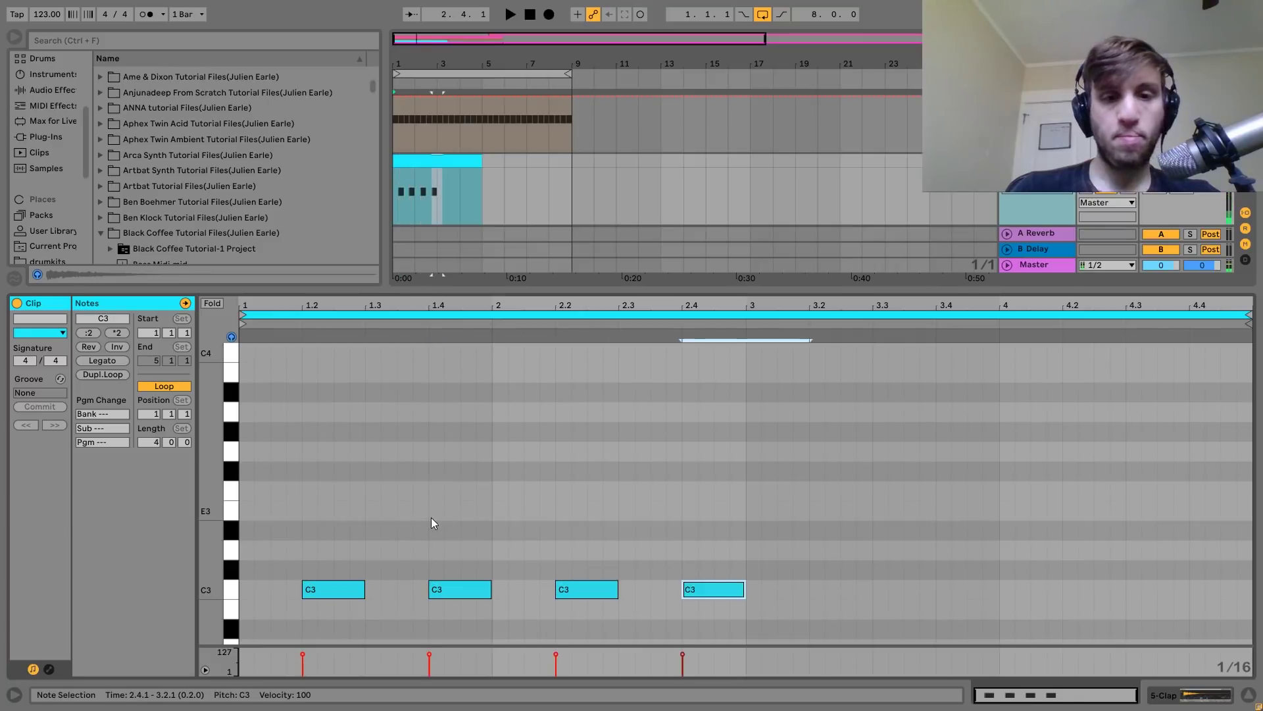
key("ctrl+d")
key("space")
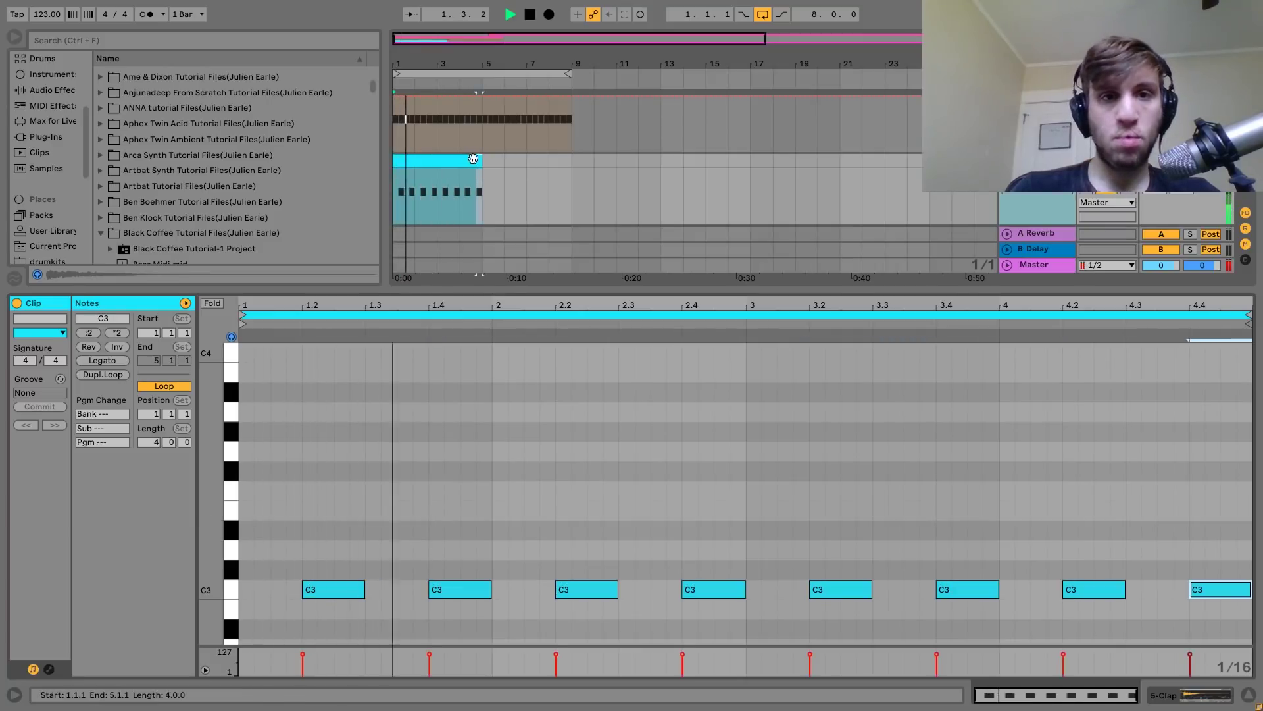
left_click_drag(483, 165, 574, 173)
Add a Drum Buss to the Clap track and raise its Crunch.
left_click(53, 90)
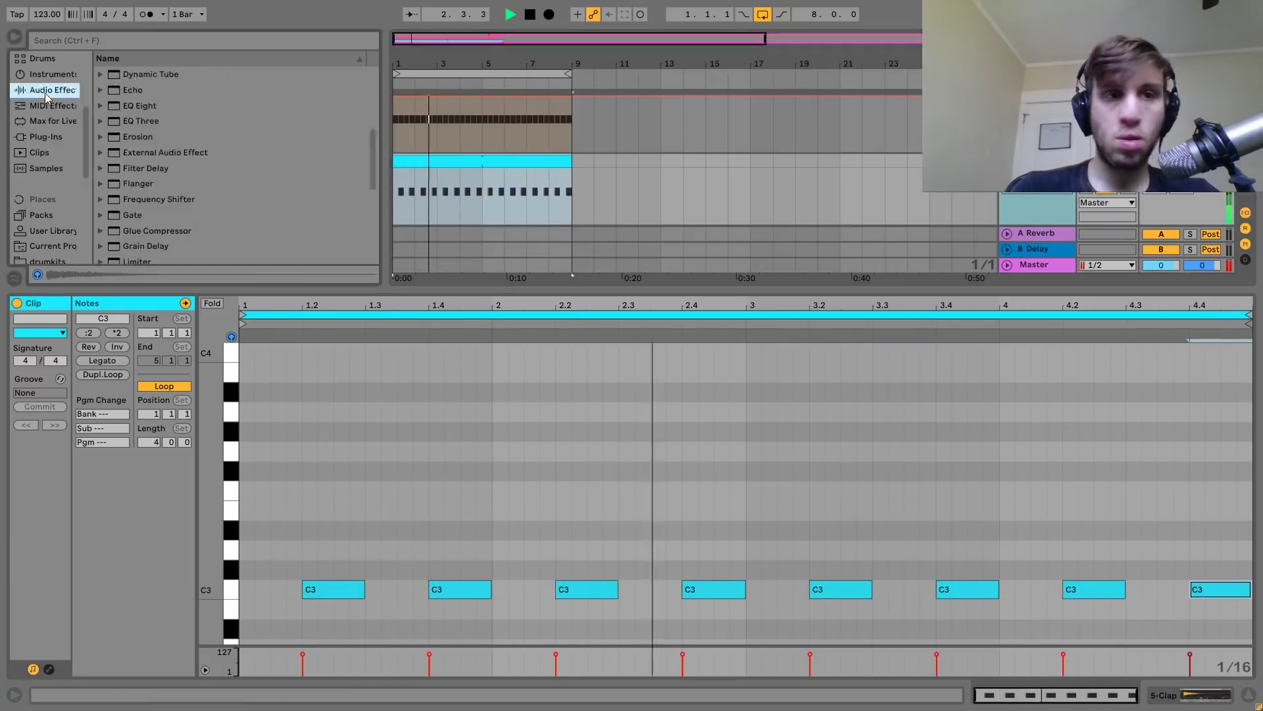
scroll(151, 178, "up", 4)
double_click(151, 159)
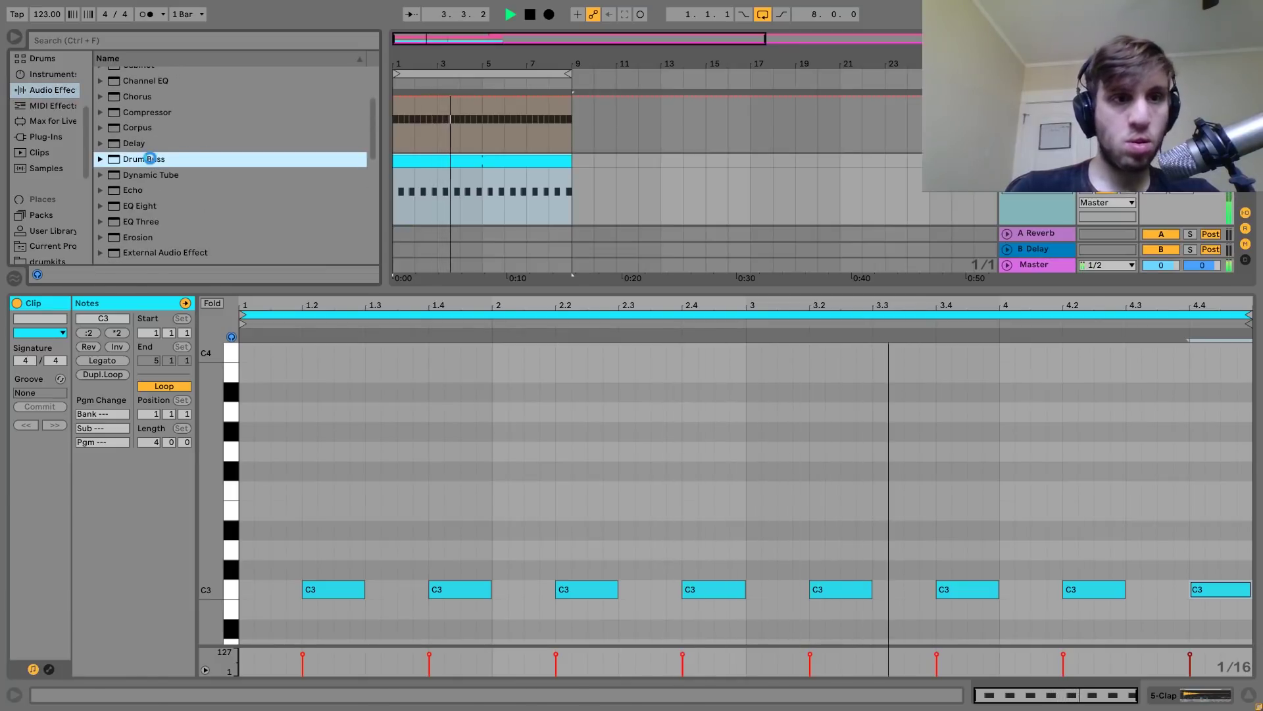
left_click_drag(693, 604, 693, 536)
Insert a new MIDI track below Clap, stop playback and open the Chris Stussy & James Dexter Tutorial Files folder.
key("ctrl+shift+t")
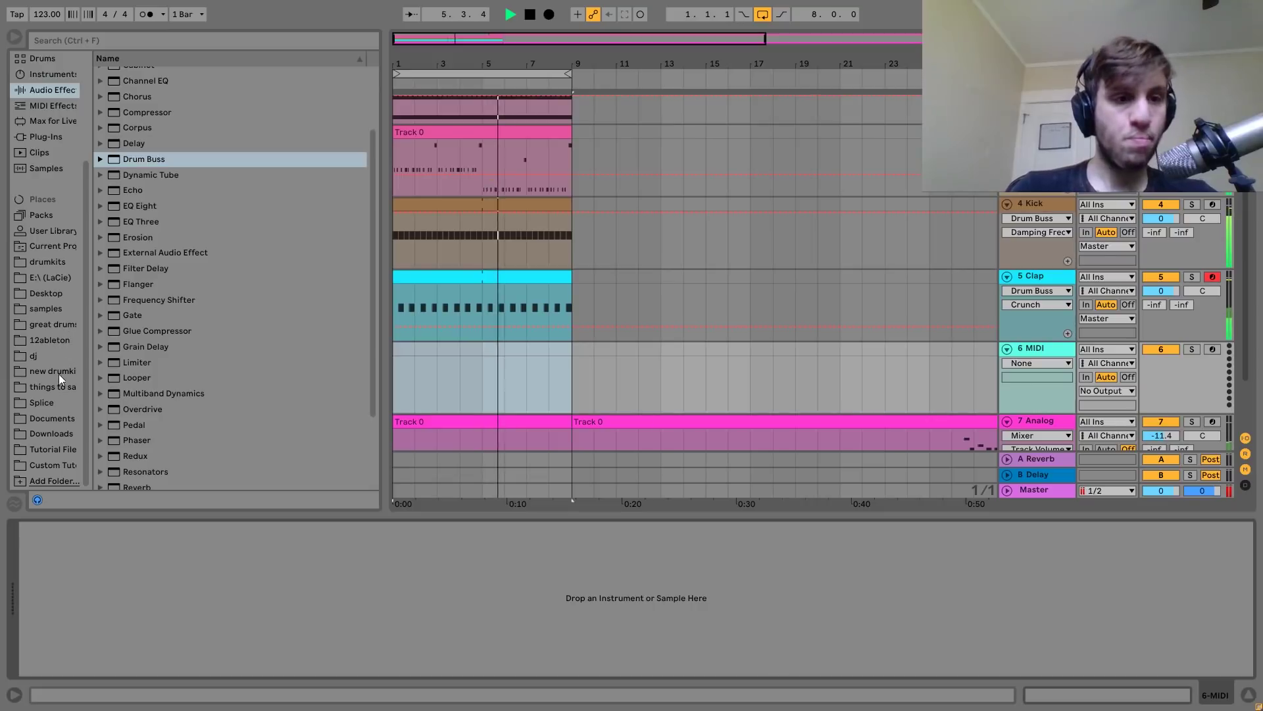
left_click(60, 450)
key("space")
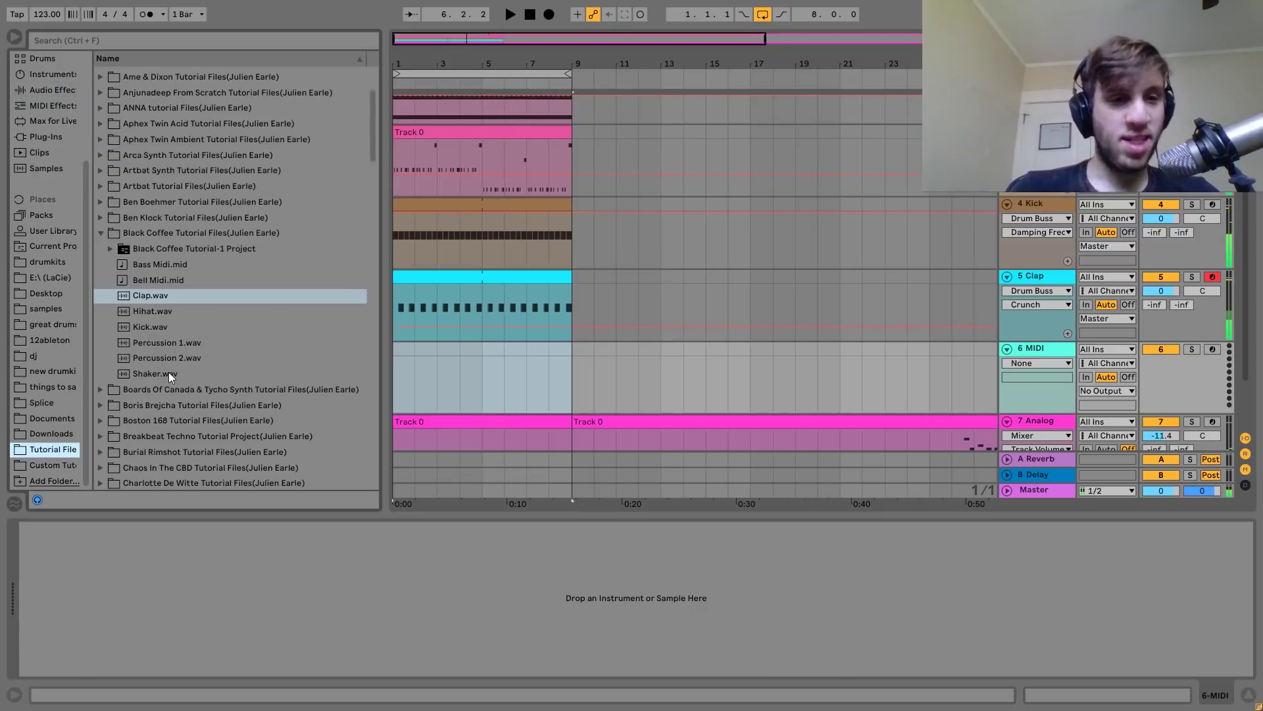
scroll(169, 373, "down", 5)
left_click(180, 278)
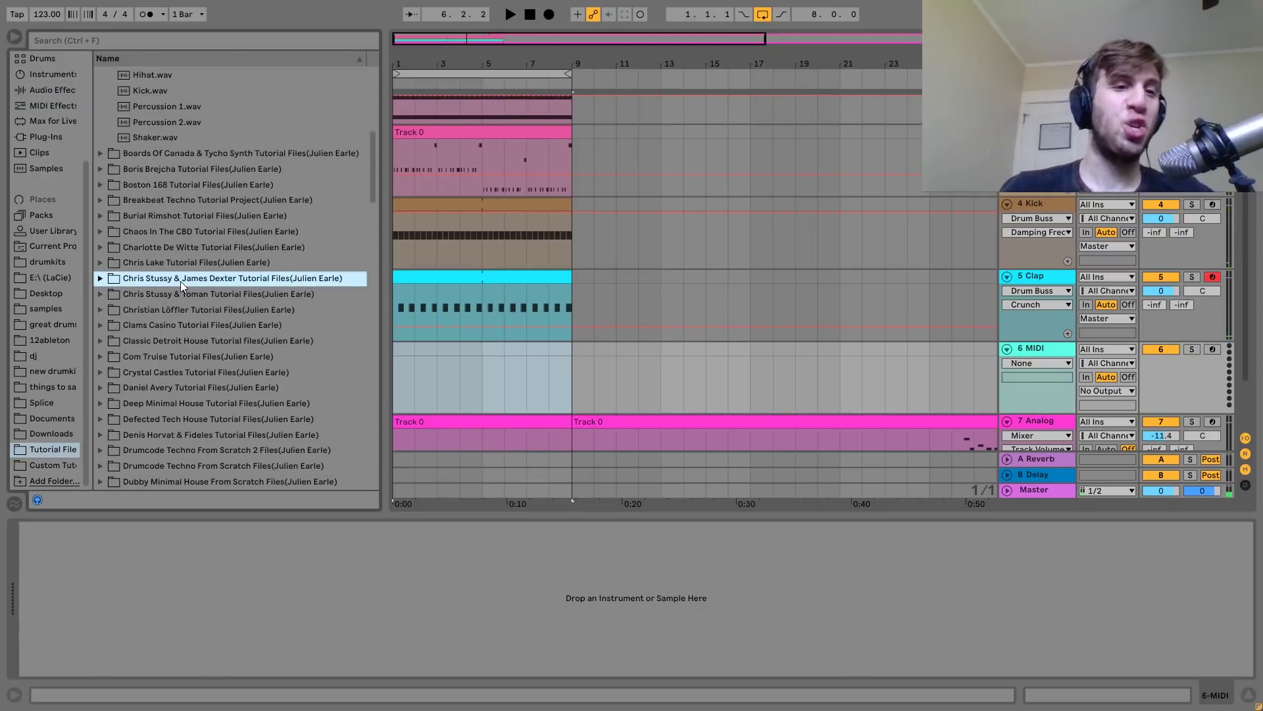
key("Right")
key("Down")
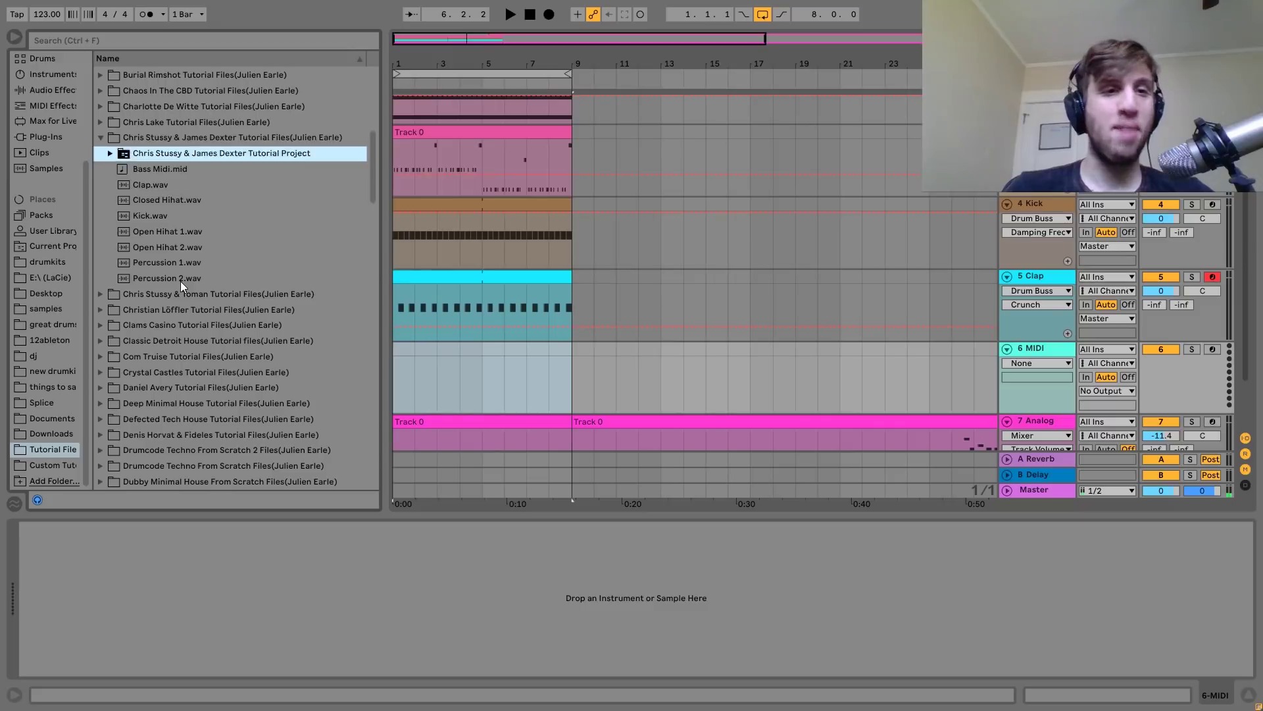
Audition the folder's hi-hat and percussion samples and load Open Hihat 1.wav onto the new track.
left_click(159, 198)
key("Down")
key("Down")
key("Down")
key("Down")
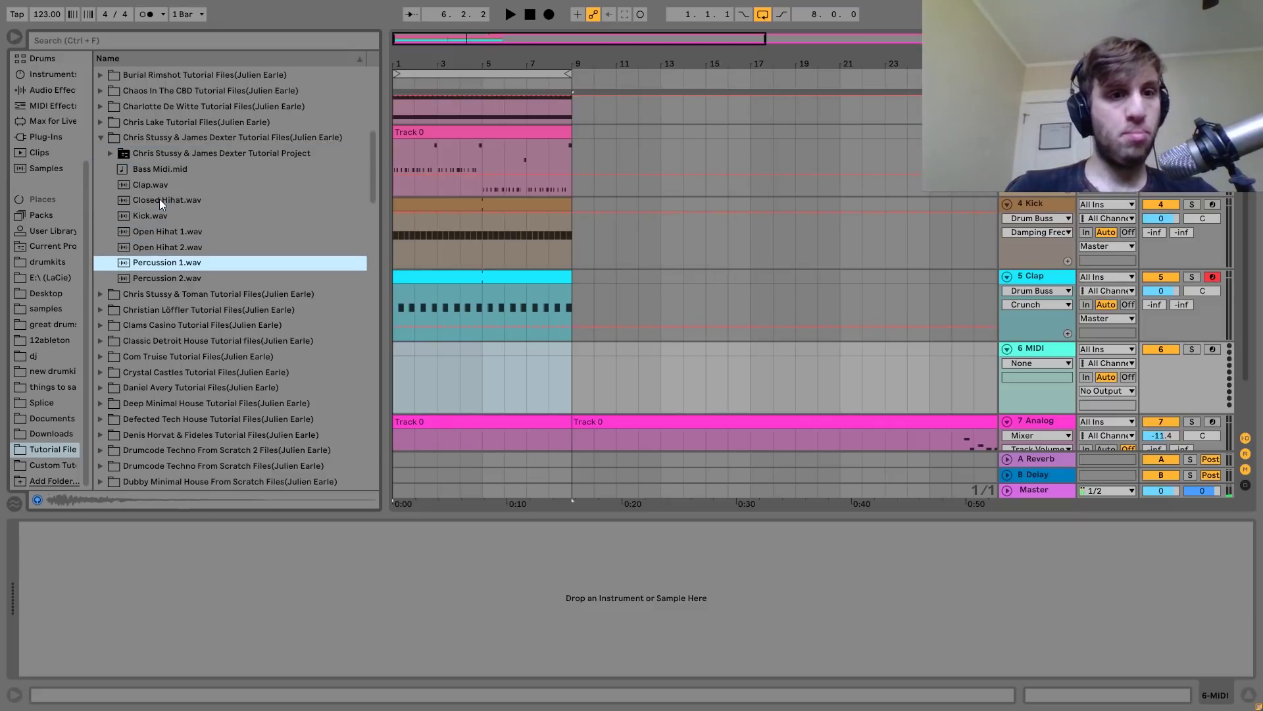
key("Up")
key("Up")
key("Return")
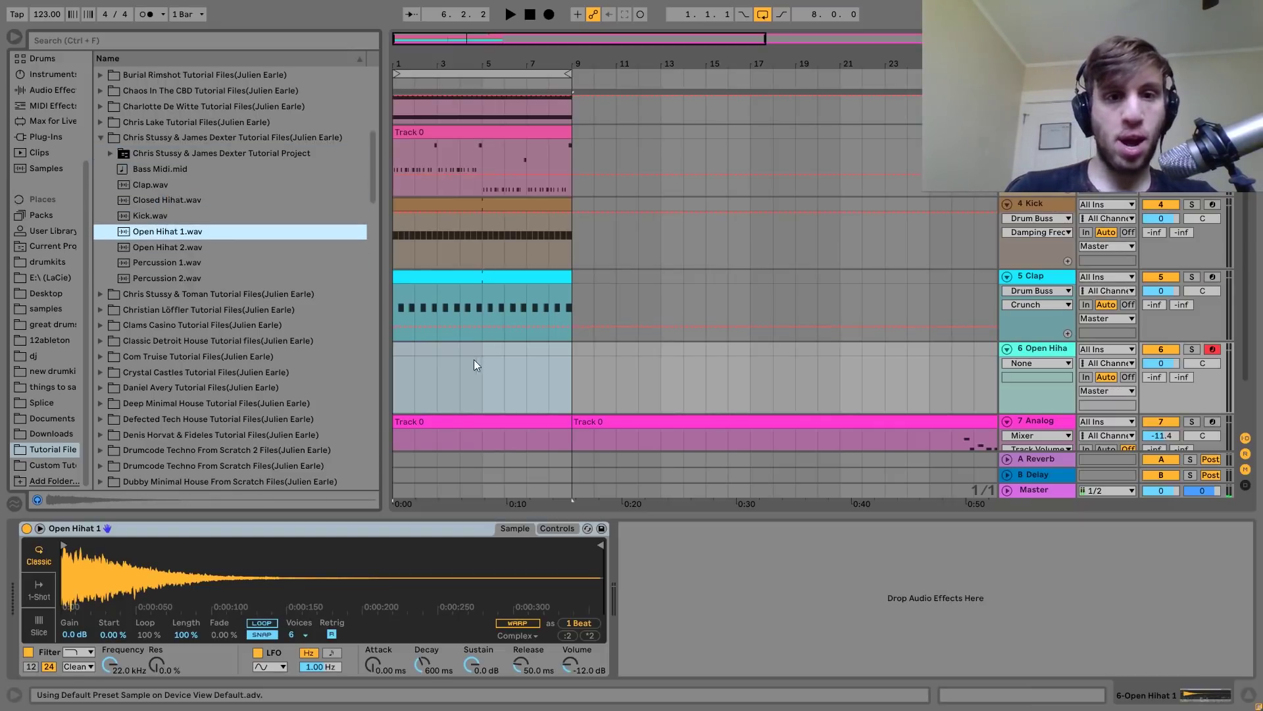
Create a four-bar clip on the Open Hihat track and fill it with repeated eighth-note C3 hits, starting on the first offbeat.
left_click_drag(478, 352, 391, 347)
key("ctrl+shift+m")
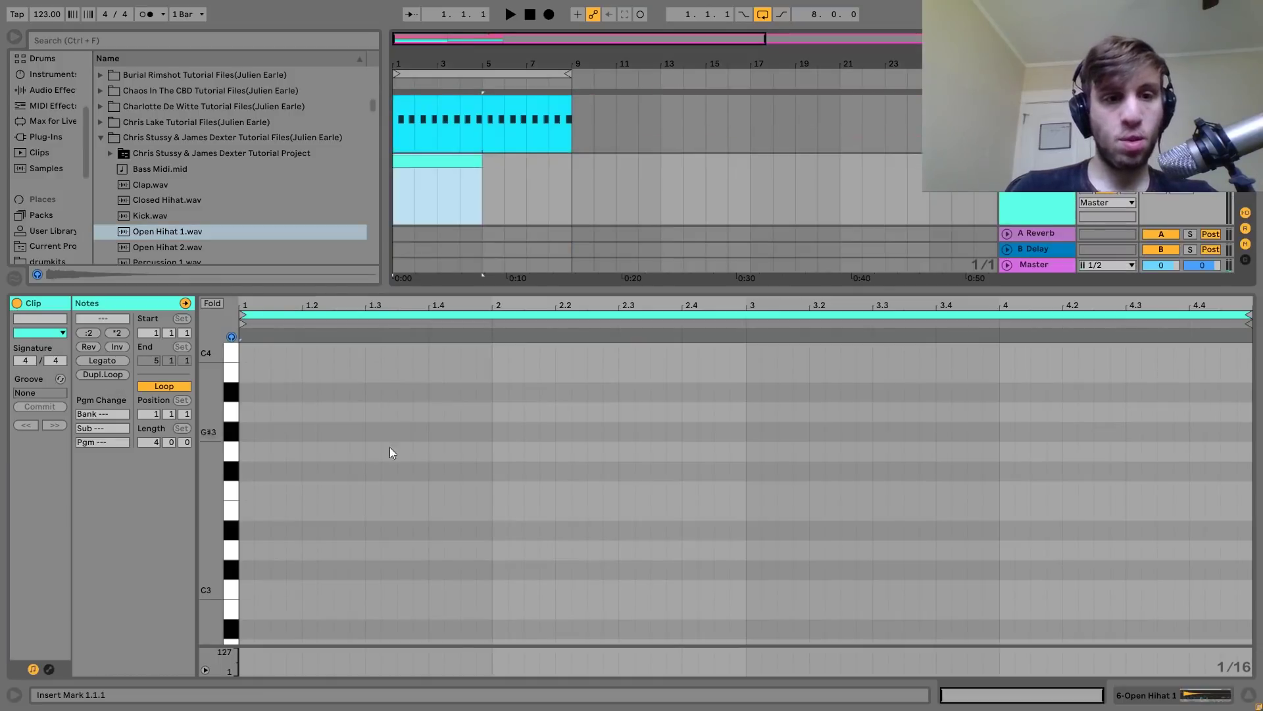
double_click(281, 589)
key("ctrl+d")
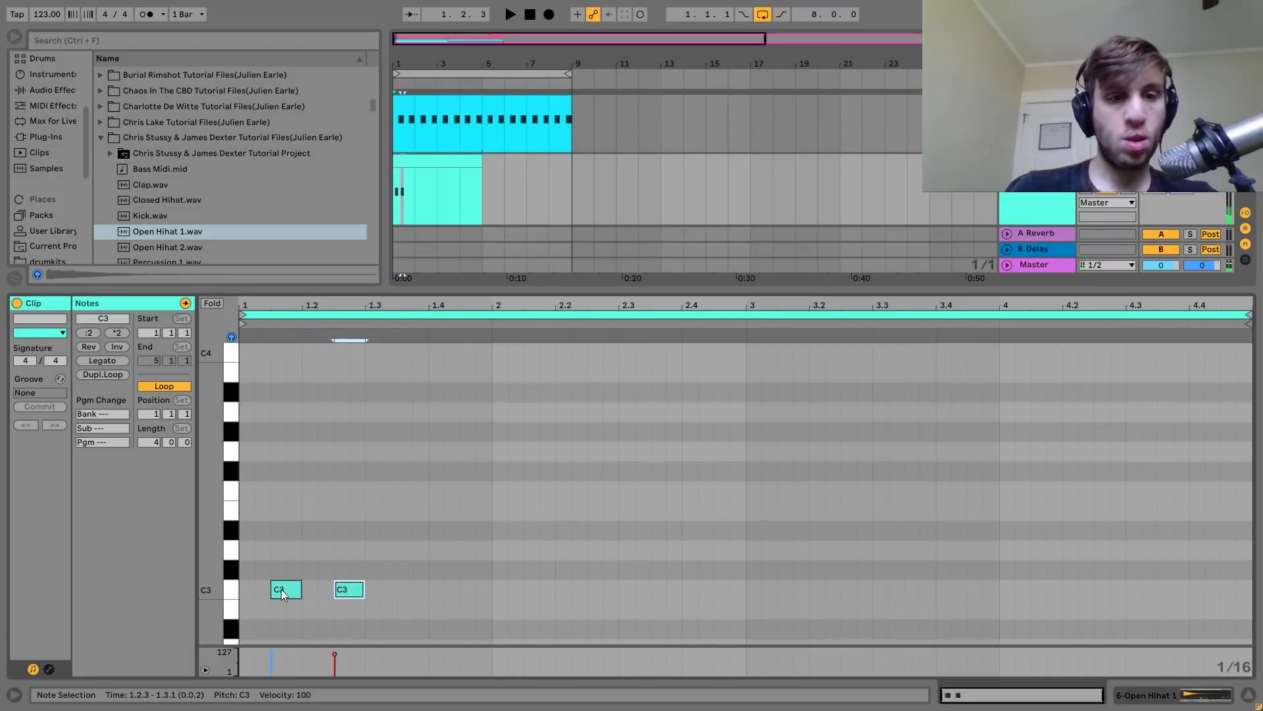
key("ctrl+d")
key("ctrl+d")
key("ctrl+d")
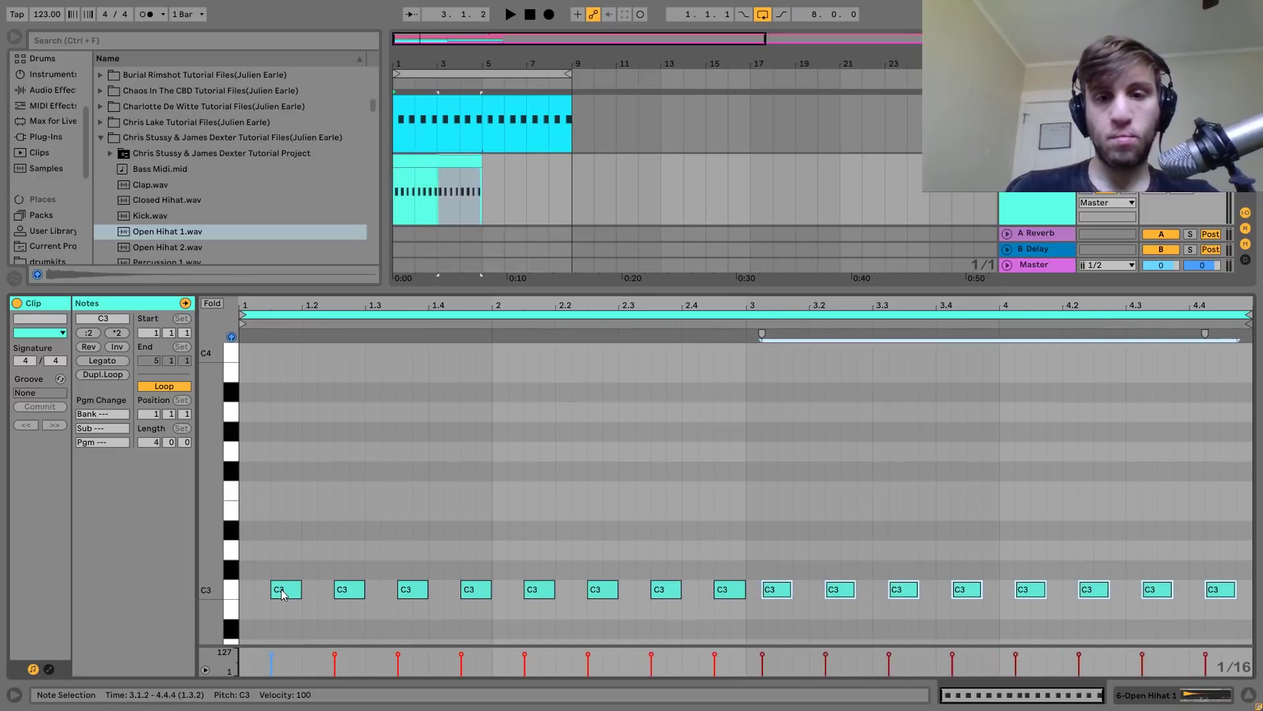
Shift the hi-hat notes of bars 3 and 4 a sixteenth later onto the offbeats and extend the clip to eight bars during playback.
key("Right")
key("space")
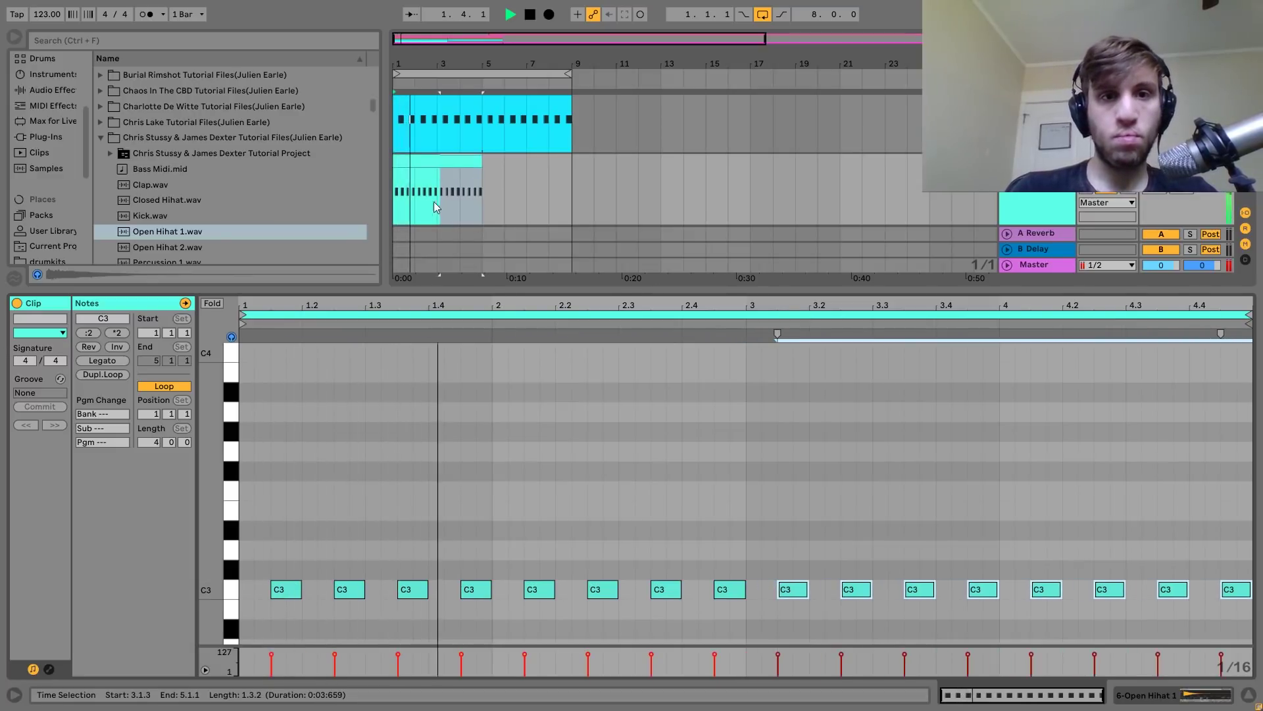
left_click_drag(481, 160, 572, 160)
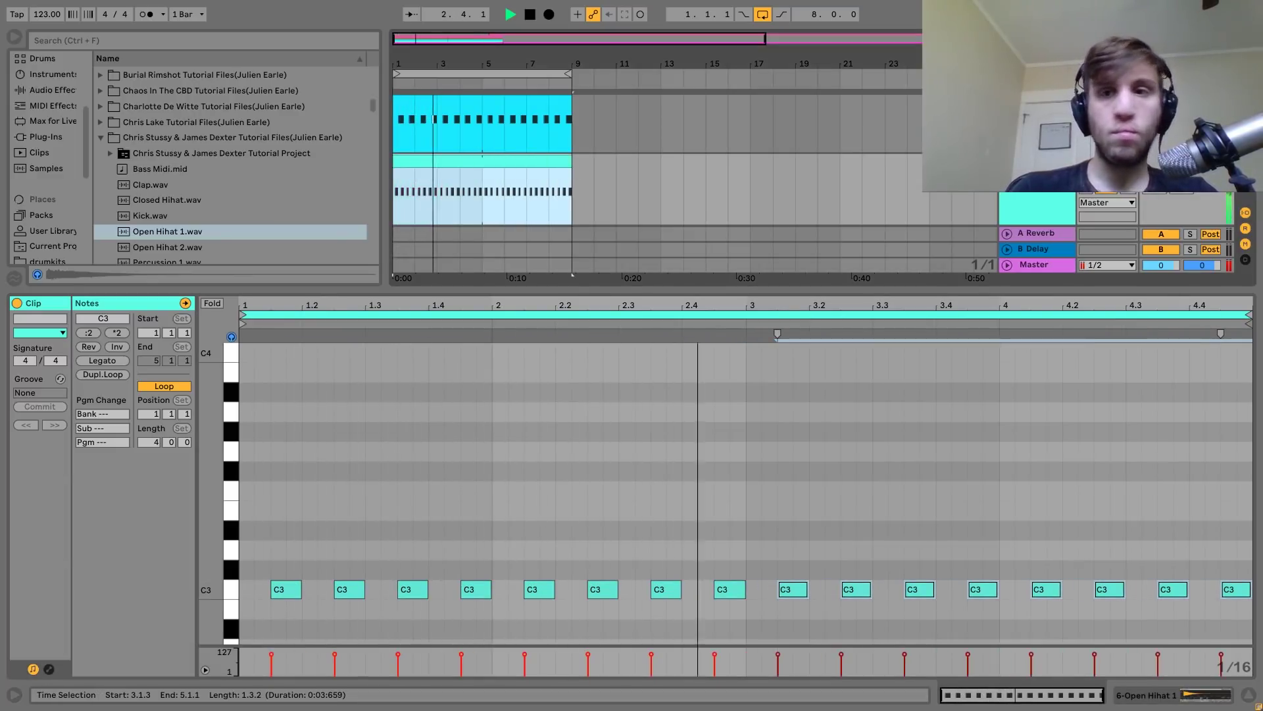
Insert a new MIDI track below Open Hihat and load Shaker.wav from the Defected Tech House Tutorial Files folder onto it.
double_click(1044, 196)
key("ctrl+shift+t")
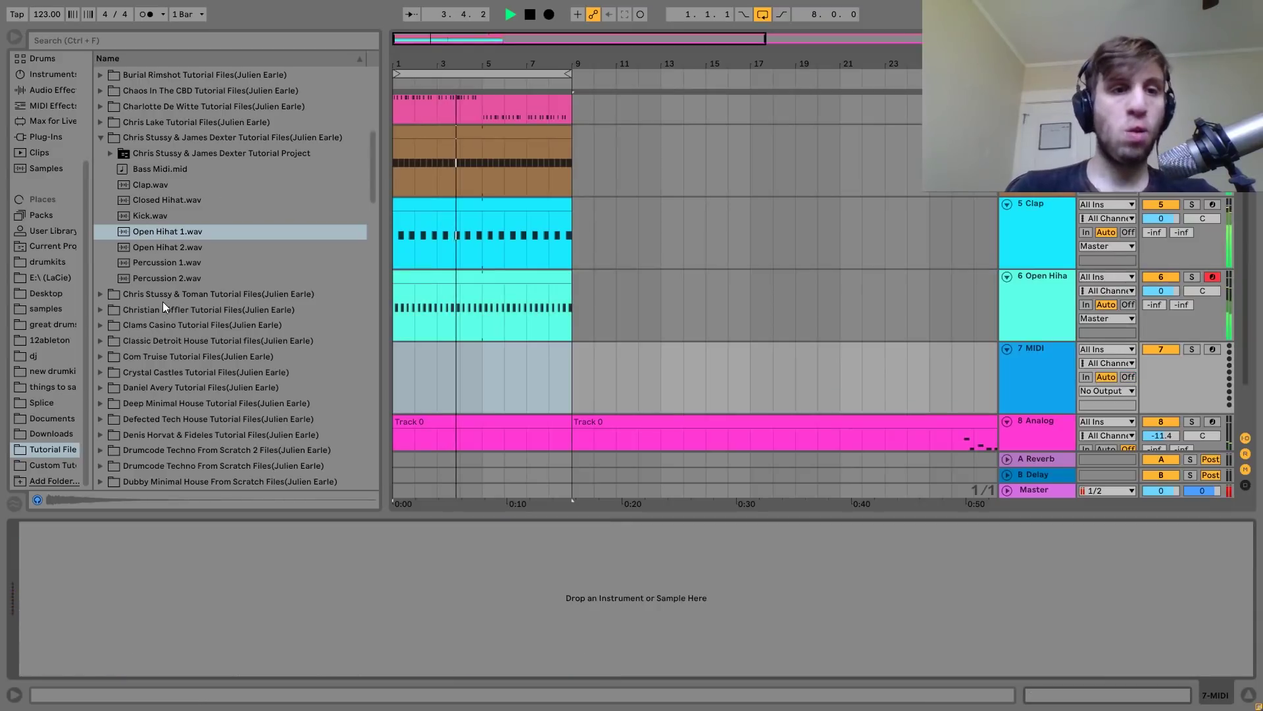
scroll(163, 301, "down", 5)
double_click(200, 246)
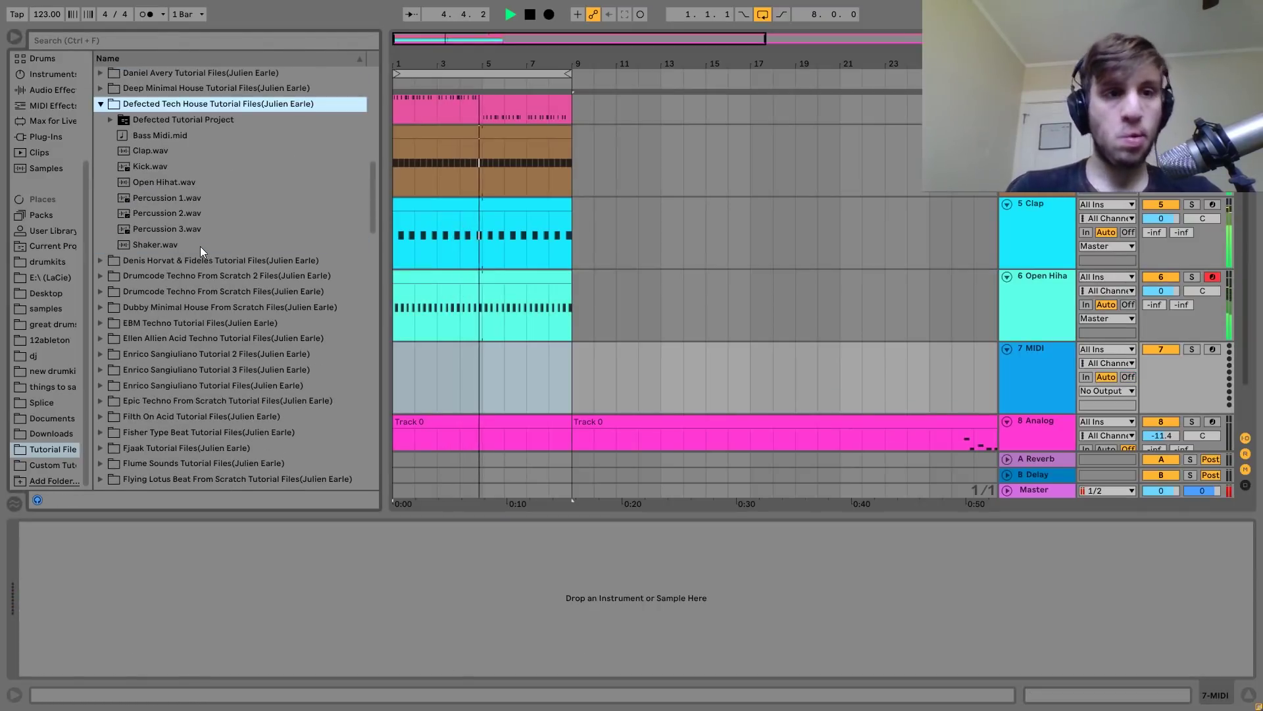
left_click(200, 246)
double_click(200, 246)
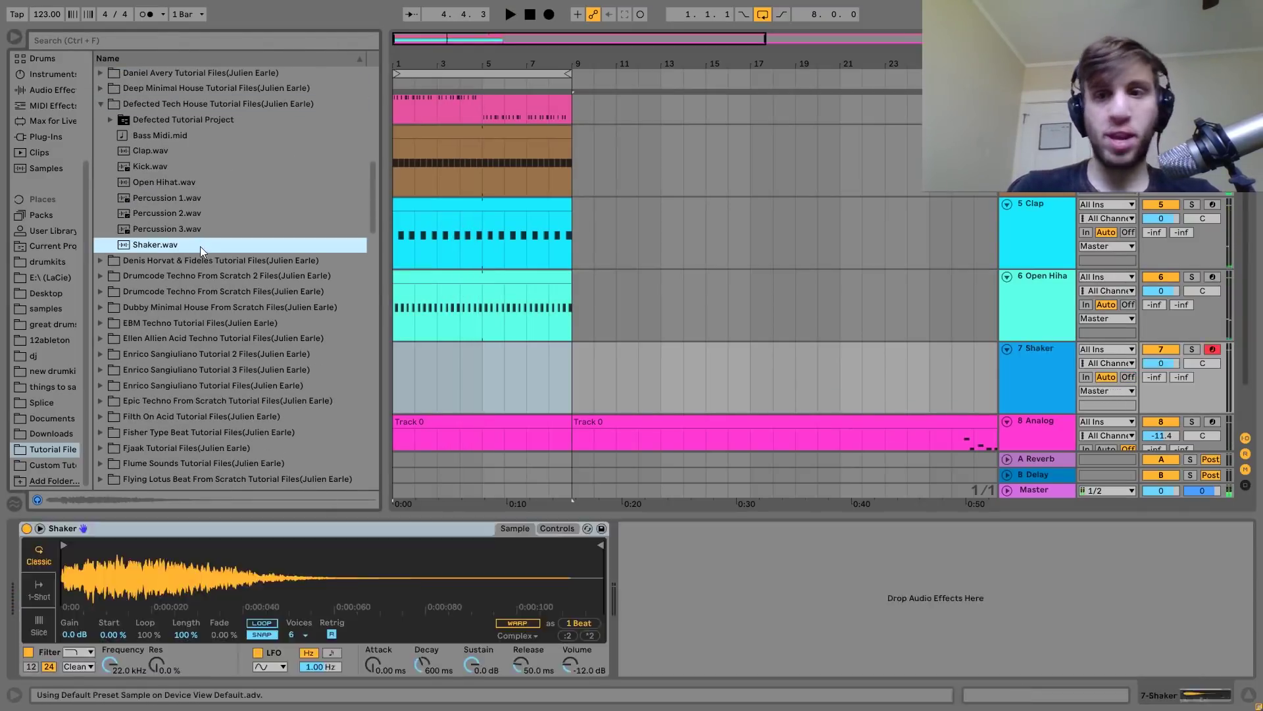
Create a four-bar clip on the Shaker track, fill it with continuous sixteenth-note C3 hits and play it.
left_click_drag(486, 384, 384, 369)
key("ctrl+shift+m")
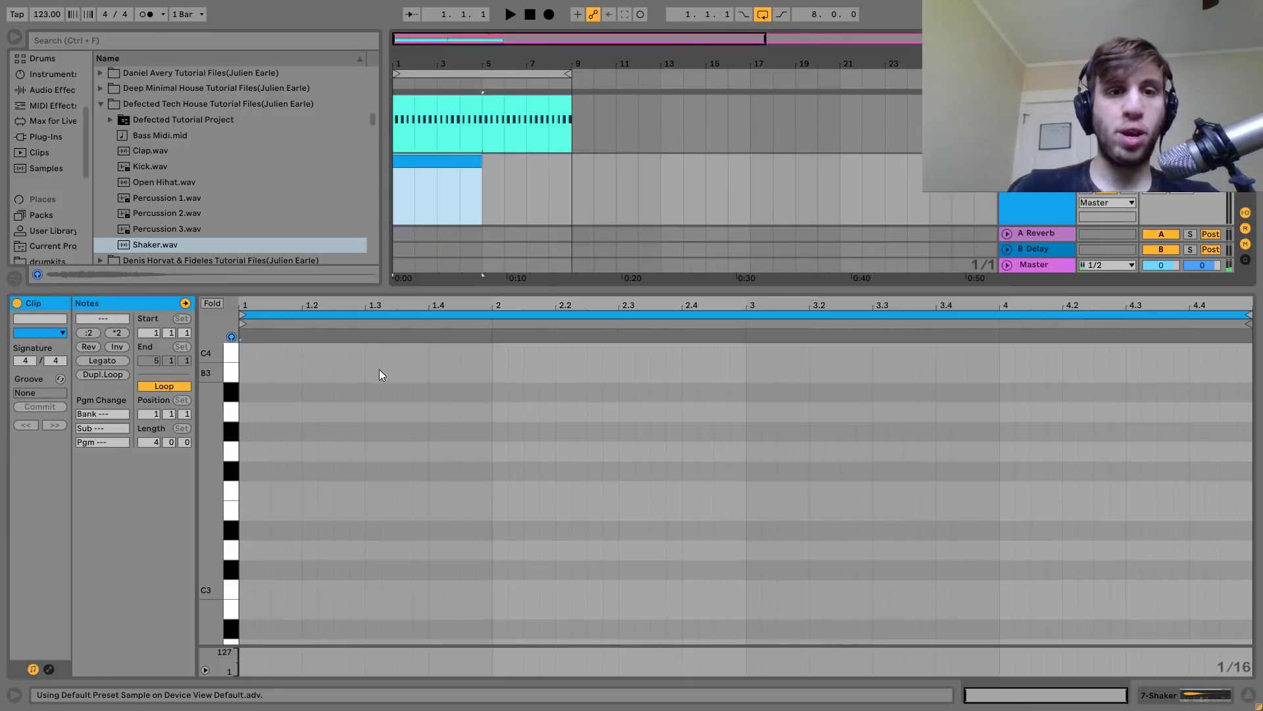
double_click(246, 590)
key("ctrl+a")
key("ctrl+d")
key("ctrl+d")
key("ctrl+d")
key("ctrl+d")
key("ctrl+d")
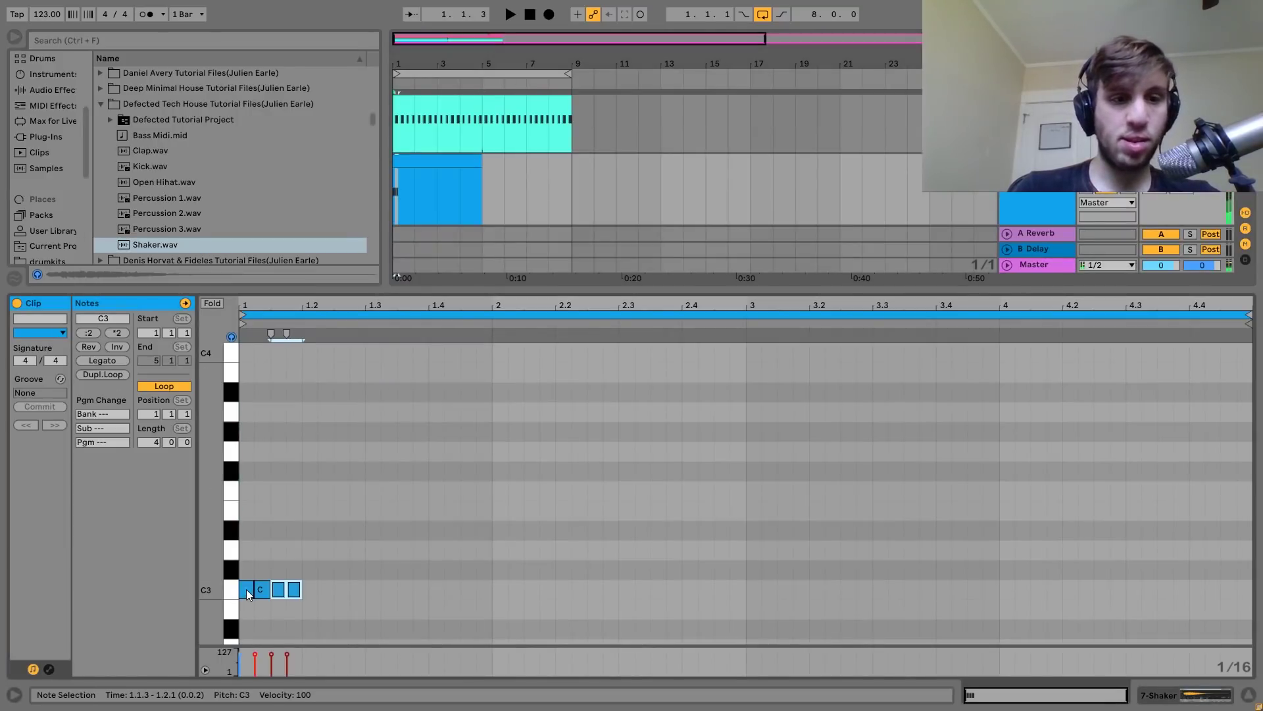
key("space")
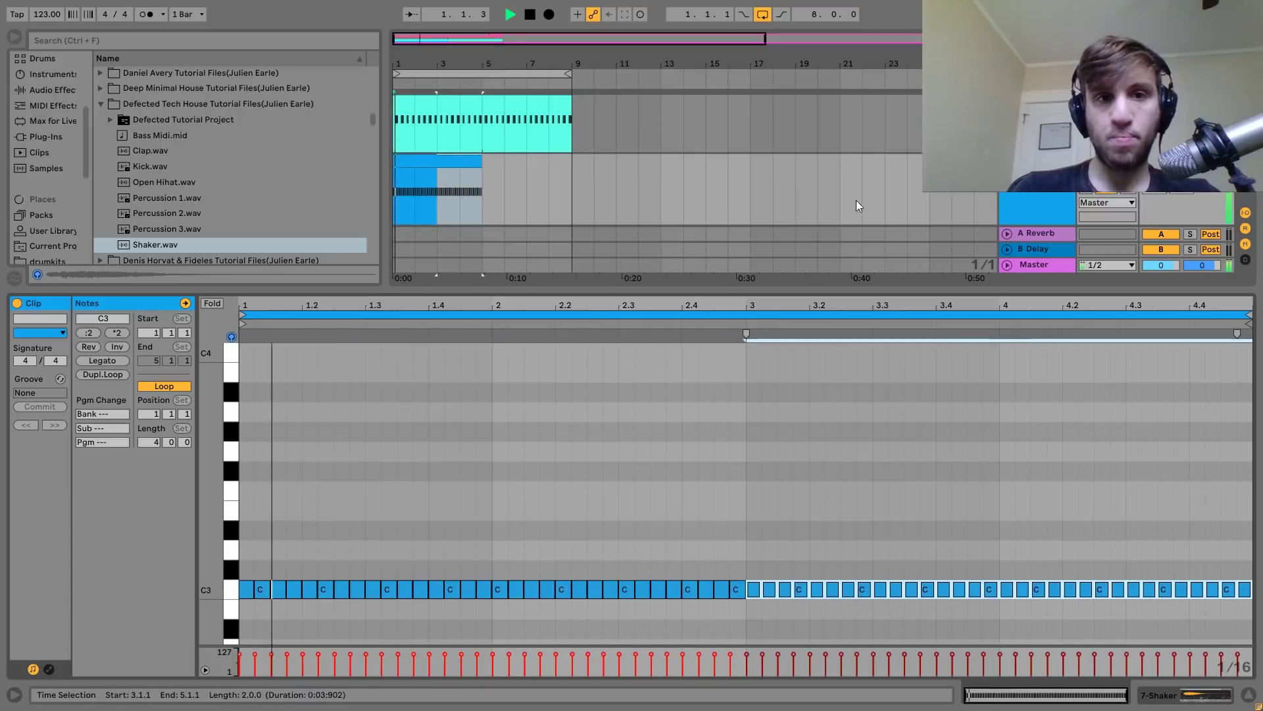
Set the Shaker track's volume to -9.1 dB against the full mix and extend its clip to eight bars.
key("shift+Tab")
left_click_drag(1162, 291, 1161, 312)
key("space")
left_click(1050, 293)
key("ctrl+a")
key("space")
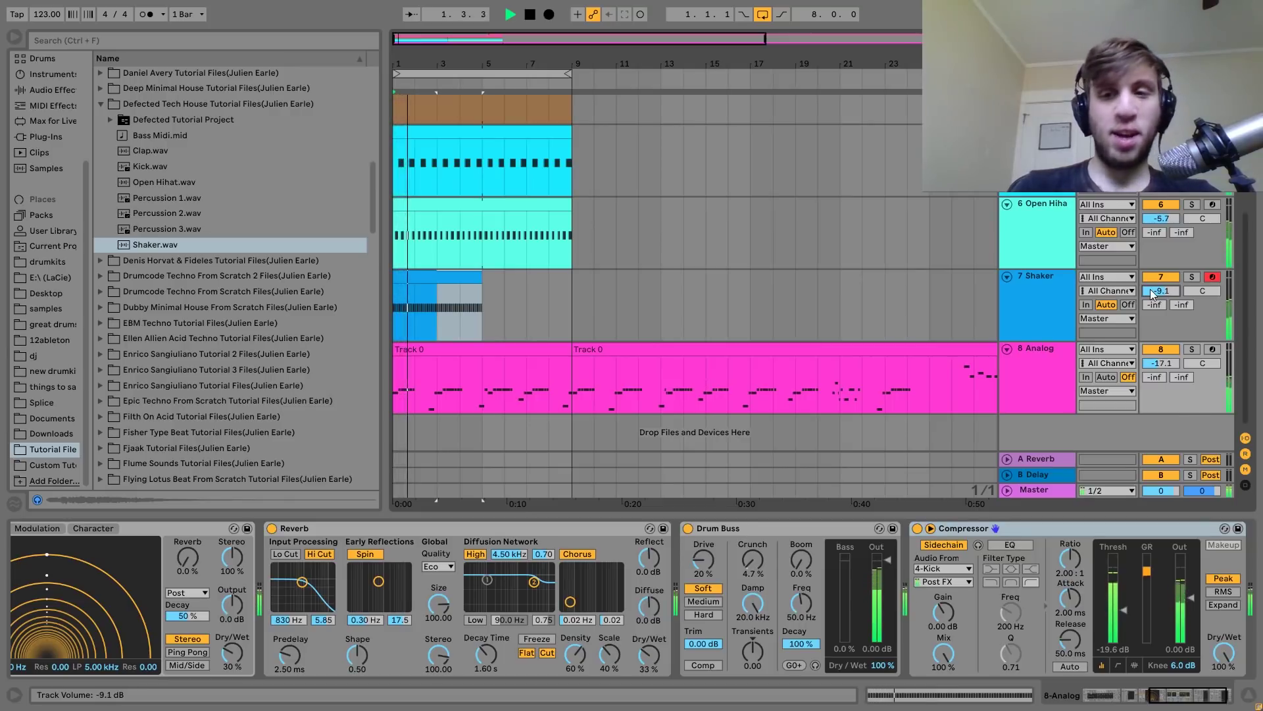
key("space")
left_click(457, 283)
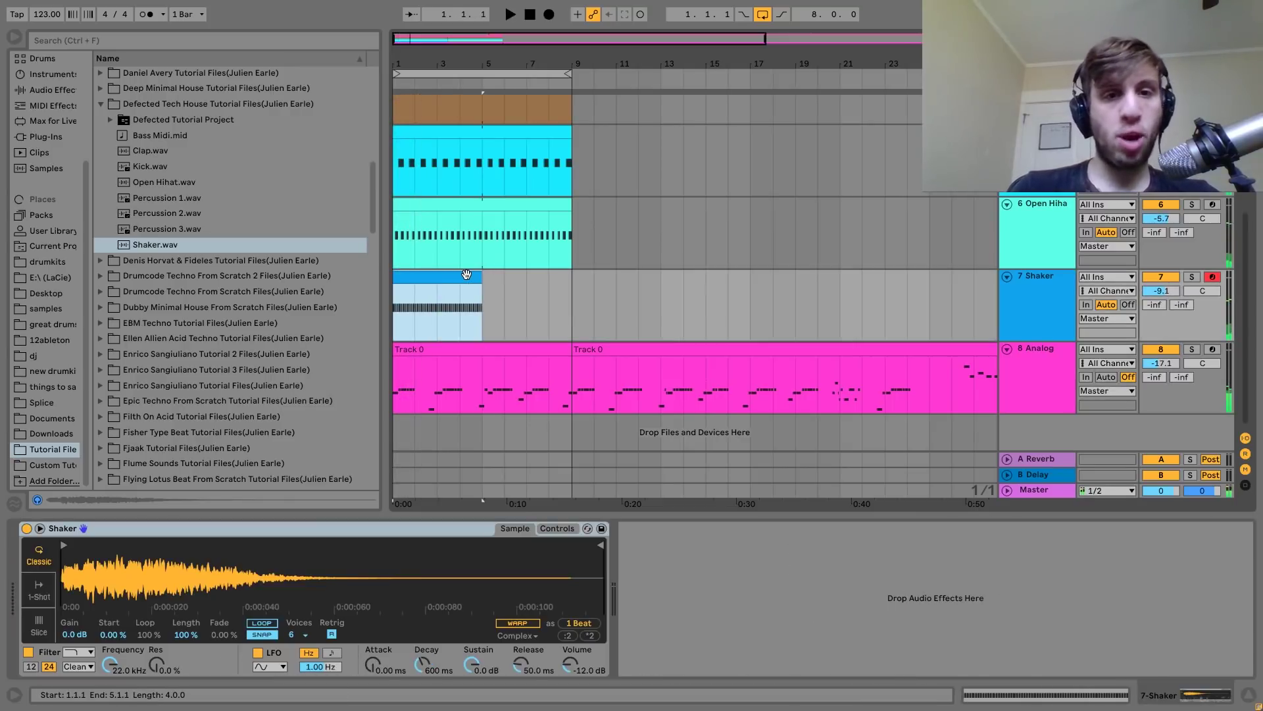
left_click_drag(483, 290, 568, 288)
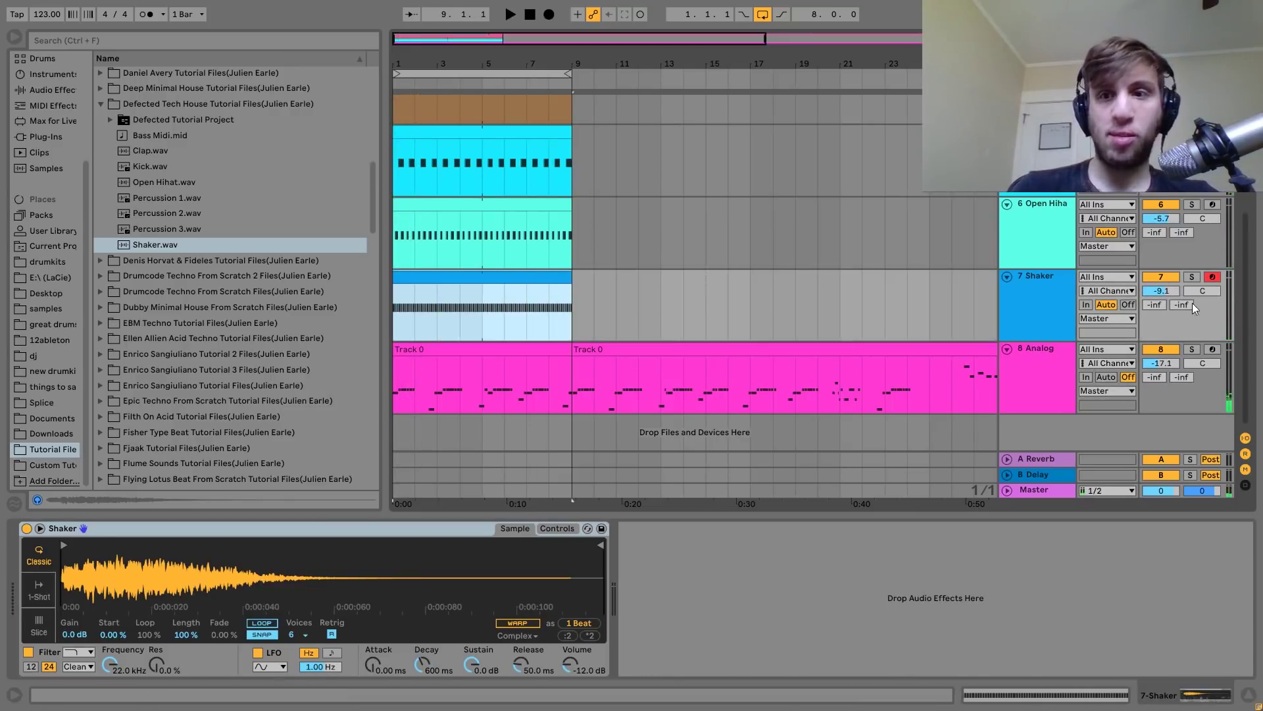
Solo the Shaker track and add Auto Pan to it with a tempo-synced 1/8 rate and 97.7 % amount.
left_click(1192, 276)
left_click(61, 92)
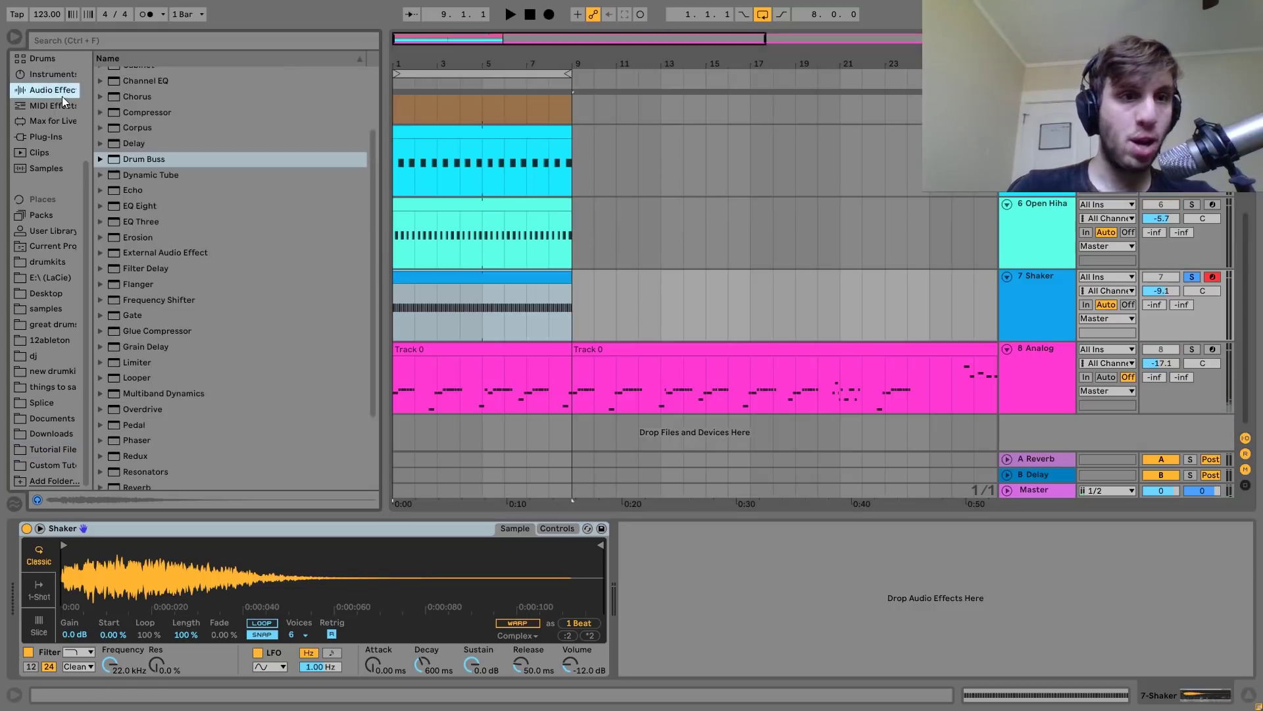
scroll(140, 132, "up", 3)
left_click(143, 119)
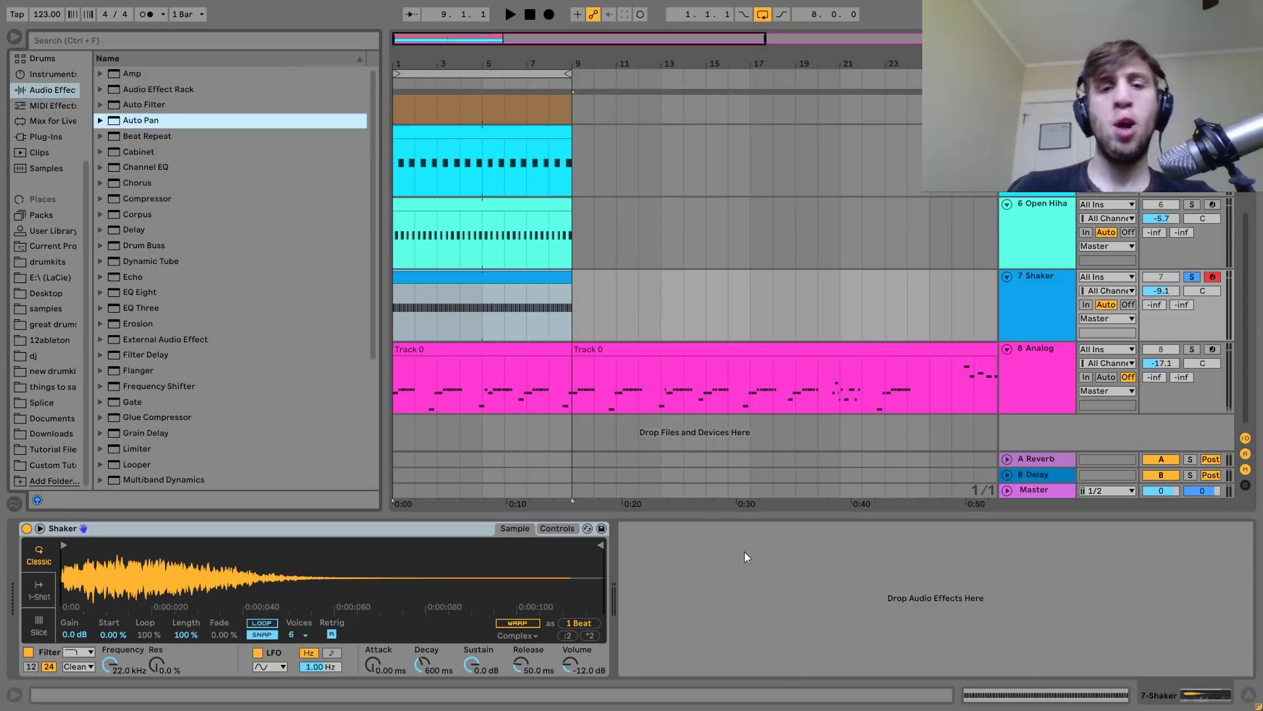
left_click_drag(744, 551, 744, 556)
left_click(678, 660)
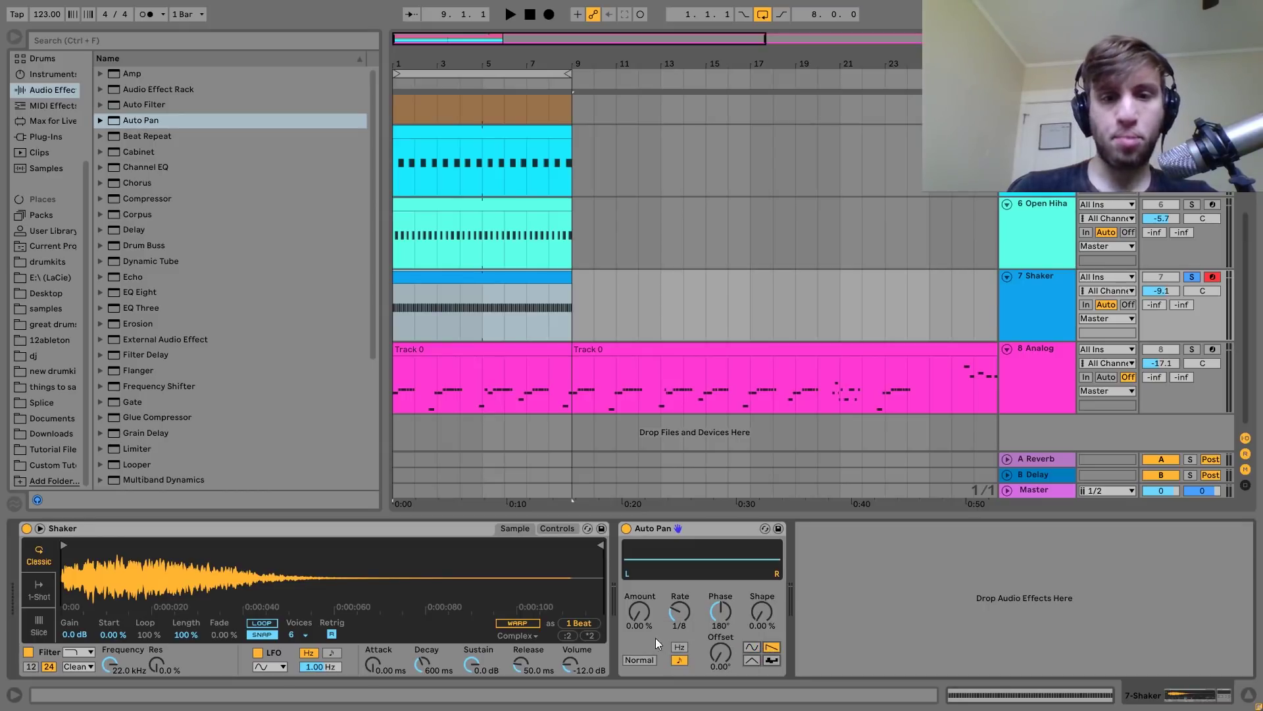
left_click_drag(645, 622, 646, 559)
Play the loop, unsolo the Shaker track and set its volume to -16.7 dB.
key("space")
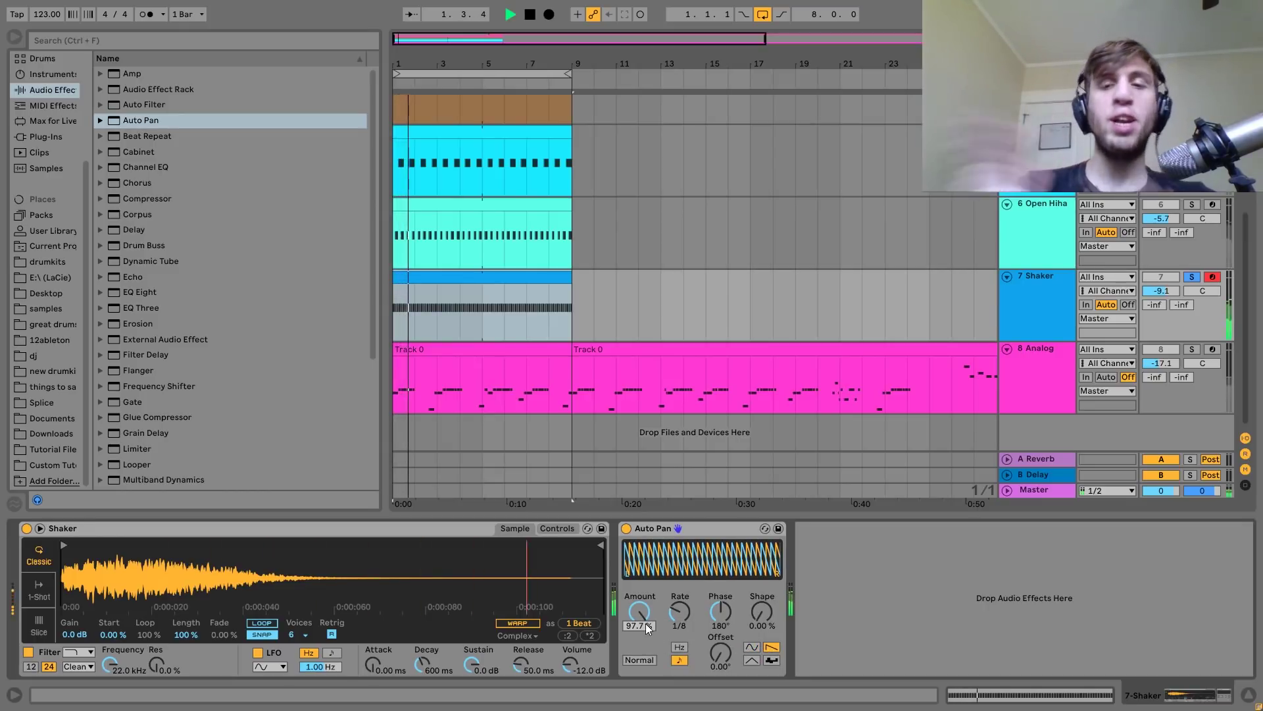
left_click(1189, 277)
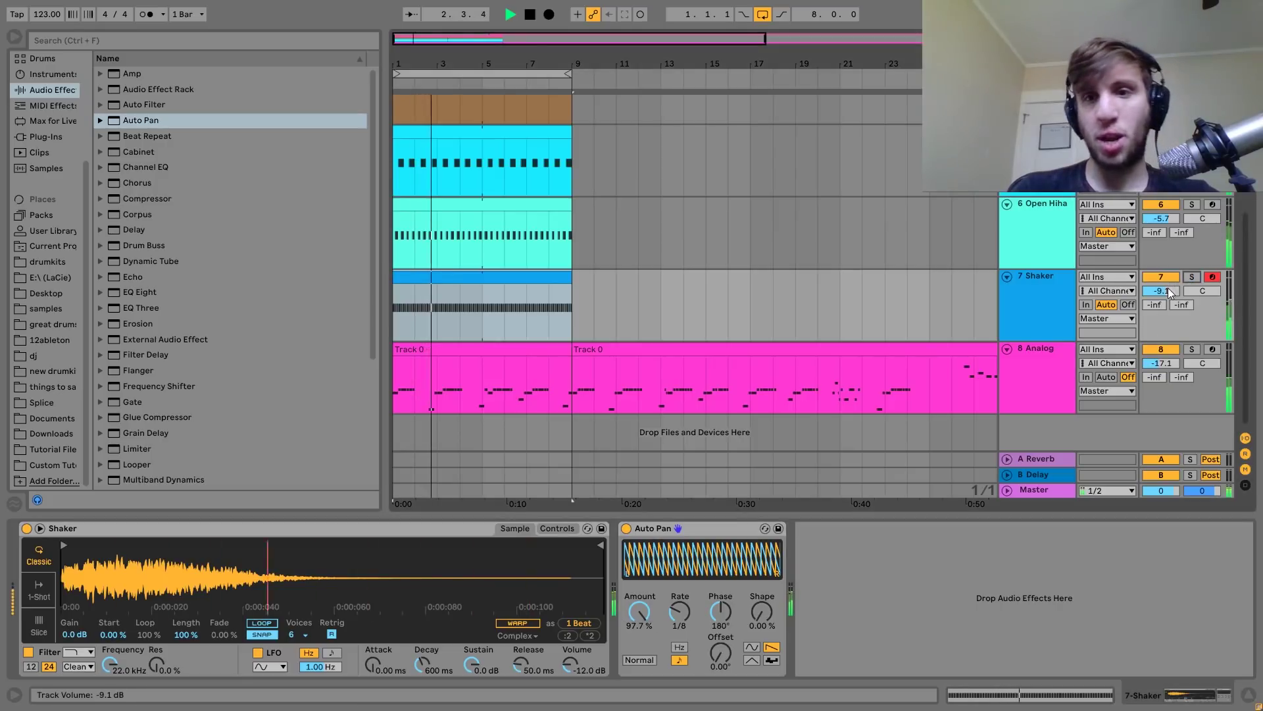
left_click_drag(1167, 291, 1167, 332)
Group the Open Hihat and Shaker tracks and set the volume of the Analog track below them to -11.5 dB.
left_click(1039, 243)
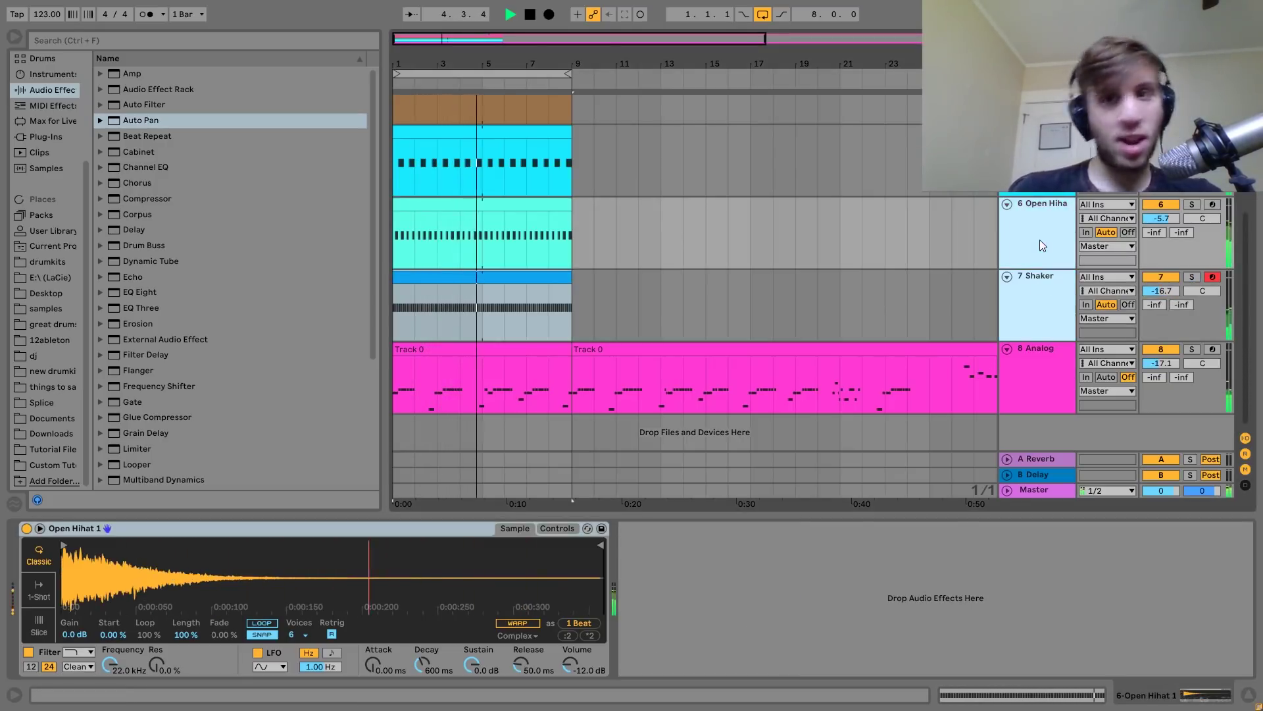
key("ctrl+g")
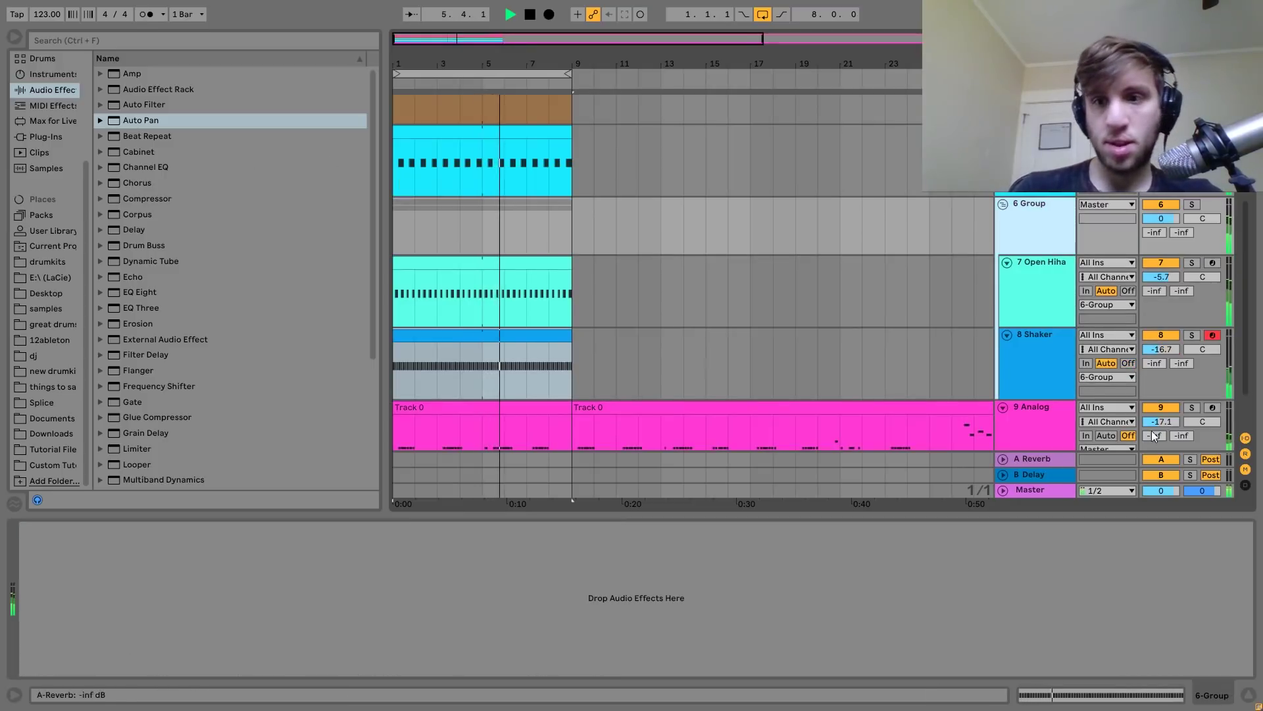
left_click_drag(1156, 425, 1156, 409)
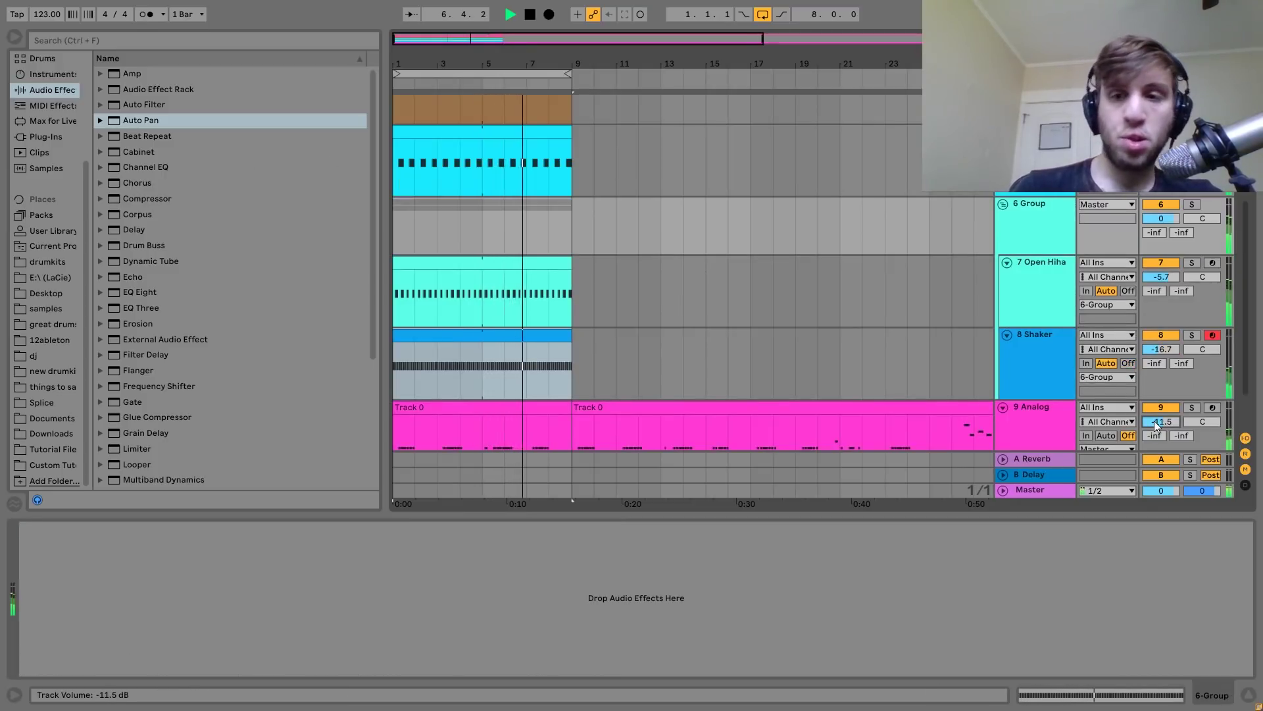
right_click(1154, 421)
Add Drum Buss with 21% Crunch and 20.0 kHz Damp to the hi-hat and shaker group and set the group's volume to -1.4 dB.
left_click(1043, 208)
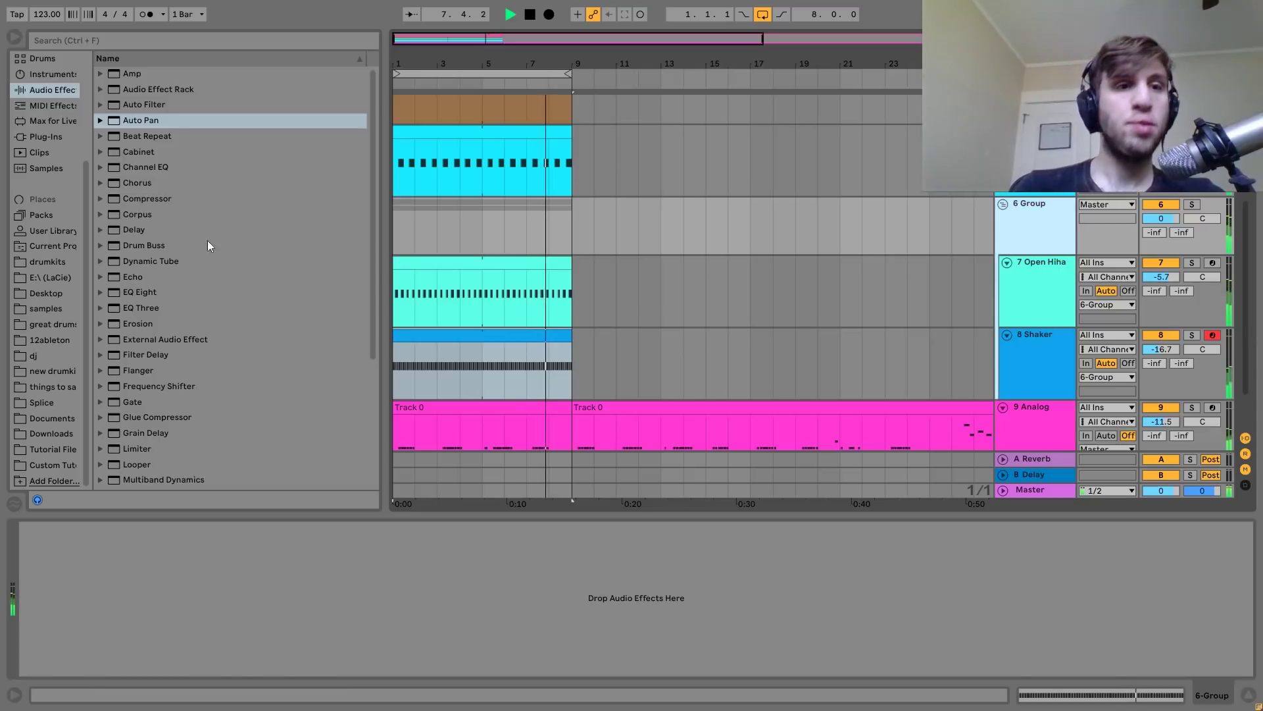
left_click_drag(209, 246, 156, 529)
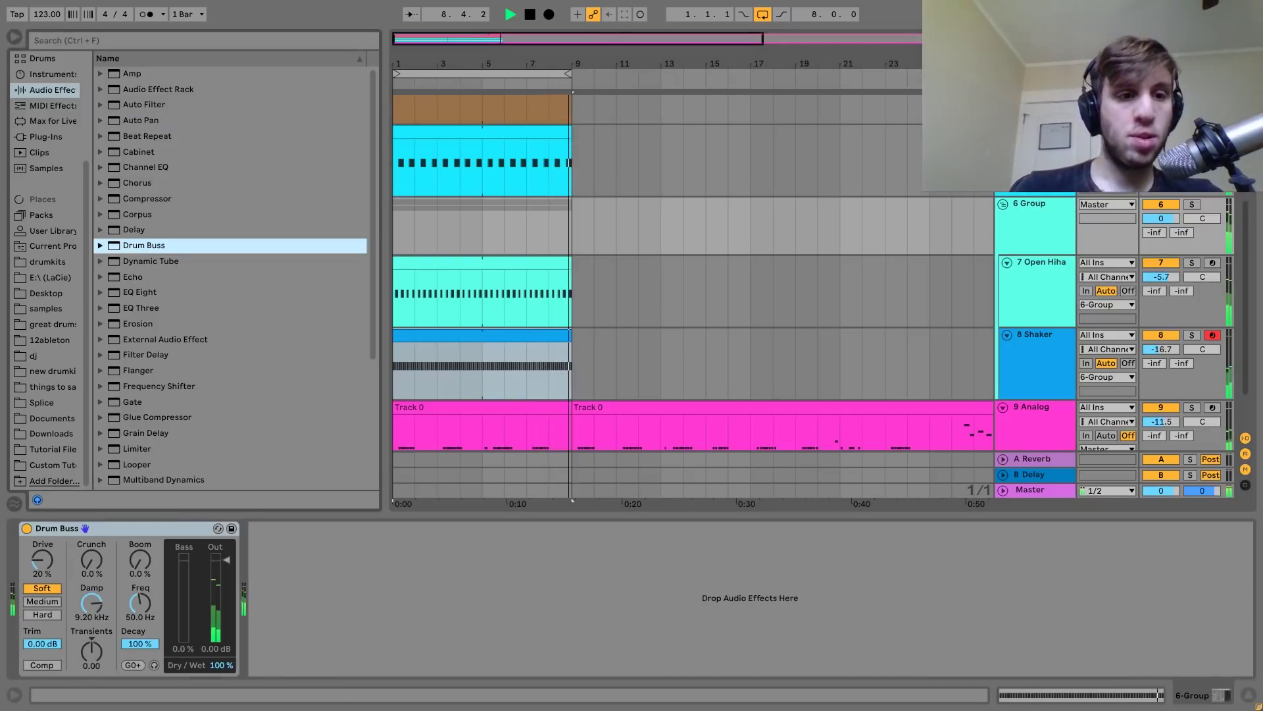
left_click_drag(93, 567, 93, 539)
left_click_drag(93, 607, 93, 576)
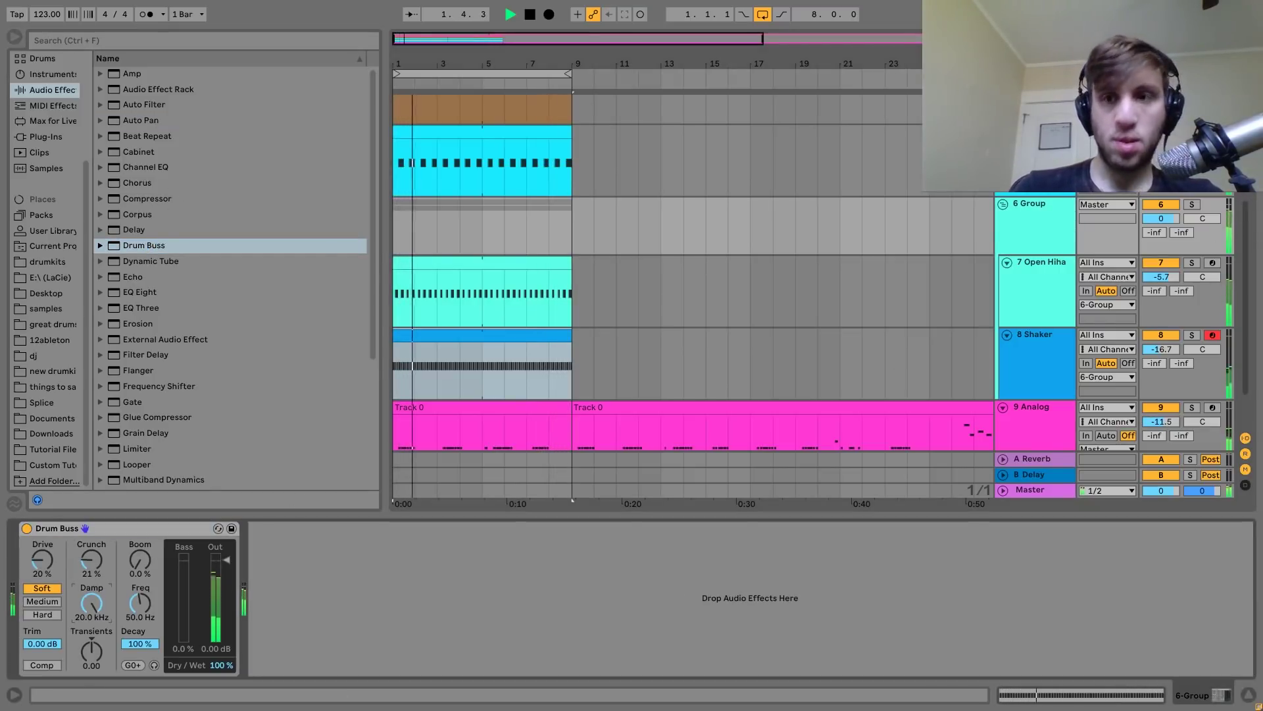
left_click_drag(1163, 219, 1164, 224)
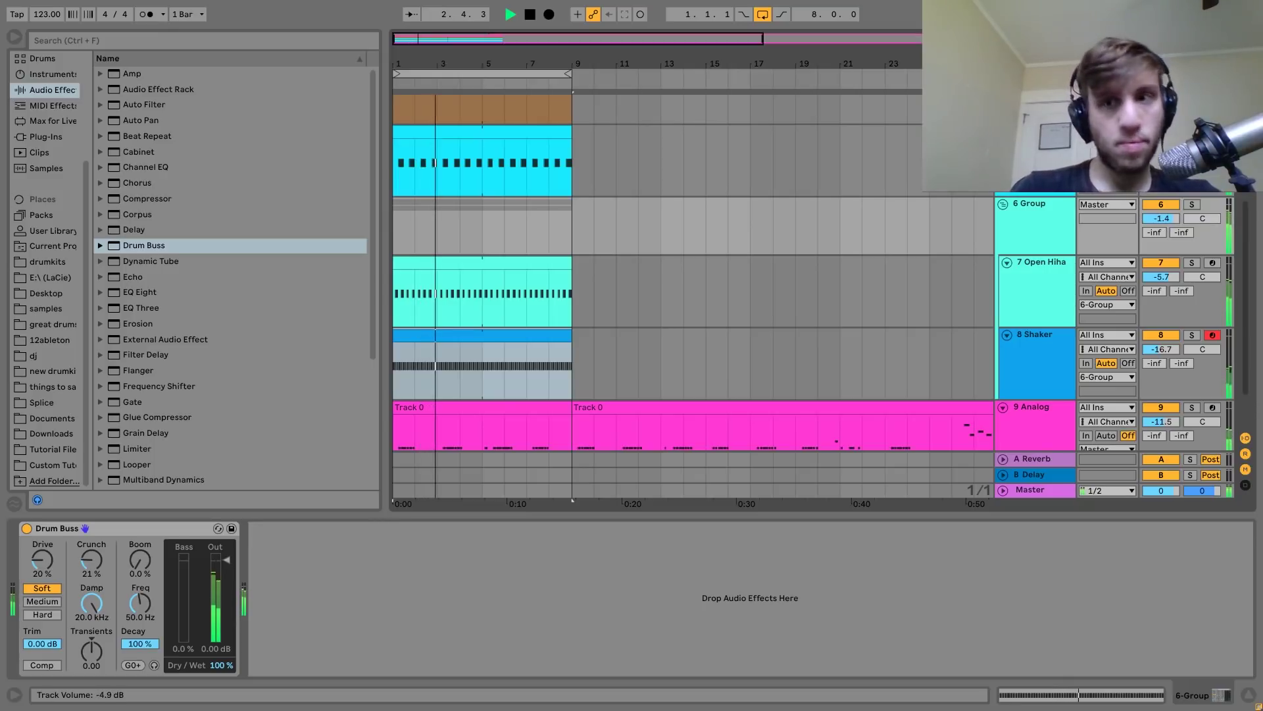
key("space")
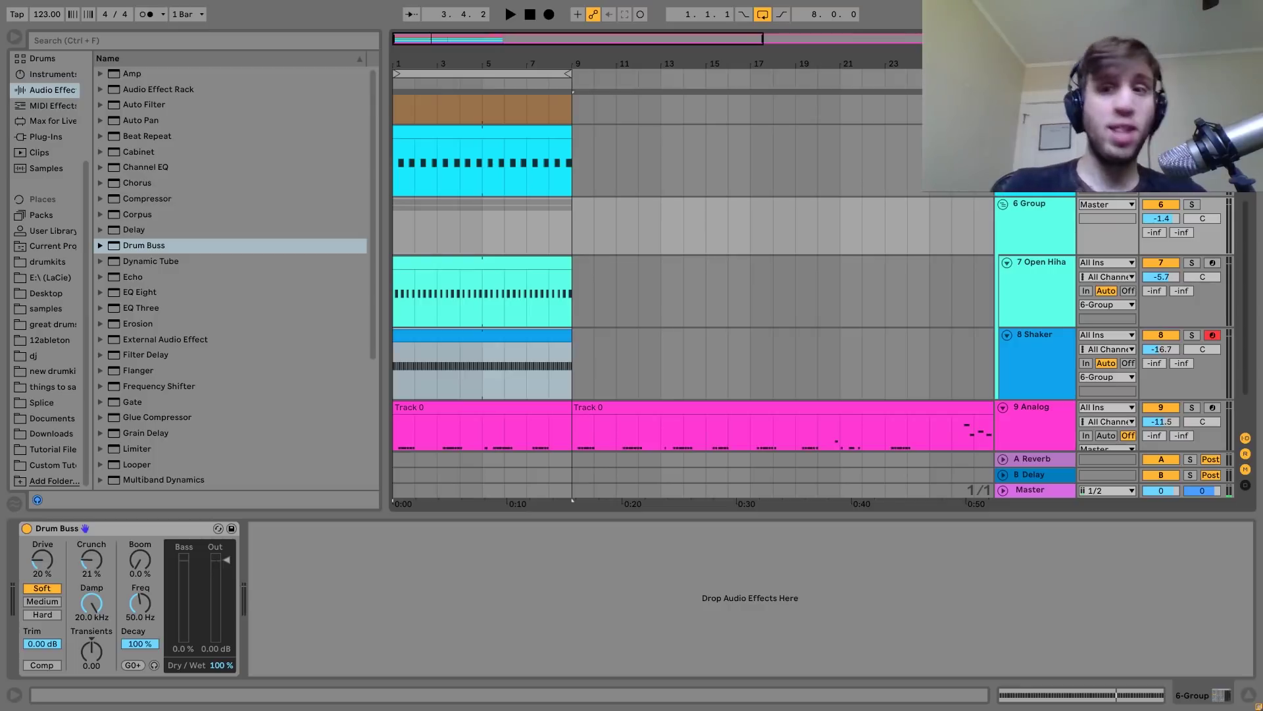
Review the eight-bar arrangement, including the Operator chord clip with its effects and the first clip on the last Analog track.
scroll(691, 263, "up", 5)
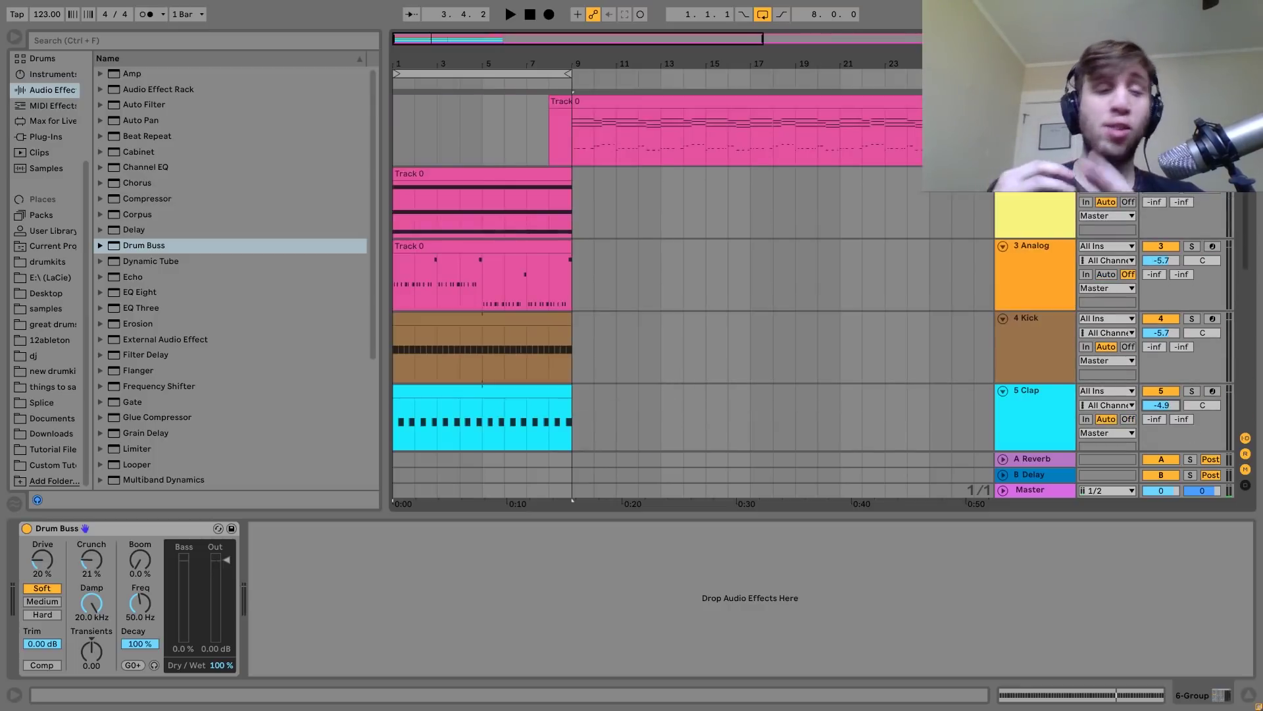
left_click_drag(592, 68, 592, 30)
left_click_drag(495, 64, 490, 62)
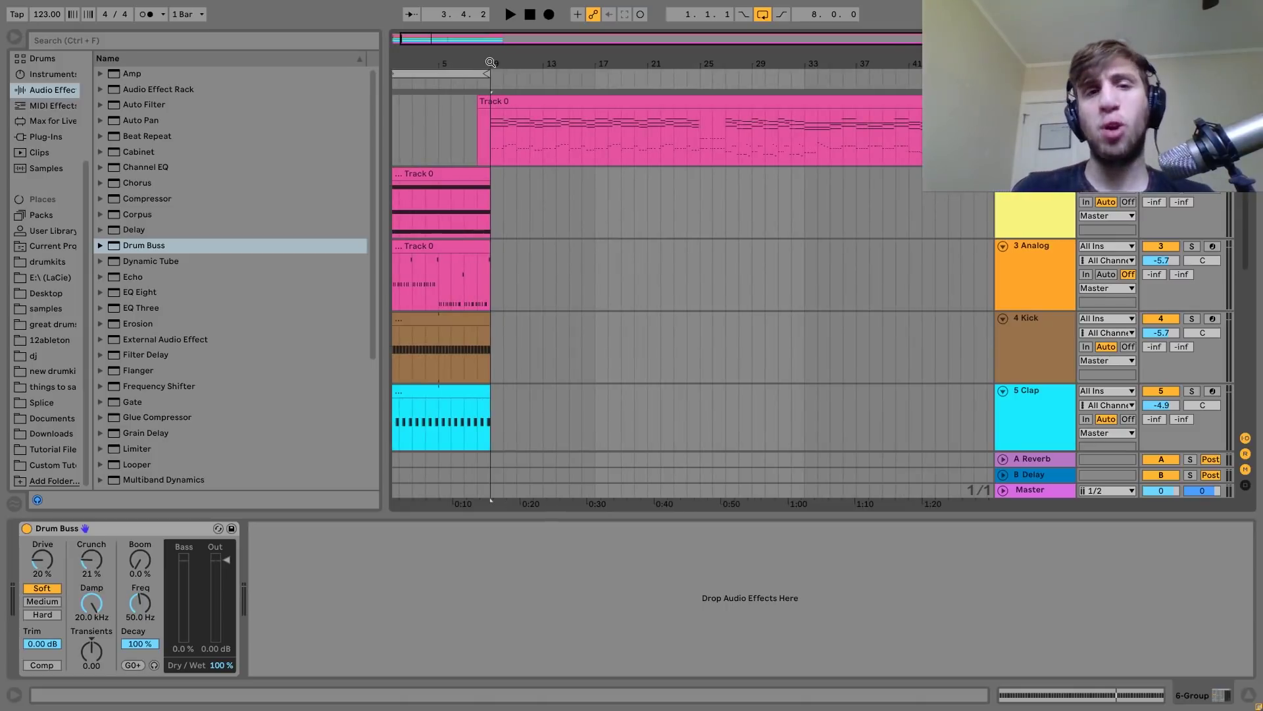
left_click(449, 179)
key("space")
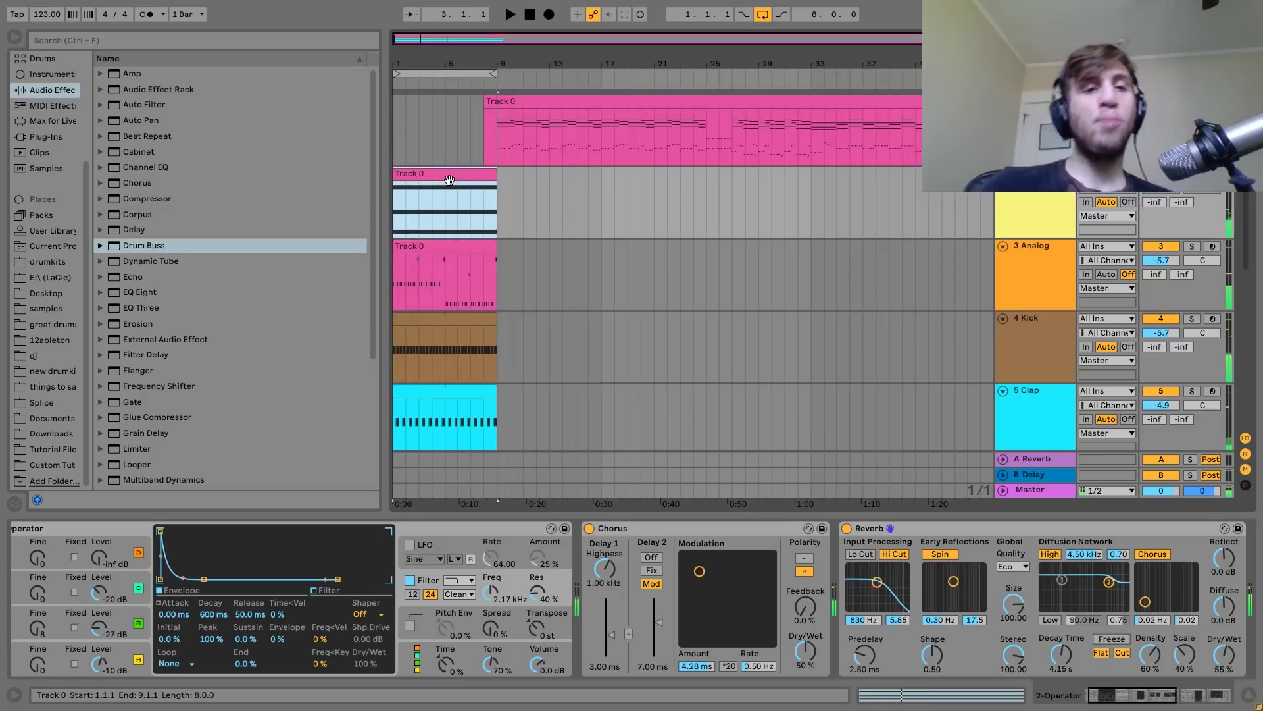
scroll(451, 183, "down", 5)
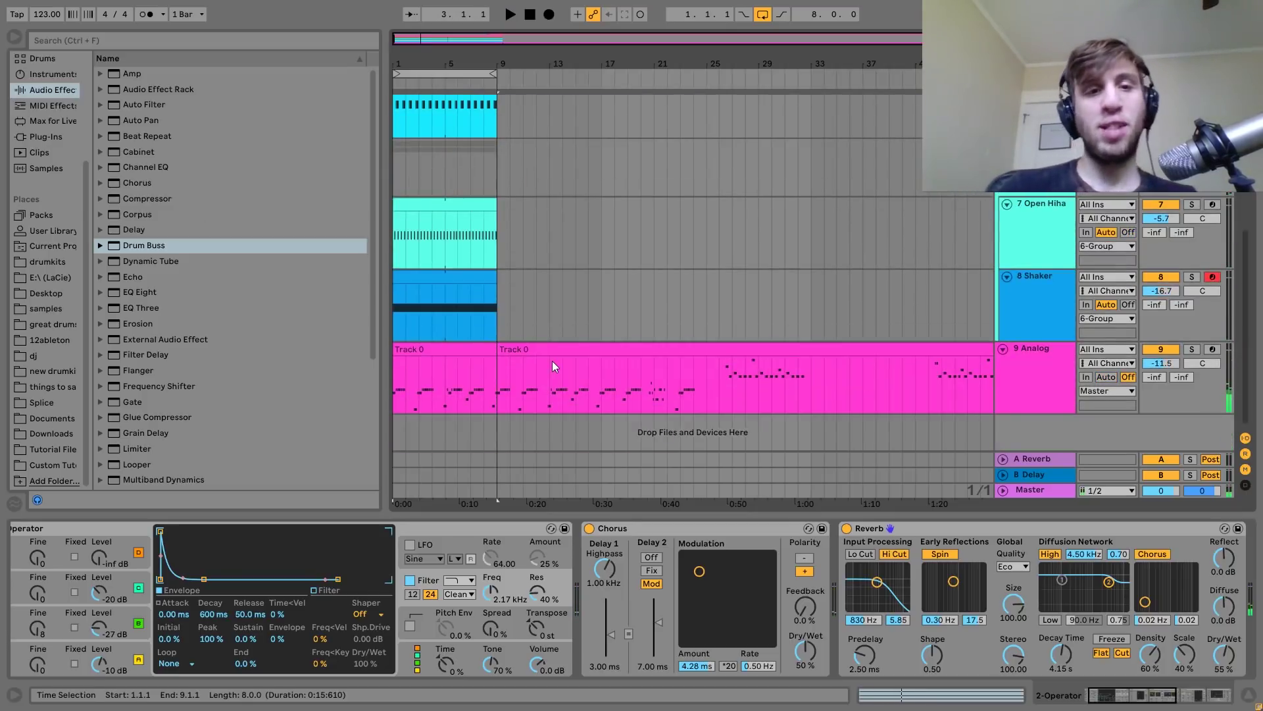
left_click(414, 351)
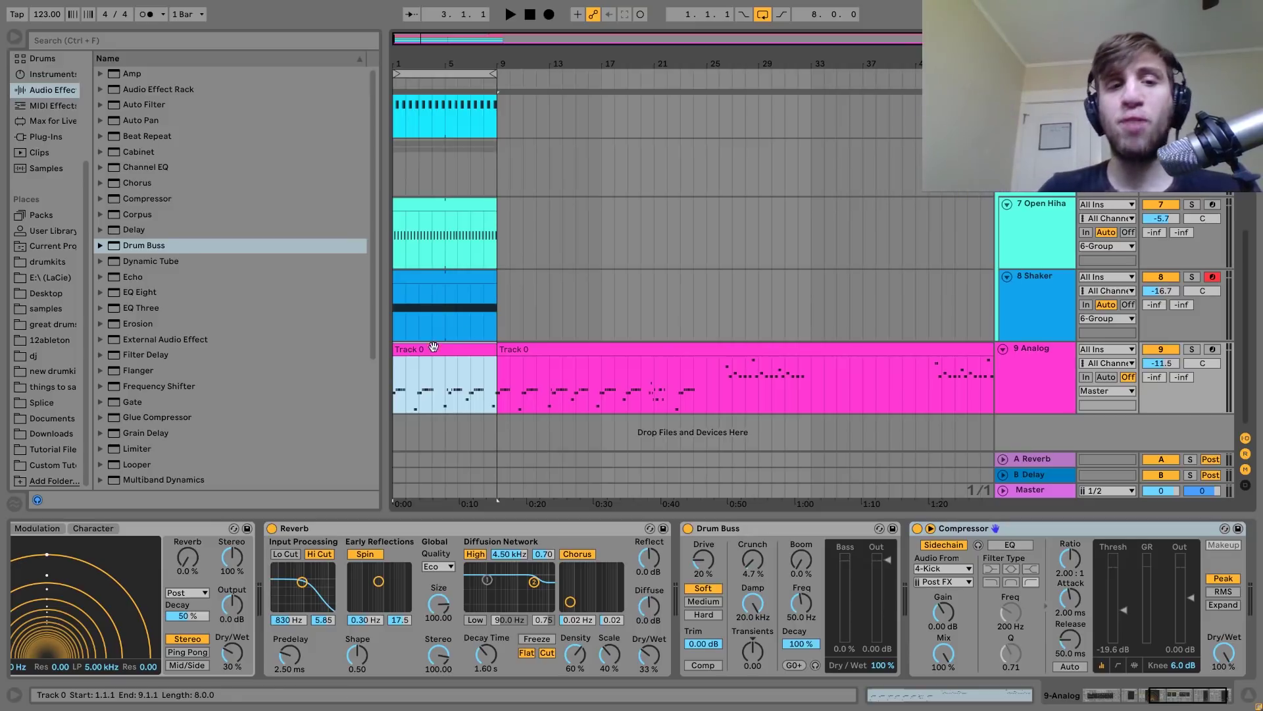
Examine the remaining imported MIDI on the Grand Piano and last Analog tracks alongside the finished eight-bar loop.
scroll(480, 323, "up", 5)
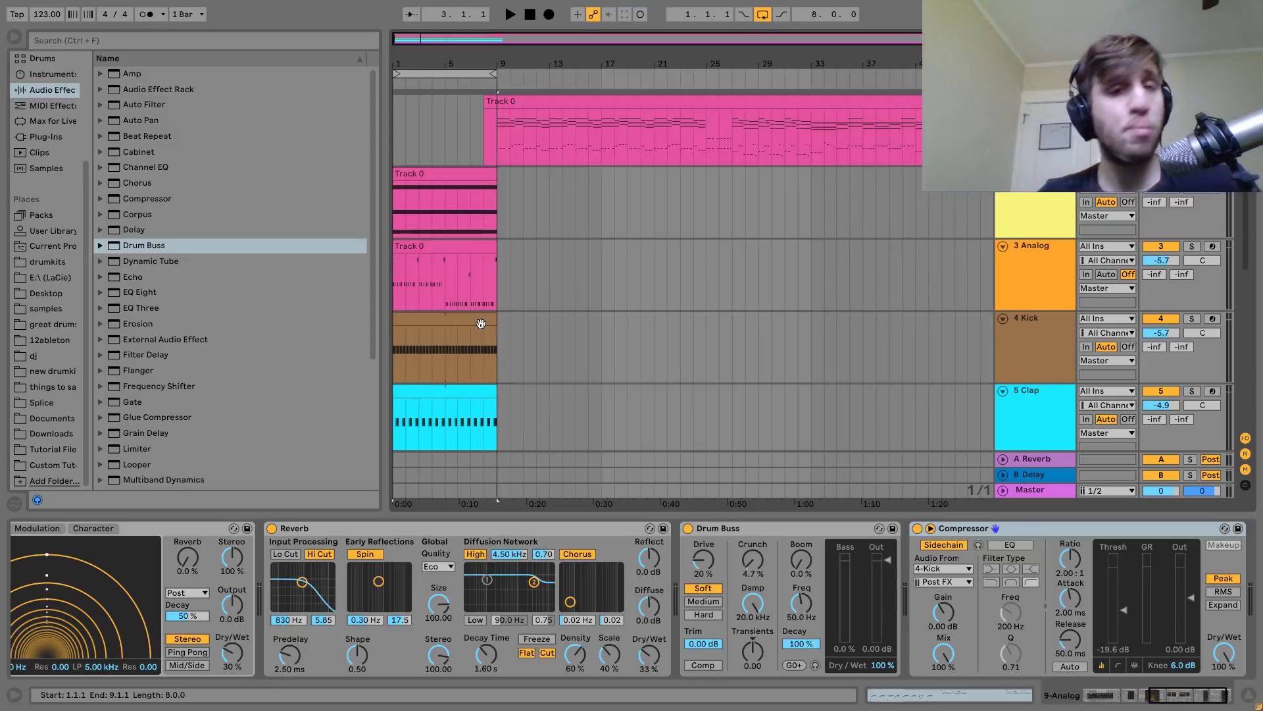
left_click_drag(539, 55, 507, 54)
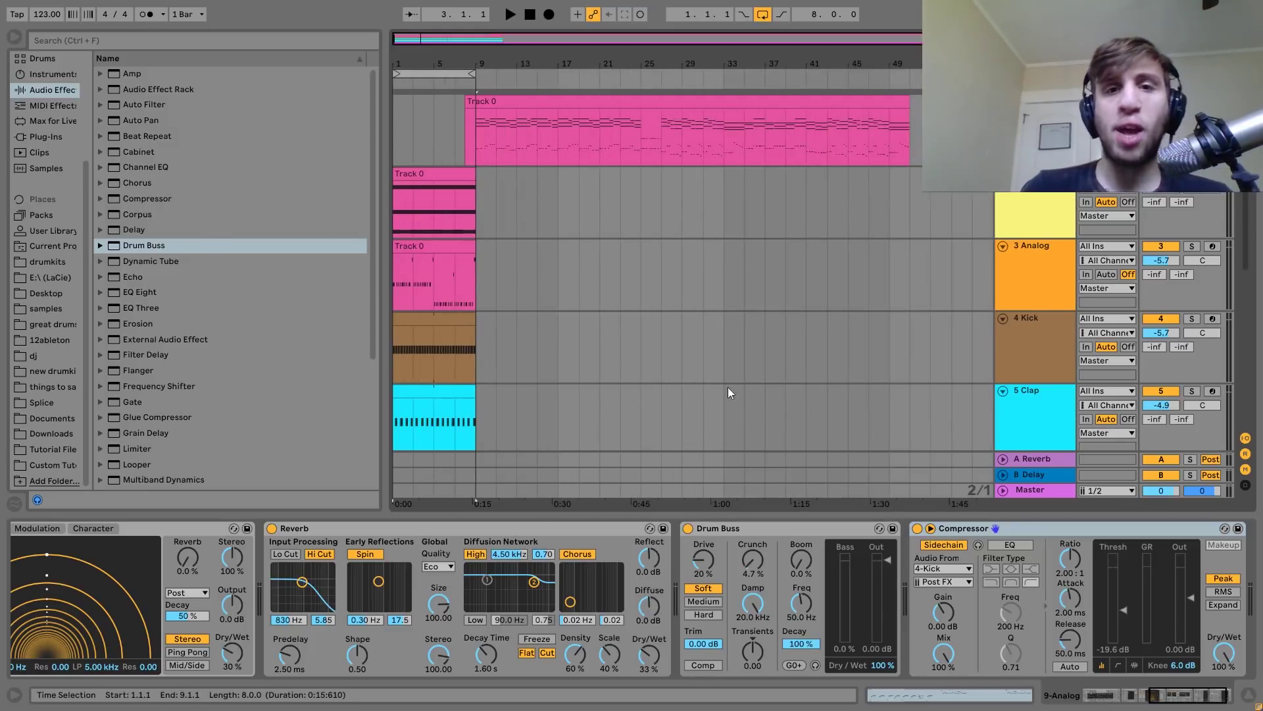
scroll(728, 393, "down", 5)
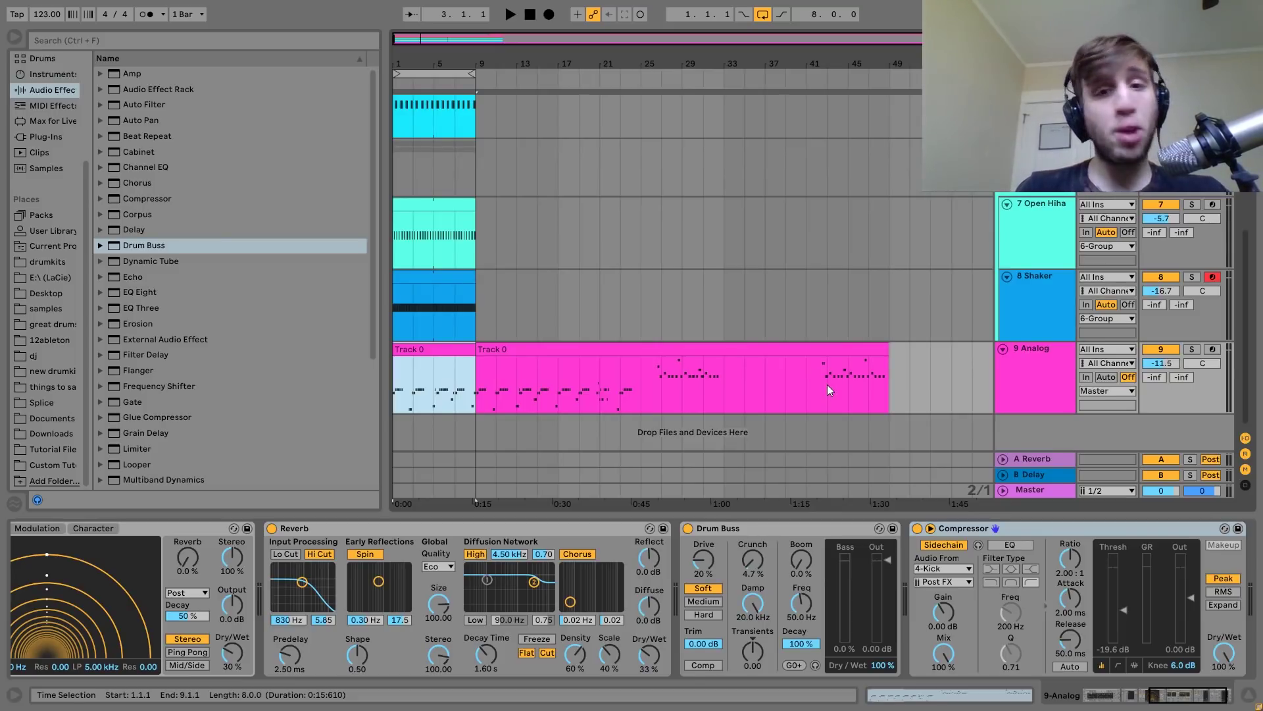
scroll(828, 385, "up", 4)
left_click(401, 132)
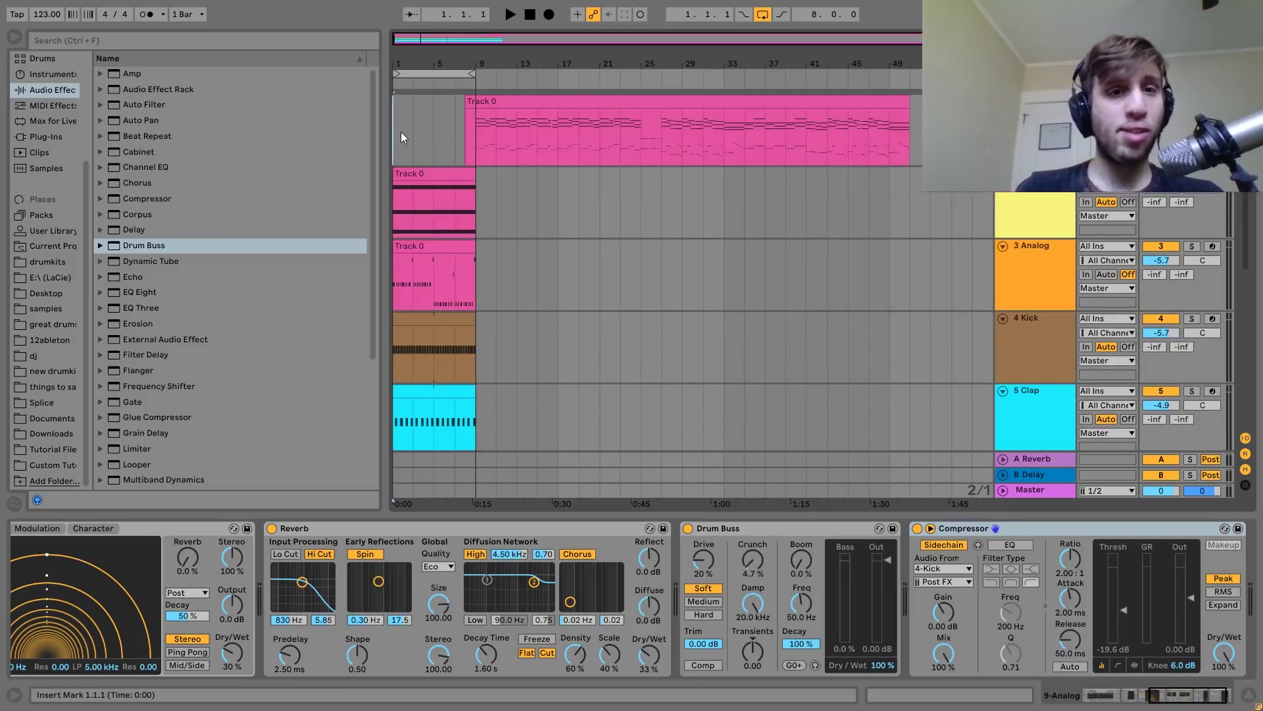
mouse_move(406, 63)
left_mouse_down()
mouse_move(406, 106)
mouse_move(440, 58)
mouse_move(470, 58)
mouse_move(451, 56)
mouse_move(445, 25)
left_mouse_up()
right_click(470, 58)
left_click(453, 58)
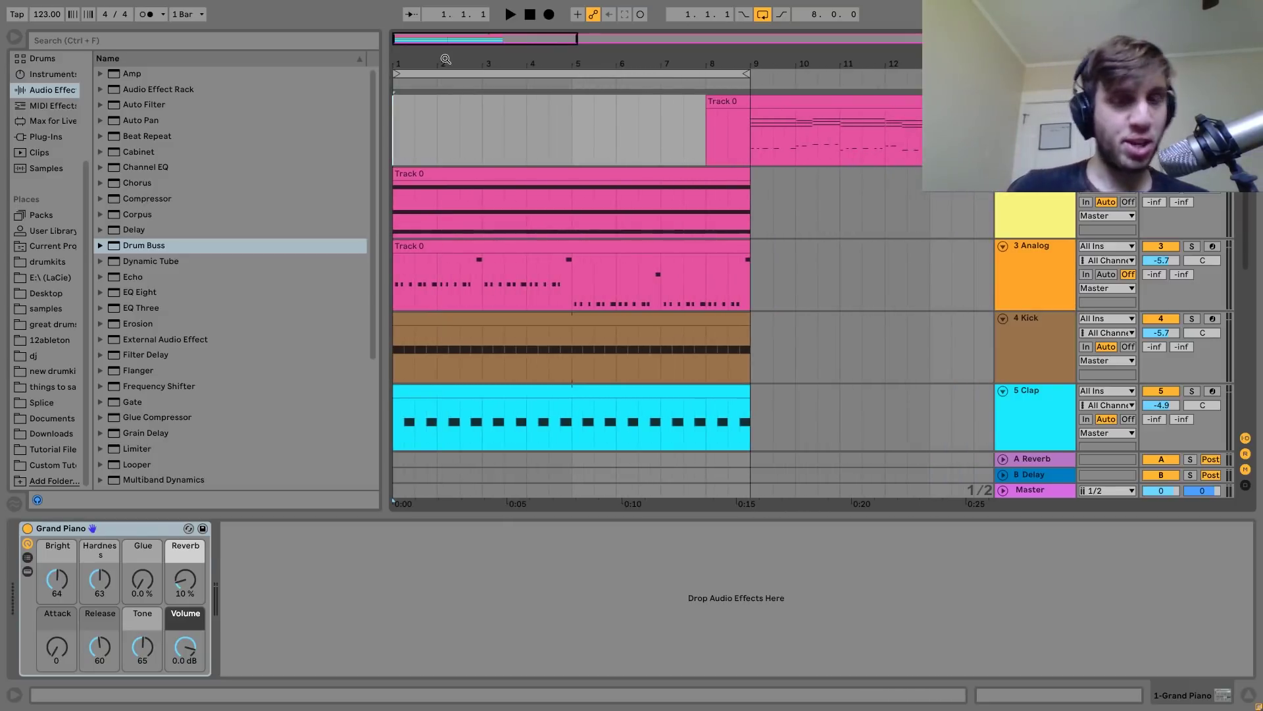
scroll(546, 243, "down", 5)
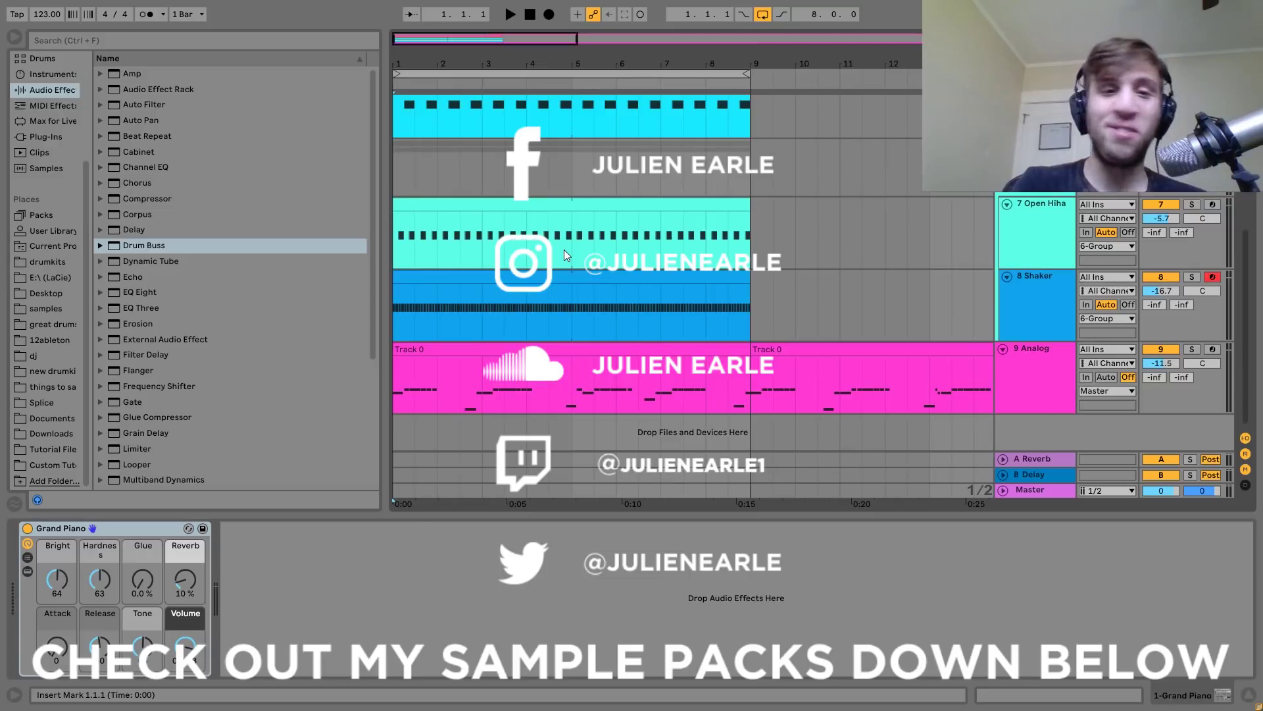
scroll(563, 250, "up", 5)
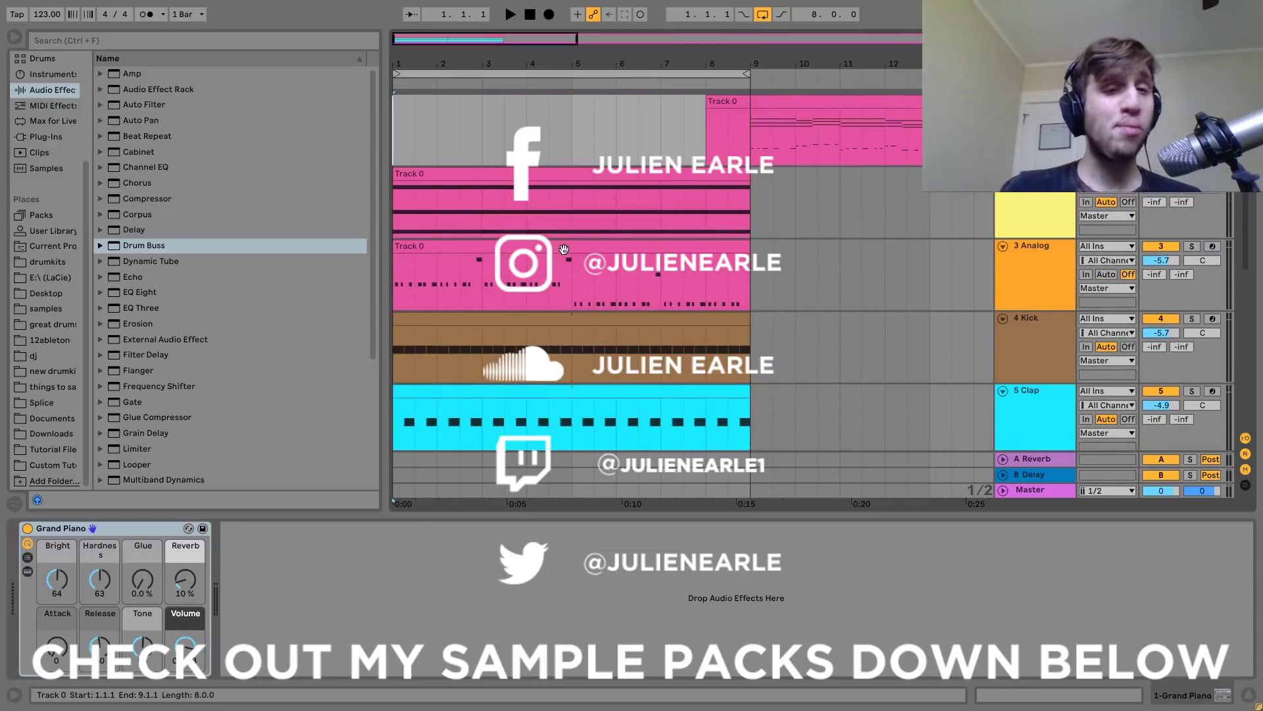